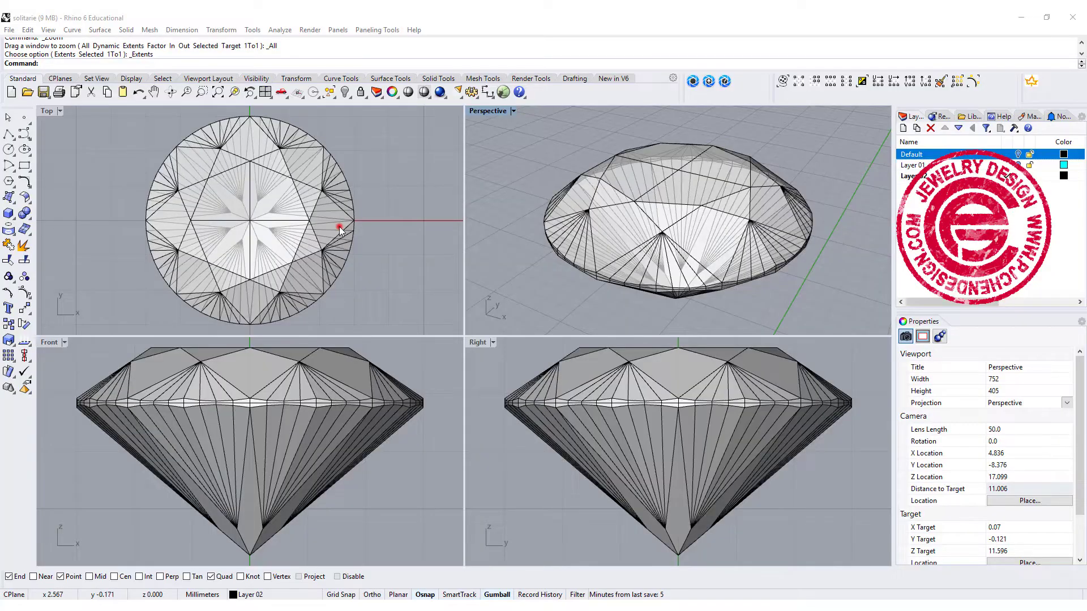
{"action": "left_click", "coordinate": [340, 228]}
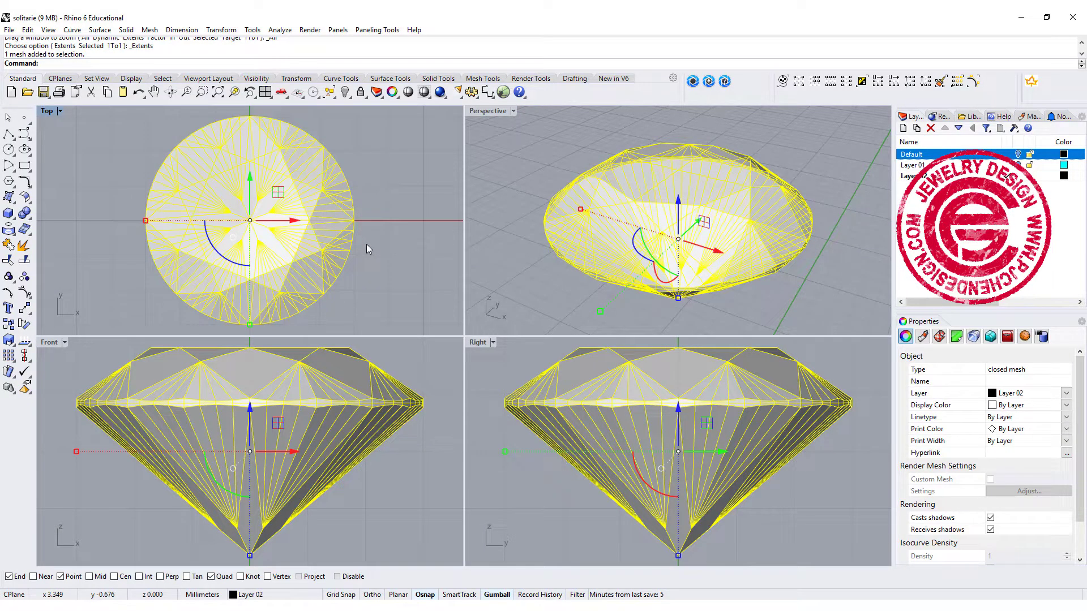
{"action": "left_click", "coordinate": [366, 243]}
{"action": "scroll", "coordinate": [294, 230], "scroll_direction": "down", "scroll_amount": 2}
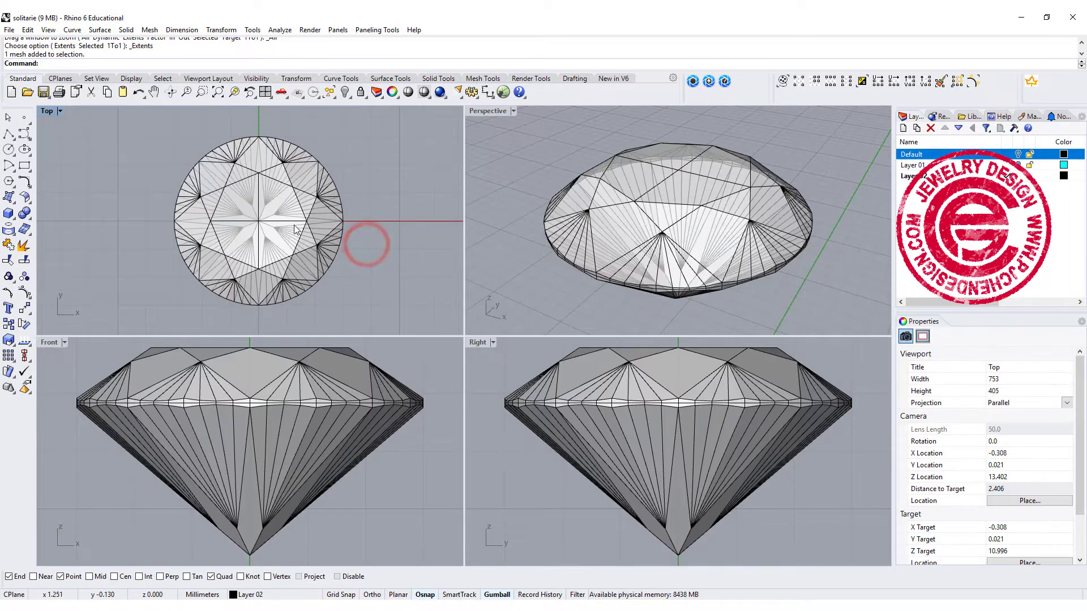
{"action": "scroll", "coordinate": [266, 409], "scroll_direction": "down", "scroll_amount": 3}
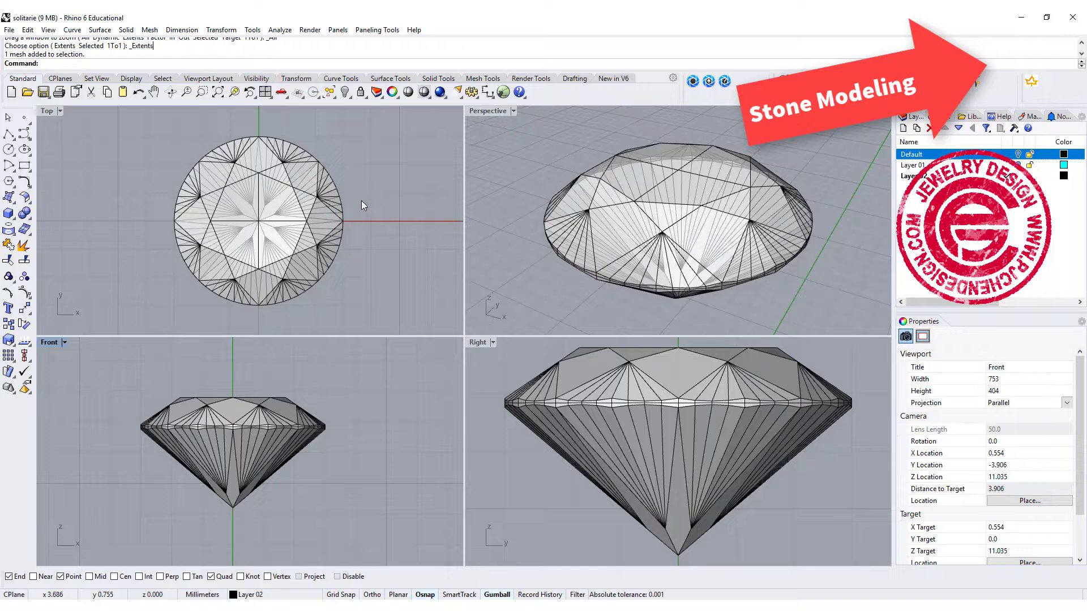
{"action": "mouse_move", "coordinate": [304, 226]}
{"action": "right_mouse_down"}
{"action": "mouse_move", "coordinate": [276, 206]}
{"action": "mouse_move", "coordinate": [297, 223]}
{"action": "right_mouse_up"}
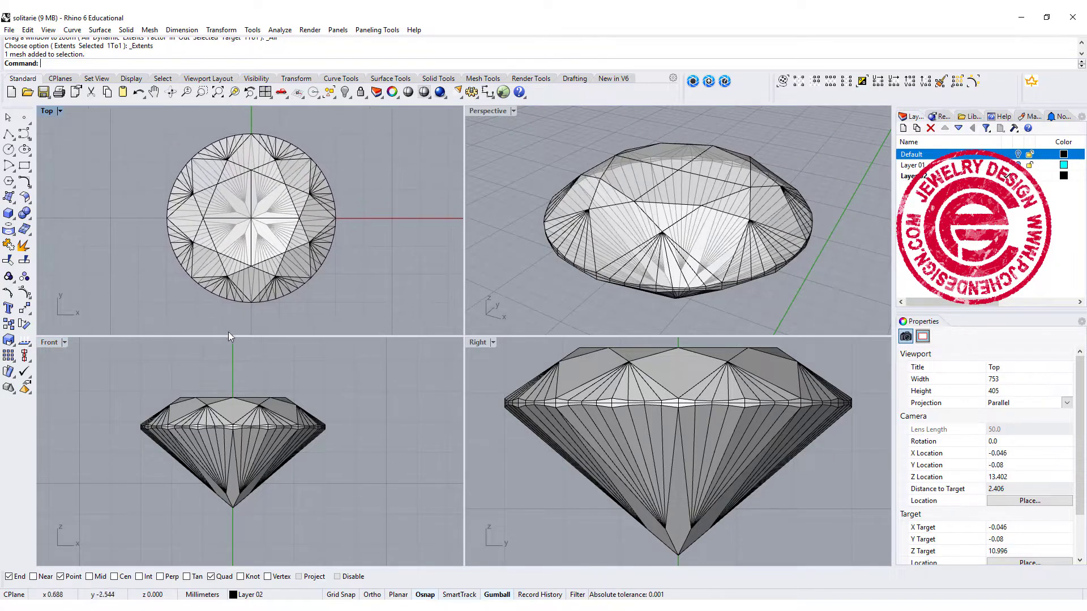
Step: Draw a 16 mm diameter circle centred on the origin in the Front view, below the stone
{"action": "double_click", "coordinate": [47, 342]}
{"action": "scroll", "coordinate": [39, 340], "scroll_direction": "down", "scroll_amount": 5}
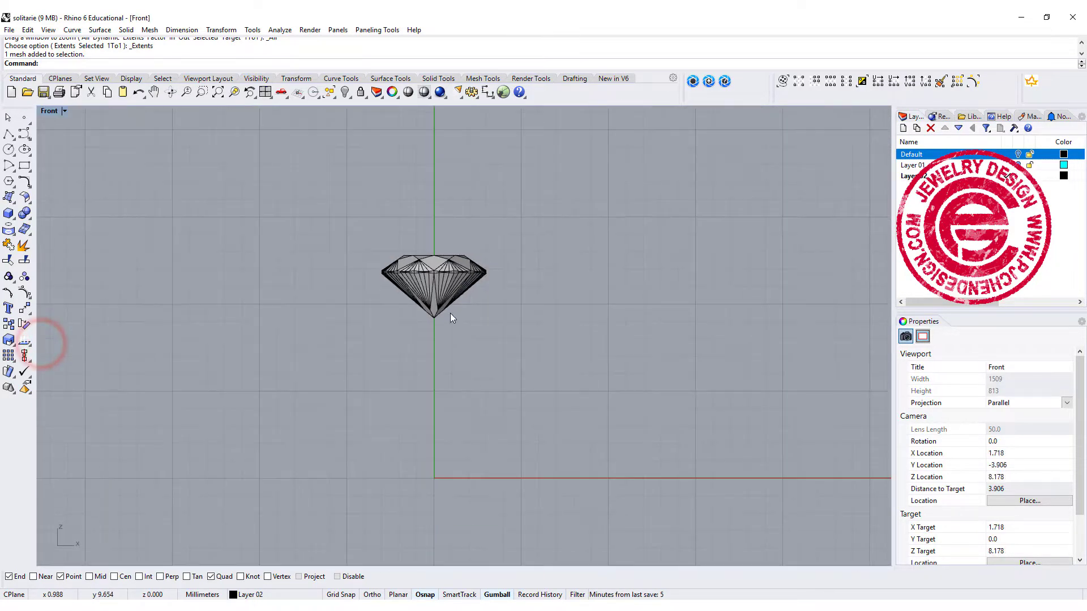
{"action": "left_click", "coordinate": [8, 149]}
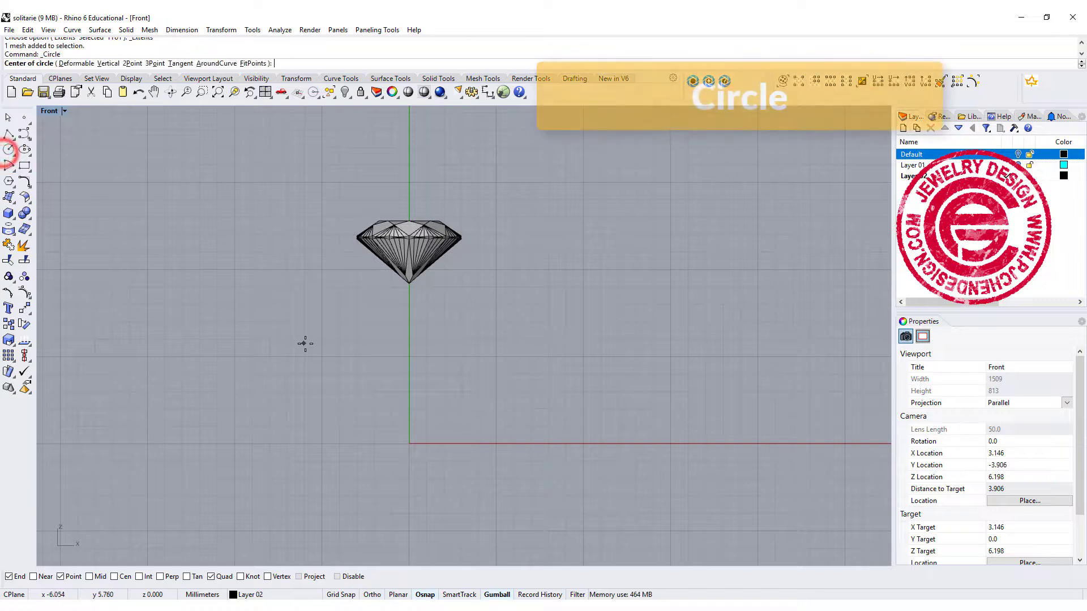
{"action": "left_click", "coordinate": [409, 444]}
{"action": "type", "text": "16"}
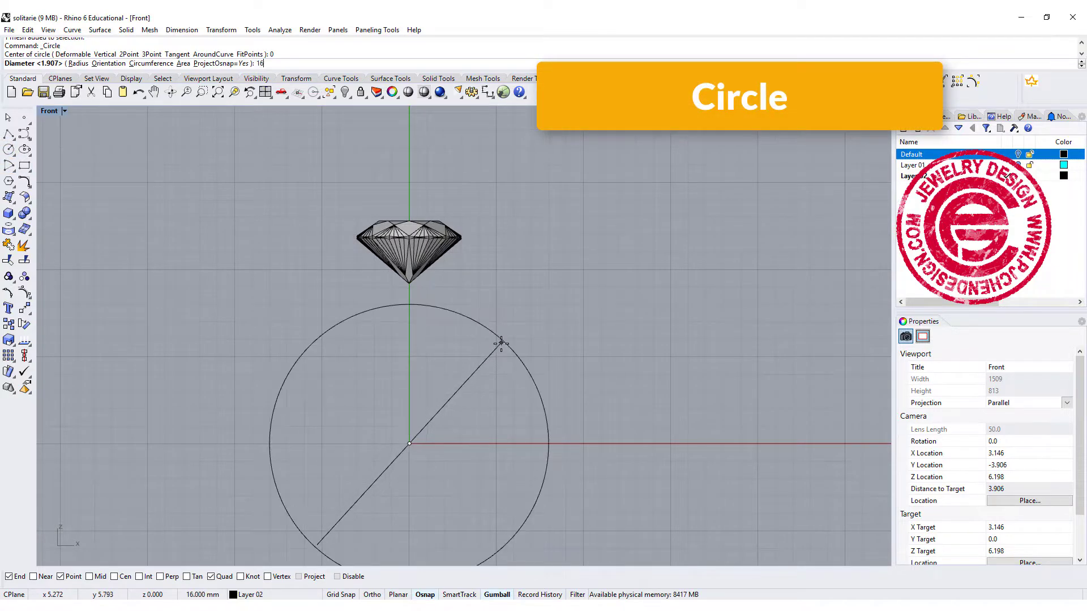
{"action": "key", "text": "Return"}
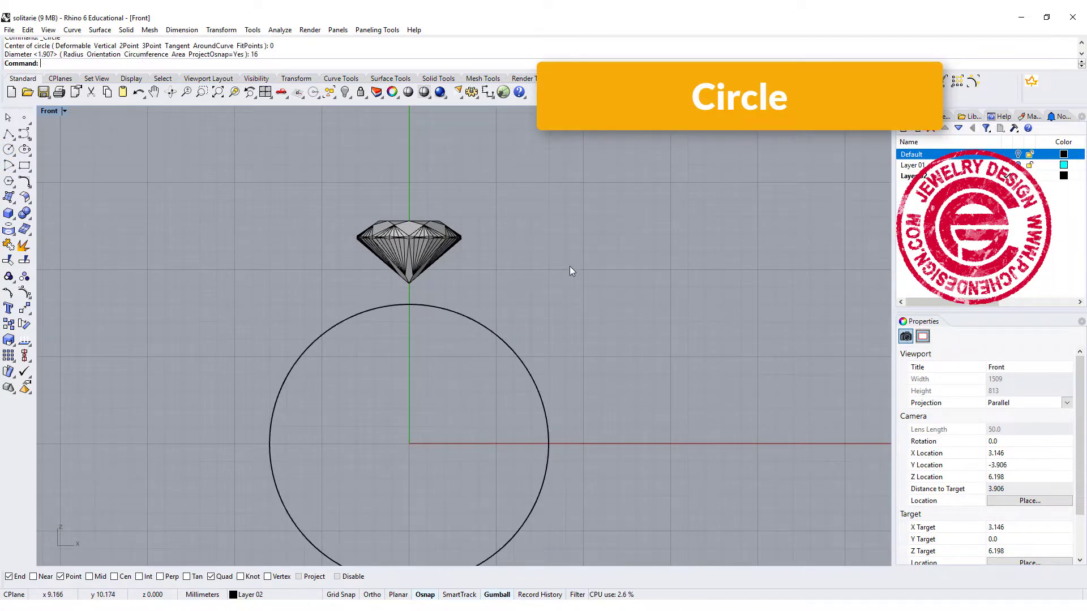
Step: Draw an open degree-3 control point curve in the Top view that arches around the stone's upper half and runs nearly flat past both ring ends
{"action": "double_click", "coordinate": [49, 111]}
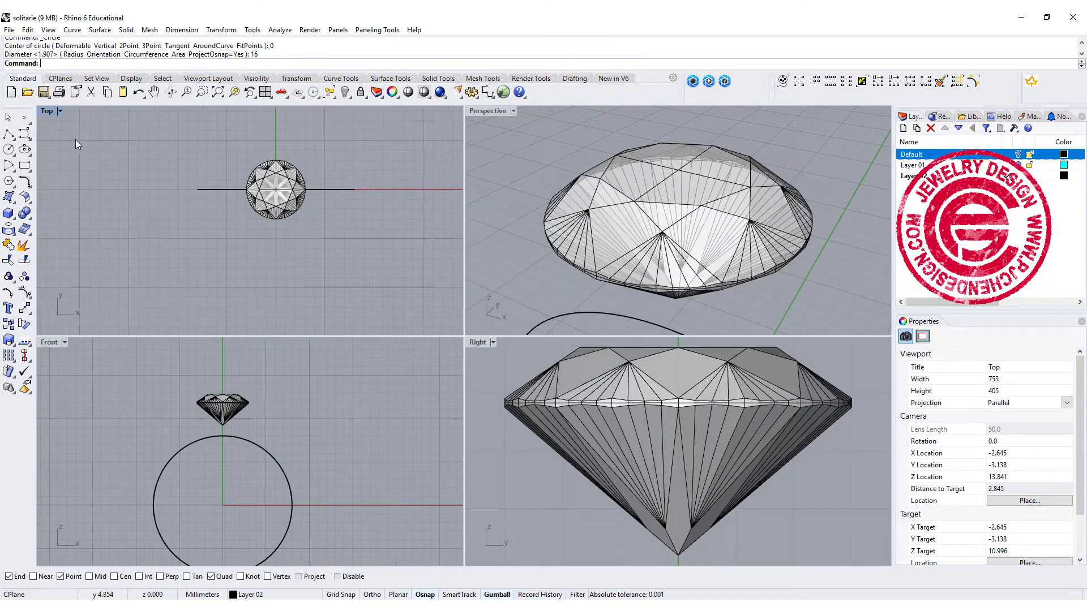
{"action": "double_click", "coordinate": [50, 111]}
{"action": "right_click_drag", "start_coordinate": [502, 265], "coordinate": [420, 312]}
{"action": "scroll", "coordinate": [417, 279], "scroll_direction": "up", "scroll_amount": 6}
{"action": "left_click", "coordinate": [8, 135]}
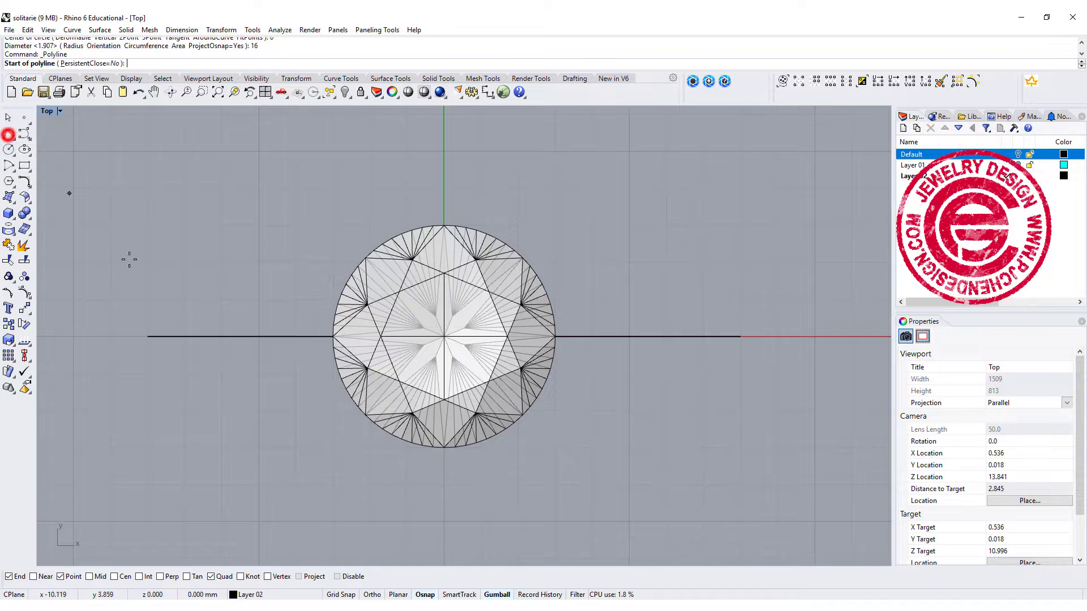
{"action": "left_click", "coordinate": [24, 134]}
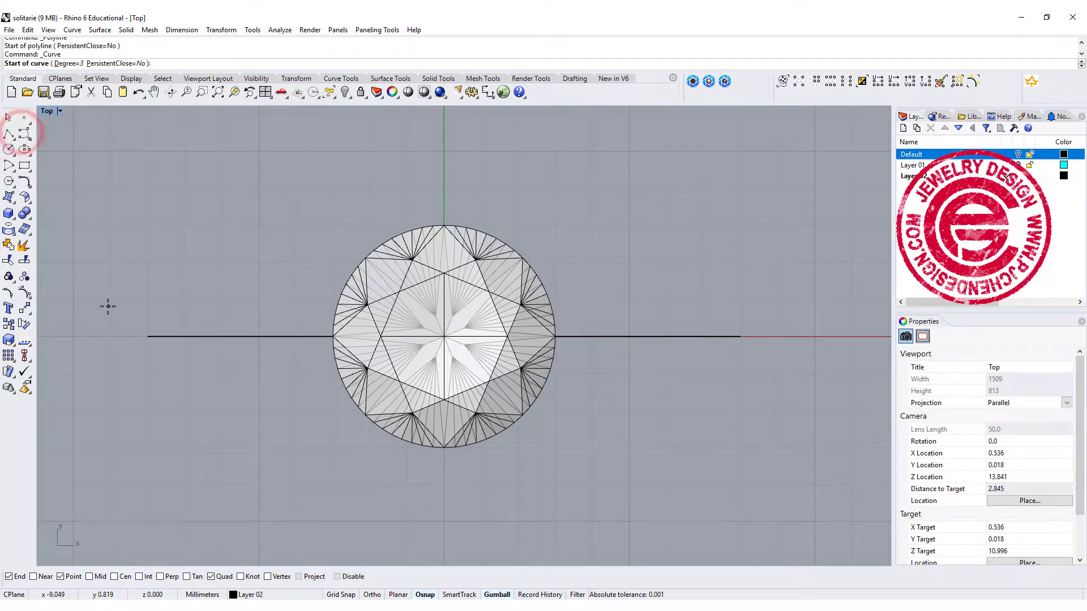
{"action": "left_click", "coordinate": [100, 305]}
{"action": "left_click", "coordinate": [213, 301]}
{"action": "left_click", "coordinate": [271, 299]}
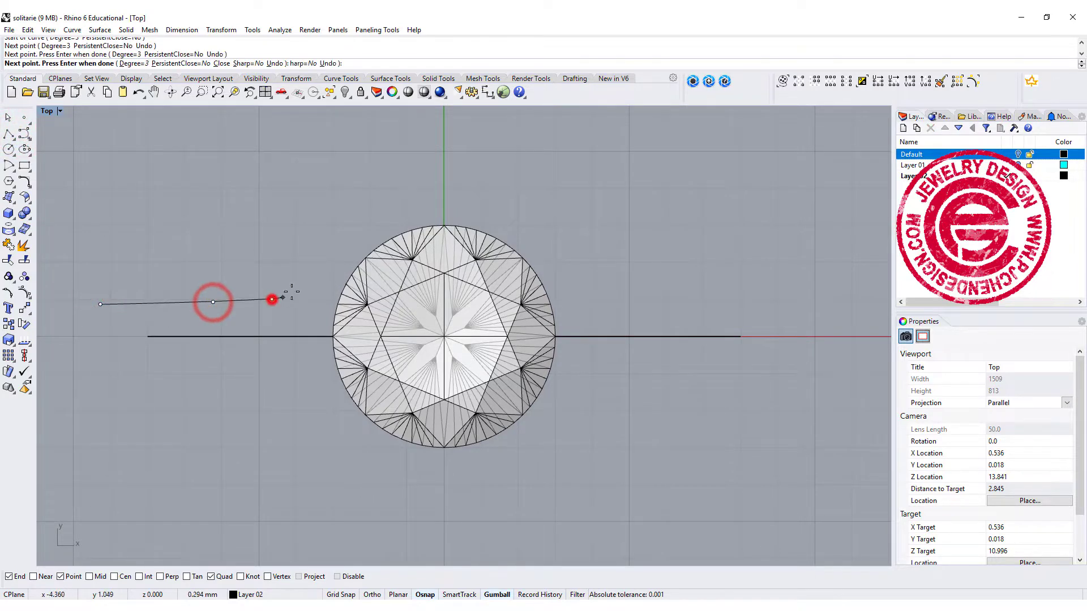
{"action": "left_click", "coordinate": [335, 241]}
{"action": "left_click", "coordinate": [390, 198]}
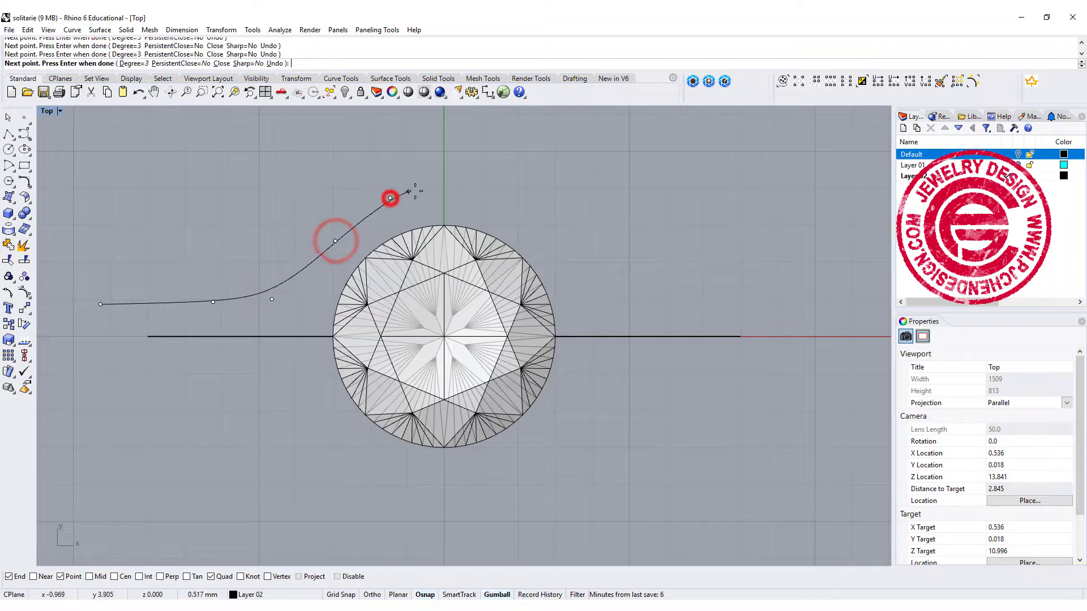
{"action": "left_click", "coordinate": [444, 187]}
{"action": "left_click", "coordinate": [498, 199]}
{"action": "left_click", "coordinate": [540, 235]}
{"action": "left_click", "coordinate": [577, 285]}
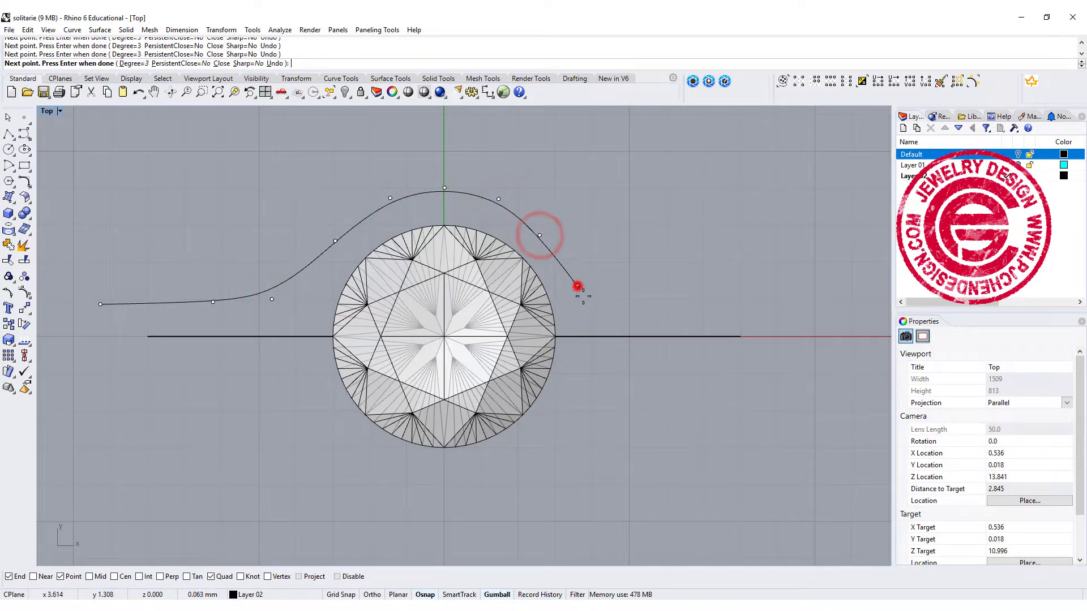
{"action": "left_click", "coordinate": [607, 307]}
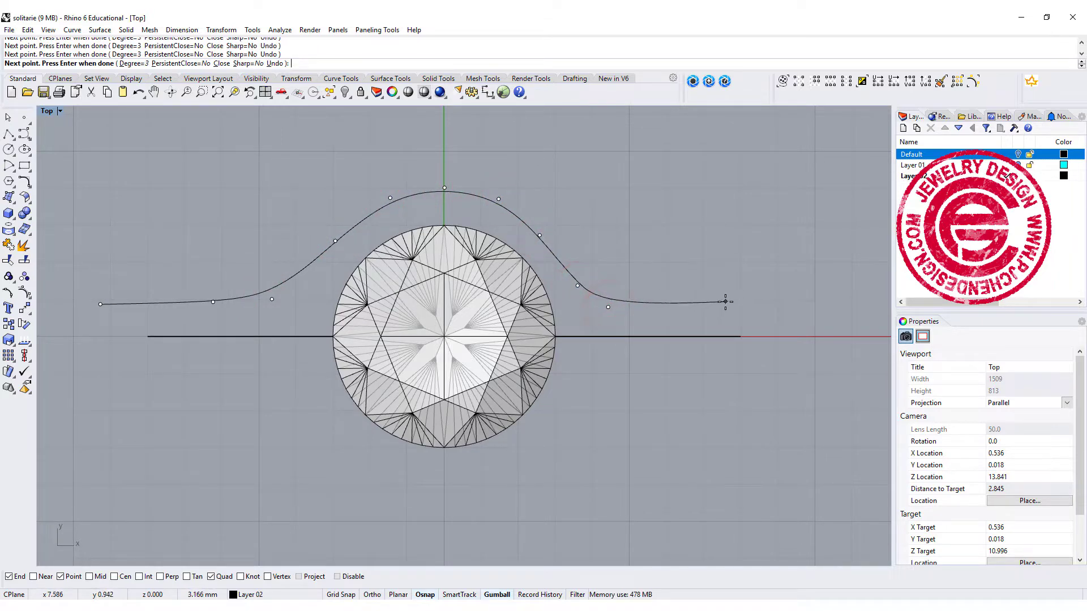
{"action": "left_click", "coordinate": [764, 301]}
{"action": "key", "text": "Return"}
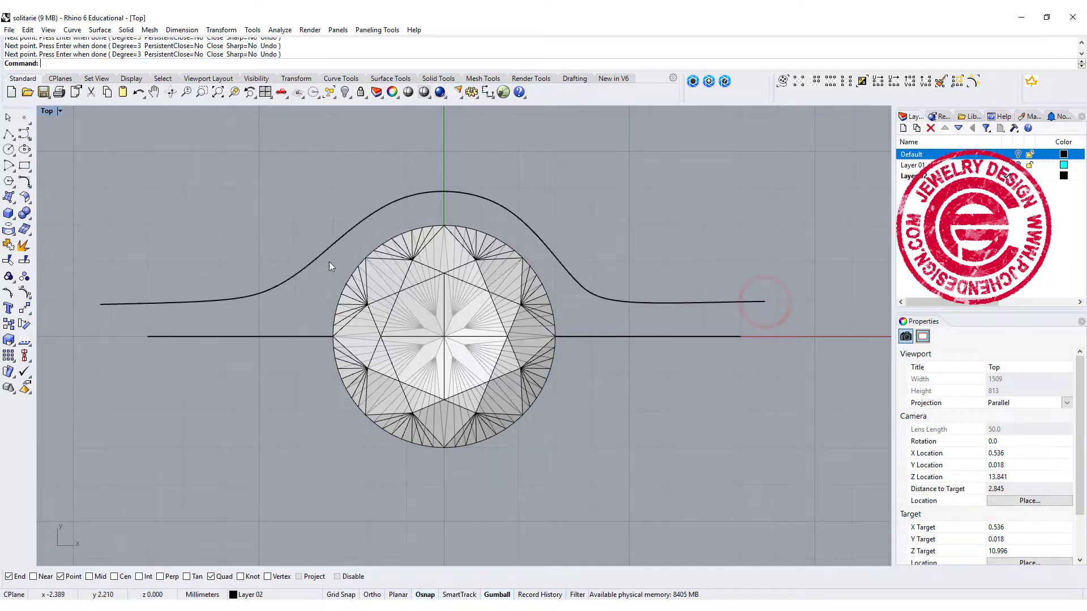
Step: Show the arched curve's control points and shift the one on its right shoulder slightly outward
{"action": "left_click", "coordinate": [247, 297]}
{"action": "left_click", "coordinate": [172, 337]}
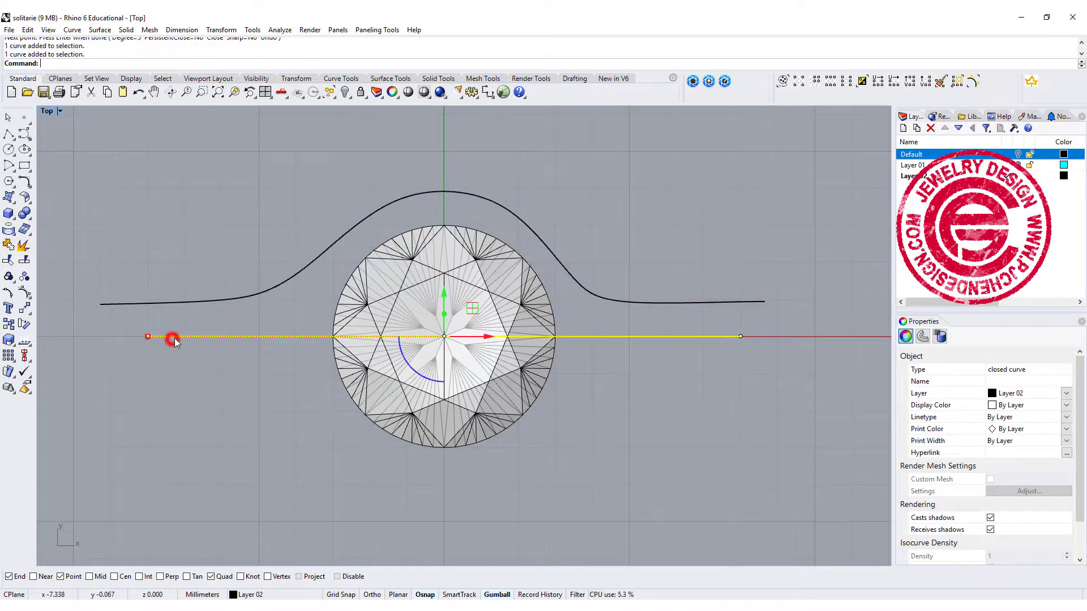
{"action": "left_click", "coordinate": [515, 211]}
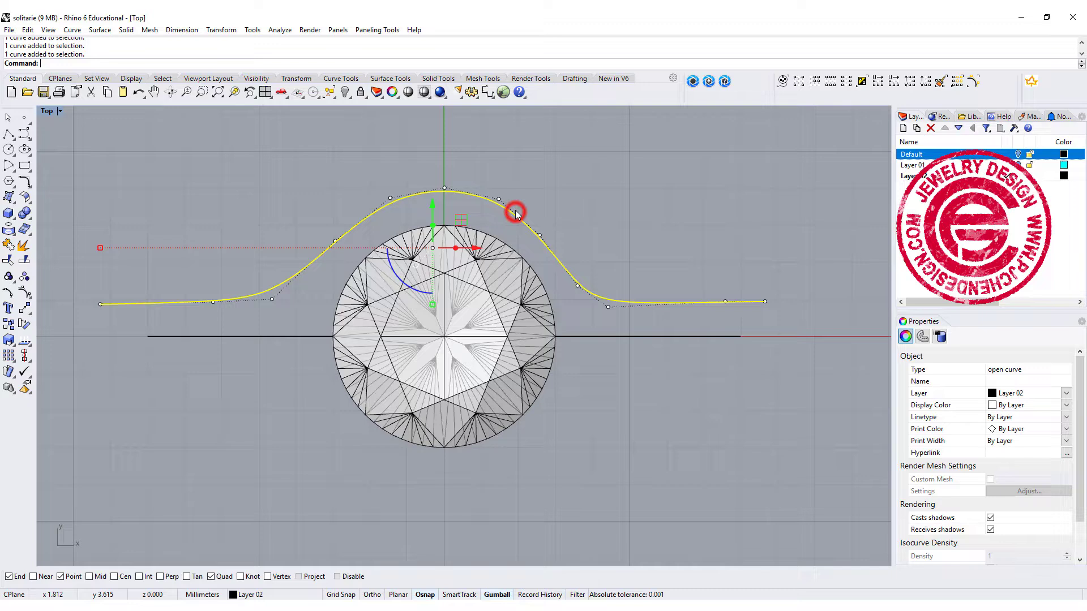
{"action": "key", "text": "F10"}
{"action": "left_click", "coordinate": [540, 235]}
{"action": "left_click_drag", "start_coordinate": [570, 214], "coordinate": [579, 213]}
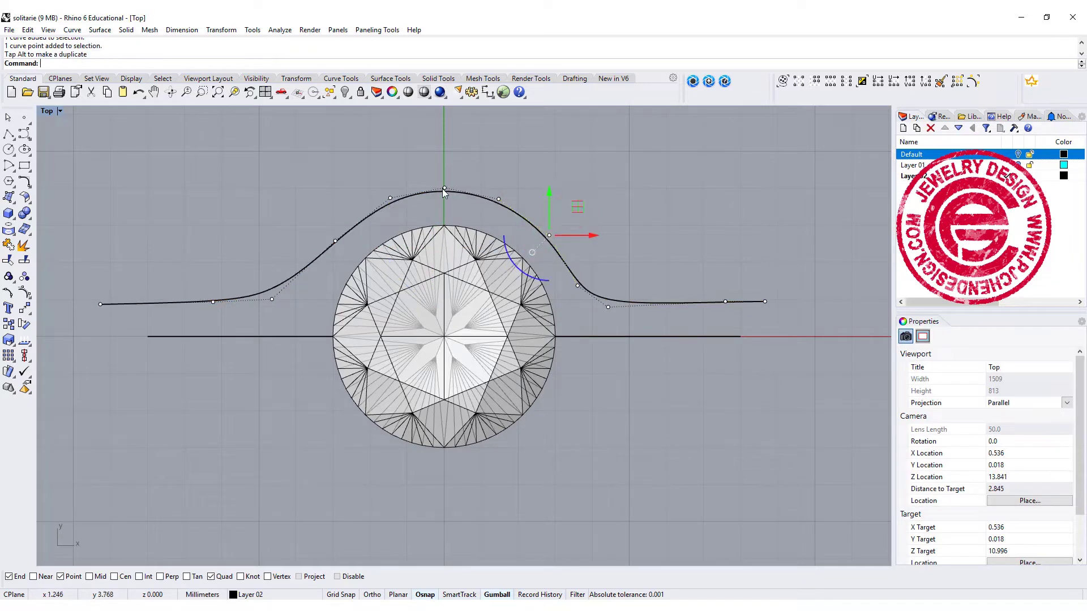
Step: Reposition the two control points on the arched curve's left shoulder to even out its shape around the stone
{"action": "left_click", "coordinate": [335, 240]}
{"action": "left_click_drag", "start_coordinate": [358, 216], "coordinate": [376, 219]}
{"action": "left_click", "coordinate": [390, 198]}
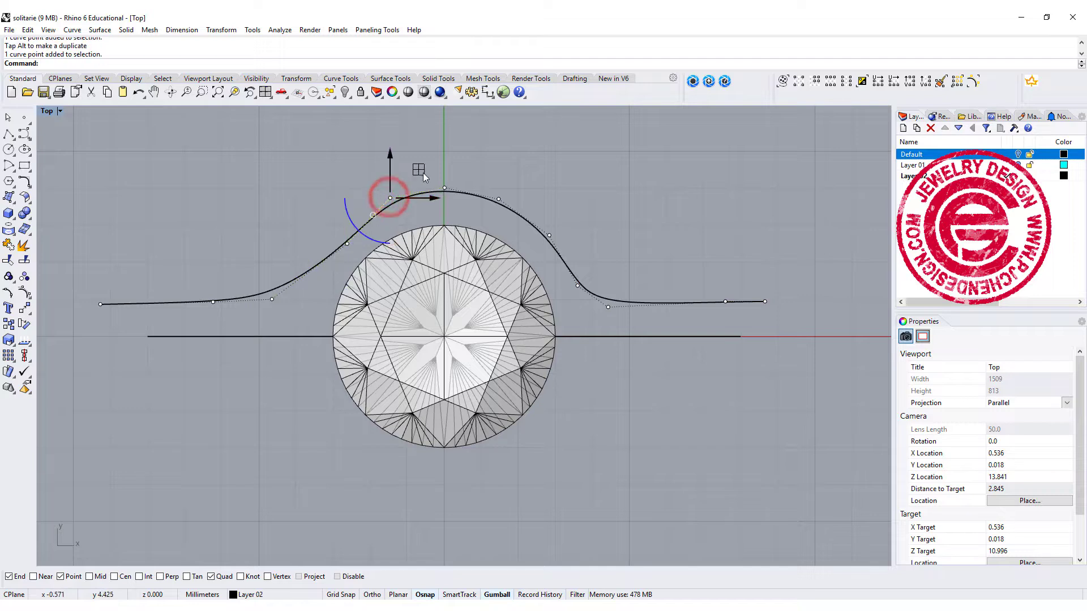
{"action": "left_click_drag", "start_coordinate": [424, 171], "coordinate": [436, 176]}
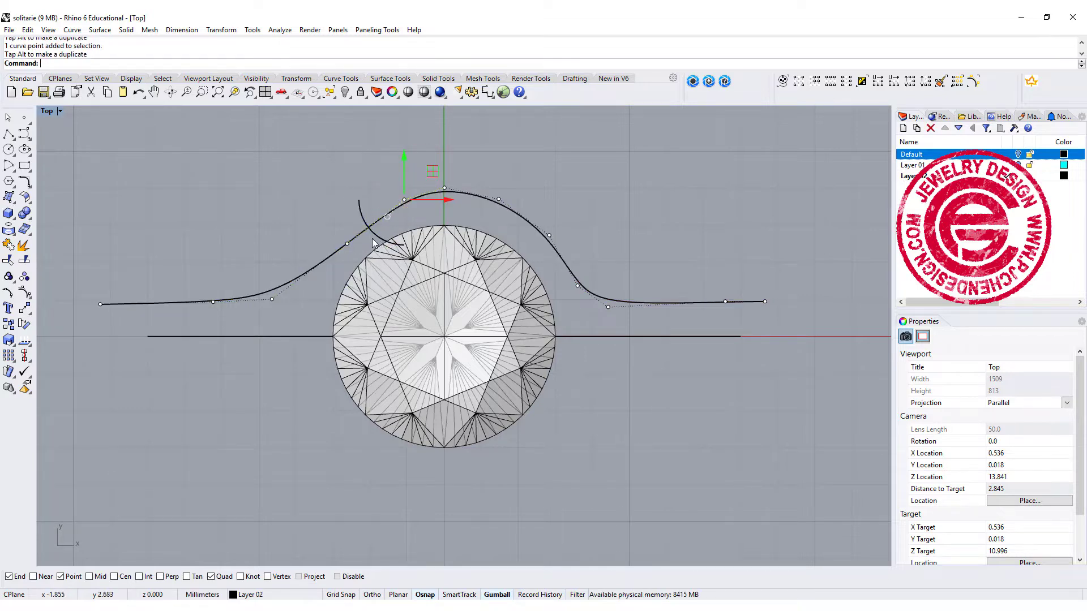
{"action": "left_click", "coordinate": [349, 244]}
{"action": "left_click_drag", "start_coordinate": [373, 215], "coordinate": [369, 212]}
{"action": "left_click", "coordinate": [404, 199]}
{"action": "left_click_drag", "start_coordinate": [431, 178], "coordinate": [421, 177]}
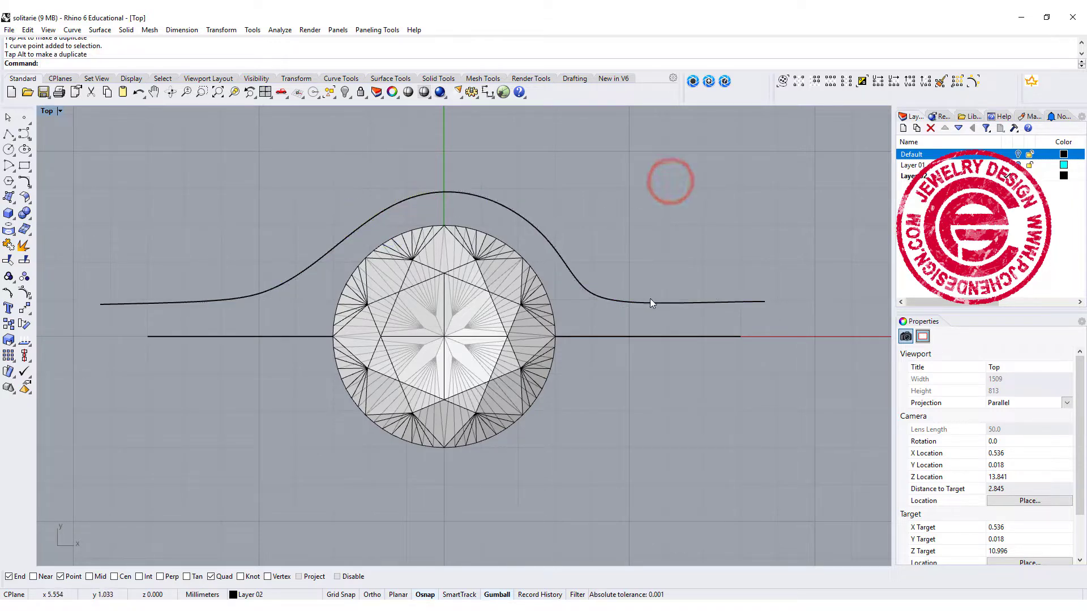
Step: Draw a circle slightly larger than the stone in the Top view, centred on the vertical axis just above the stone's centre
{"action": "type", "text": "`"}
{"action": "key", "text": "Return"}
{"action": "type", "text": "c"}
{"action": "key", "text": "Return"}
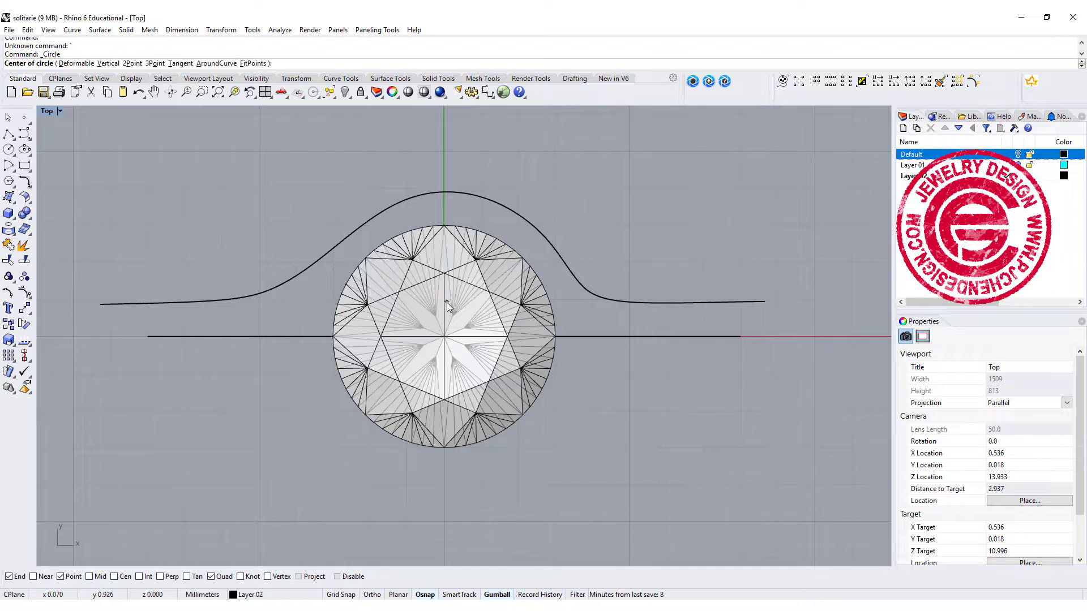
{"action": "left_click", "coordinate": [443, 309]}
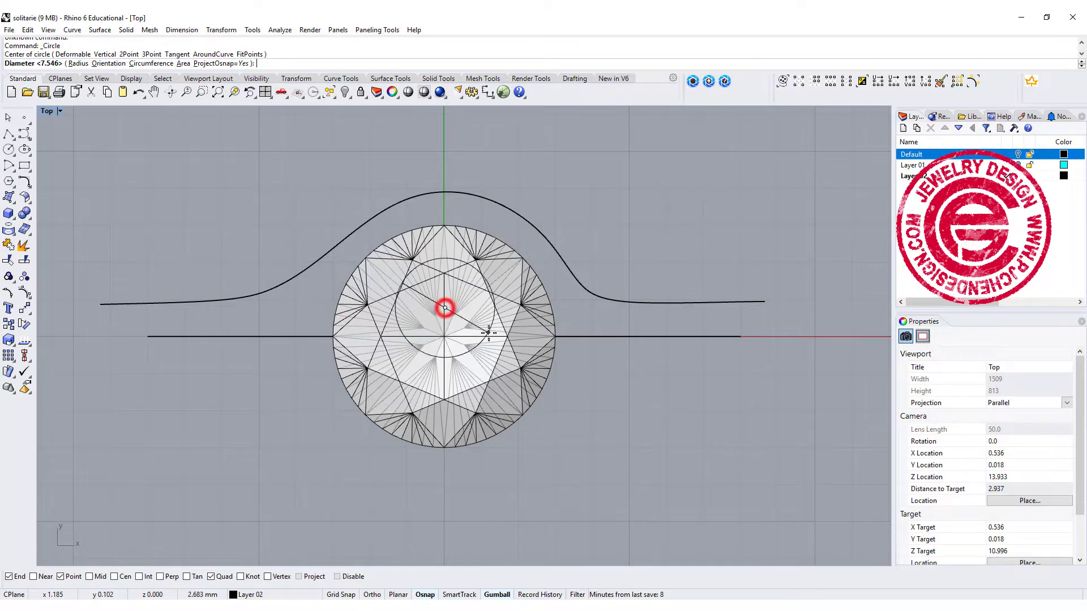
{"action": "left_click", "coordinate": [581, 315]}
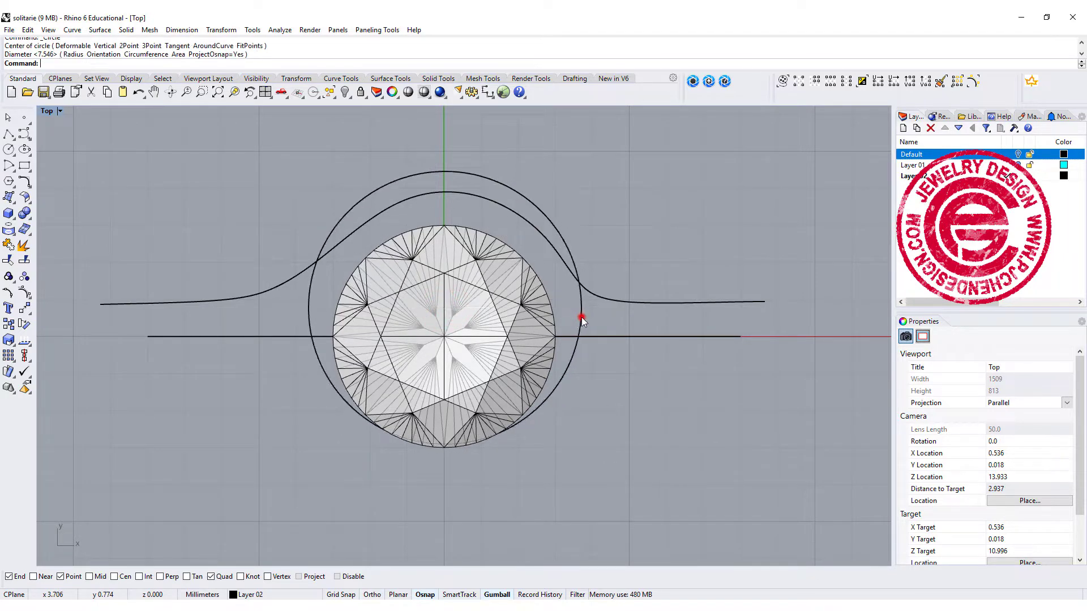
Step: Move the new circle up and to the left so it crosses the arched curve on both sides
{"action": "left_click", "coordinate": [581, 318]}
{"action": "left_click_drag", "start_coordinate": [474, 279], "coordinate": [441, 253]}
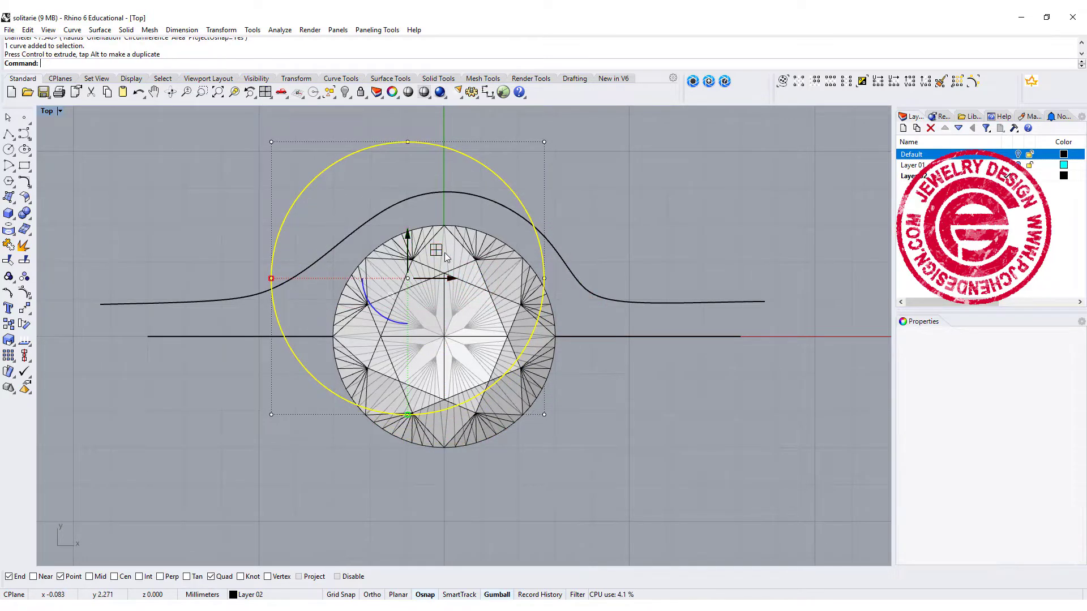
{"action": "left_click", "coordinate": [602, 210]}
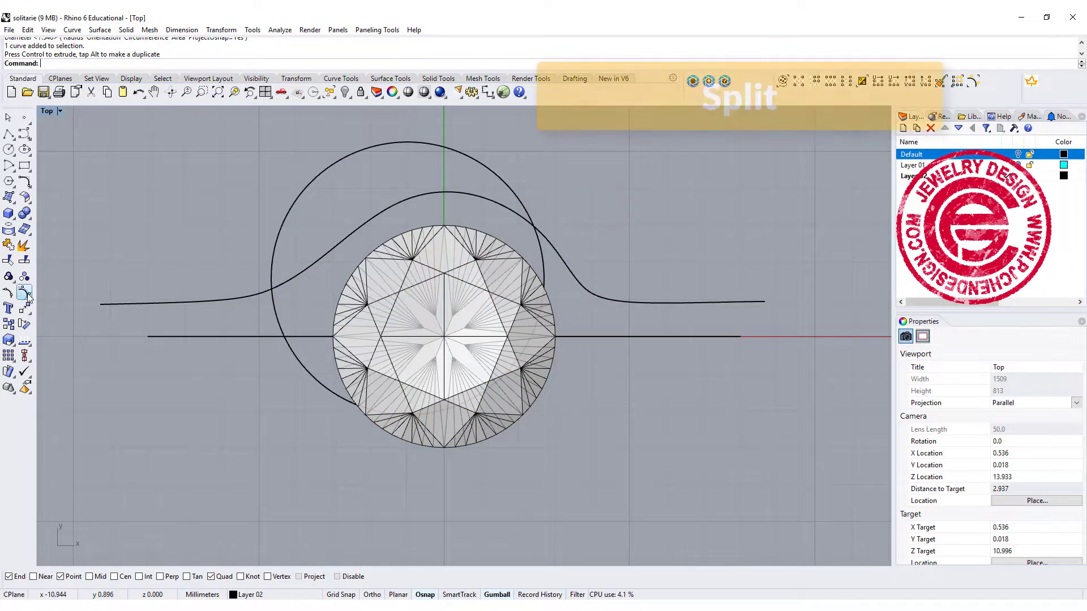
Step: Split the offset circle at a lower-left point and a right-side point, and delete the segment between them that crosses the stone
{"action": "left_click", "coordinate": [24, 245]}
{"action": "left_click", "coordinate": [277, 225]}
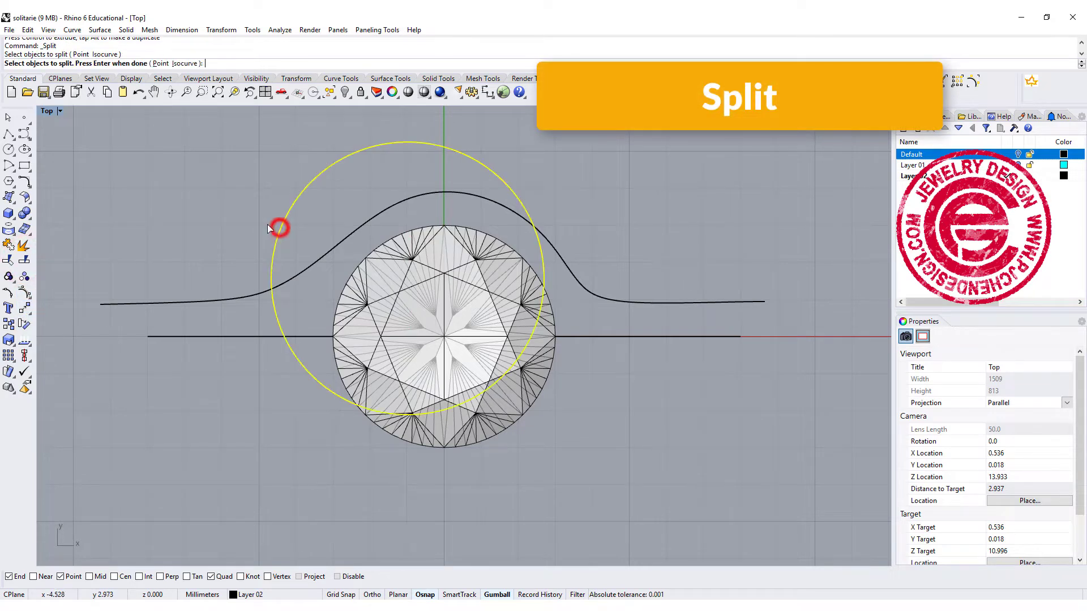
{"action": "left_click", "coordinate": [158, 64]}
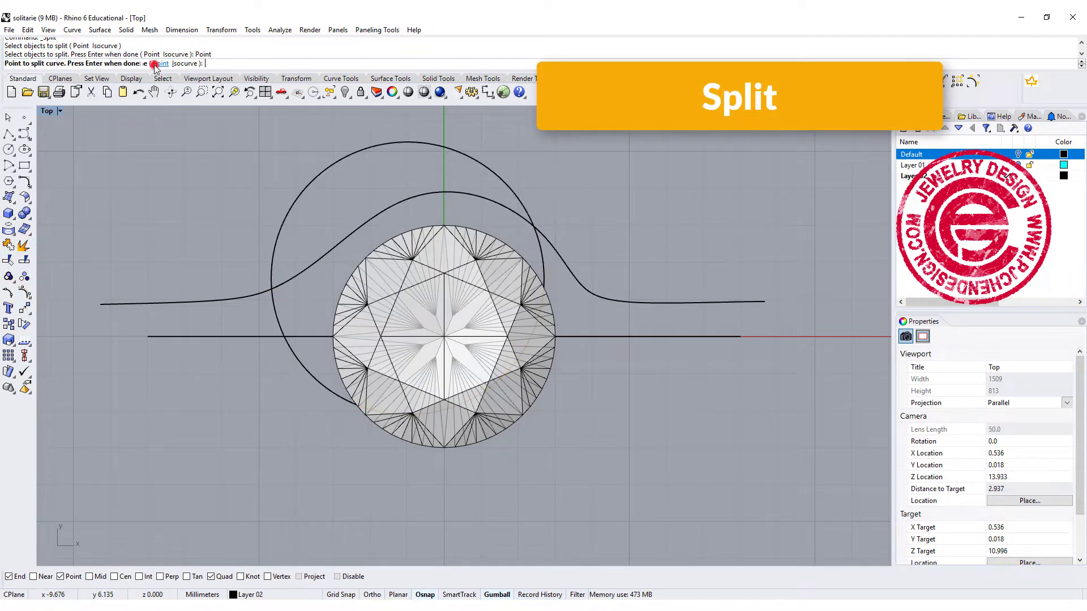
{"action": "left_click", "coordinate": [379, 412]}
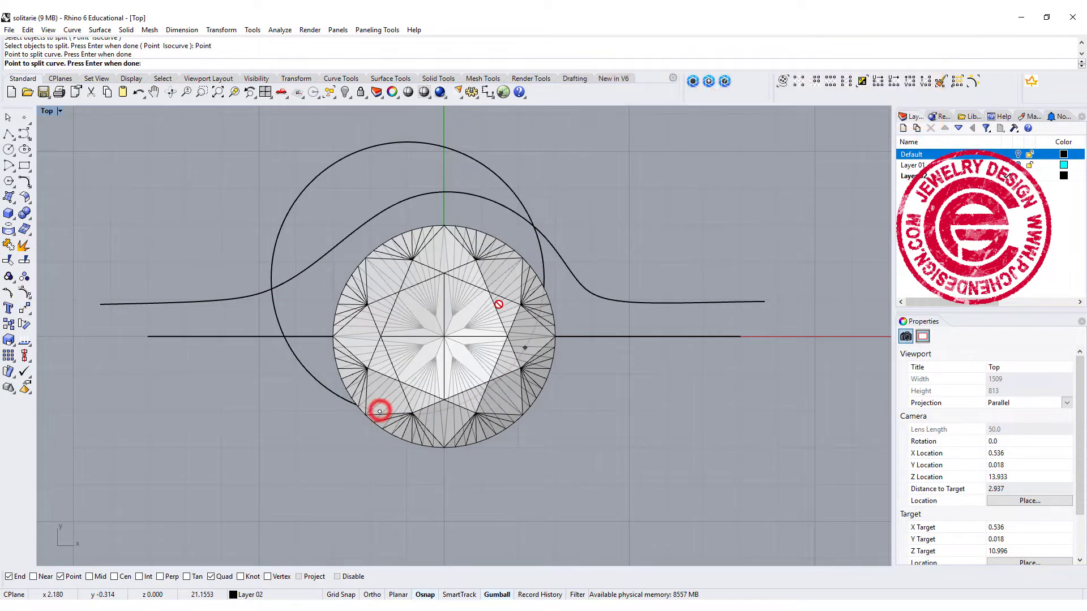
{"action": "left_click", "coordinate": [542, 260]}
{"action": "key", "text": "Return"}
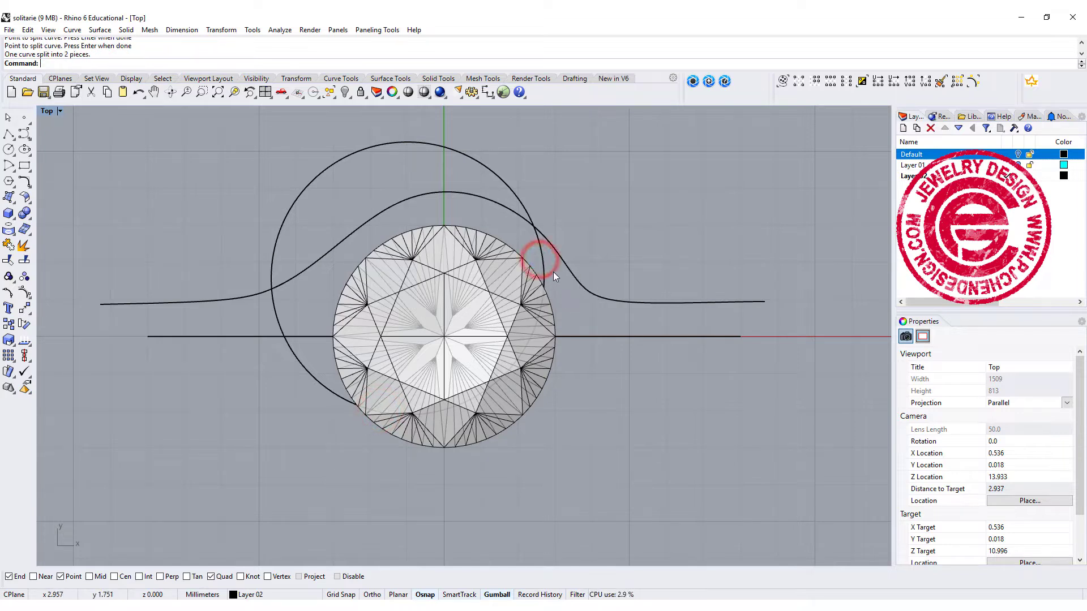
{"action": "left_click", "coordinate": [545, 275]}
{"action": "key", "text": "Delete"}
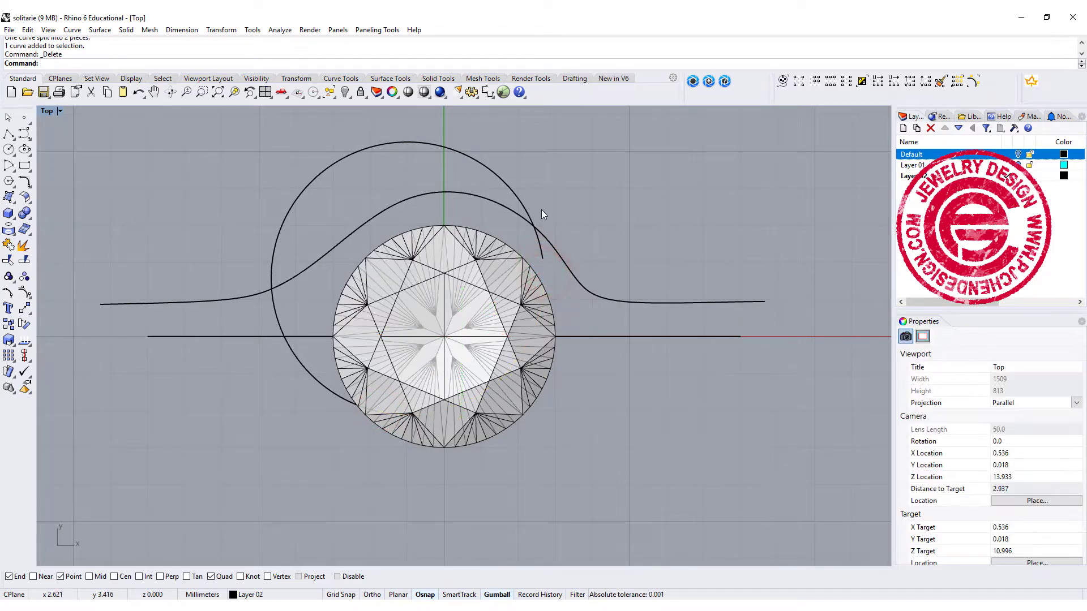
Step: Duplicate the finger-size circle in place and, in the Front view, raise the copy's top three control points to the stone's underside
{"action": "left_click", "coordinate": [360, 238]}
{"action": "left_click", "coordinate": [708, 204]}
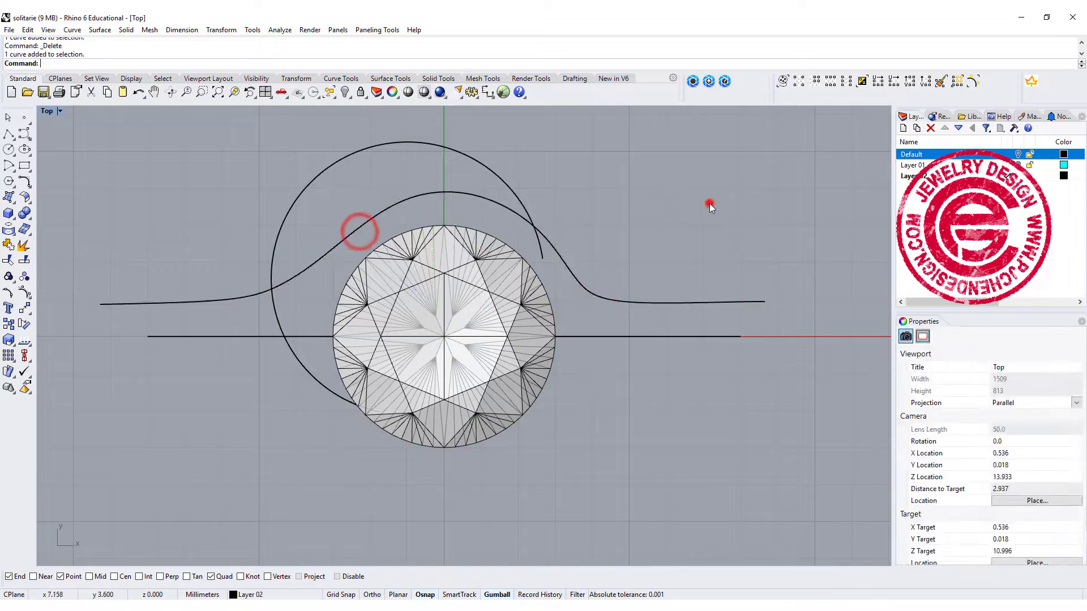
{"action": "left_click", "coordinate": [252, 442]}
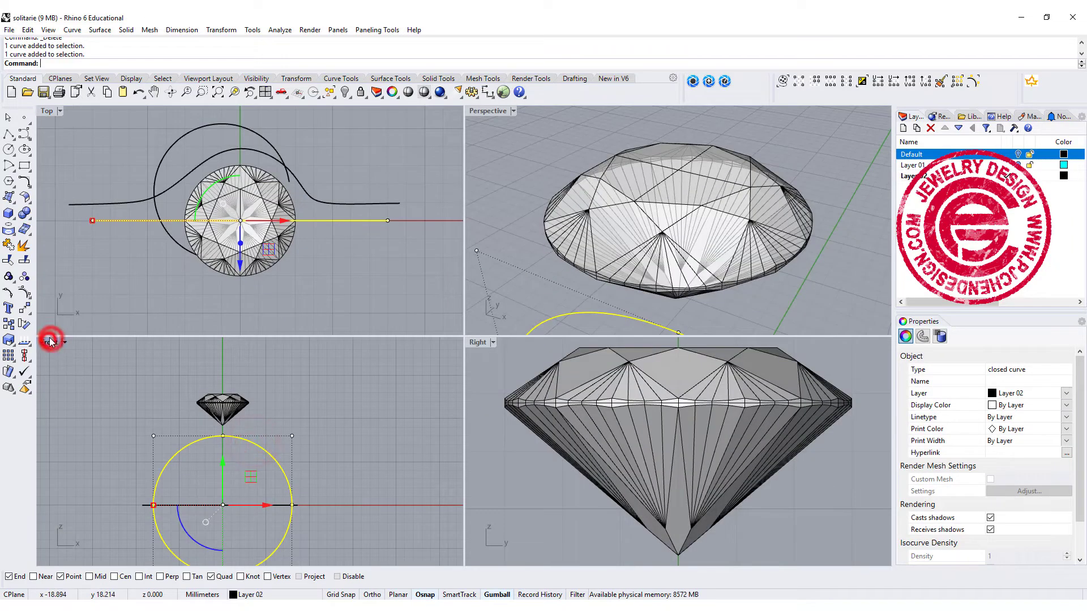
{"action": "double_click", "coordinate": [50, 341]}
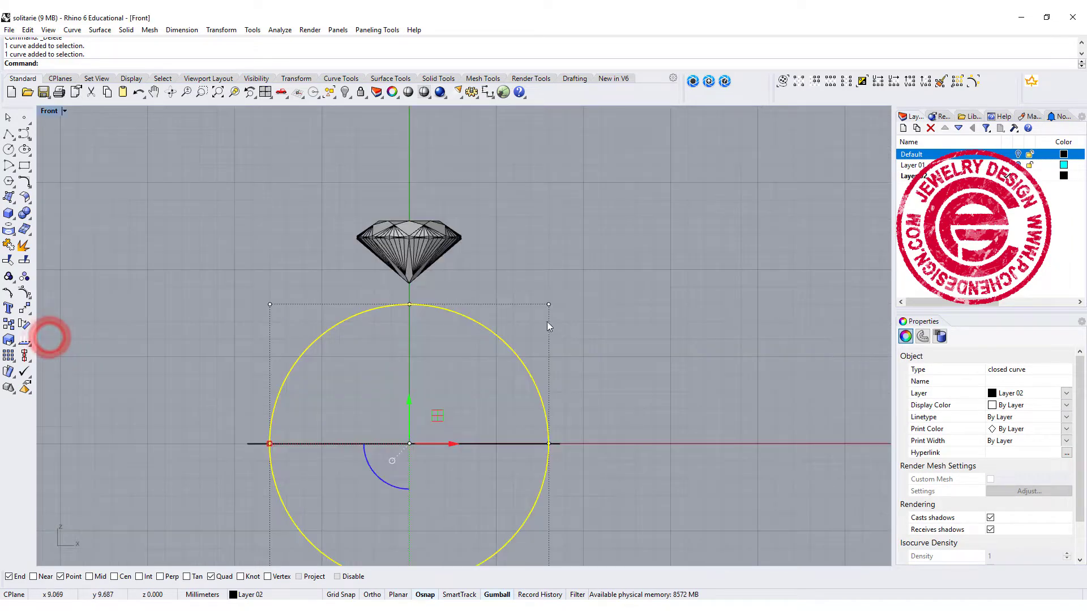
{"action": "right_click_drag", "start_coordinate": [546, 321], "coordinate": [510, 266]}
{"action": "key", "text": "ctrl+v"}
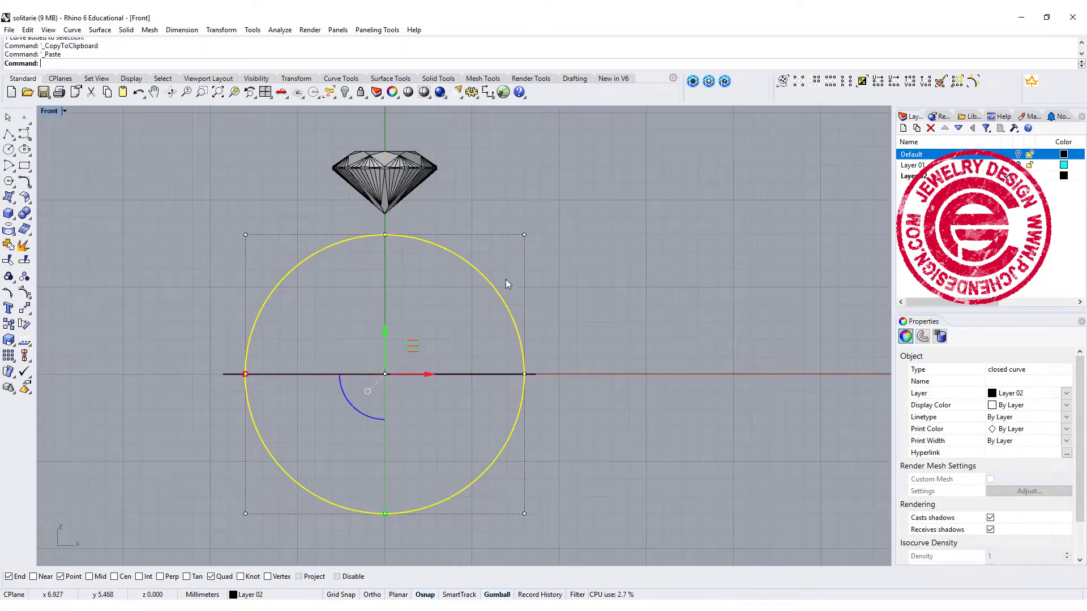
{"action": "left_click_drag", "start_coordinate": [186, 217], "coordinate": [625, 266]}
{"action": "right_click_drag", "start_coordinate": [590, 274], "coordinate": [641, 366]}
{"action": "left_click_drag", "start_coordinate": [435, 285], "coordinate": [437, 237]}
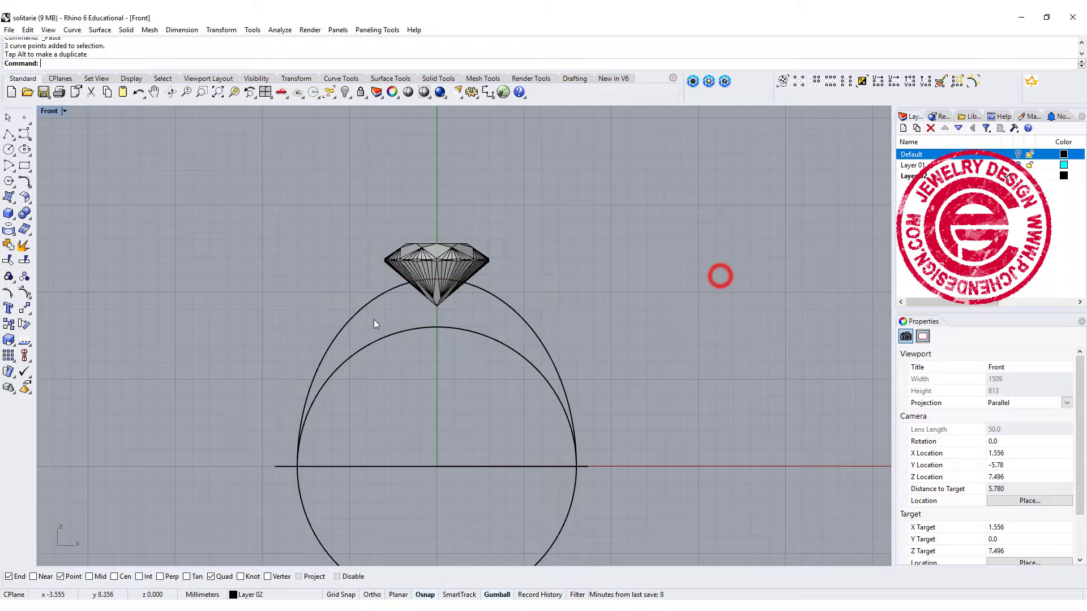
{"action": "left_click", "coordinate": [365, 301]}
{"action": "left_click", "coordinate": [351, 357]}
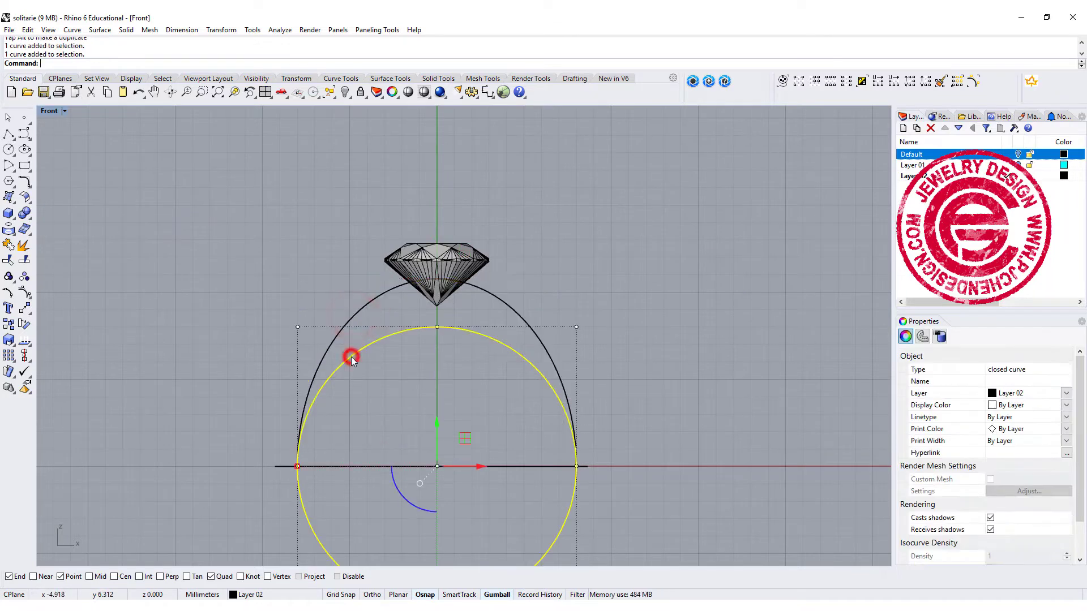
{"action": "left_click", "coordinate": [357, 313]}
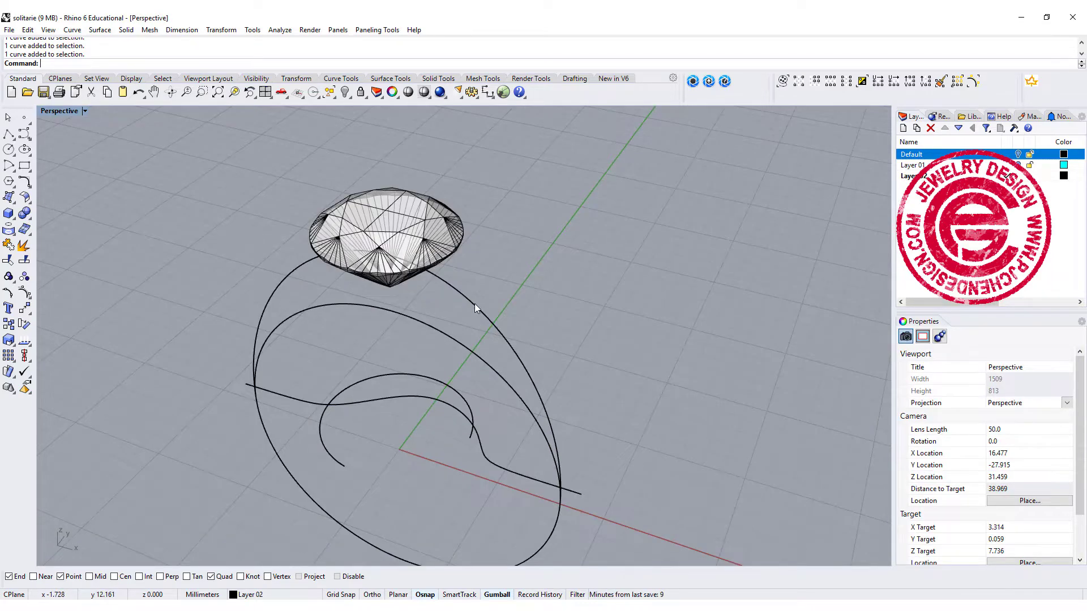
{"action": "left_click", "coordinate": [474, 304]}
{"action": "left_click", "coordinate": [677, 256]}
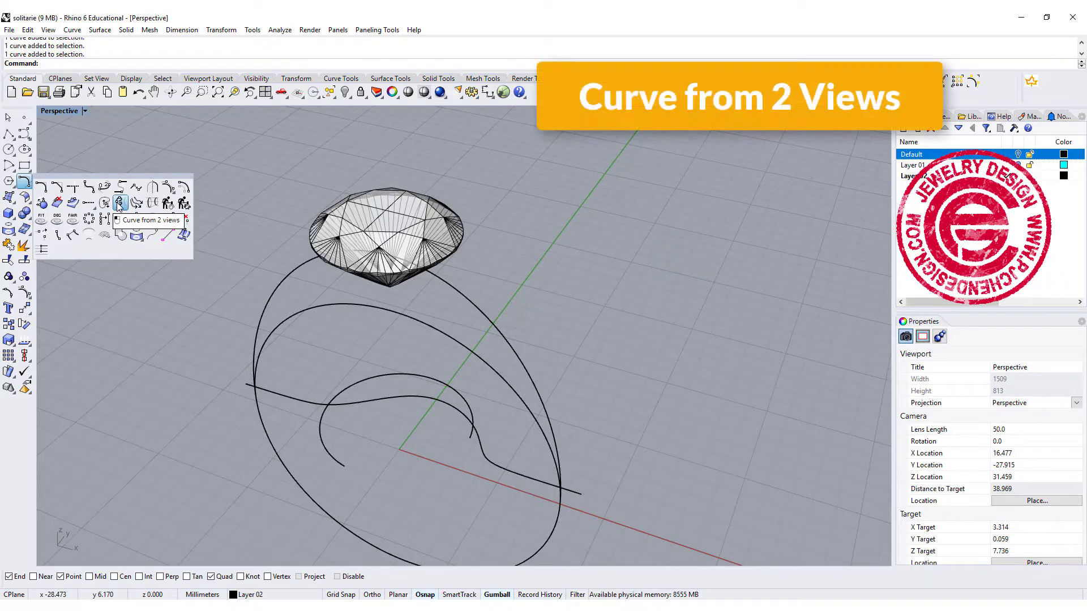
Step: Create a 3D curve from the arched plan curve and the raised ring profile with Curve from 2 Views, and set its display color to red
{"action": "left_click", "coordinate": [116, 202]}
{"action": "left_click", "coordinate": [504, 467]}
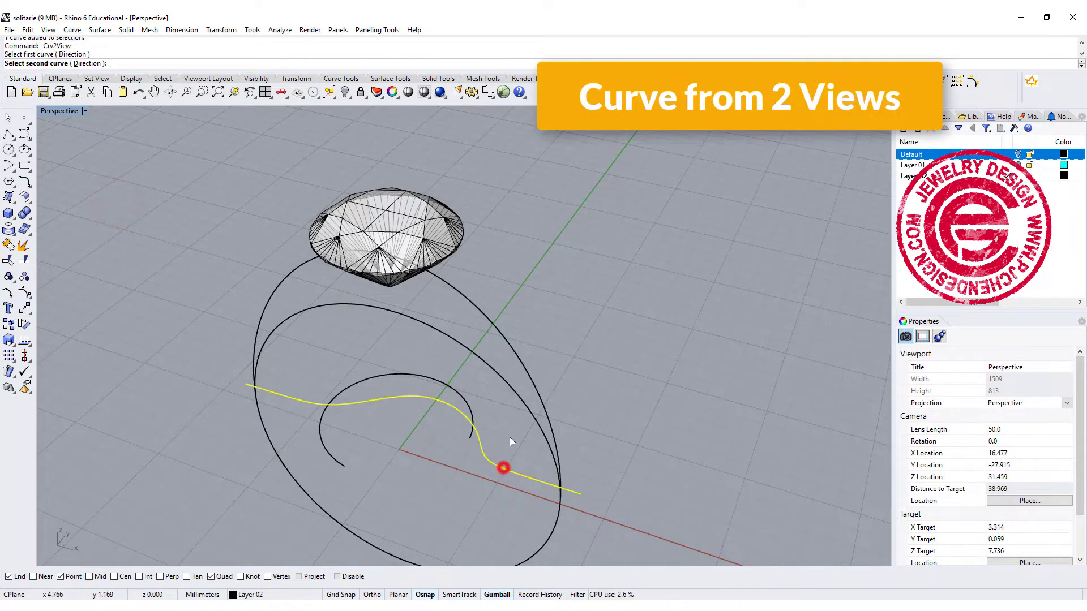
{"action": "left_click", "coordinate": [519, 364]}
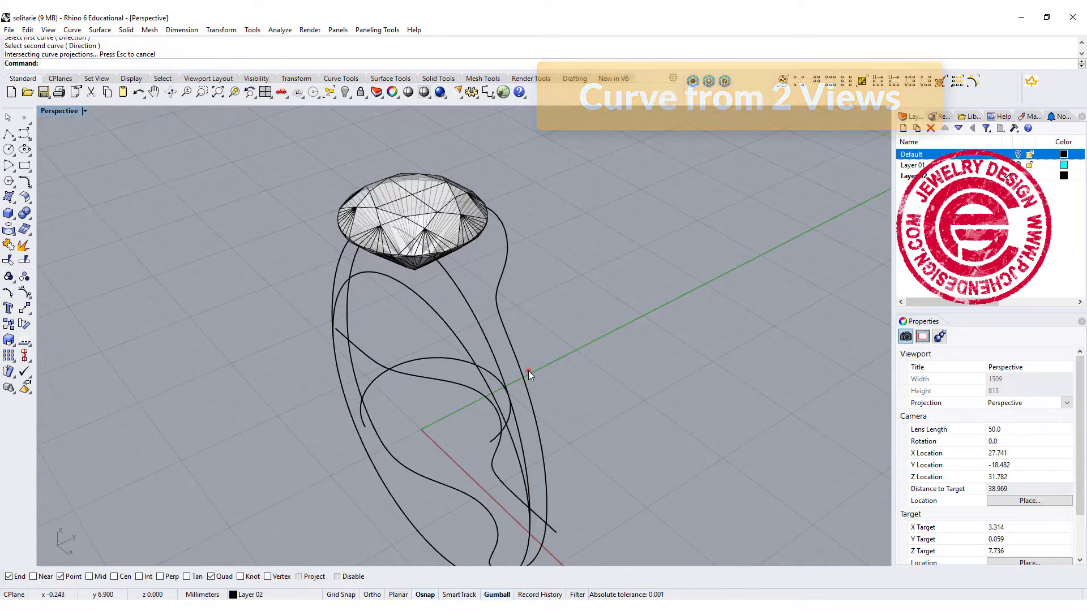
{"action": "left_click", "coordinate": [523, 375]}
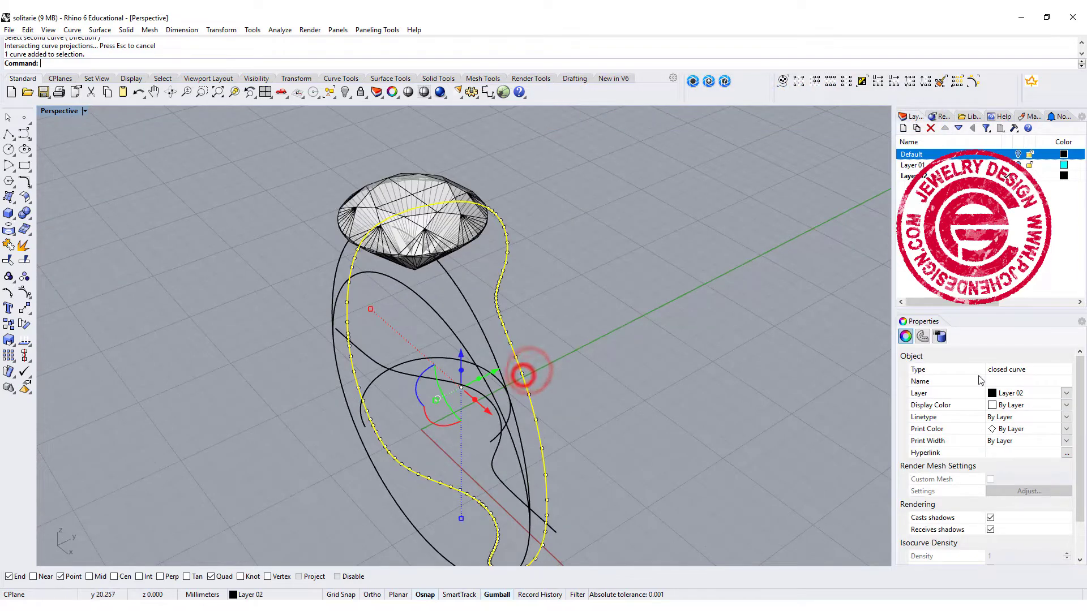
{"action": "left_click", "coordinate": [1067, 405]}
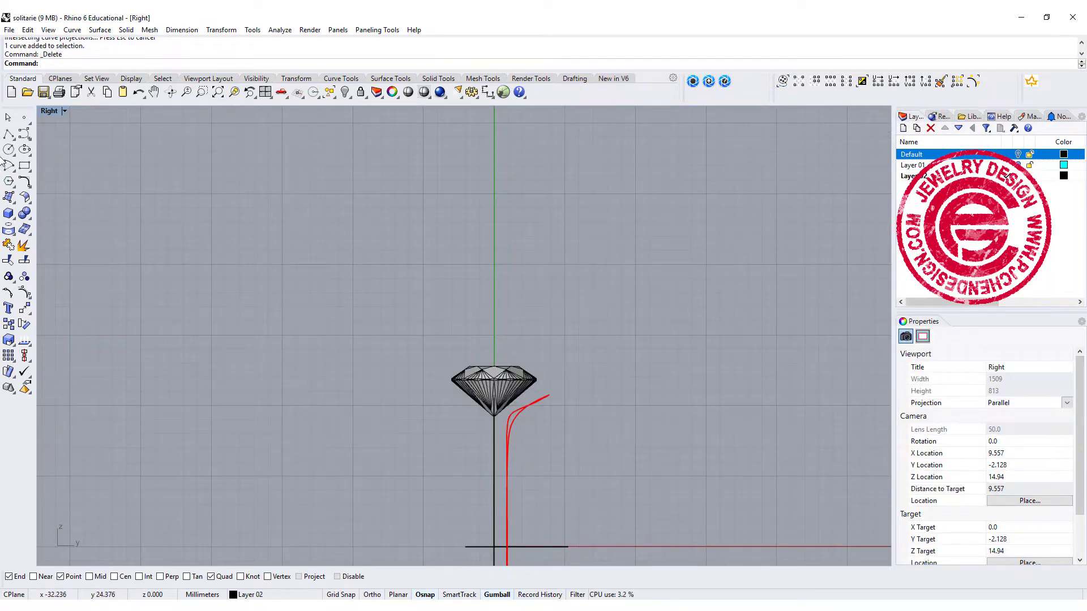
Step: Draw a straight diagonal line in the Right view, rising from below the stone past its side and across the red curve
{"action": "left_click", "coordinate": [9, 135]}
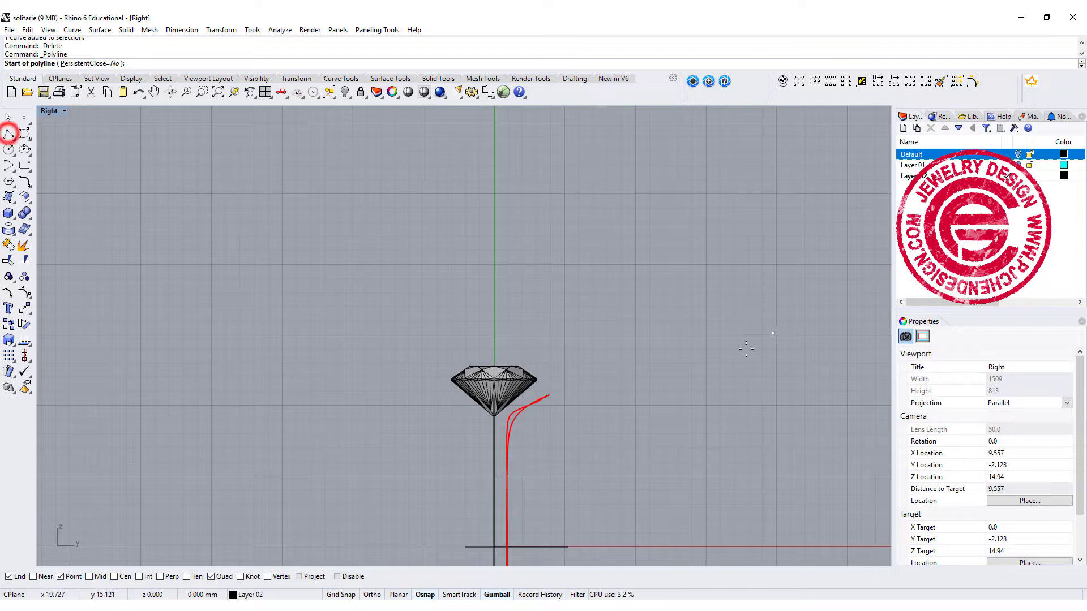
{"action": "left_click", "coordinate": [480, 449]}
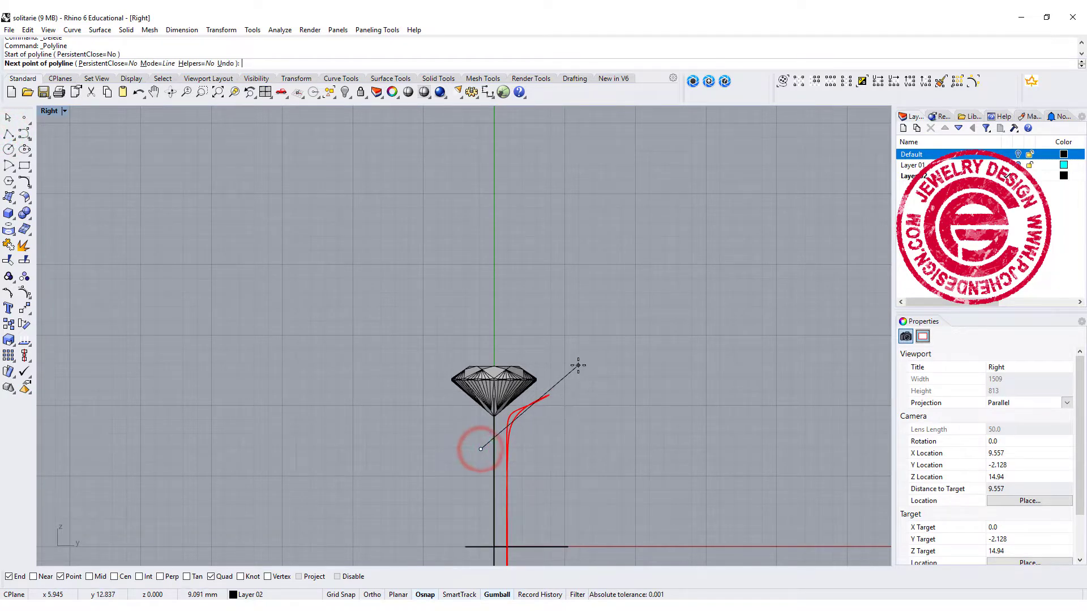
{"action": "left_click", "coordinate": [579, 352]}
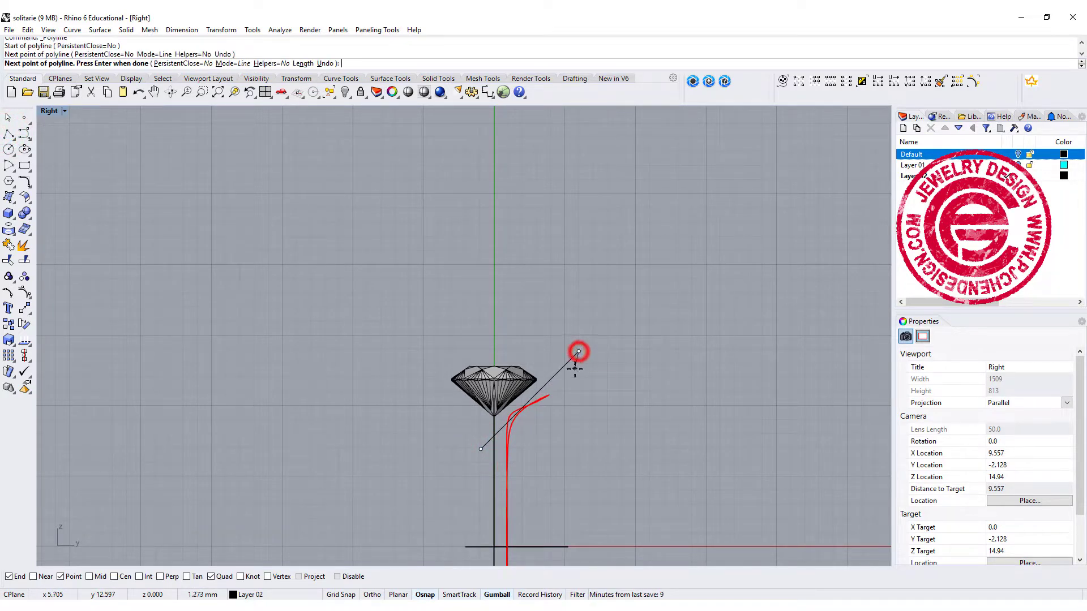
{"action": "key", "text": "Return"}
{"action": "left_click", "coordinate": [549, 399]}
{"action": "left_click", "coordinate": [621, 406]}
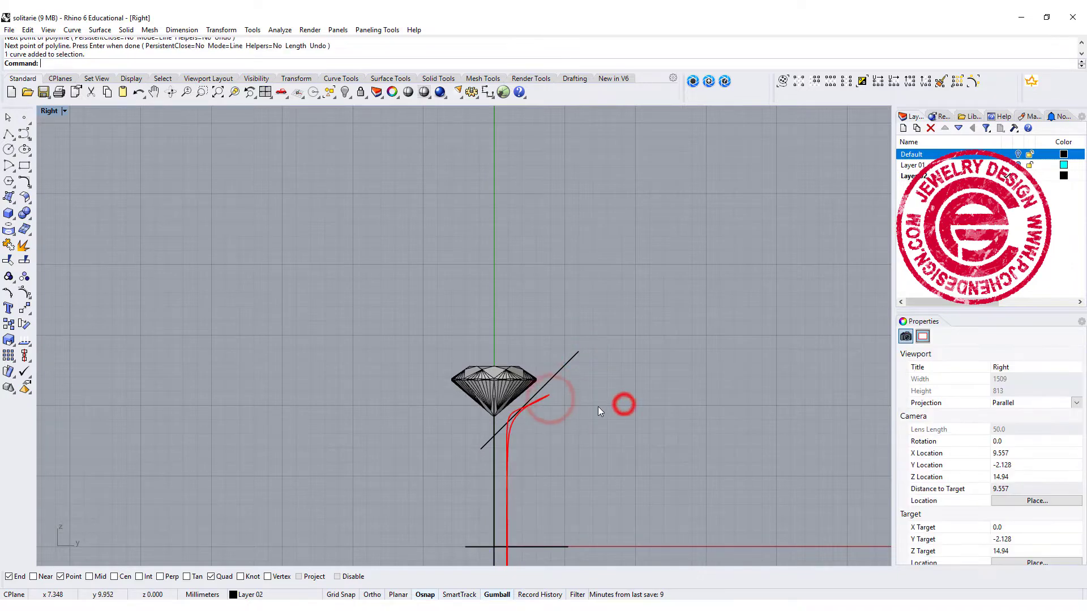
Step: Create a second 3D curve with Curve from 2 Views from the diagonal line and the open circle around the stone
{"action": "double_click", "coordinate": [49, 111]}
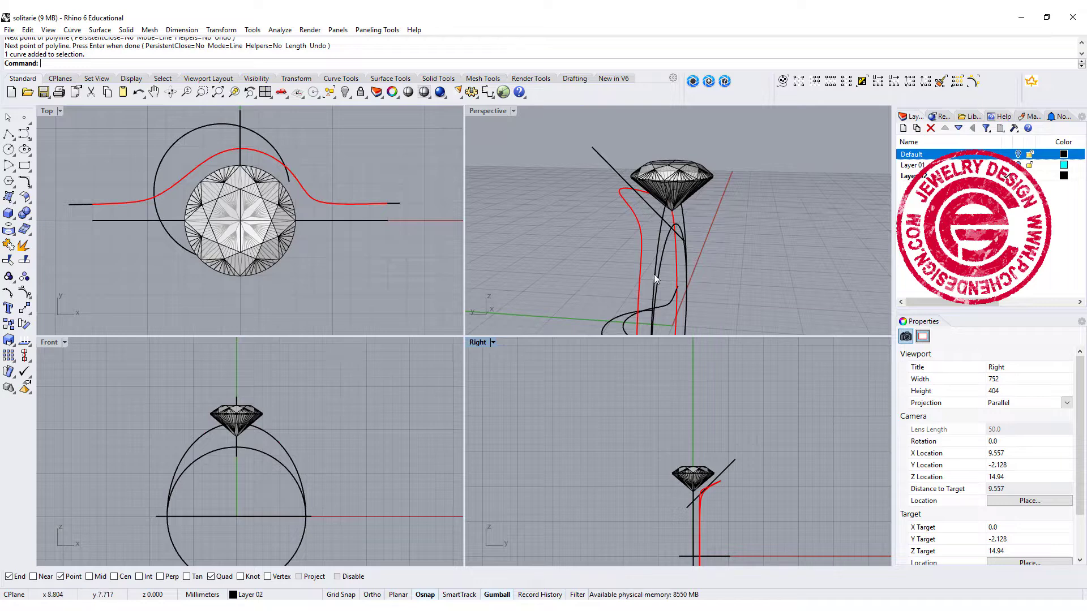
{"action": "right_click_drag", "start_coordinate": [654, 274], "coordinate": [661, 249]}
{"action": "left_click", "coordinate": [23, 181]}
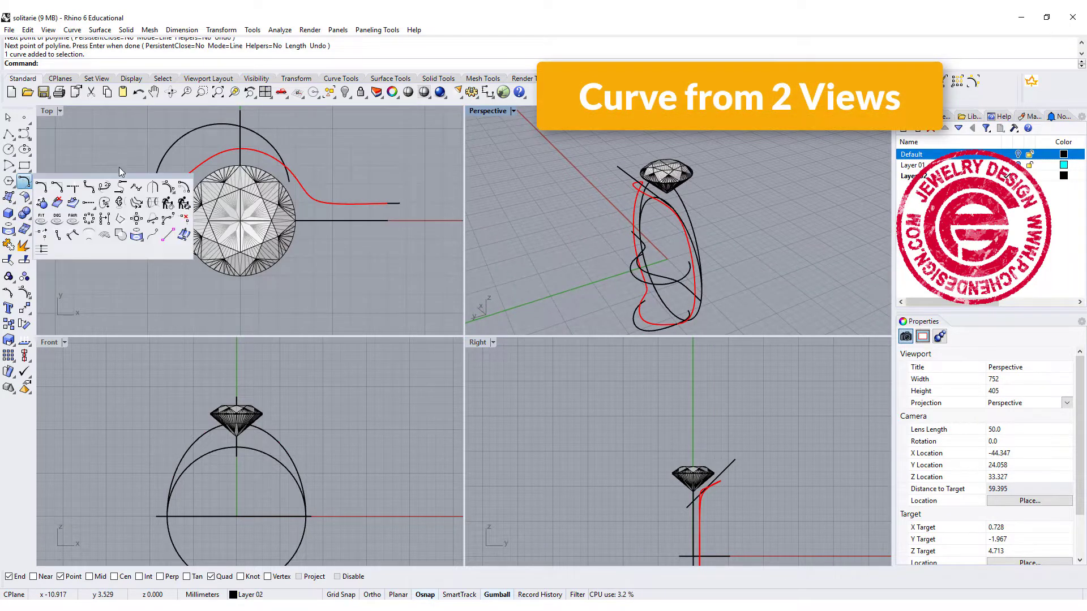
{"action": "left_click", "coordinate": [119, 203]}
{"action": "left_click", "coordinate": [112, 200]}
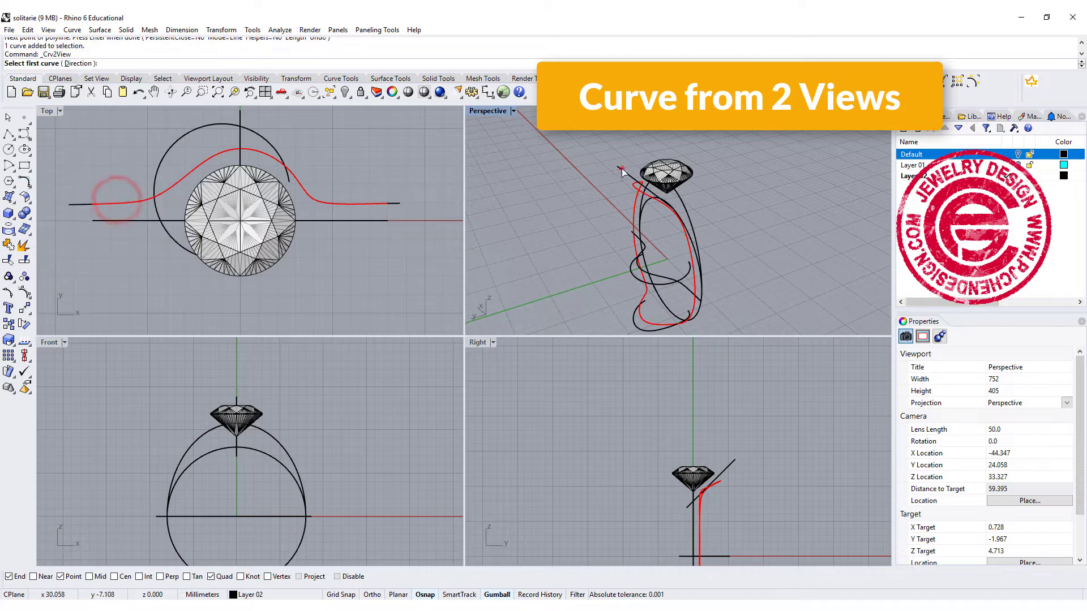
{"action": "left_click", "coordinate": [622, 168]}
{"action": "left_click", "coordinate": [674, 282]}
Step: Set the display color of the new slanted open curve beside the stone to red
{"action": "right_click_drag", "start_coordinate": [674, 282], "coordinate": [625, 203]}
{"action": "left_click", "coordinate": [622, 195]}
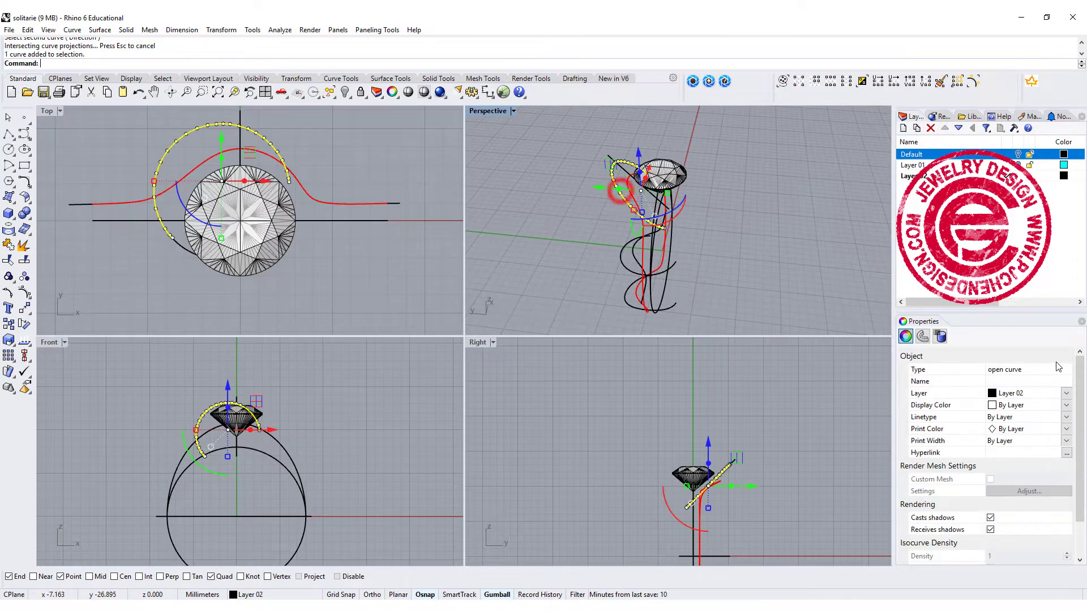
{"action": "left_click", "coordinate": [1067, 409]}
{"action": "left_click", "coordinate": [1037, 456]}
{"action": "left_click", "coordinate": [803, 235]}
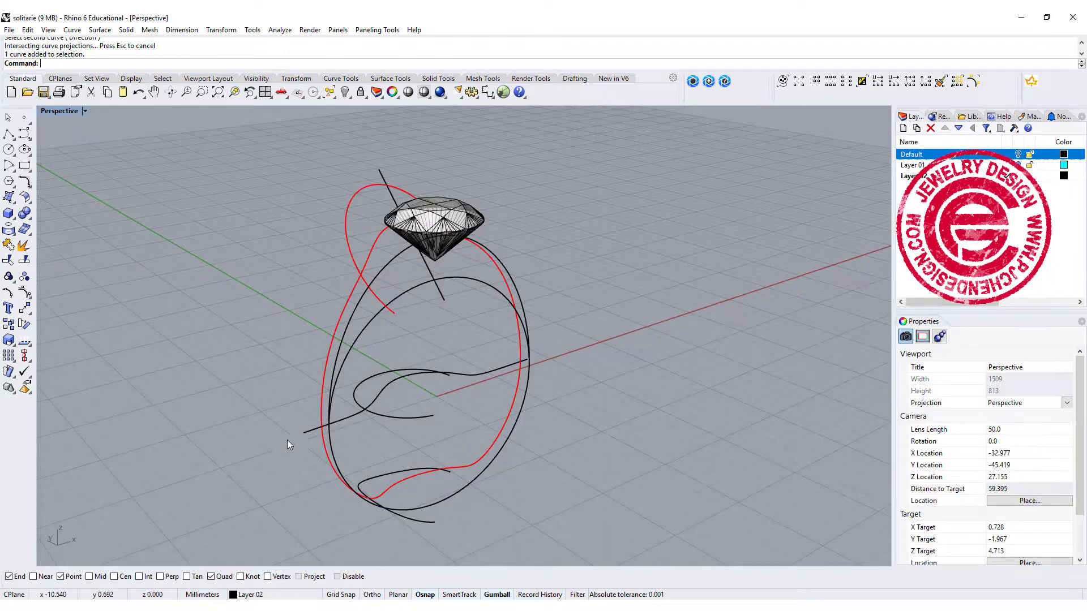
Step: Trim away the lower half of the red band curve, using the arched plan curve as the cutting object
{"action": "left_click", "coordinate": [299, 436]}
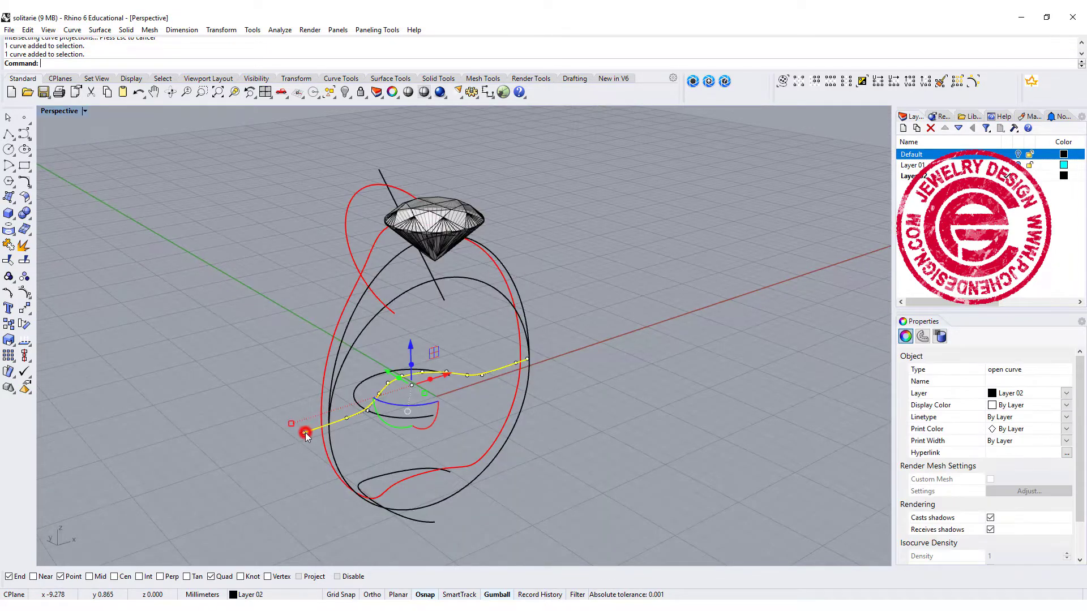
{"action": "left_click", "coordinate": [8, 261]}
{"action": "key", "text": "Return"}
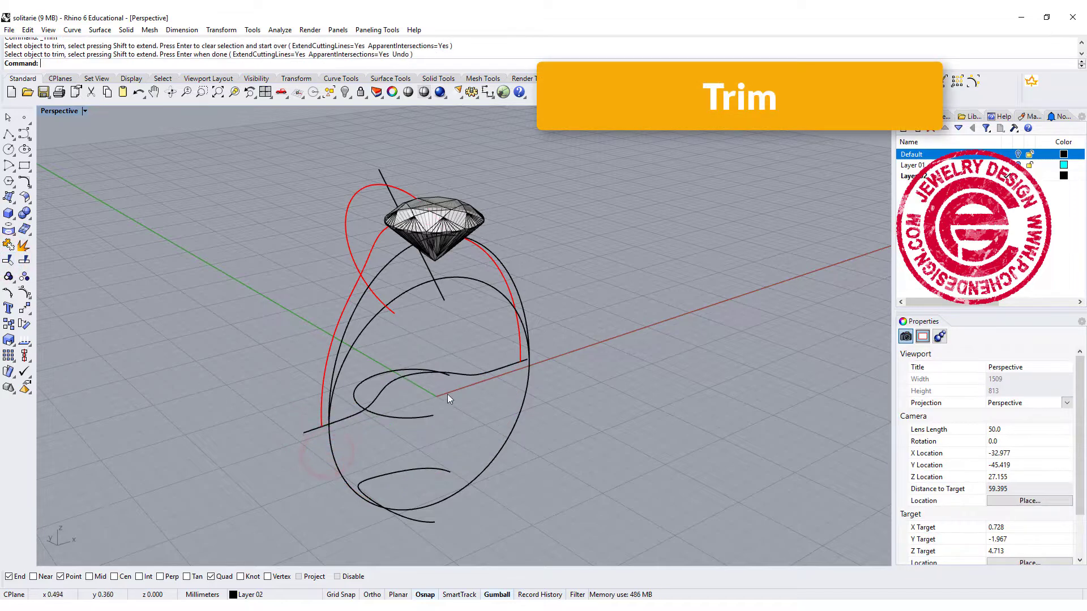
Step: Delete the leftover black curve at the bottom of the ring and hide the arched curve, open circle and diagonal line
{"action": "right_click_drag", "start_coordinate": [566, 362], "coordinate": [626, 351]}
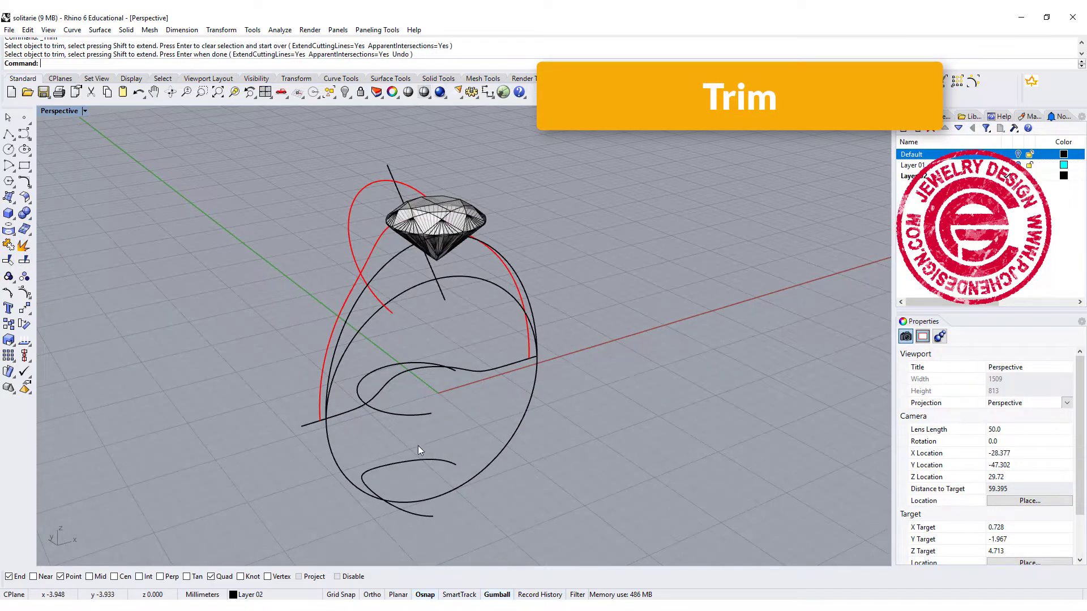
{"action": "left_click", "coordinate": [423, 460]}
{"action": "key", "text": "Delete"}
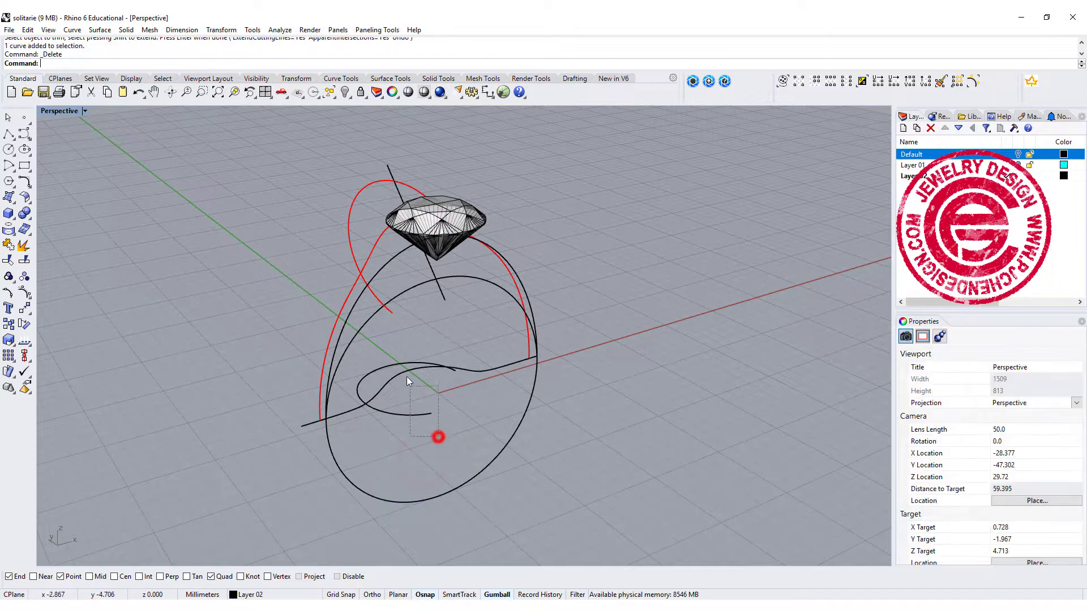
{"action": "left_click_drag", "start_coordinate": [407, 376], "coordinate": [402, 362]}
{"action": "left_click", "coordinate": [444, 298], "text": "shift"}
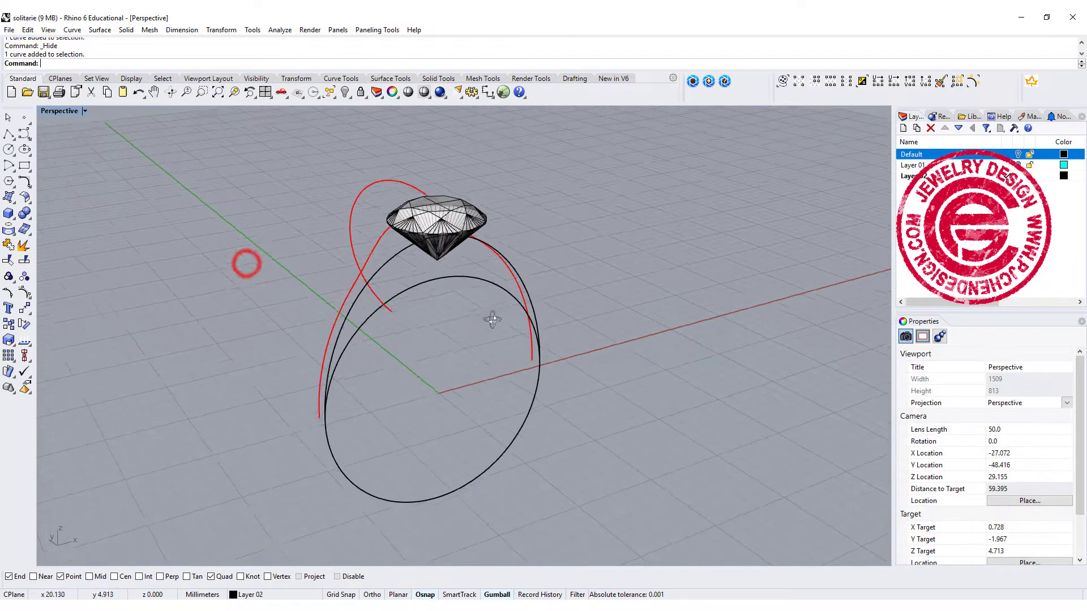
Step: Rebuild the red band curve with a point count of 12 and degree 3, deleting the input curve
{"action": "right_click_drag", "start_coordinate": [493, 320], "coordinate": [344, 300]}
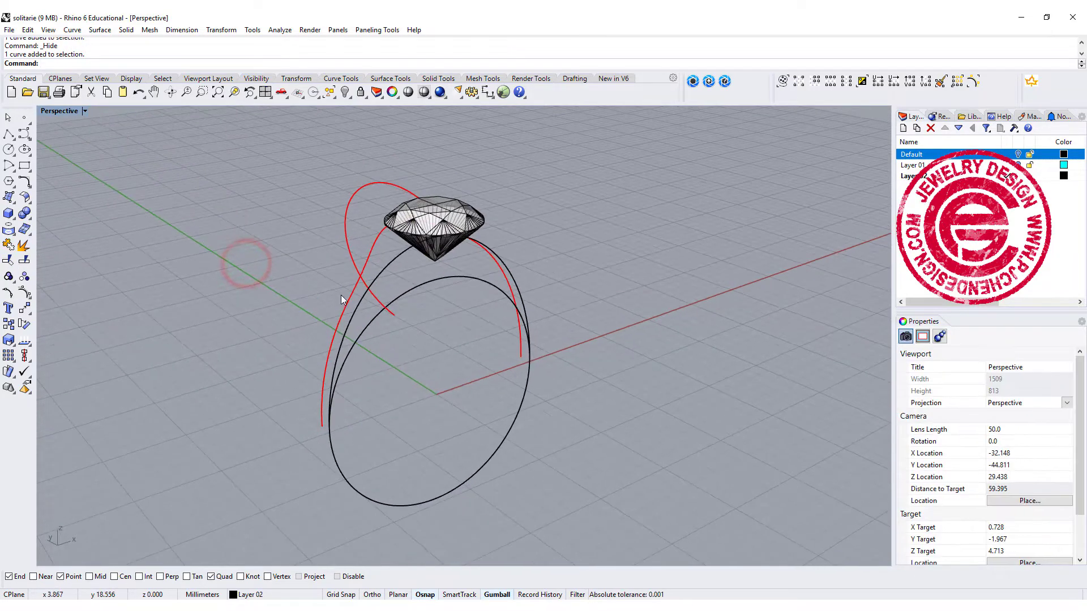
{"action": "left_click", "coordinate": [354, 290]}
{"action": "left_click", "coordinate": [278, 261]}
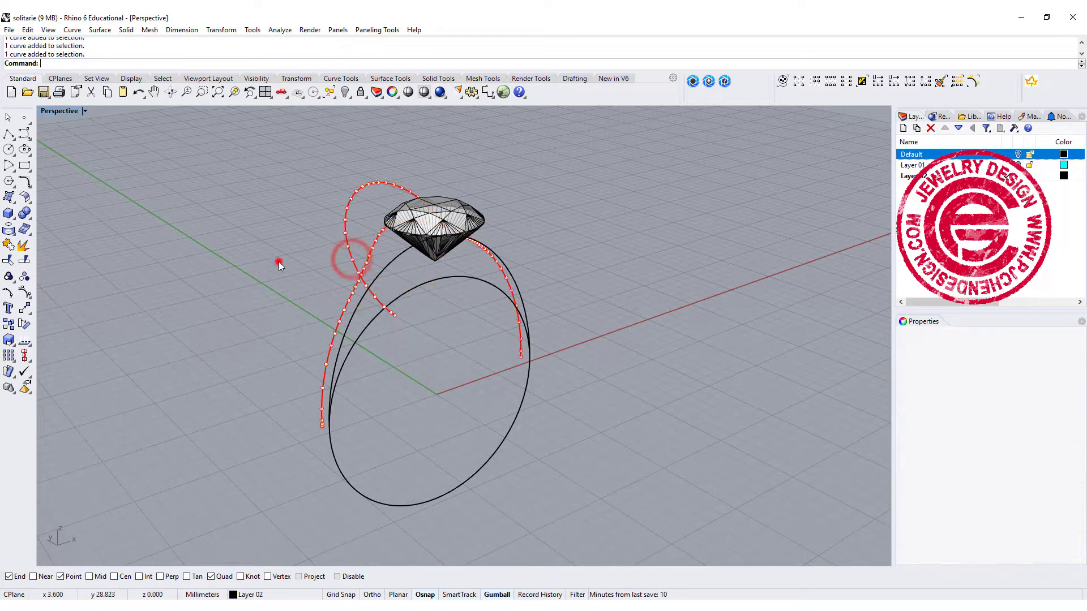
{"action": "type", "text": "Rebuild"}
{"action": "key", "text": "Return"}
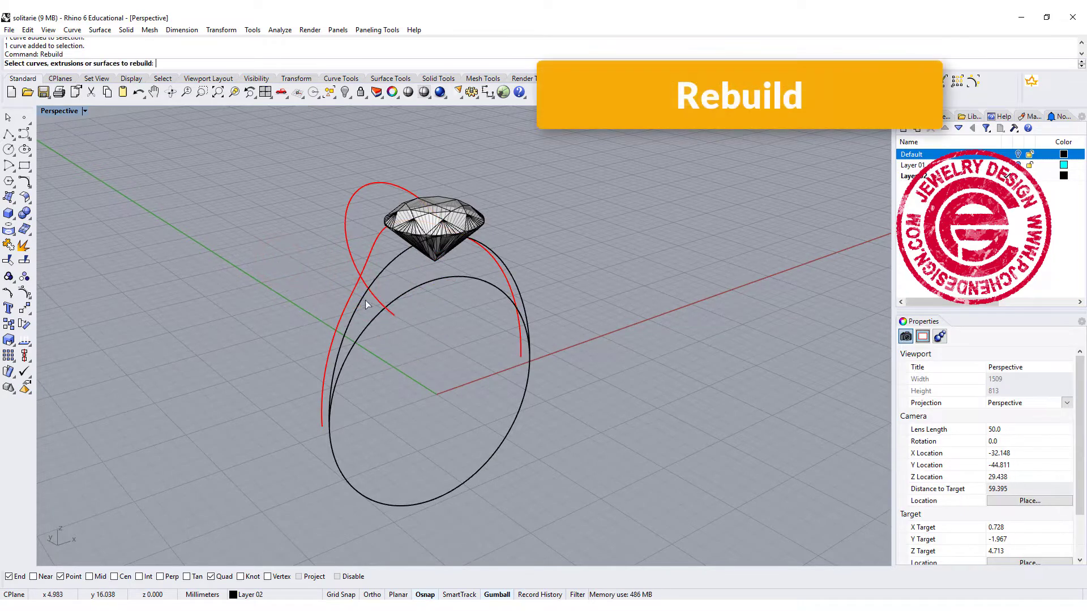
{"action": "left_click", "coordinate": [354, 290]}
{"action": "right_click", "coordinate": [281, 275]}
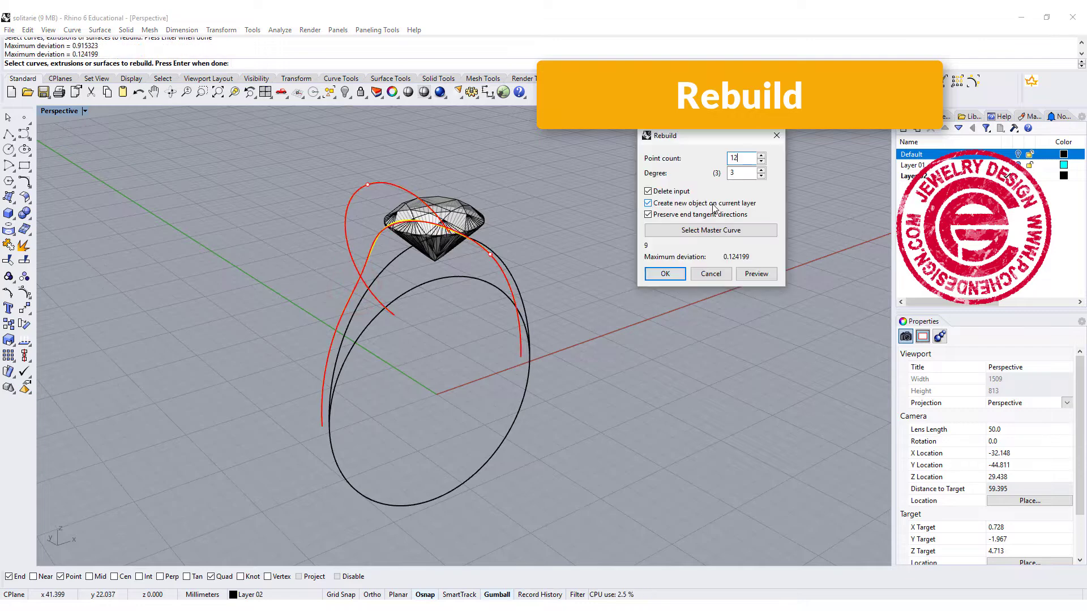
{"action": "left_click", "coordinate": [654, 276]}
Step: Select the two control points on the rebuilt band curve's left shoulder and move them down vertically
{"action": "right_click_drag", "start_coordinate": [651, 279], "coordinate": [656, 222]}
{"action": "left_click", "coordinate": [361, 282]}
{"action": "right_click_drag", "start_coordinate": [526, 268], "coordinate": [427, 247]}
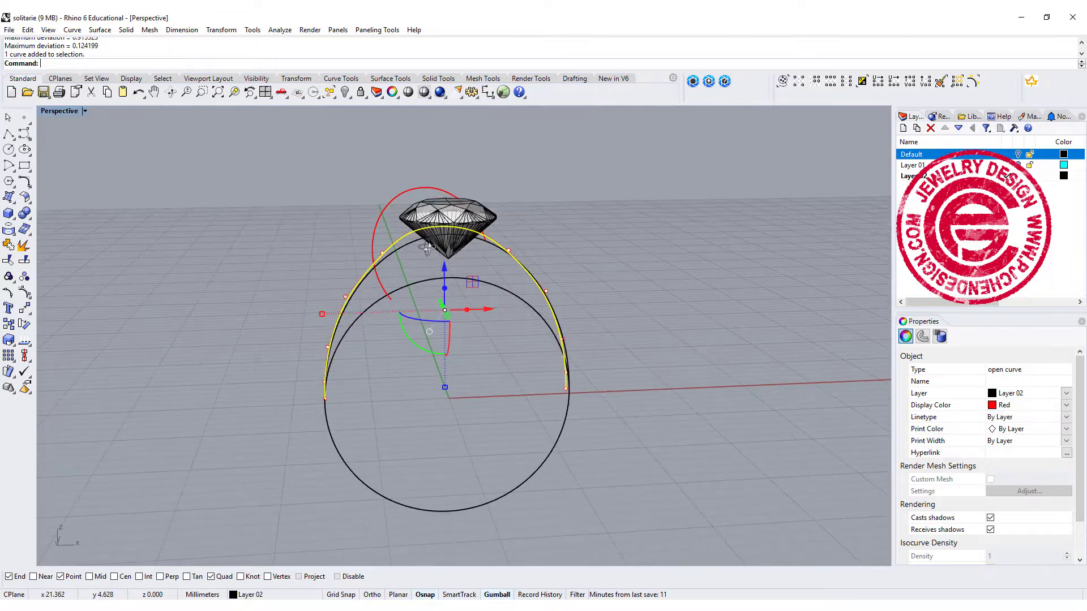
{"action": "left_click", "coordinate": [383, 253]}
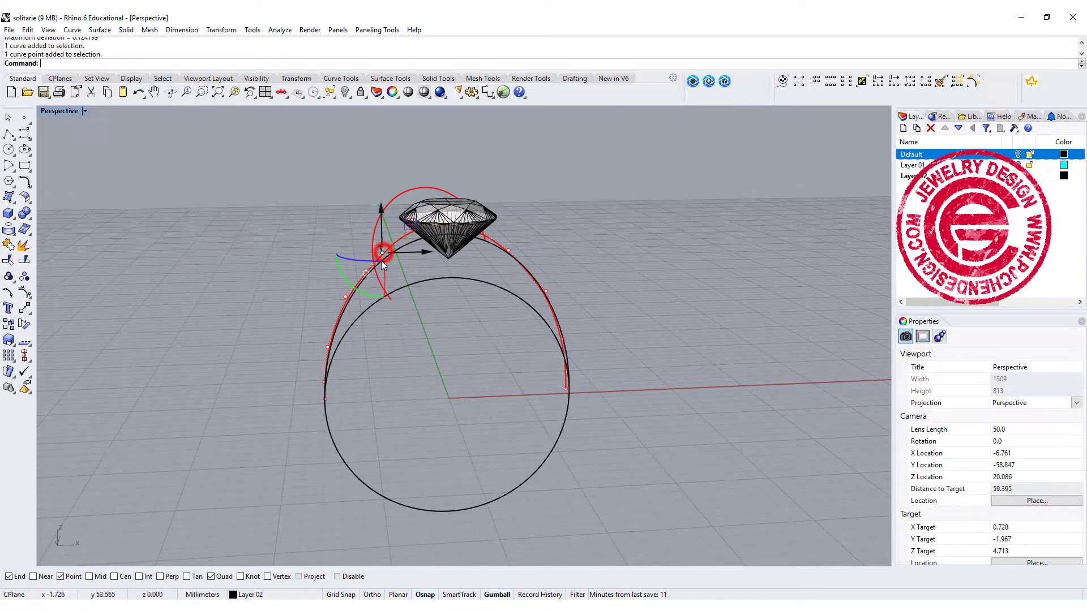
{"action": "left_click", "coordinate": [346, 295], "text": "shift"}
{"action": "left_click_drag", "start_coordinate": [365, 234], "coordinate": [369, 258]}
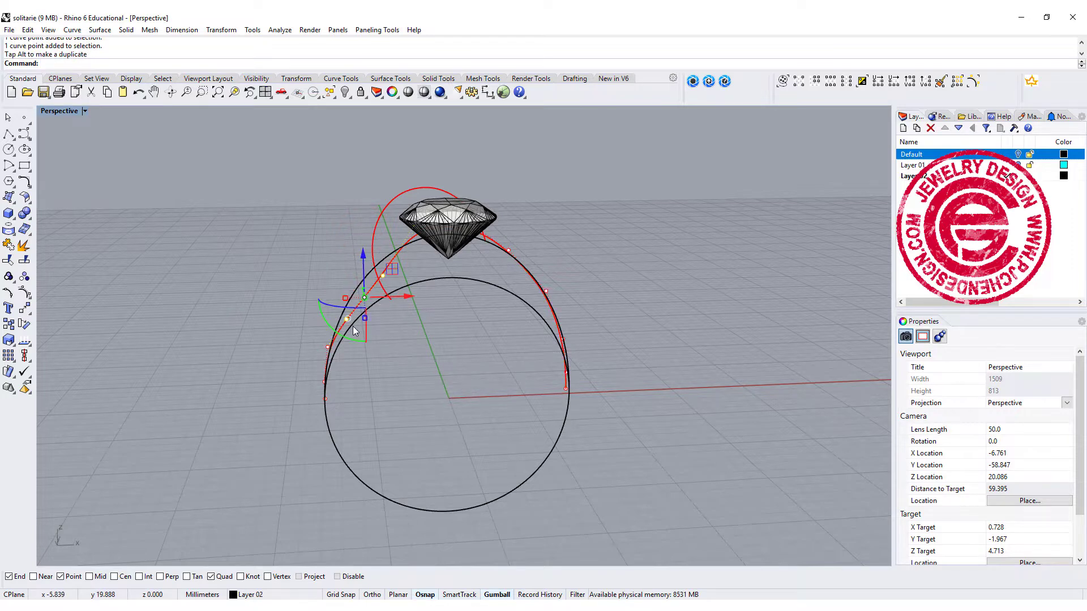
Step: Move the lower of the two left-shoulder control points slightly outward to smooth the band curve
{"action": "scroll", "coordinate": [344, 329], "scroll_direction": "up", "scroll_amount": 4}
{"action": "left_click", "coordinate": [341, 314]}
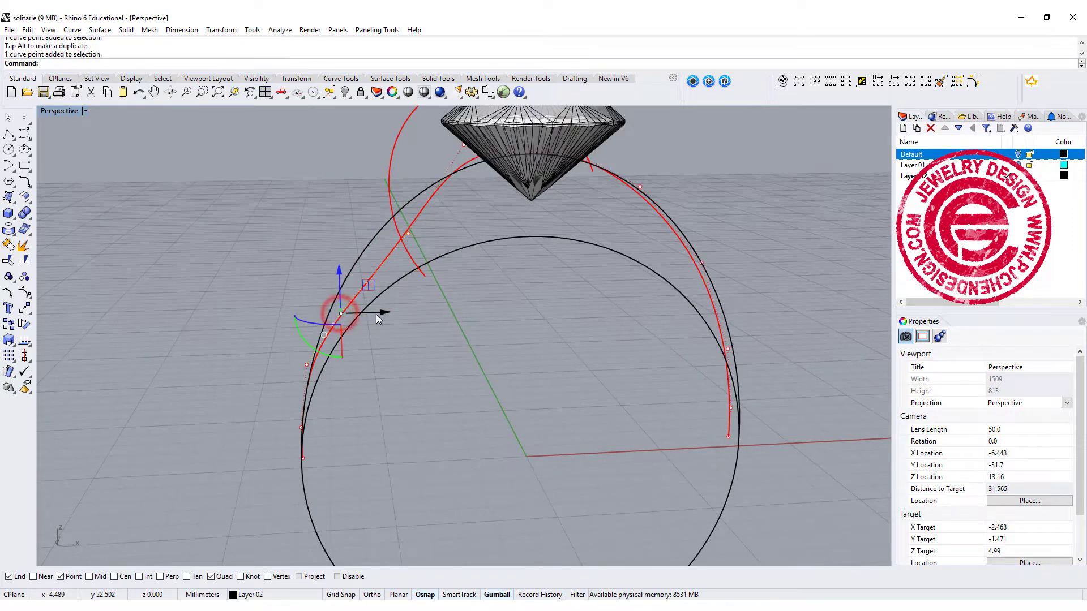
{"action": "left_click_drag", "start_coordinate": [377, 319], "coordinate": [374, 315]}
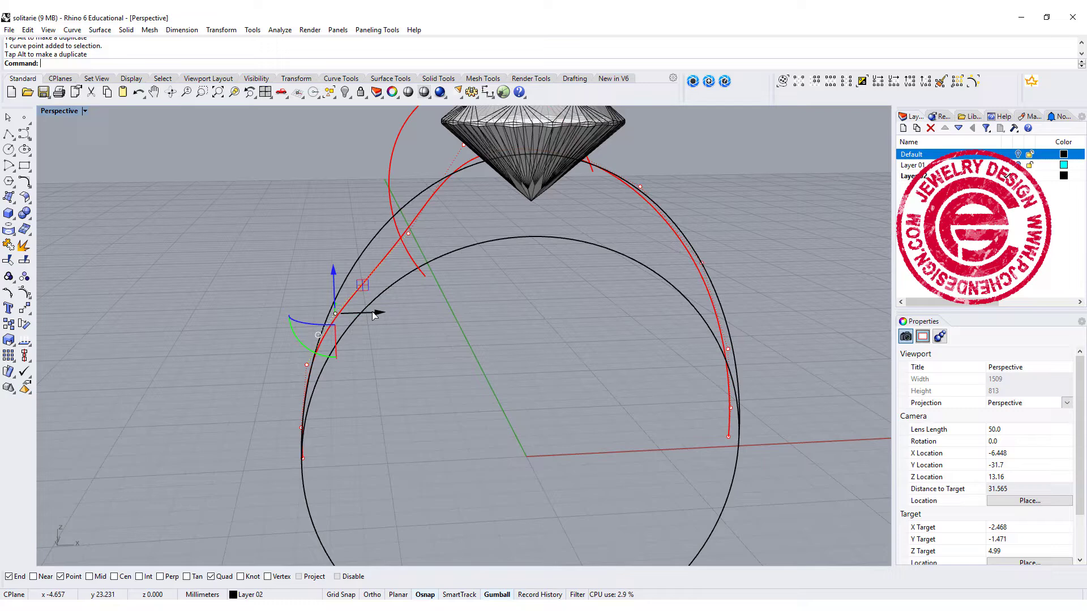
{"action": "right_click_drag", "start_coordinate": [444, 205], "coordinate": [444, 211]}
{"action": "left_click", "coordinate": [445, 210]}
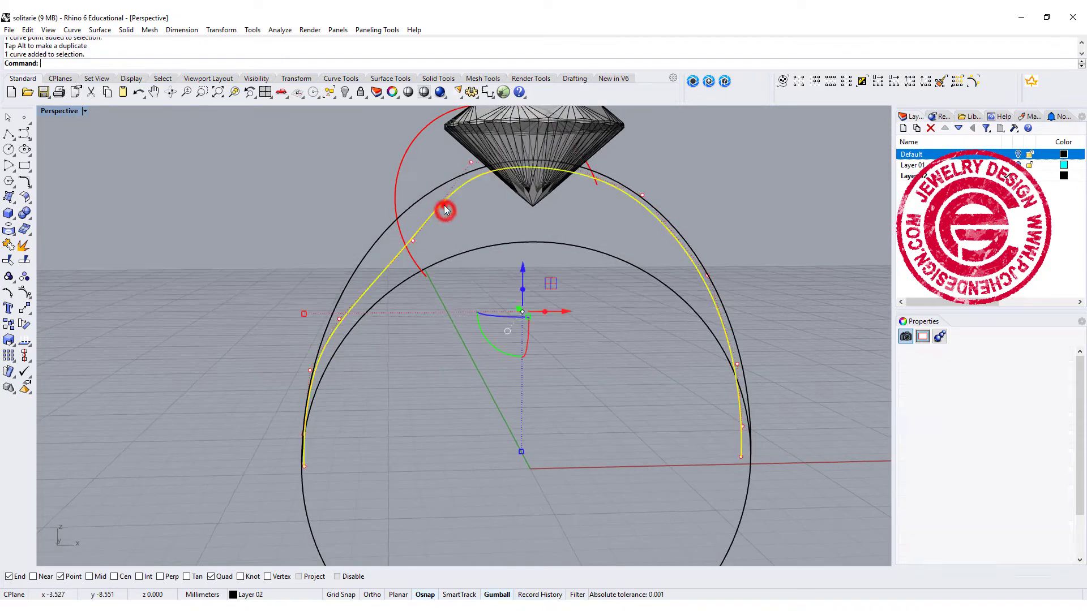
{"action": "left_click", "coordinate": [517, 323]}
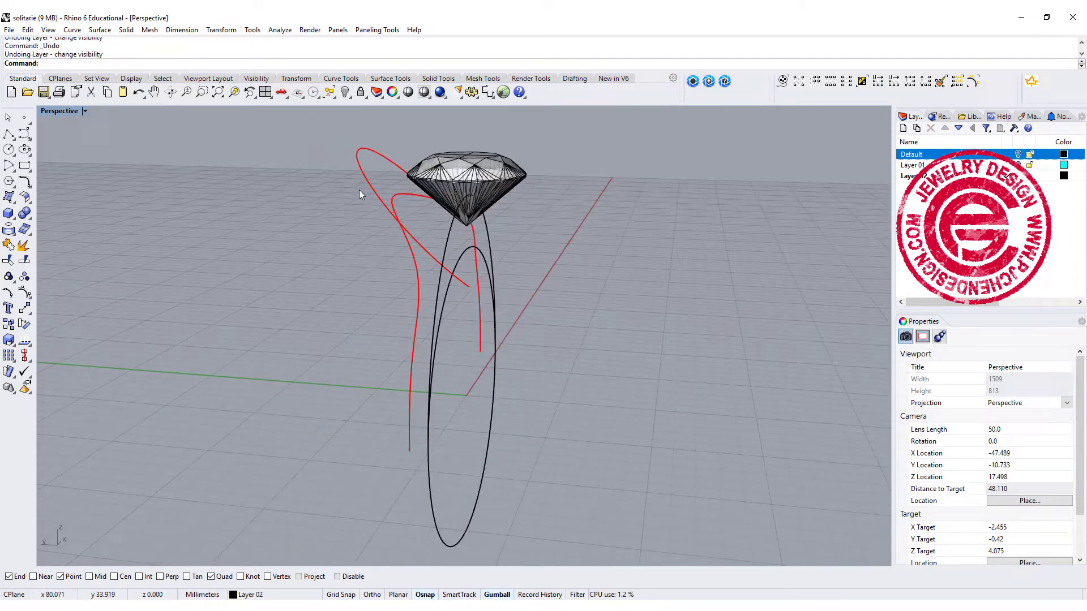
Step: Tilt the arched red curve beside the stone to a shallower angle and shift it slightly downward
{"action": "left_click", "coordinate": [368, 188]}
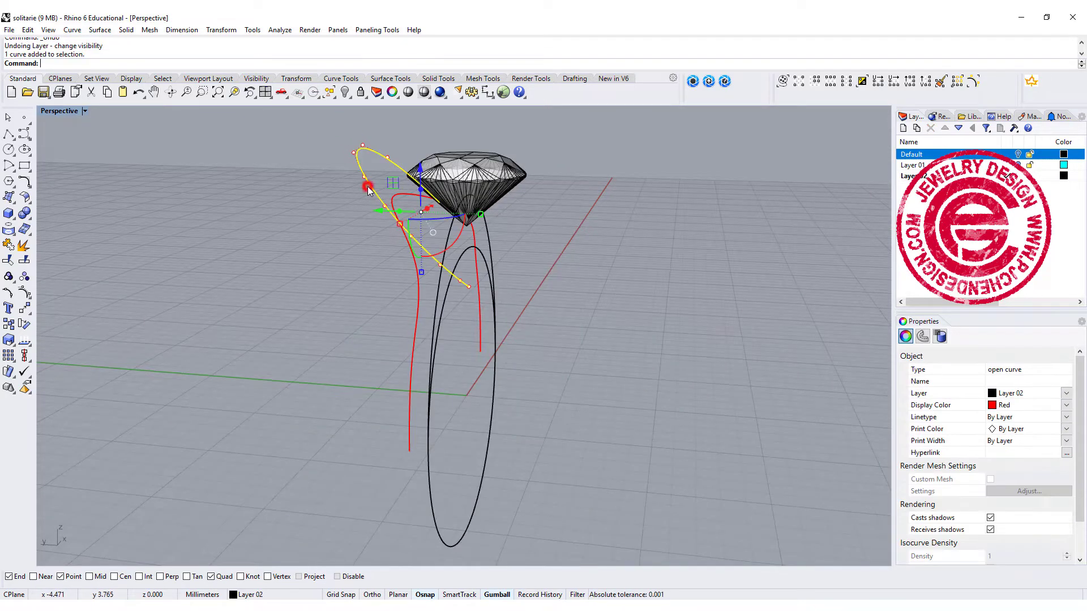
{"action": "right_click_drag", "start_coordinate": [368, 188], "coordinate": [316, 286]}
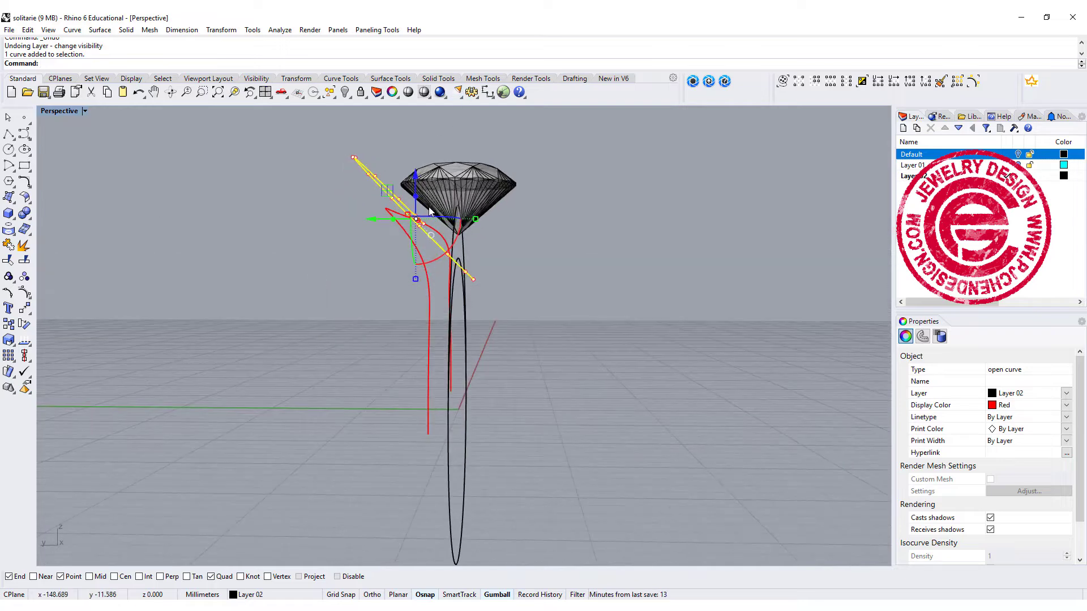
{"action": "right_click_drag", "start_coordinate": [505, 206], "coordinate": [508, 220]}
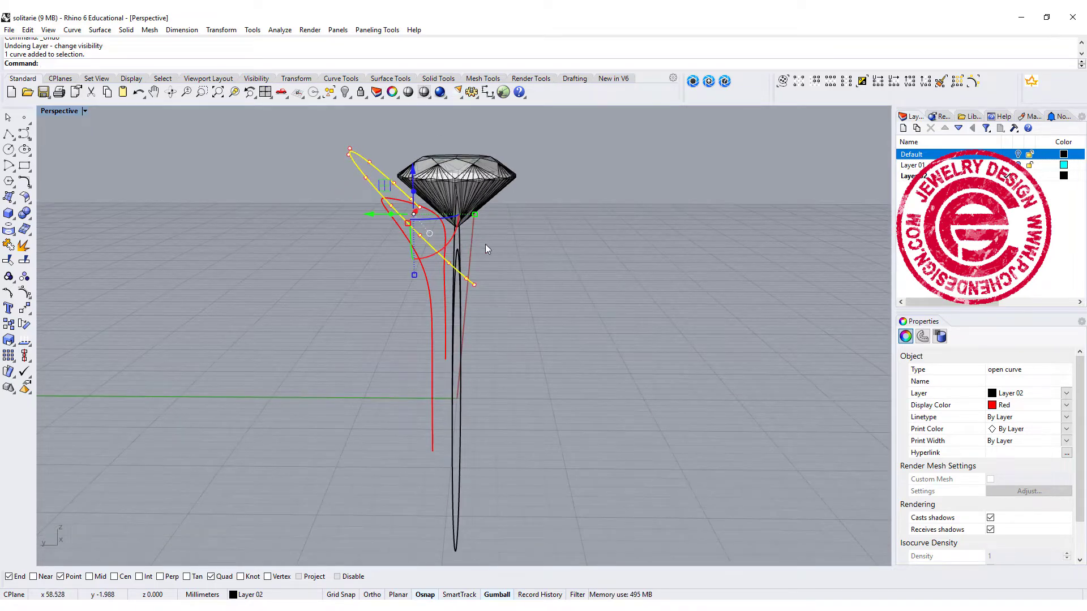
{"action": "left_click_drag", "start_coordinate": [452, 245], "coordinate": [466, 230]}
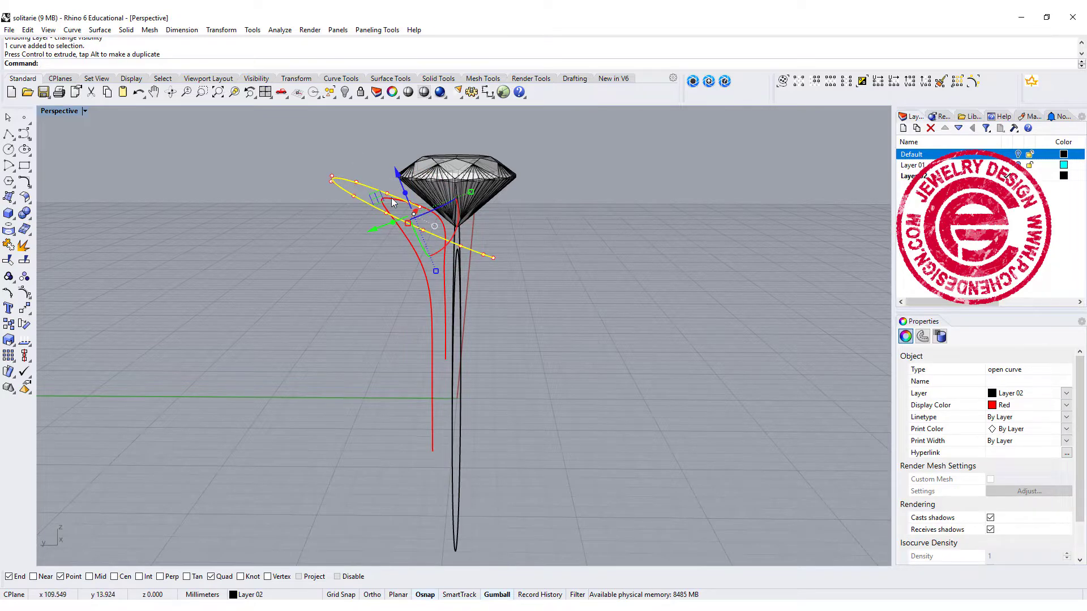
{"action": "left_click_drag", "start_coordinate": [392, 202], "coordinate": [386, 220]}
{"action": "left_click", "coordinate": [564, 253]}
Step: Set the tilted arched curve's display color to green
{"action": "left_click", "coordinate": [401, 240]}
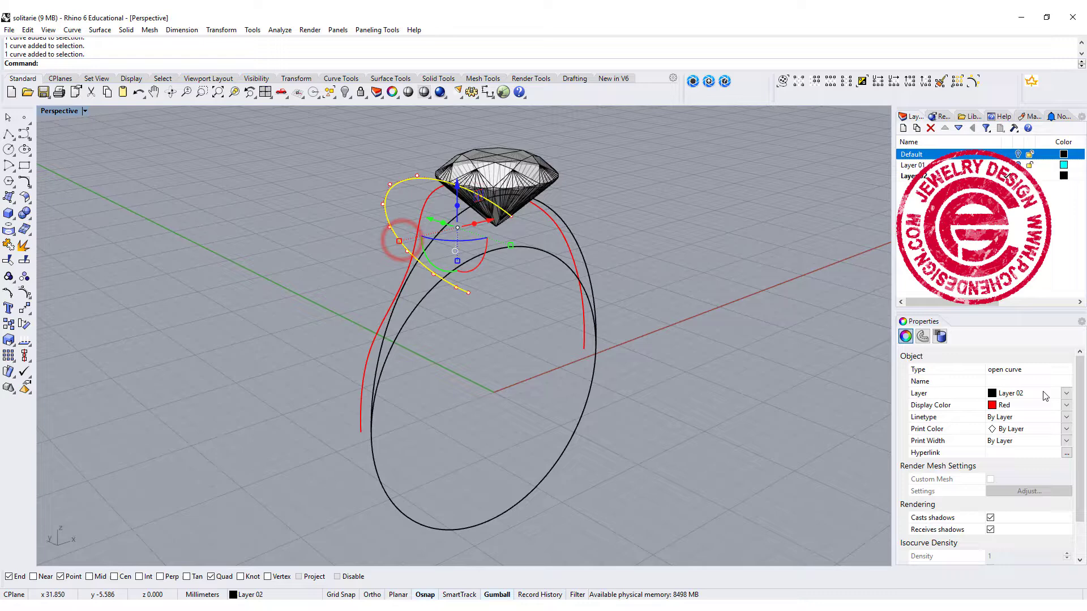
{"action": "left_click", "coordinate": [1066, 406]}
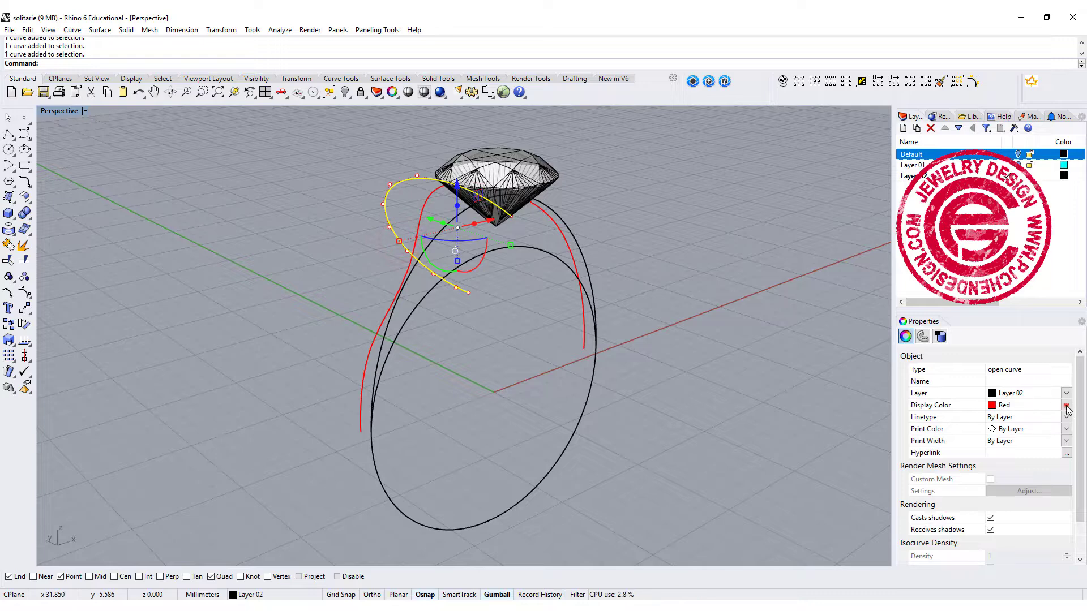
{"action": "left_click", "coordinate": [1016, 476]}
{"action": "left_click", "coordinate": [674, 352]}
Step: Examine from several angles how the green arched curve and the red band curve pass each other and the stone
{"action": "right_click_drag", "start_coordinate": [391, 264], "coordinate": [563, 242]}
{"action": "scroll", "coordinate": [471, 257], "scroll_direction": "up", "scroll_amount": 2}
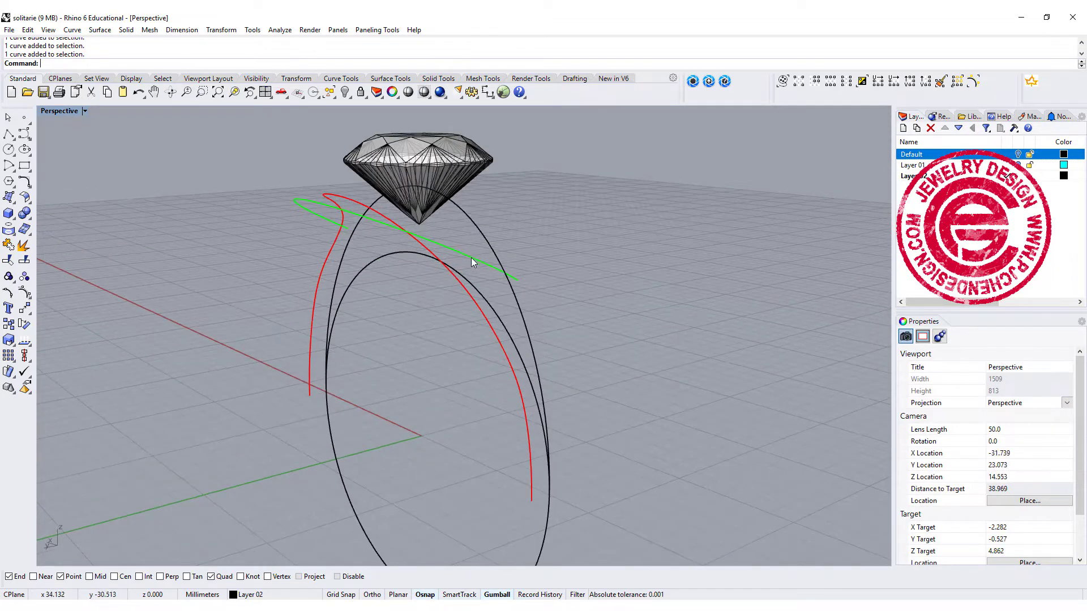
{"action": "left_click", "coordinate": [471, 262]}
{"action": "right_click_drag", "start_coordinate": [471, 262], "coordinate": [510, 294]}
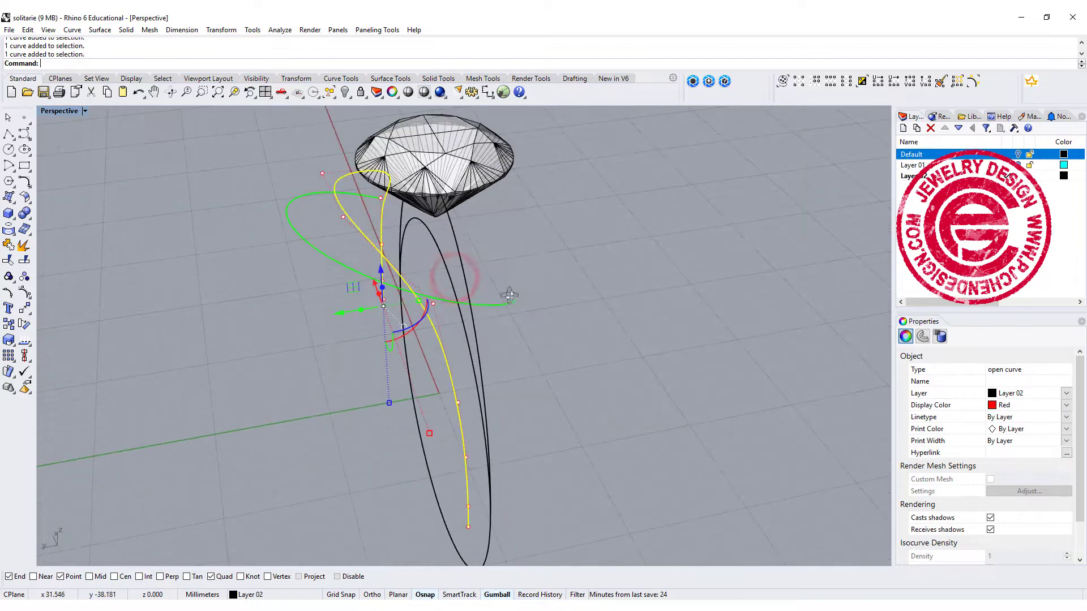
{"action": "left_click", "coordinate": [420, 270]}
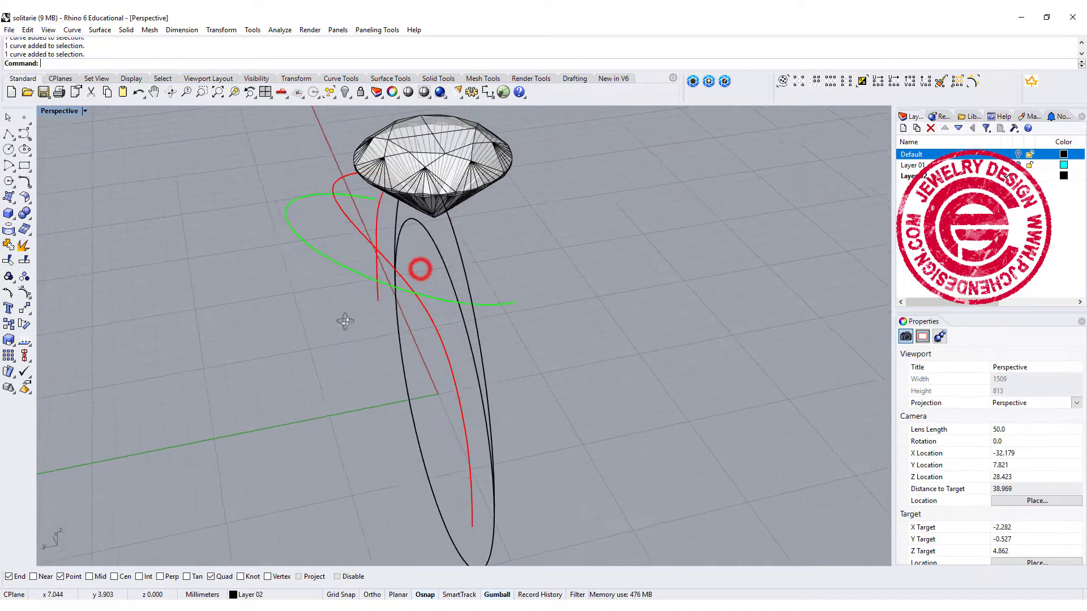
{"action": "right_click_drag", "start_coordinate": [420, 272], "coordinate": [605, 283]}
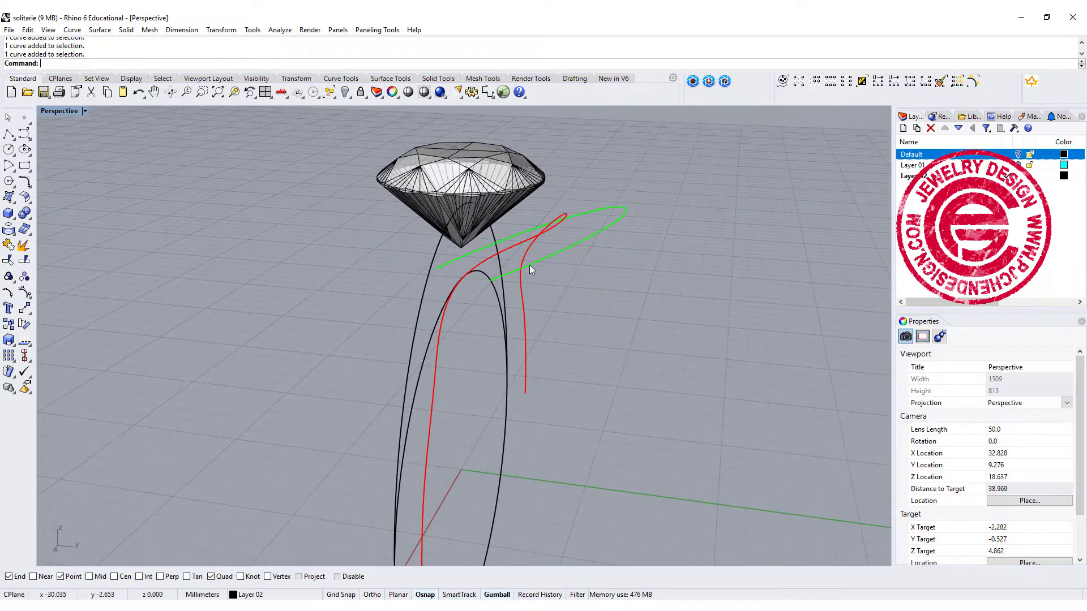
{"action": "right_click_drag", "start_coordinate": [531, 270], "coordinate": [442, 231]}
{"action": "right_click_drag", "start_coordinate": [680, 267], "coordinate": [548, 304]}
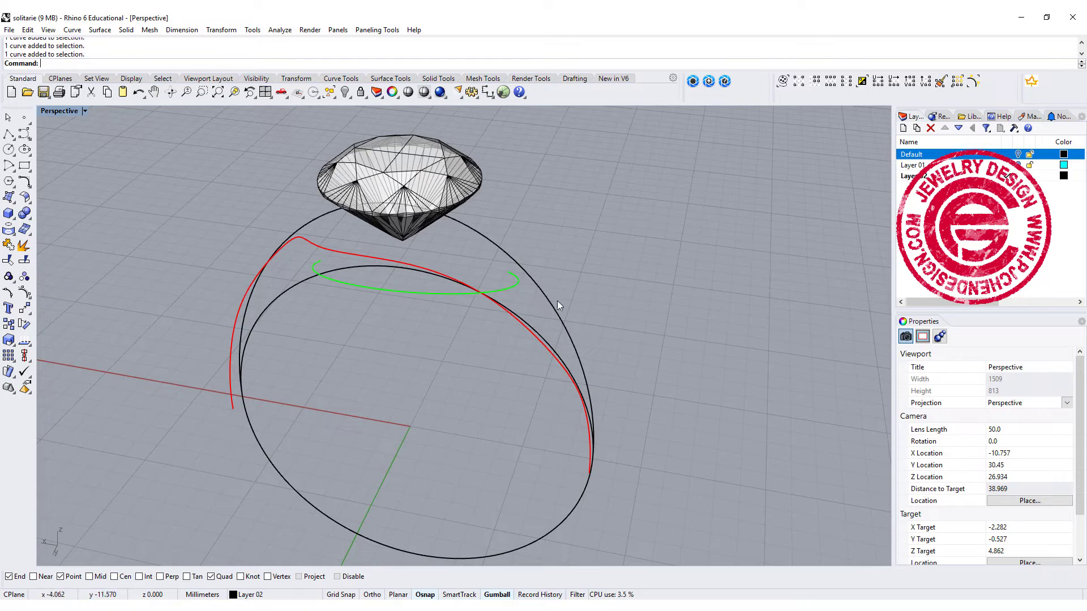
Step: Create a round-capped pipe along the red band curve with a start and end radius of 0.8 mm
{"action": "left_click", "coordinate": [24, 245]}
{"action": "left_click", "coordinate": [352, 251]}
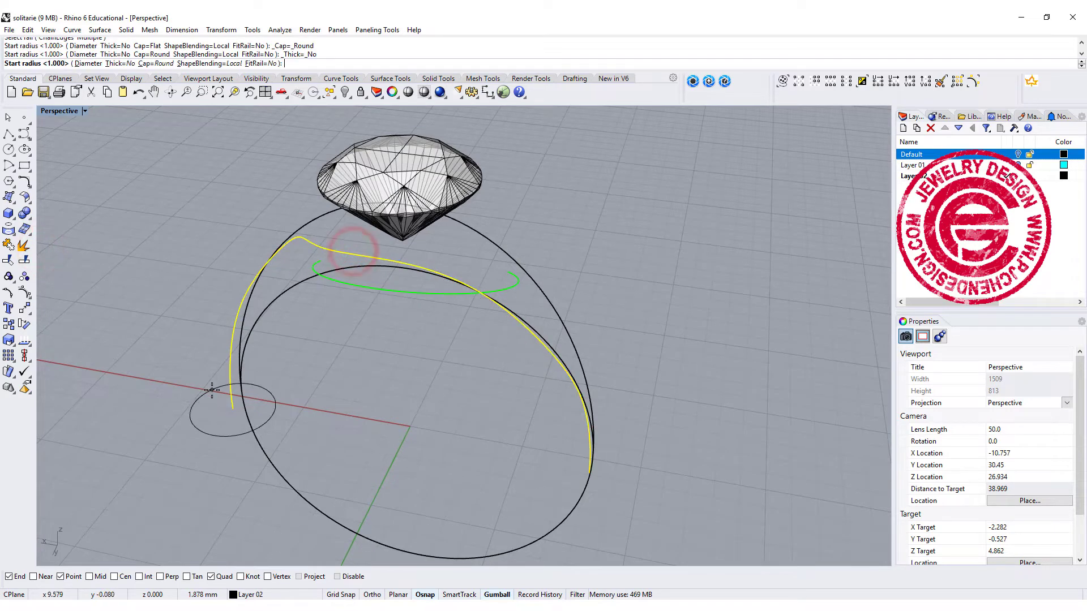
{"action": "type", "text": "0.8"}
{"action": "key", "text": "Return"}
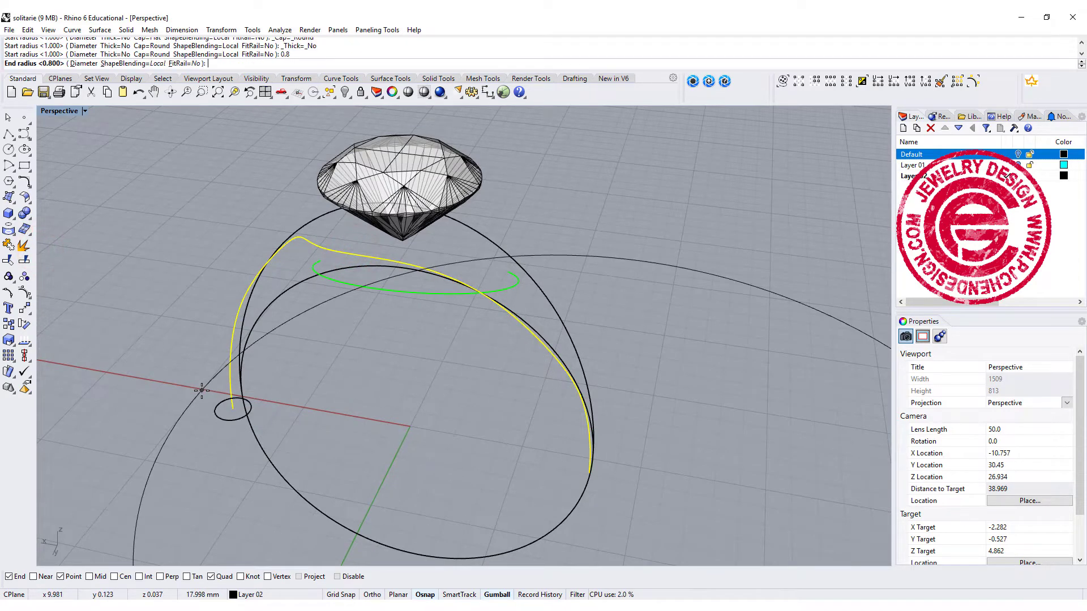
{"action": "key", "text": "Return"}
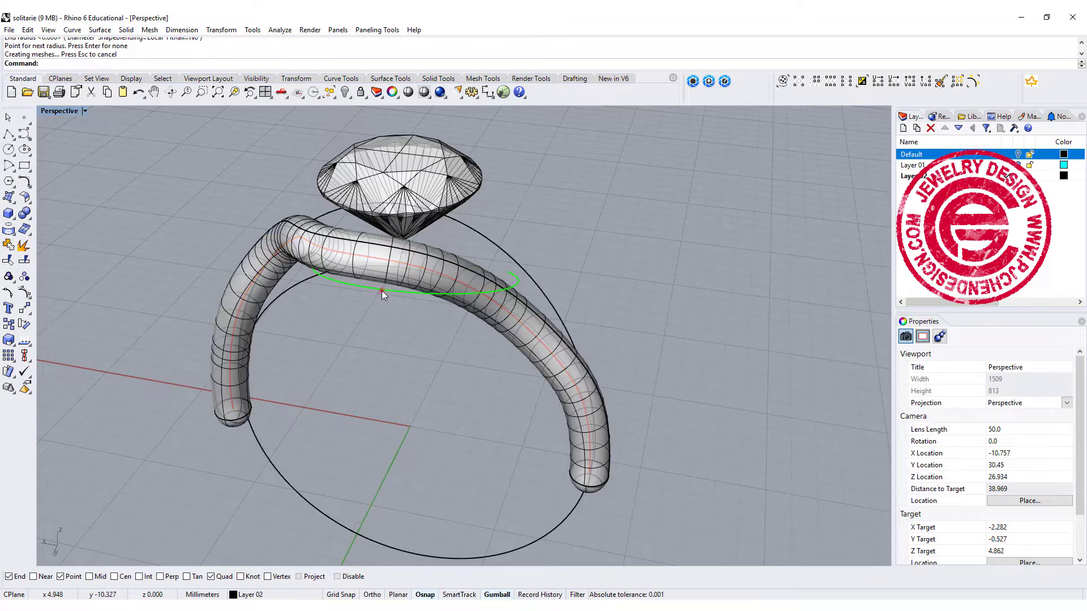
Step: Create a second round-capped pipe along the green arched curve with the same 0.8 mm radius
{"action": "left_click", "coordinate": [381, 290]}
{"action": "key", "text": "Return"}
{"action": "key", "text": "Return"}
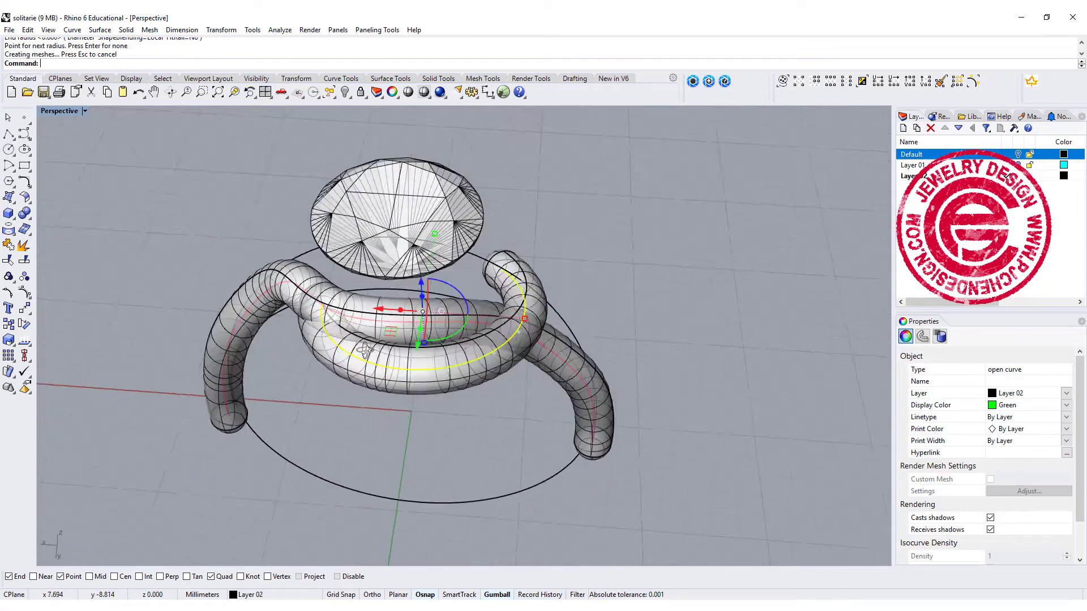
Step: Rotate a copy of both pipes by 180 degrees about the origin in the Top view
{"action": "right_click_drag", "start_coordinate": [365, 350], "coordinate": [583, 364]}
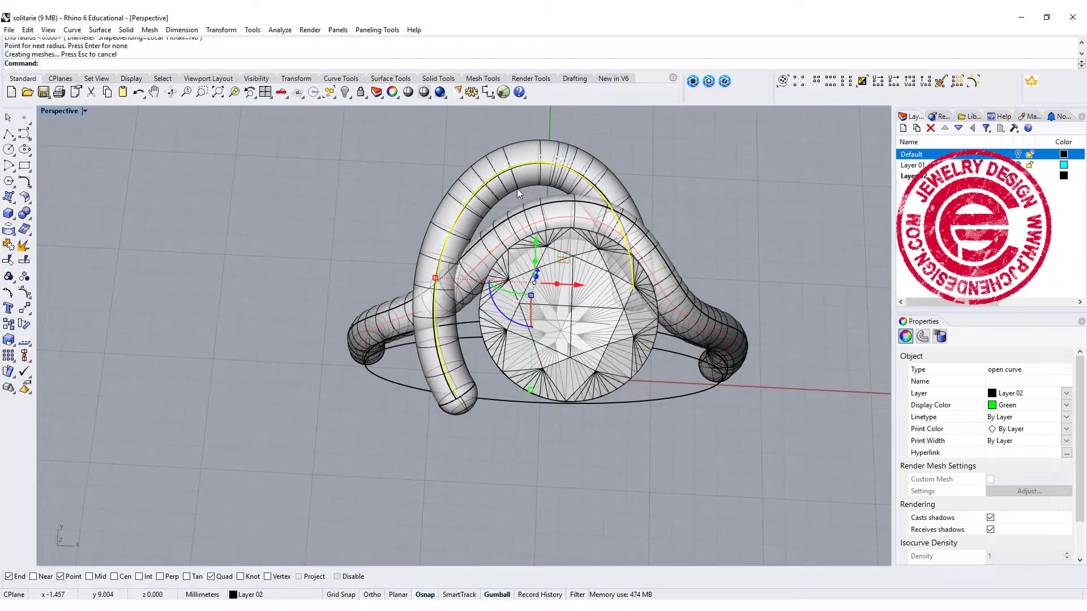
{"action": "right_click_drag", "start_coordinate": [517, 193], "coordinate": [580, 277]}
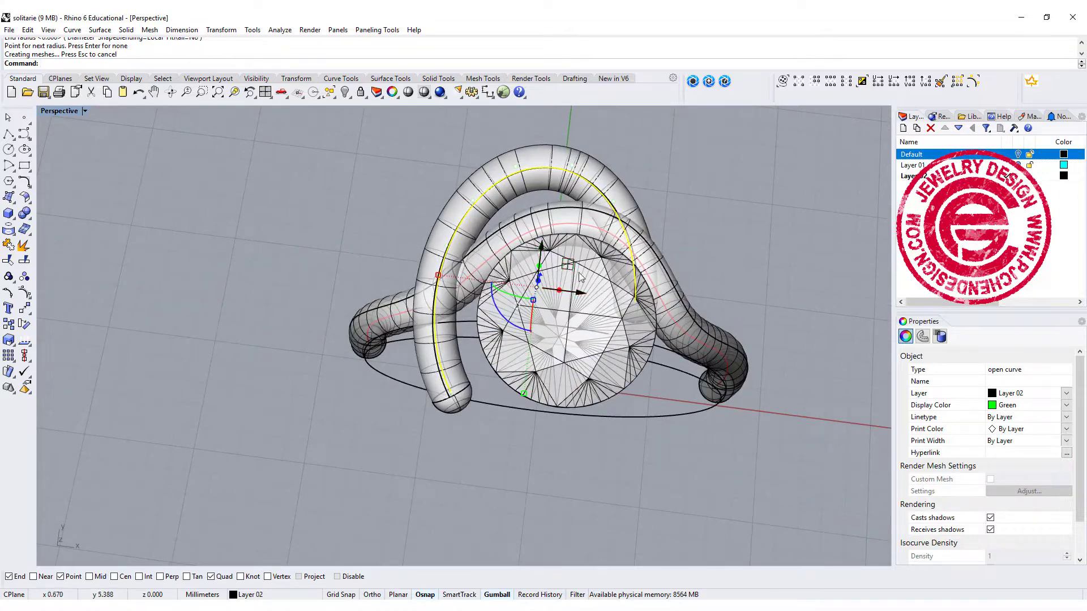
{"action": "left_click", "coordinate": [469, 186]}
{"action": "left_click", "coordinate": [517, 218], "text": "shift"}
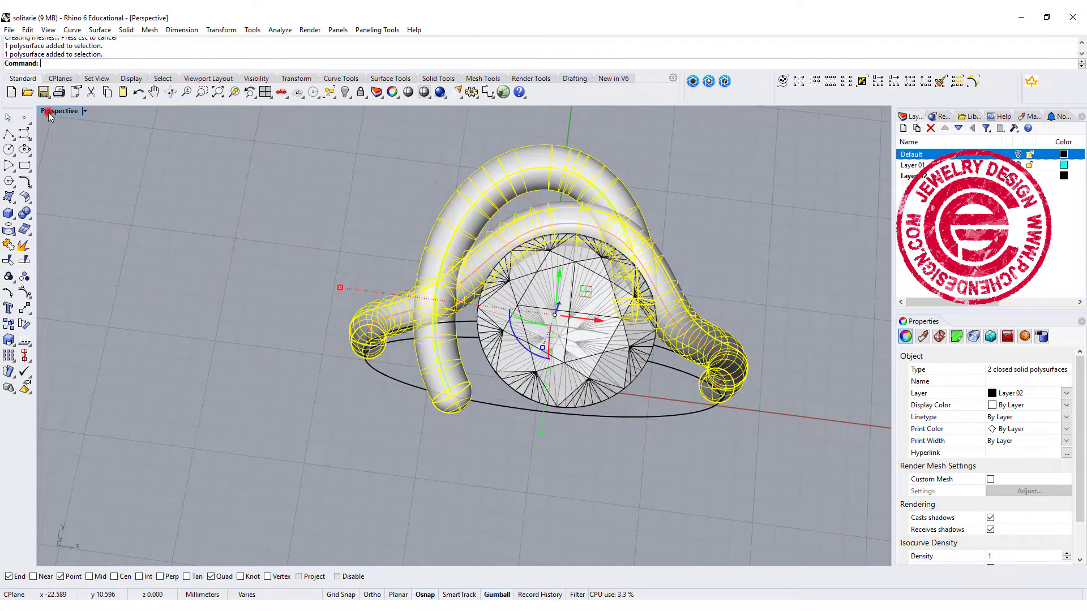
{"action": "double_click", "coordinate": [49, 111]}
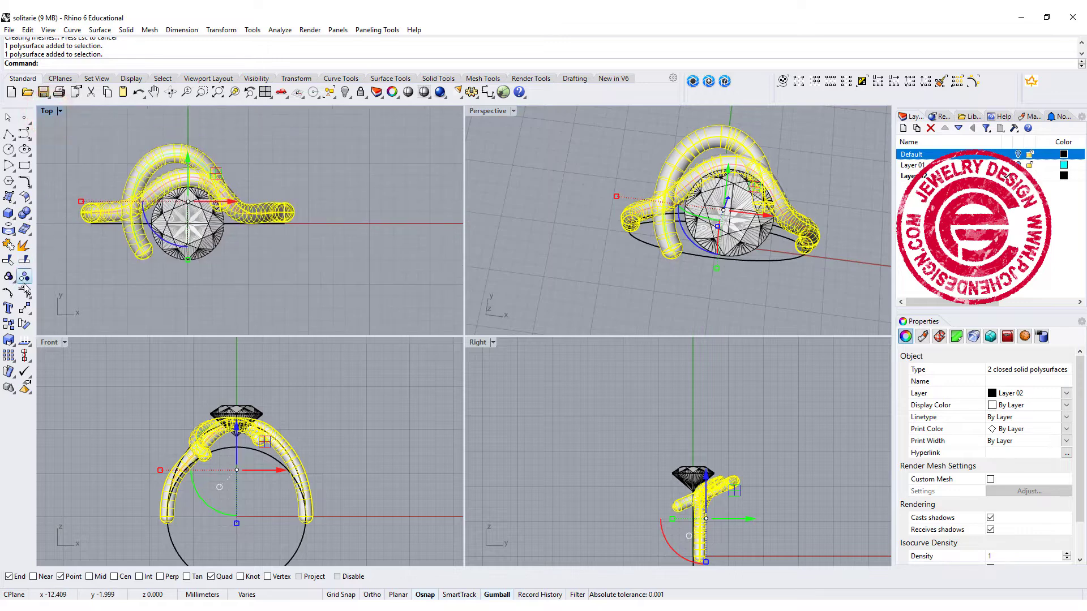
{"action": "left_click", "coordinate": [25, 328]}
{"action": "left_click", "coordinate": [79, 63]}
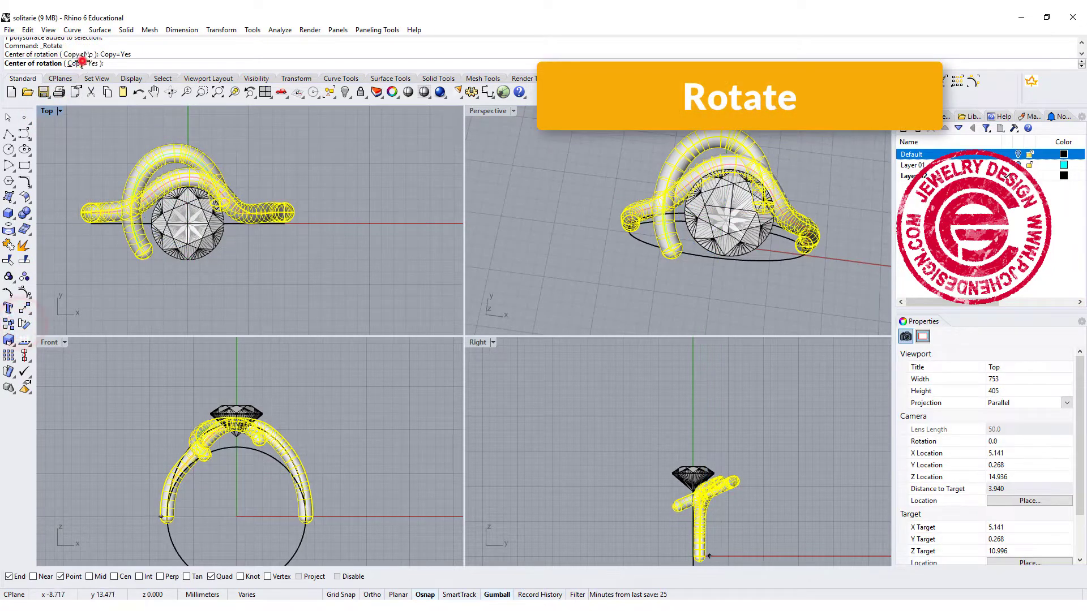
{"action": "type", "text": "0"}
{"action": "key", "text": "Return"}
{"action": "left_click", "coordinate": [363, 223]}
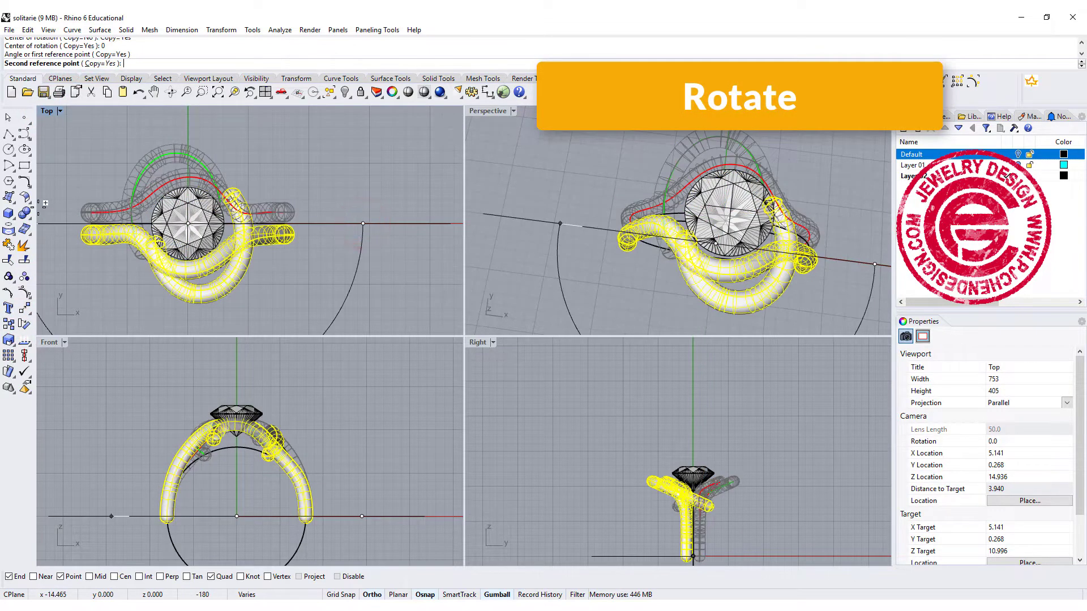
{"action": "left_click", "coordinate": [389, 212]}
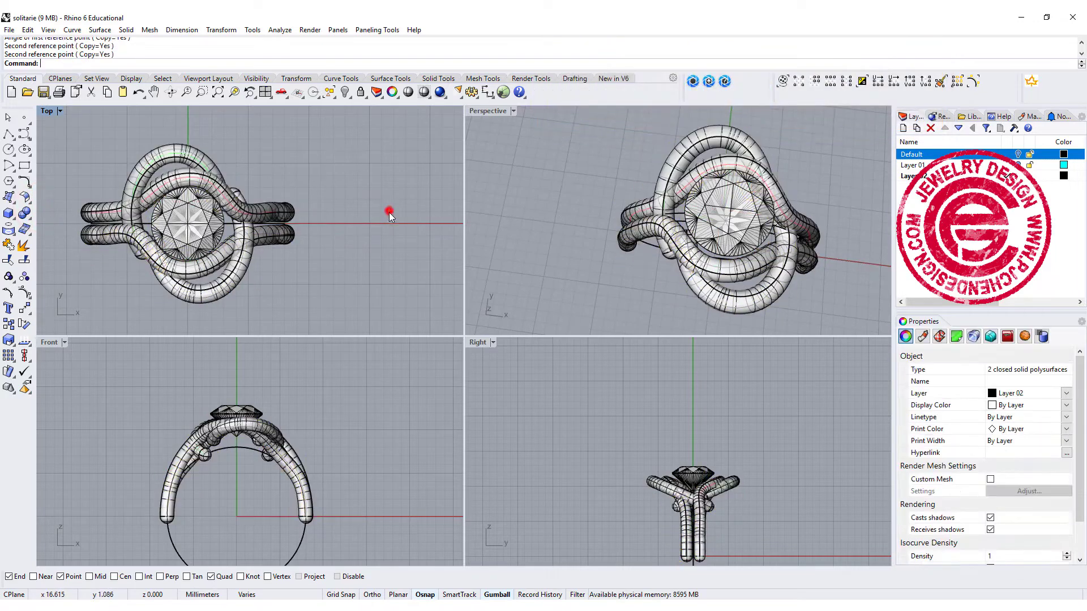
Step: Examine the pipe crossings around the stone, the free ends and the spacing of the paired band pipes in the Perspective and Top views
{"action": "scroll", "coordinate": [244, 248], "scroll_direction": "up", "scroll_amount": 6}
{"action": "right_click_drag", "start_coordinate": [259, 241], "coordinate": [345, 255]}
{"action": "right_click_drag", "start_coordinate": [674, 254], "coordinate": [772, 150]}
{"action": "scroll", "coordinate": [727, 189], "scroll_direction": "up", "scroll_amount": 4}
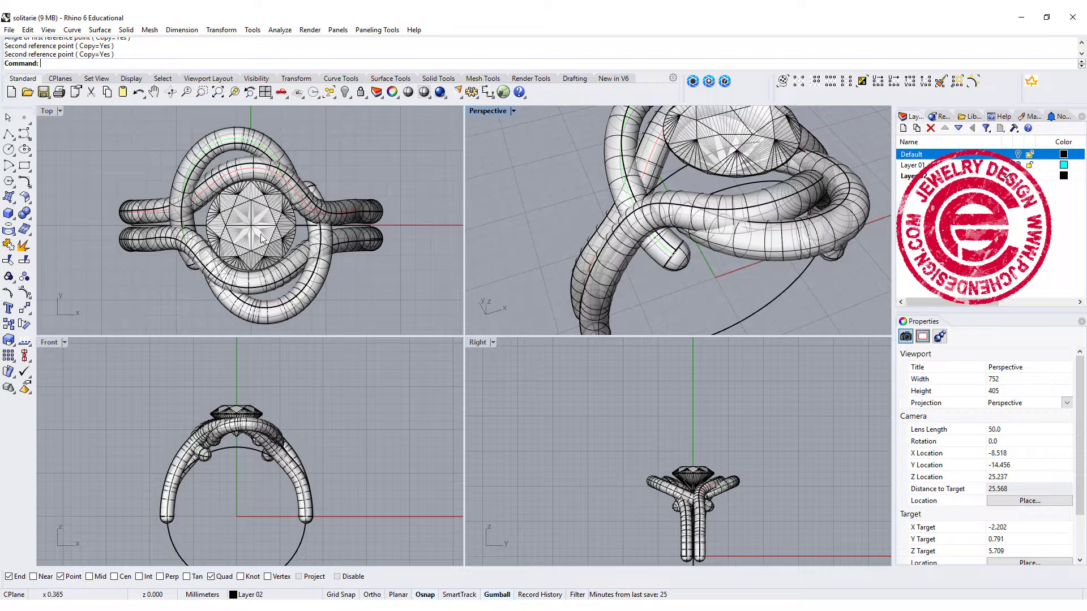
{"action": "left_click", "coordinate": [671, 255]}
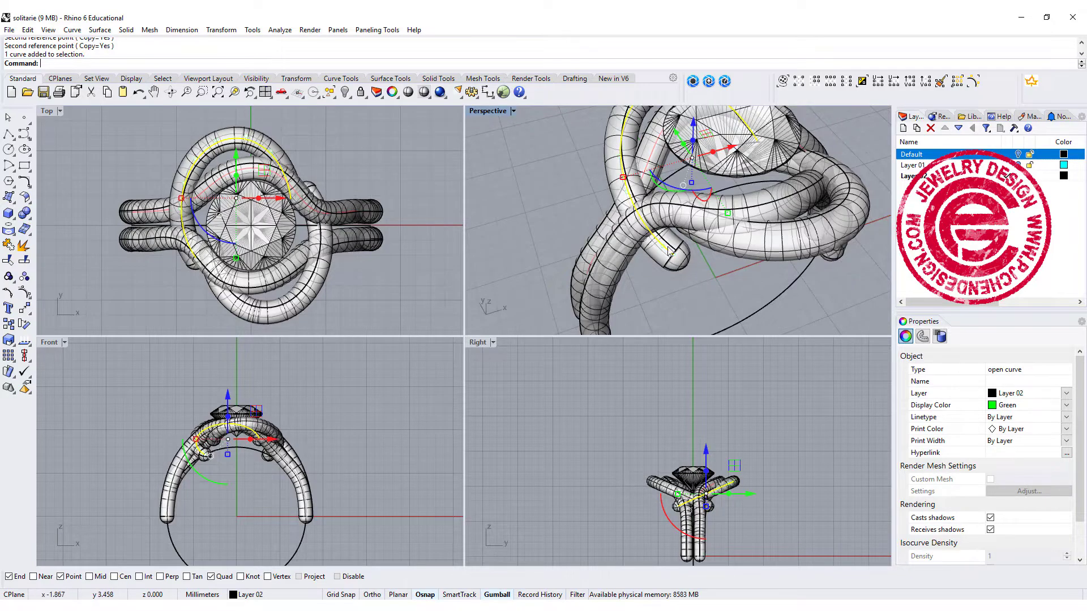
{"action": "right_click_drag", "start_coordinate": [669, 252], "coordinate": [743, 239]}
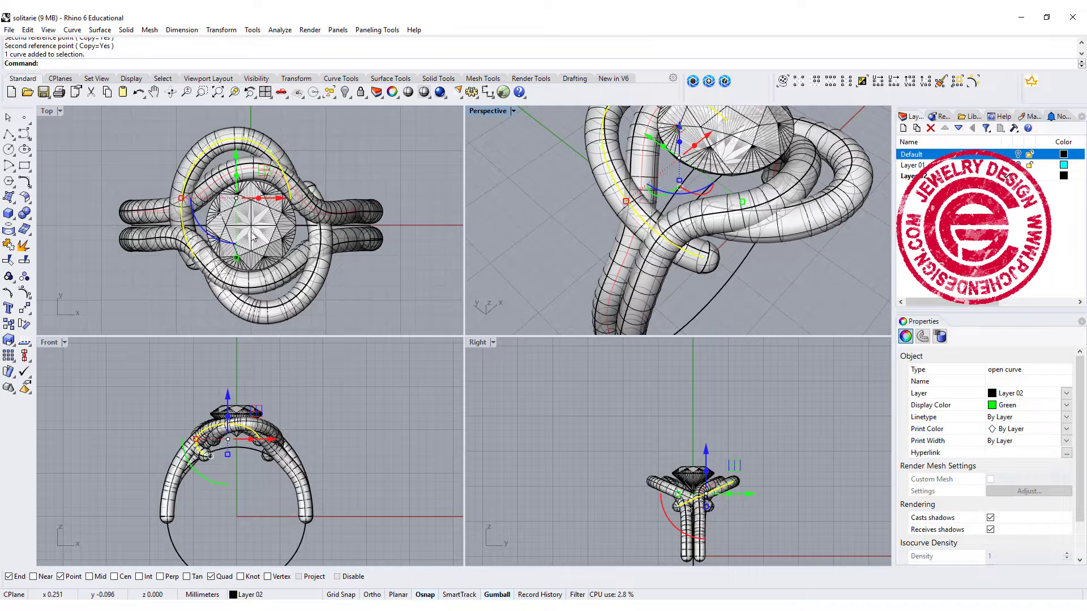
{"action": "scroll", "coordinate": [253, 239], "scroll_direction": "up", "scroll_amount": 5}
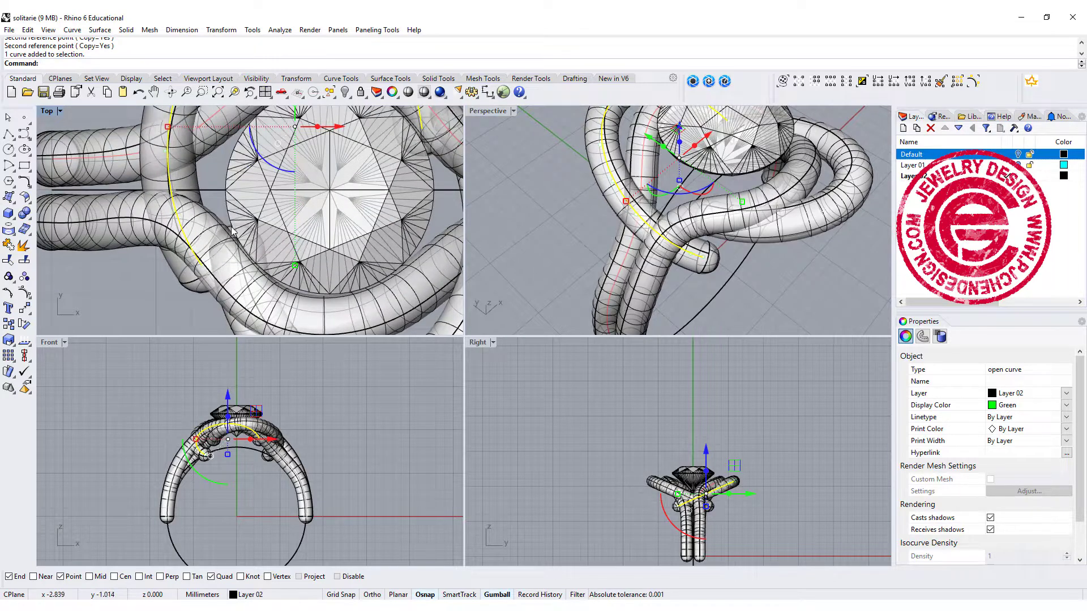
{"action": "scroll", "coordinate": [250, 218], "scroll_direction": "down", "scroll_amount": 4}
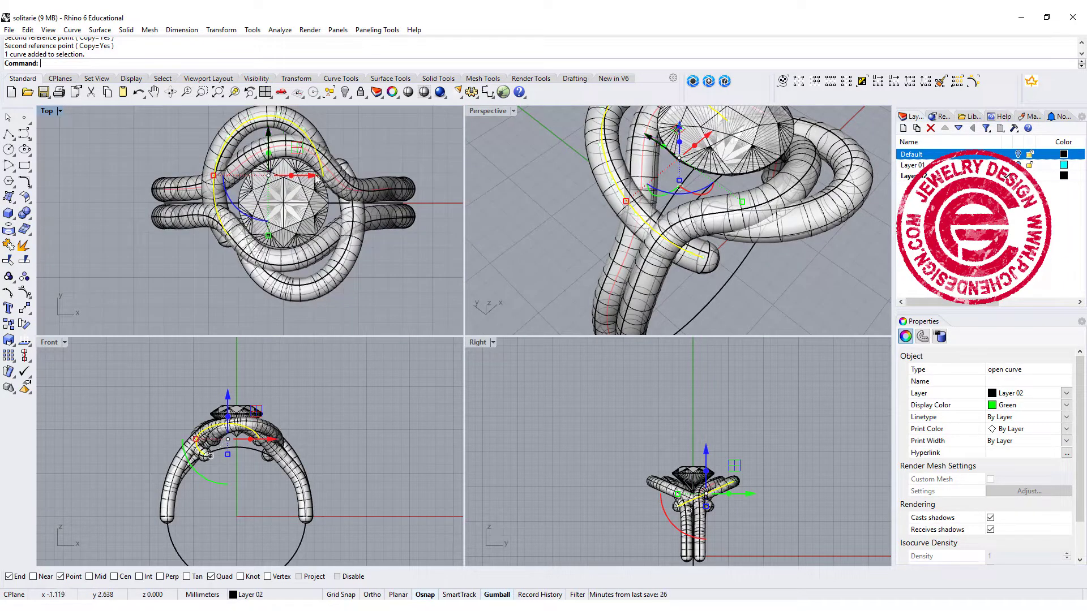
{"action": "scroll", "coordinate": [332, 207], "scroll_direction": "up", "scroll_amount": 8}
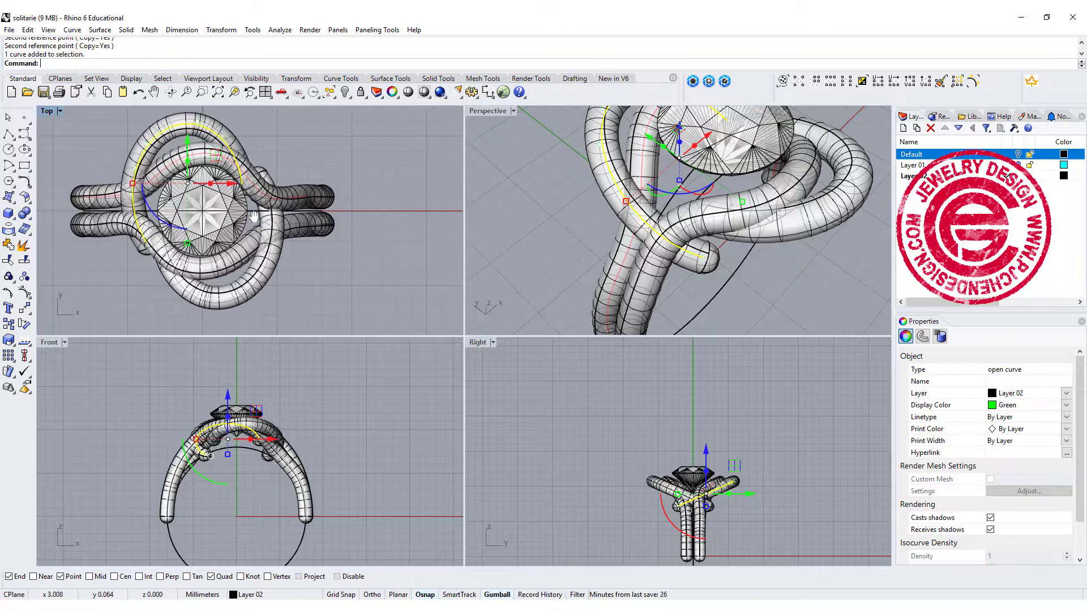
{"action": "left_click", "coordinate": [306, 211]}
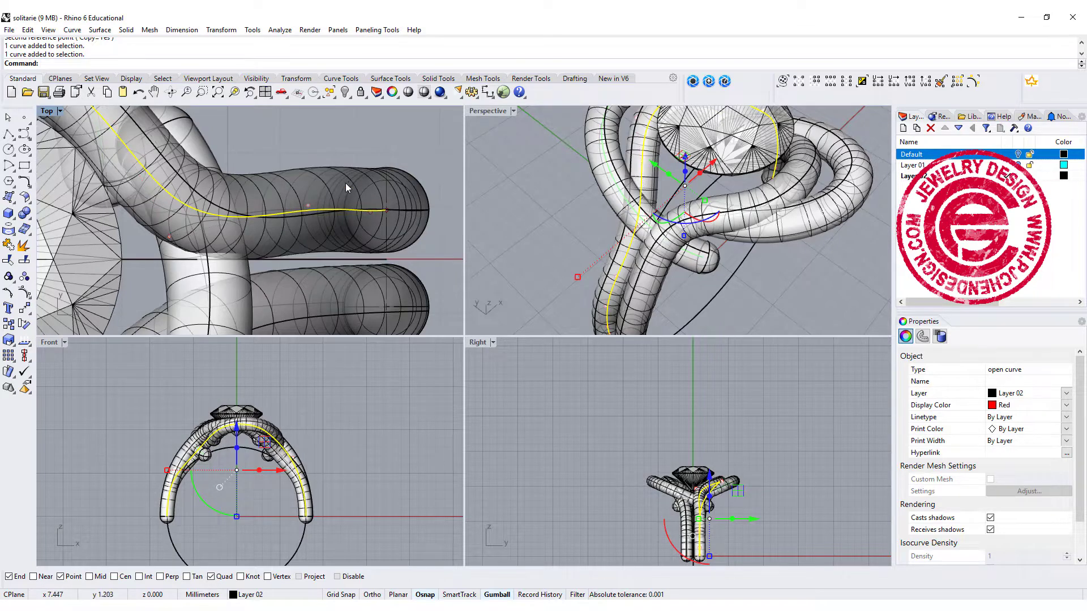
{"action": "scroll", "coordinate": [347, 187], "scroll_direction": "down", "scroll_amount": 6}
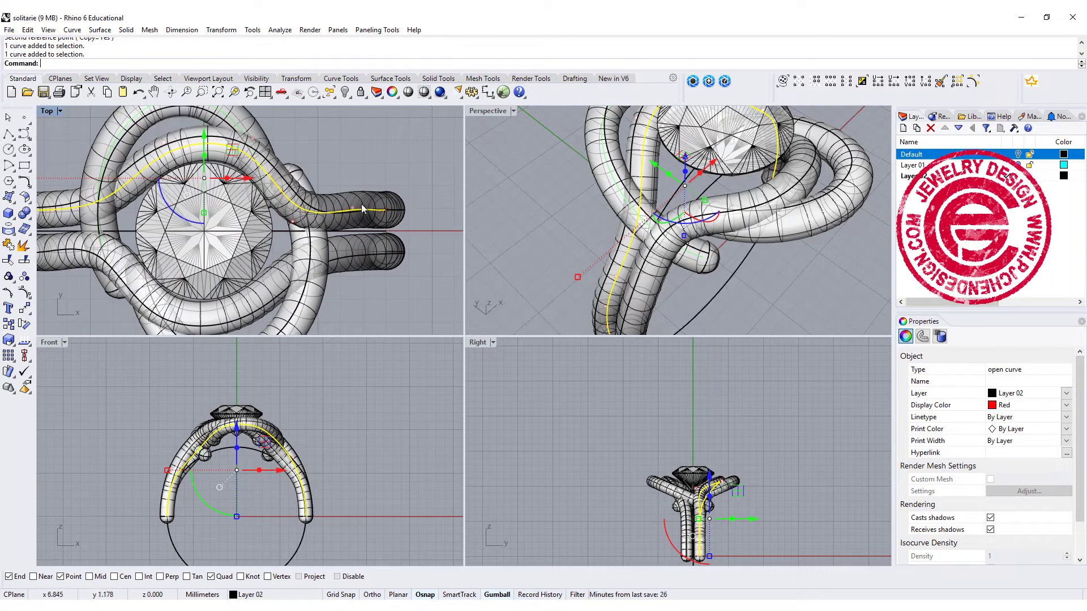
{"action": "scroll", "coordinate": [188, 208], "scroll_direction": "down", "scroll_amount": 2}
{"action": "right_click_drag", "start_coordinate": [212, 222], "coordinate": [261, 226]}
{"action": "left_click", "coordinate": [395, 191]}
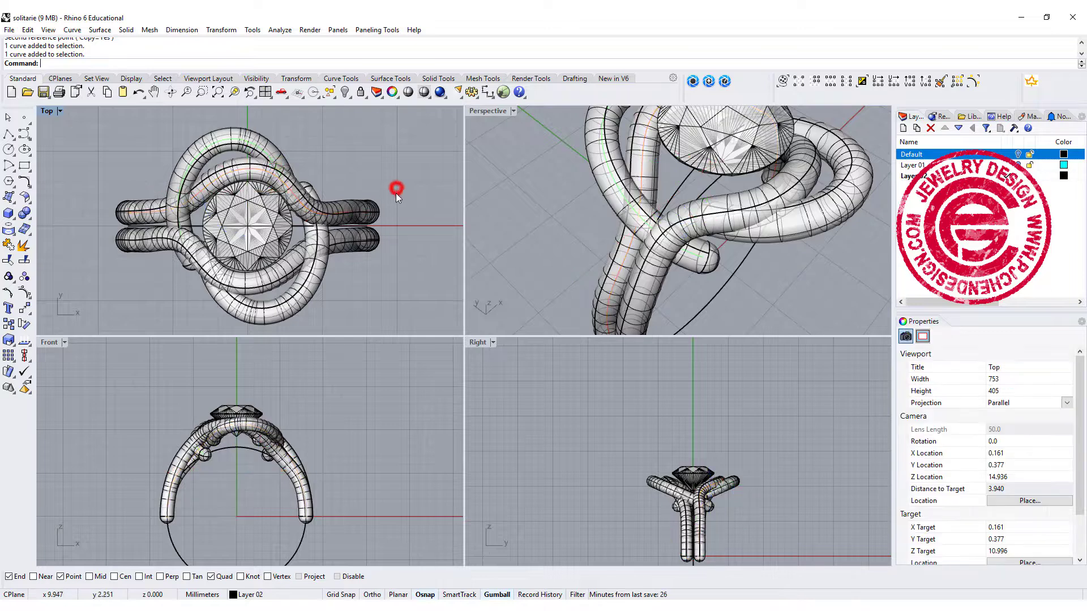
Step: Undo the rotated copy and the two pipes
{"action": "key", "text": "ctrl+z"}
{"action": "key", "text": "ctrl+z"}
{"action": "key", "text": "ctrl+z"}
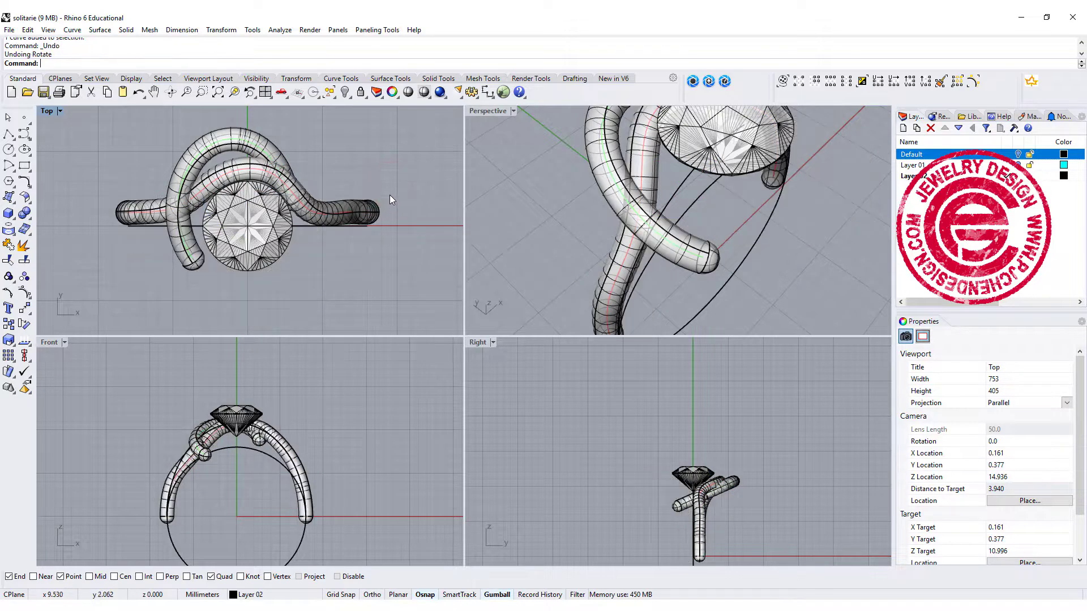
Step: Raise two control points on the right shoulder of the red curve slightly in the maximized Top view to smooth its run-out
{"action": "key", "text": "ctrl+m"}
{"action": "left_click", "coordinate": [433, 283]}
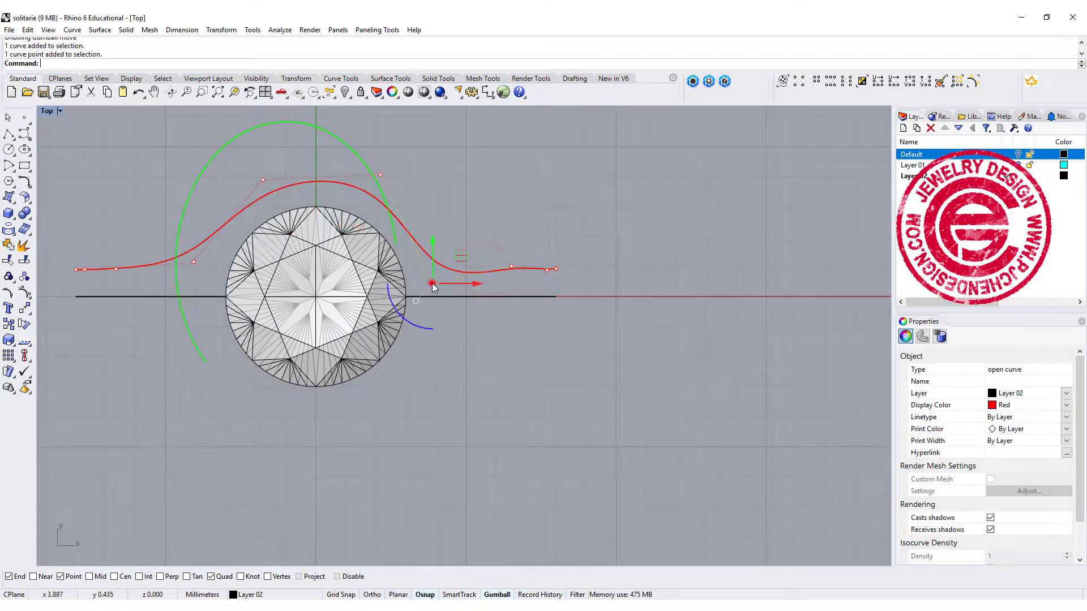
{"action": "left_click_drag", "start_coordinate": [433, 283], "coordinate": [436, 239]}
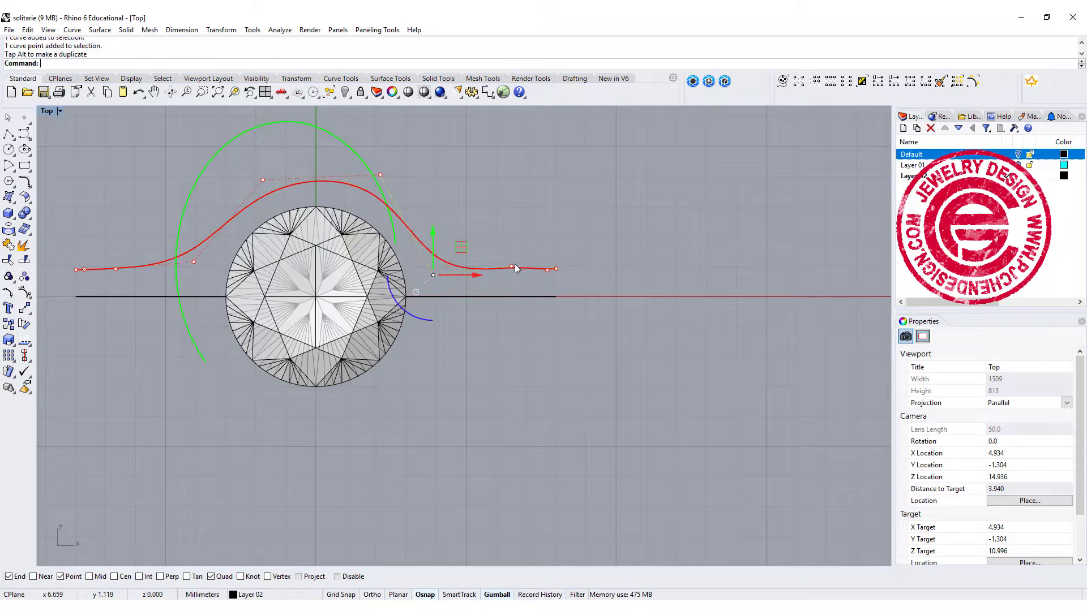
{"action": "left_click", "coordinate": [511, 268]}
{"action": "left_click_drag", "start_coordinate": [511, 223], "coordinate": [511, 228]}
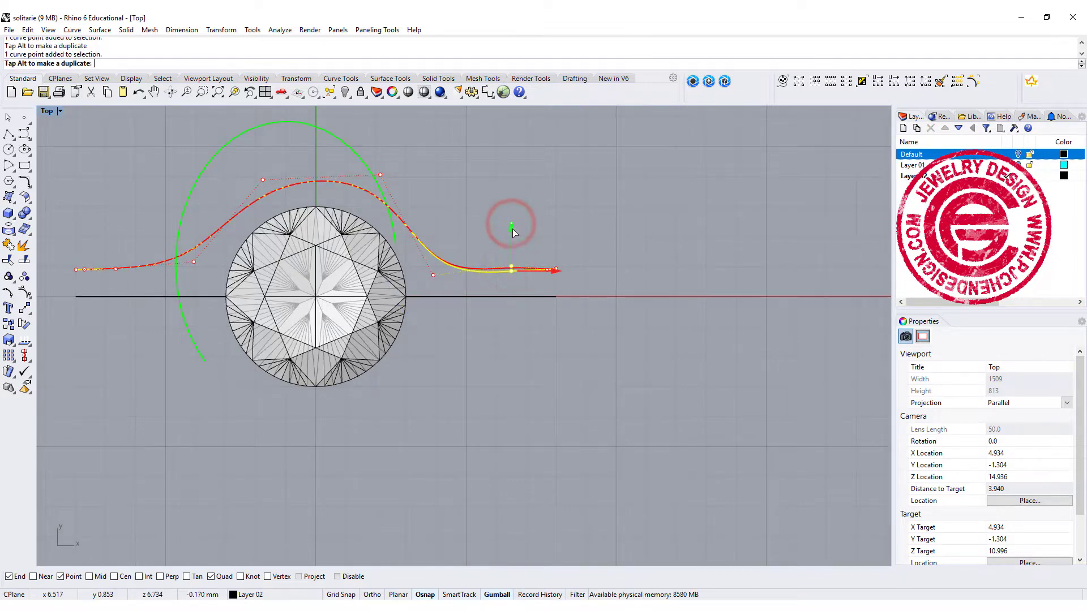
{"action": "left_click", "coordinate": [615, 259]}
Step: Align the five control points at the red curve's right end to one Y level with SetPt, using Set Y only
{"action": "scroll", "coordinate": [555, 273], "scroll_direction": "up", "scroll_amount": 3}
{"action": "left_click", "coordinate": [555, 269]}
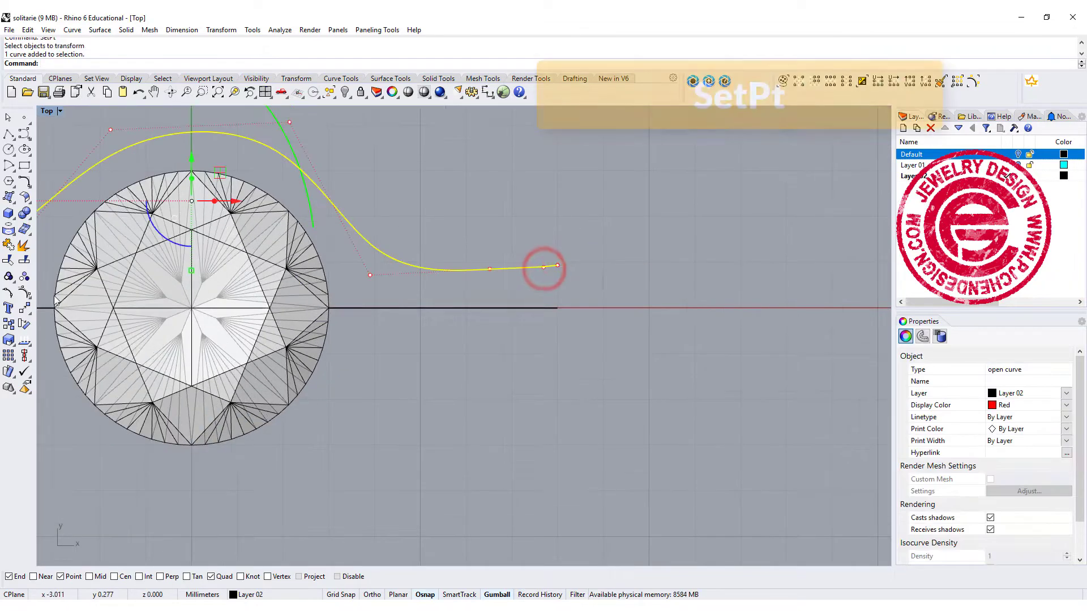
{"action": "left_click", "coordinate": [23, 292]}
{"action": "left_click_drag", "start_coordinate": [358, 219], "coordinate": [630, 290]}
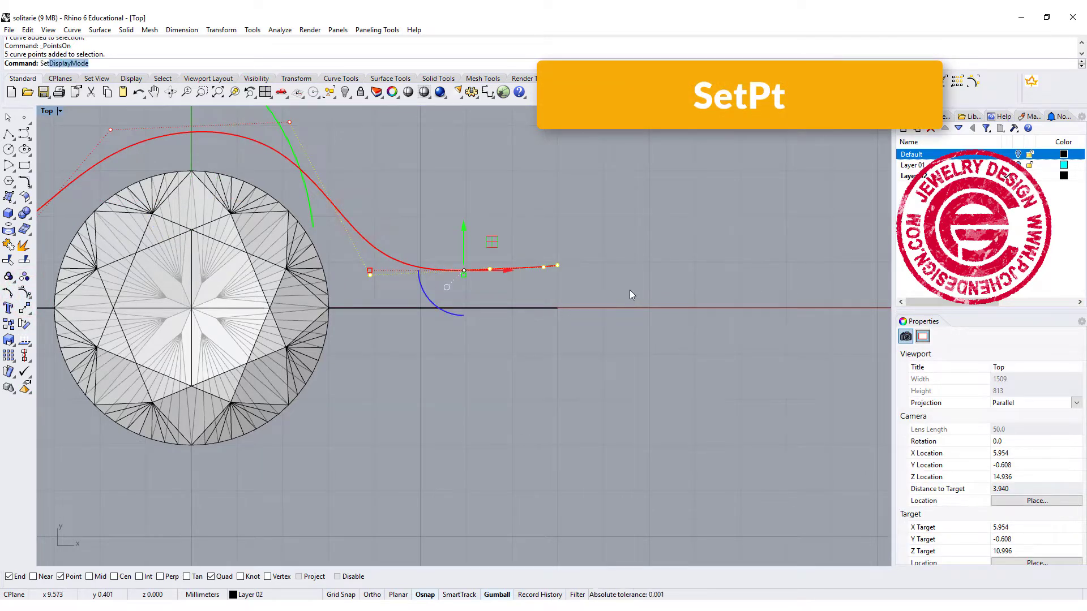
{"action": "type", "text": "Pt"}
{"action": "key", "text": "Return"}
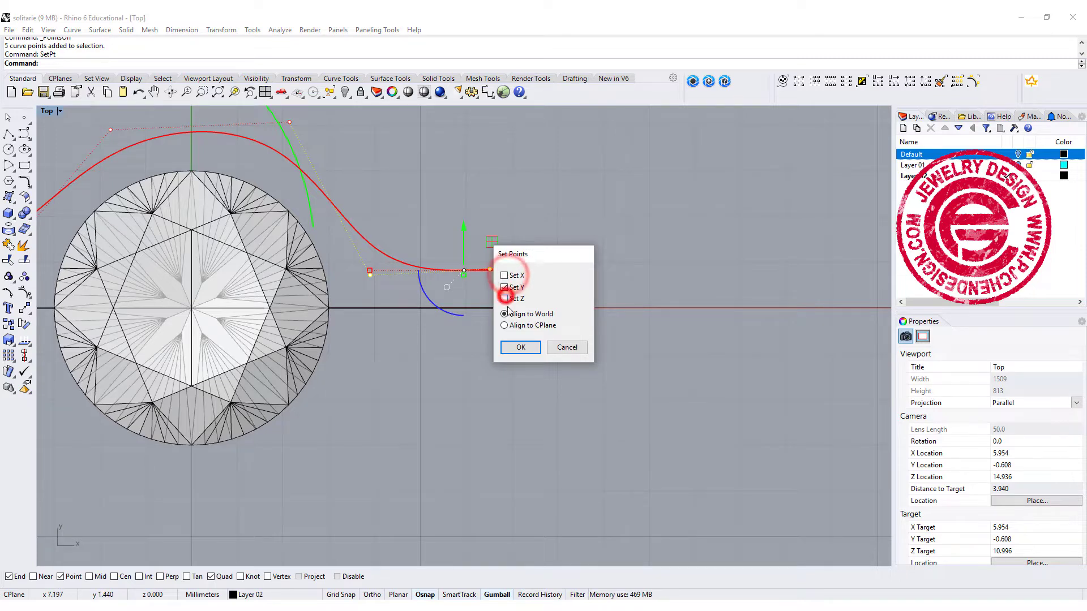
{"action": "left_click", "coordinate": [511, 345]}
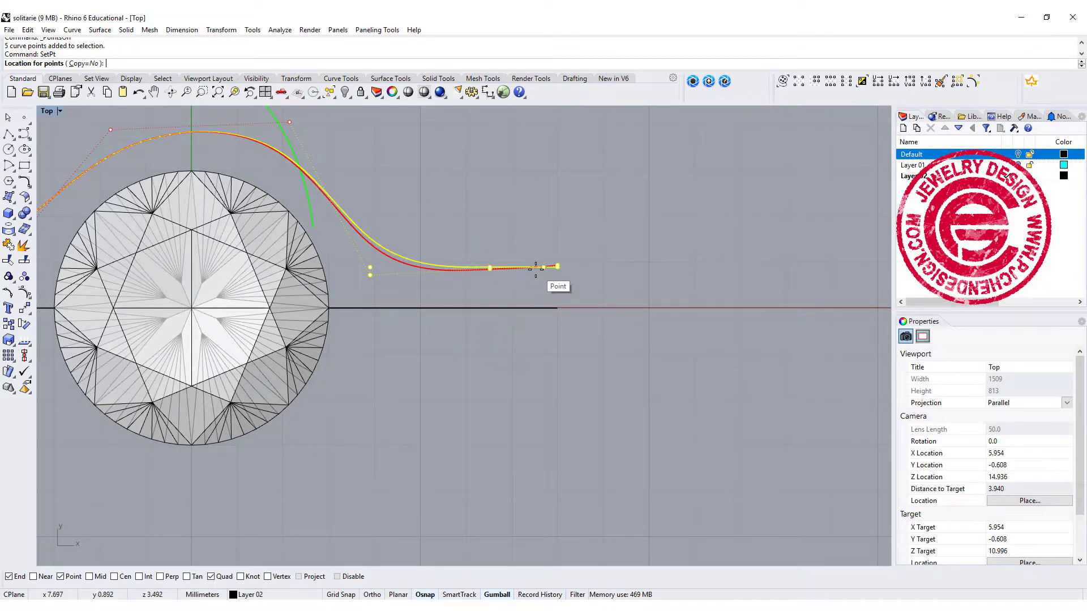
{"action": "left_click", "coordinate": [535, 269]}
{"action": "left_click", "coordinate": [640, 272]}
Step: Align the five control points at the red curve's left end to the Y level of its end point with SetPt
{"action": "scroll", "coordinate": [347, 271], "scroll_direction": "down", "scroll_amount": 8}
{"action": "right_click_drag", "start_coordinate": [347, 279], "coordinate": [499, 295]}
{"action": "scroll", "coordinate": [281, 272], "scroll_direction": "up", "scroll_amount": 8}
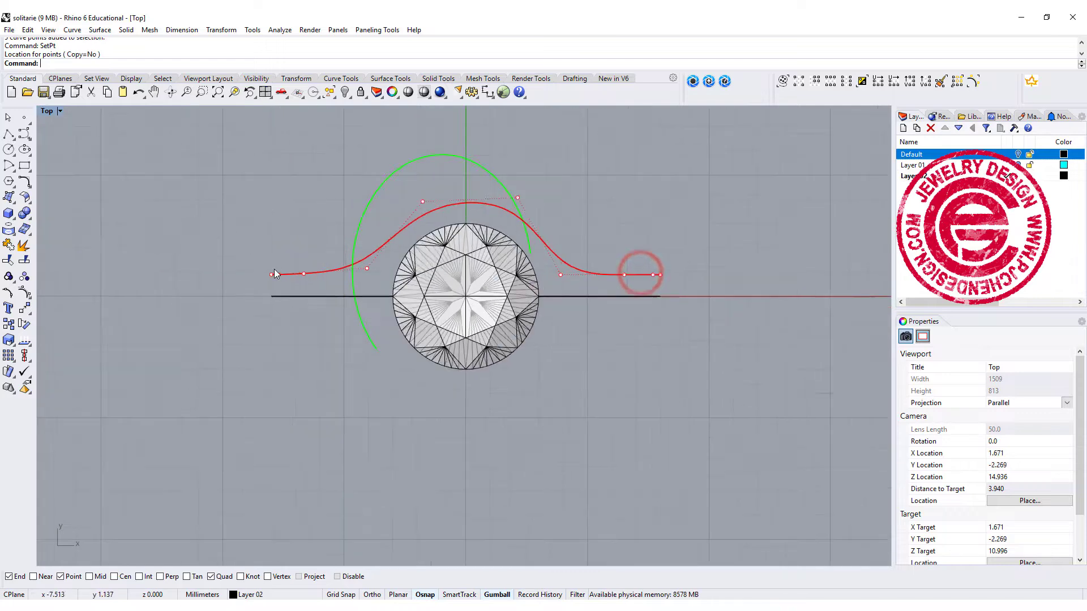
{"action": "left_click_drag", "start_coordinate": [208, 236], "coordinate": [457, 294]}
{"action": "key", "text": "Return"}
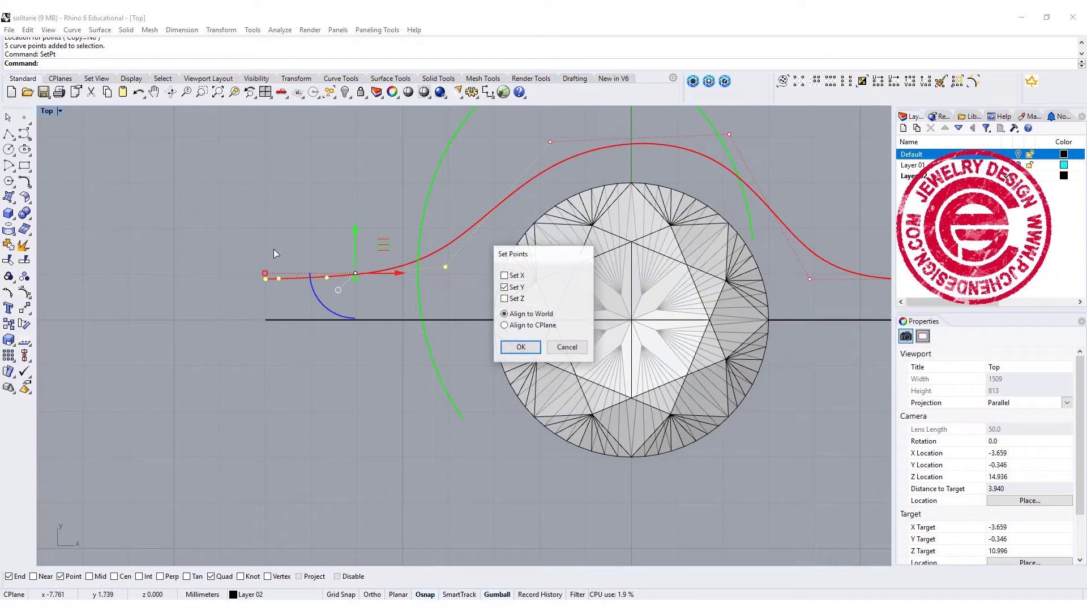
{"action": "left_click", "coordinate": [515, 352]}
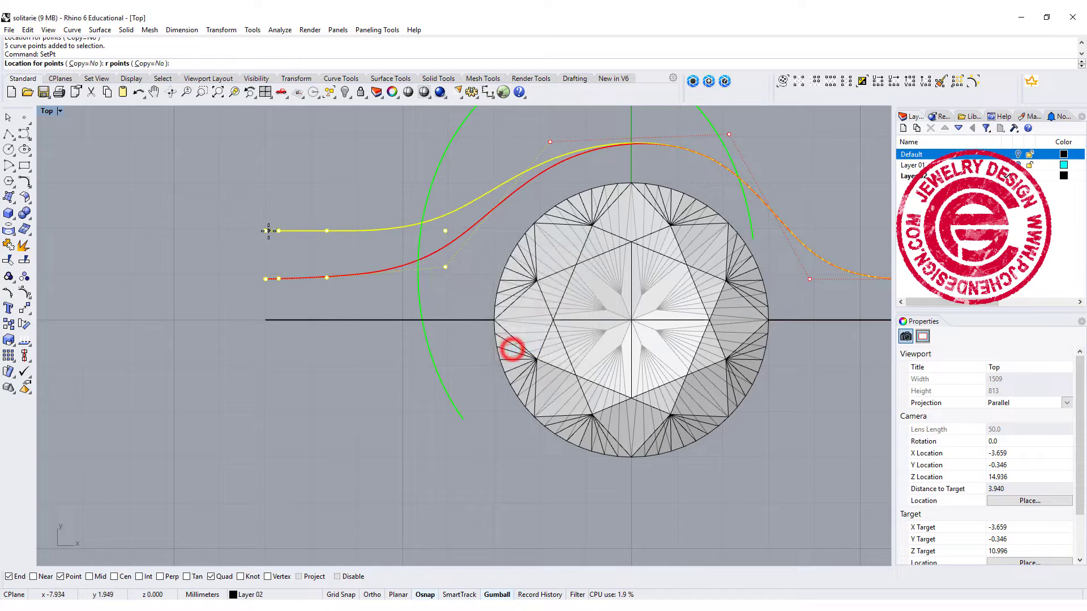
{"action": "left_click", "coordinate": [262, 278]}
{"action": "left_click", "coordinate": [226, 245]}
{"action": "scroll", "coordinate": [283, 242], "scroll_direction": "down", "scroll_amount": 8}
{"action": "left_click", "coordinate": [628, 368]}
{"action": "key", "text": "Escape"}
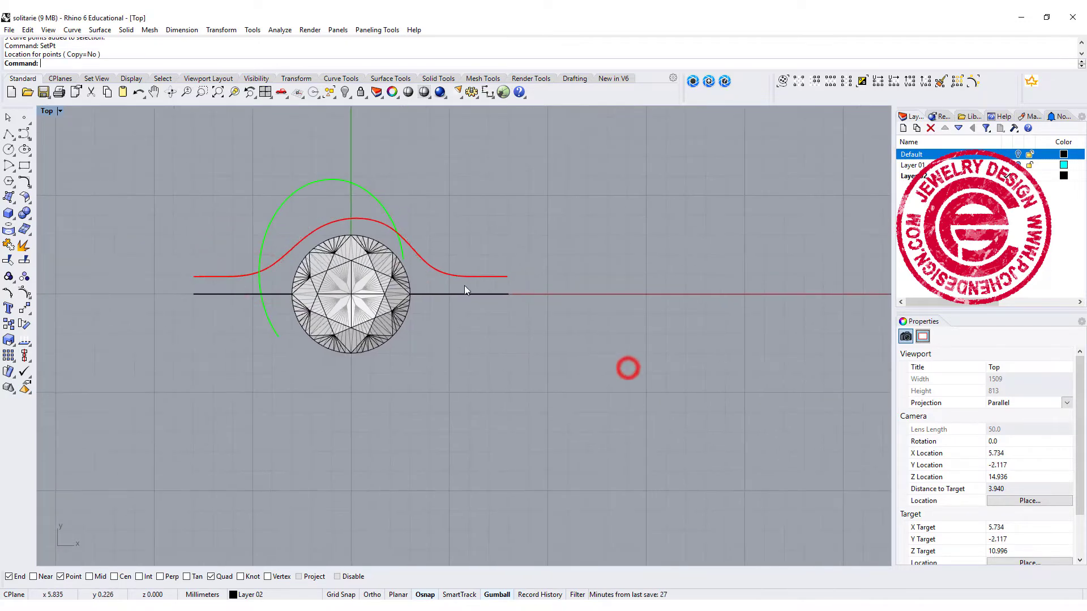
Step: Delete the end control point at each end of the green curve and move the new lower-left end point inward toward the stone
{"action": "scroll", "coordinate": [441, 253], "scroll_direction": "up", "scroll_amount": 2}
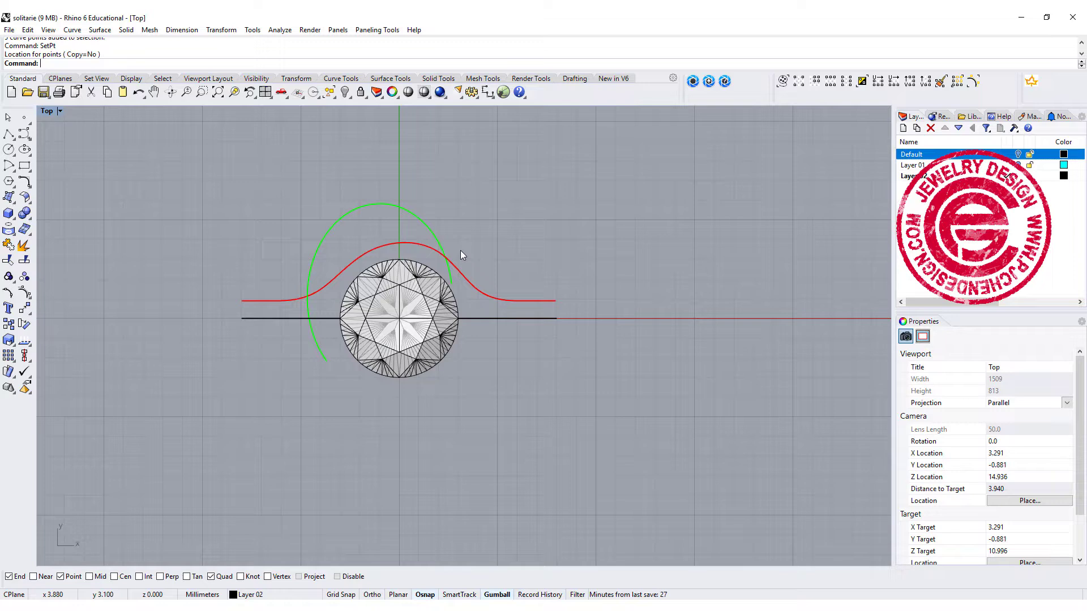
{"action": "left_click", "coordinate": [432, 235]}
{"action": "scroll", "coordinate": [467, 282], "scroll_direction": "up", "scroll_amount": 1}
{"action": "left_click", "coordinate": [445, 290]}
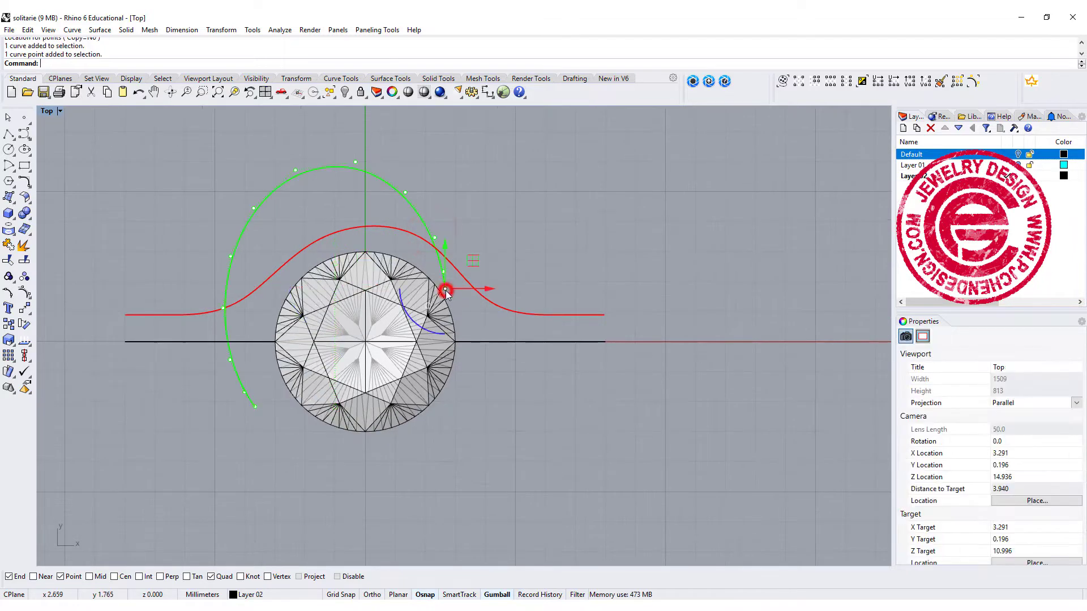
{"action": "key", "text": "Delete"}
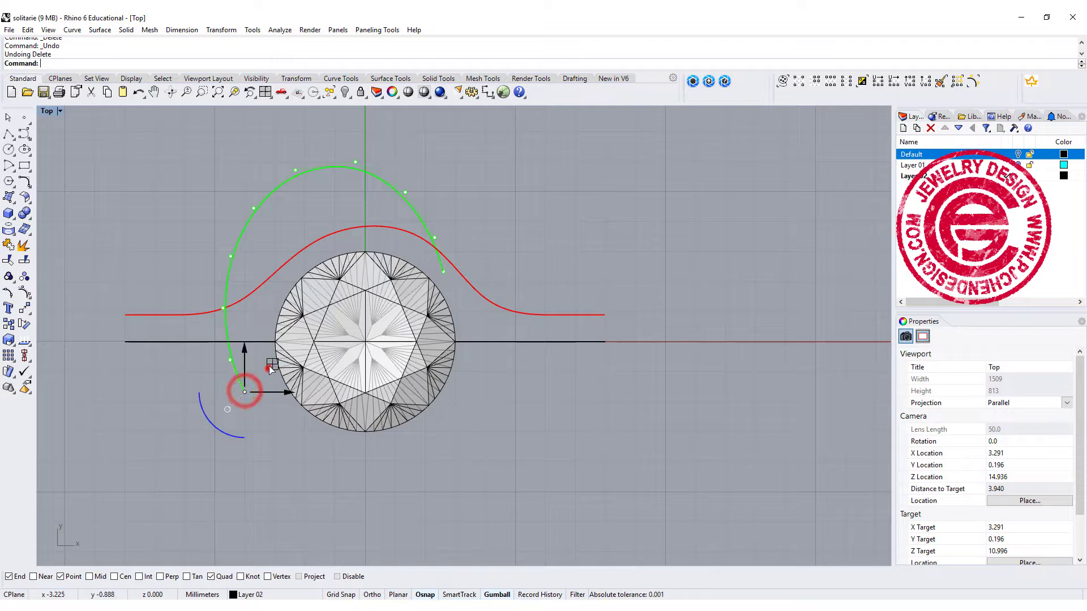
{"action": "mouse_move", "coordinate": [270, 365]}
{"action": "left_mouse_down"}
{"action": "mouse_move", "coordinate": [268, 354]}
{"action": "mouse_move", "coordinate": [288, 361]}
{"action": "left_mouse_up"}
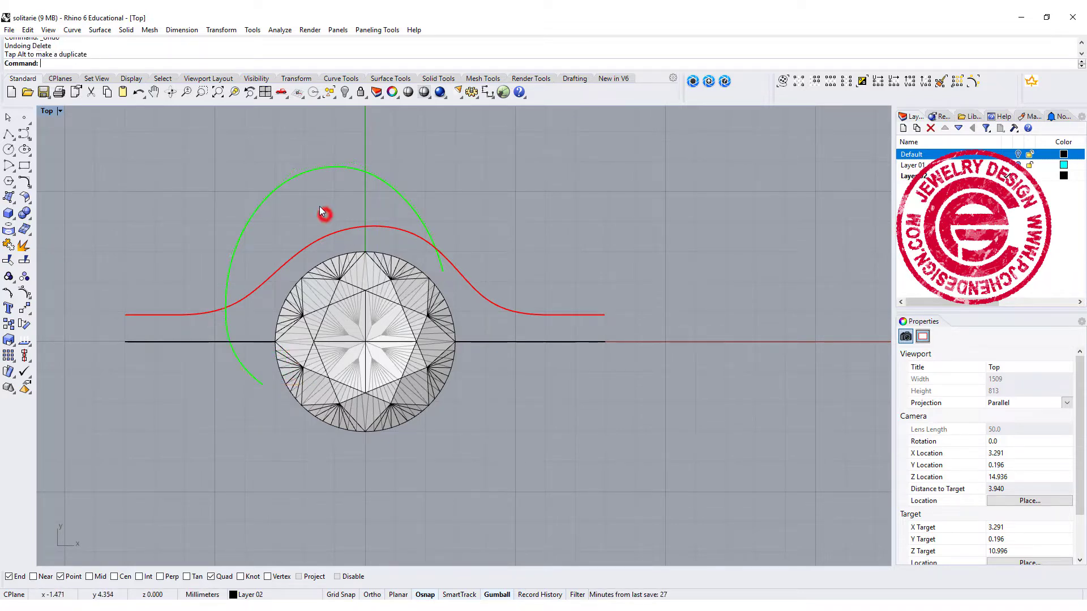
Step: Compress the green curve along Y and nudge a control point near its lower-left end inward toward the stone
{"action": "left_click", "coordinate": [339, 166]}
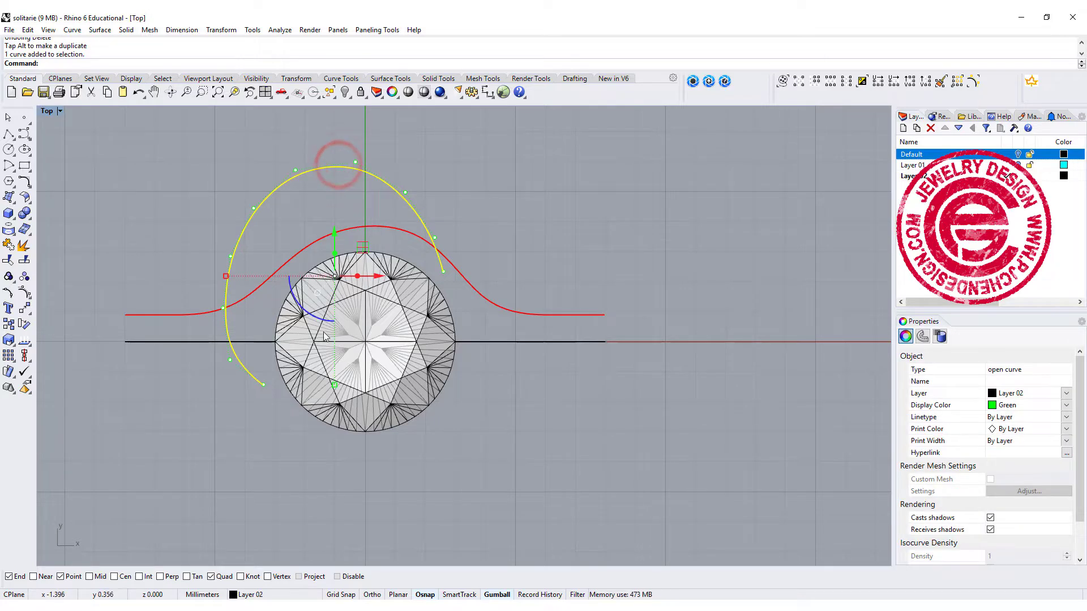
{"action": "left_click_drag", "start_coordinate": [335, 385], "coordinate": [334, 369]}
{"action": "left_click_drag", "start_coordinate": [334, 245], "coordinate": [334, 242]}
{"action": "left_click", "coordinate": [229, 352]}
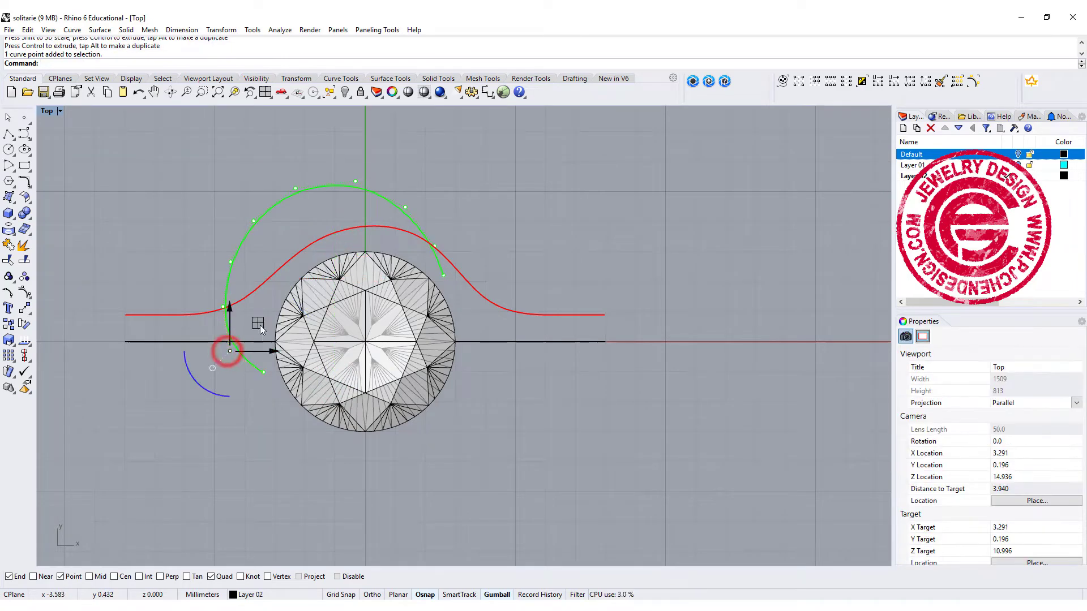
{"action": "left_click_drag", "start_coordinate": [260, 325], "coordinate": [266, 327]}
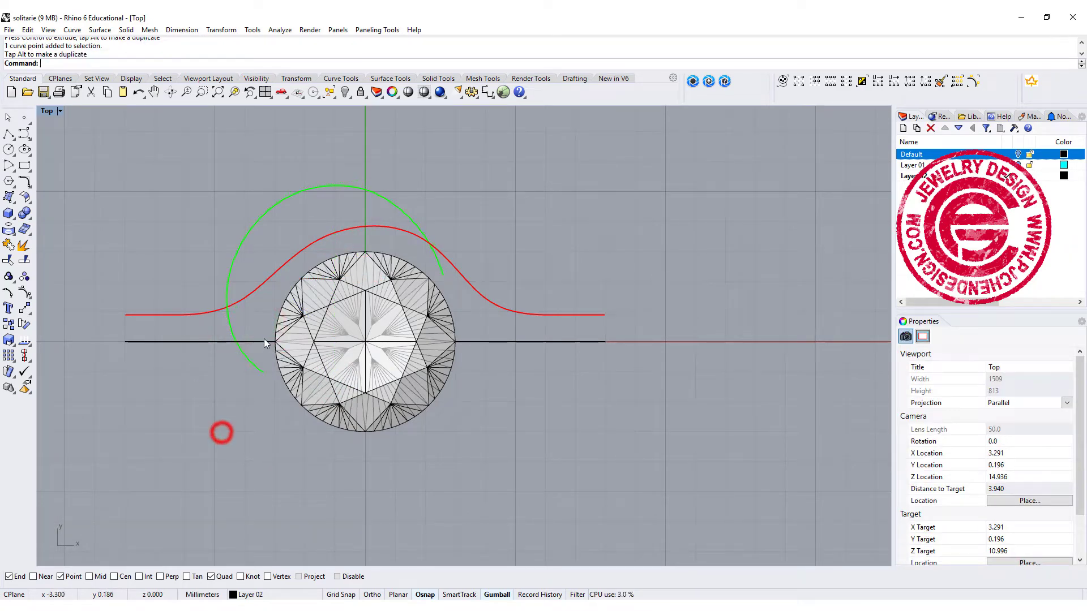
Step: Draw a rectangle 1.5 mm long and 1.6 mm wide with its first corner at the red curve's right end
{"action": "left_click", "coordinate": [30, 169]}
{"action": "left_click", "coordinate": [43, 171]}
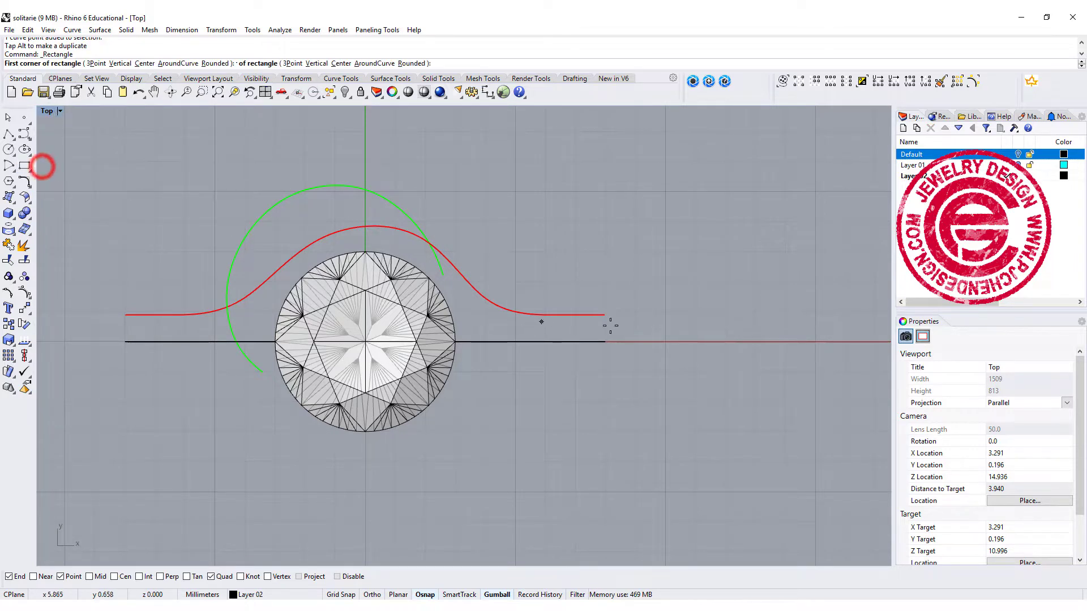
{"action": "left_click", "coordinate": [606, 314]}
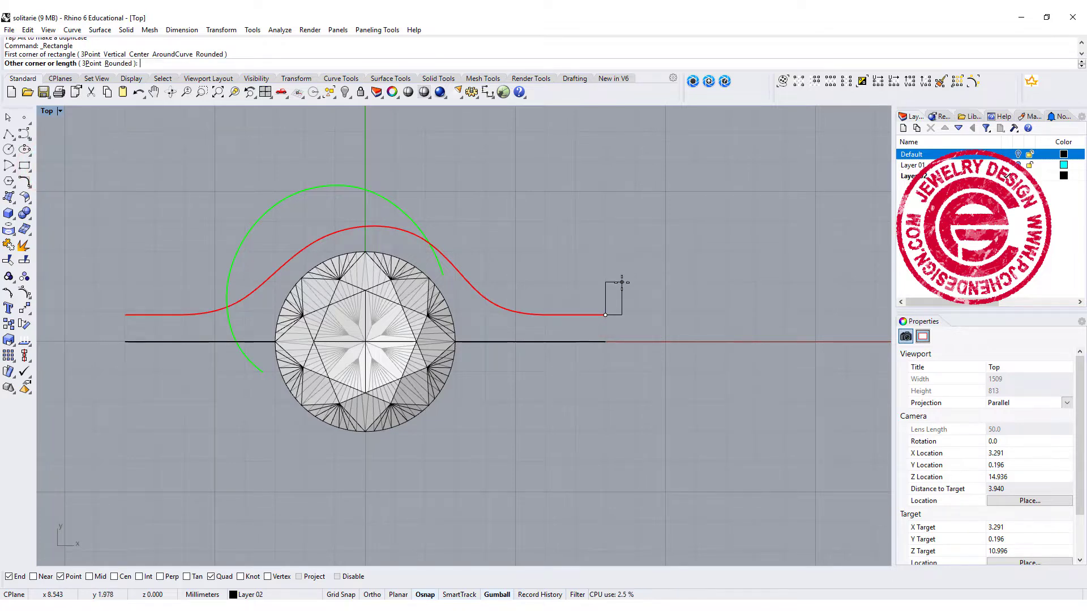
{"action": "scroll", "coordinate": [668, 282], "scroll_direction": "up", "scroll_amount": 3}
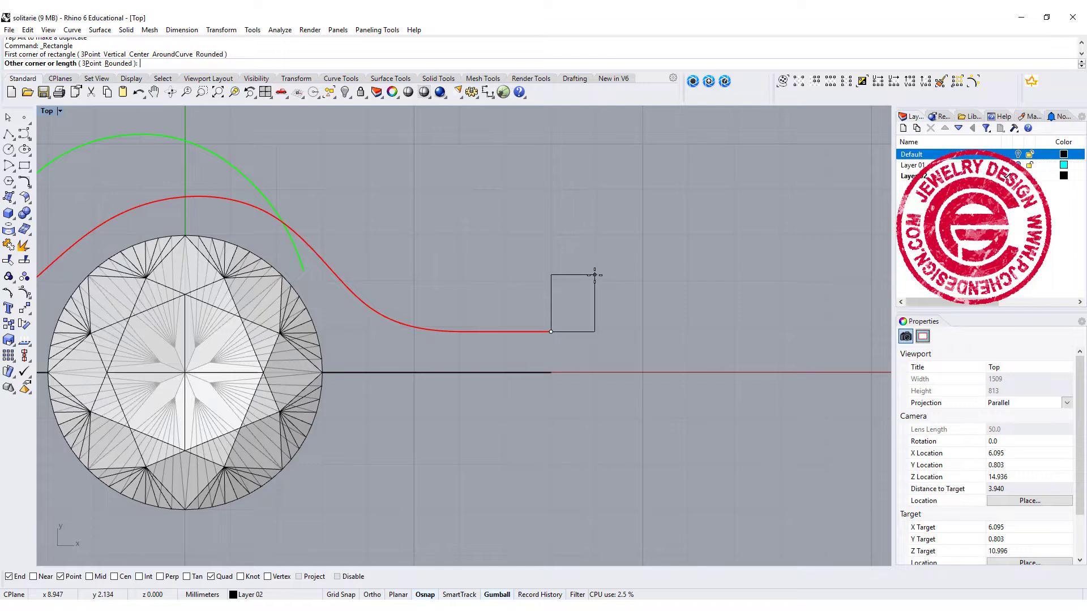
{"action": "type", "text": "1.5"}
{"action": "key", "text": "Return"}
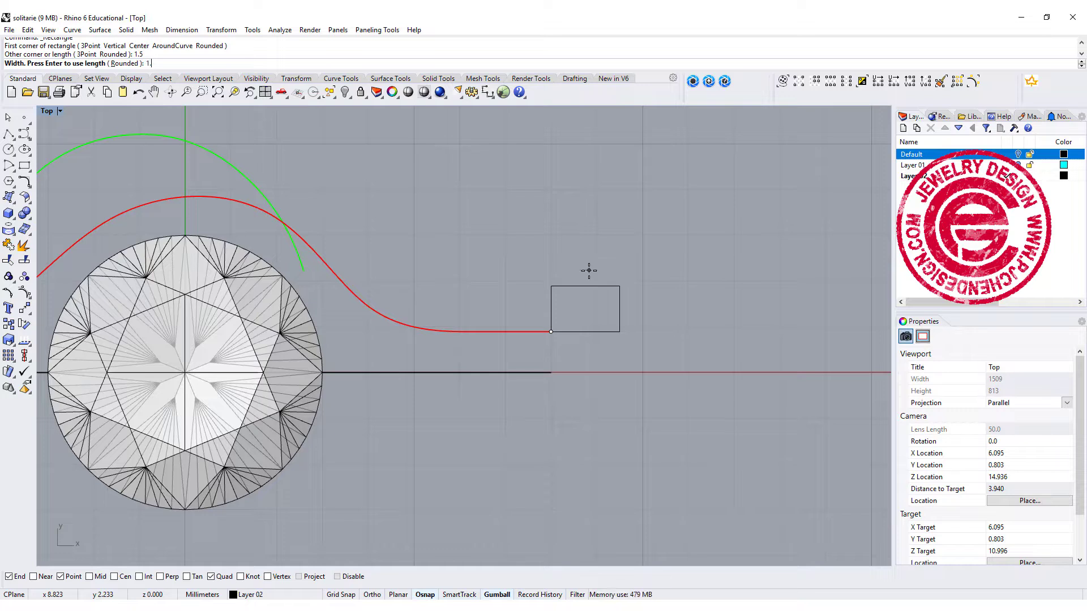
{"action": "key", "text": "Return"}
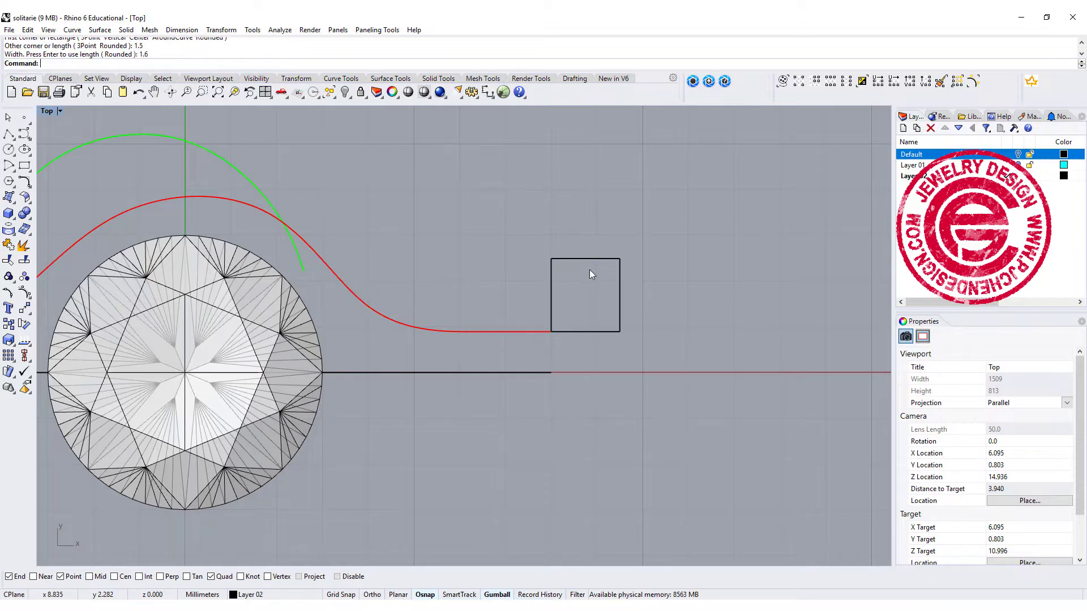
Step: Draw a start-end-point arc inside the rectangle from its top edge to its bottom edge, bulging to the midpoint of its right edge
{"action": "right_click_drag", "start_coordinate": [621, 304], "coordinate": [599, 314]}
{"action": "scroll", "coordinate": [568, 304], "scroll_direction": "up", "scroll_amount": 2}
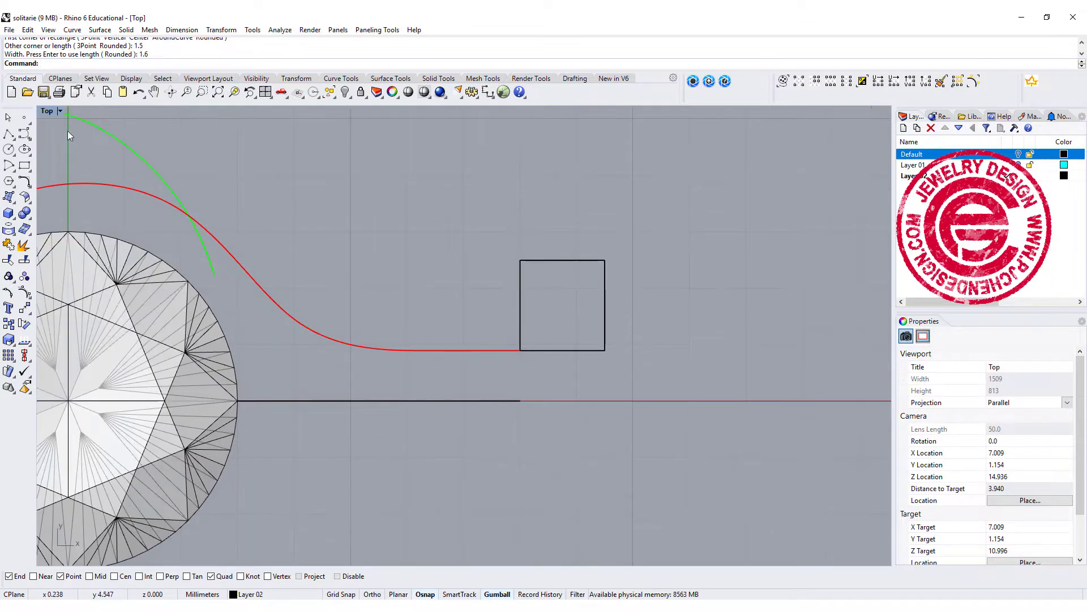
{"action": "left_click", "coordinate": [9, 165]}
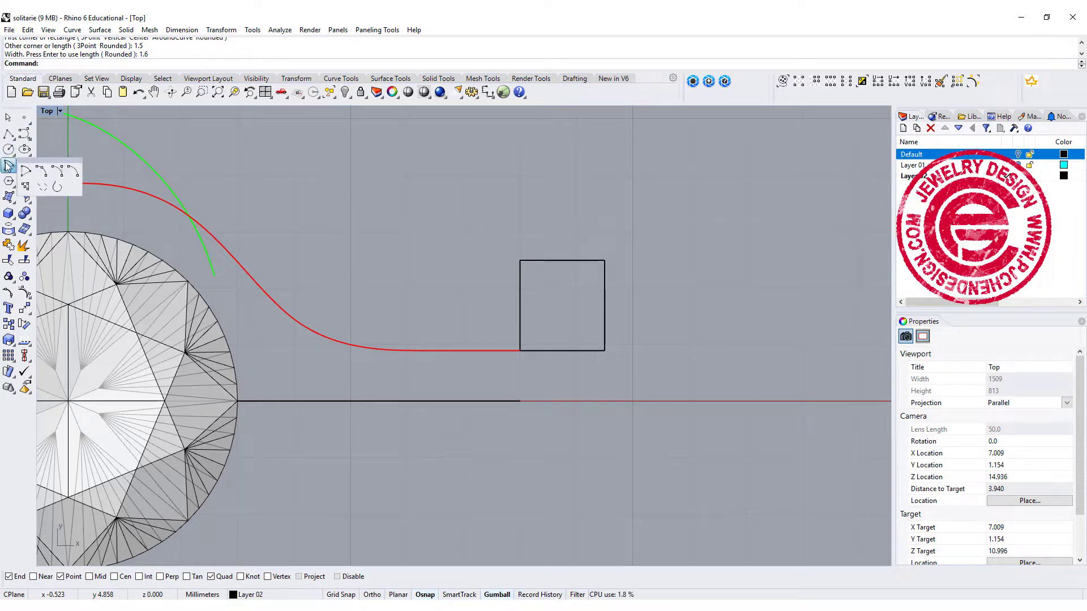
{"action": "left_click", "coordinate": [43, 171]}
{"action": "scroll", "coordinate": [620, 269], "scroll_direction": "up", "scroll_amount": 6}
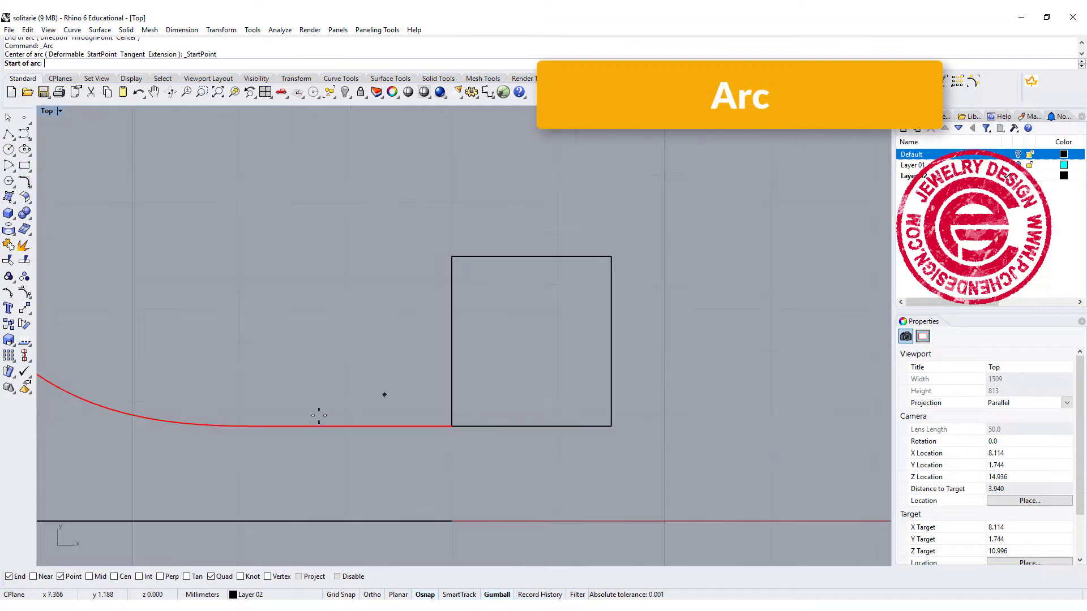
{"action": "left_click", "coordinate": [33, 576]}
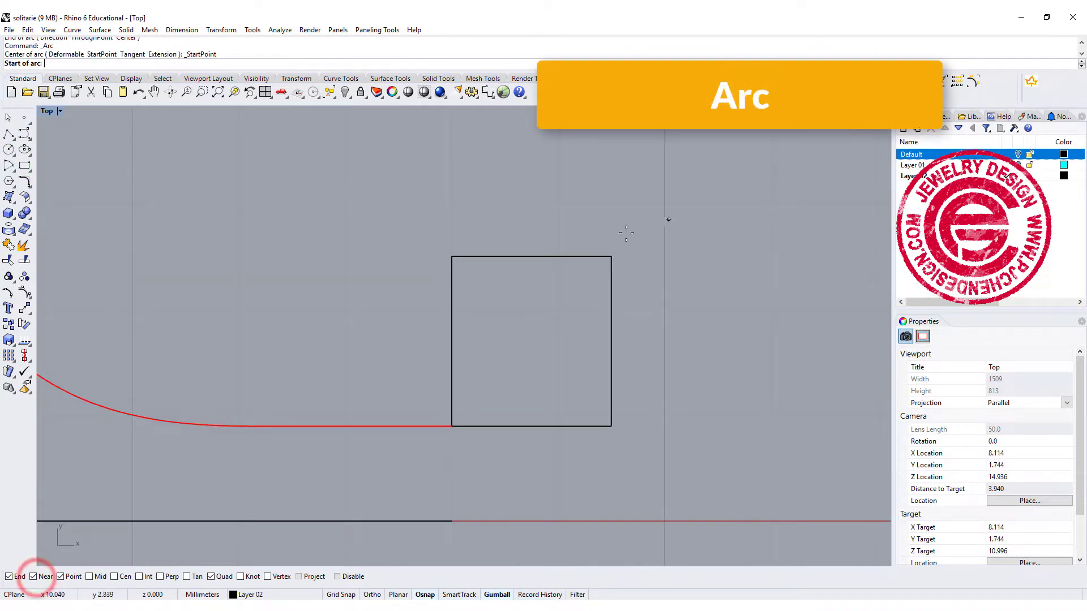
{"action": "left_click", "coordinate": [589, 256]}
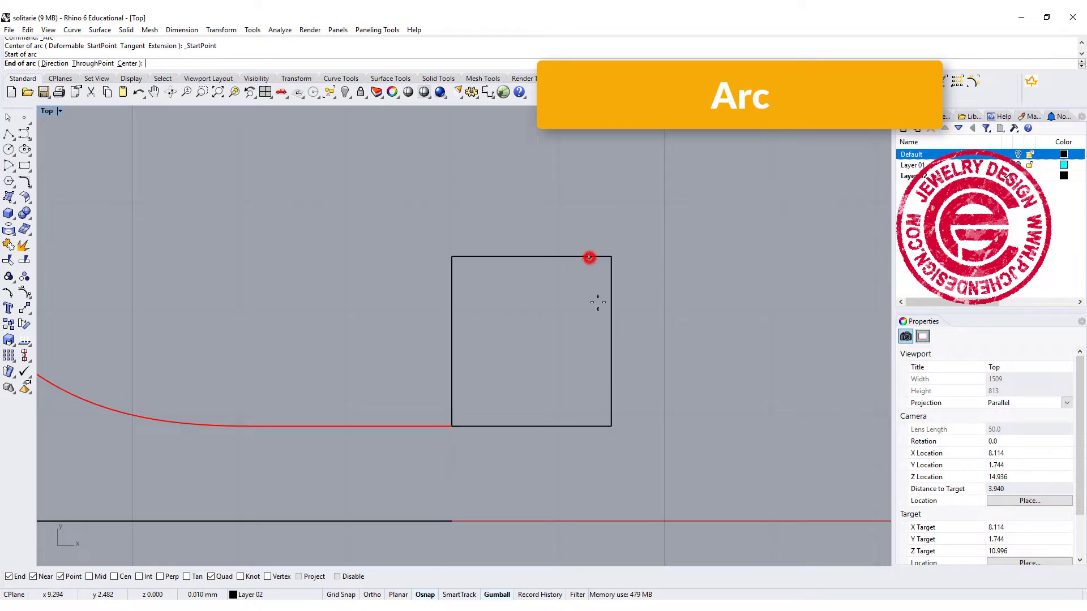
{"action": "left_click", "coordinate": [589, 427]}
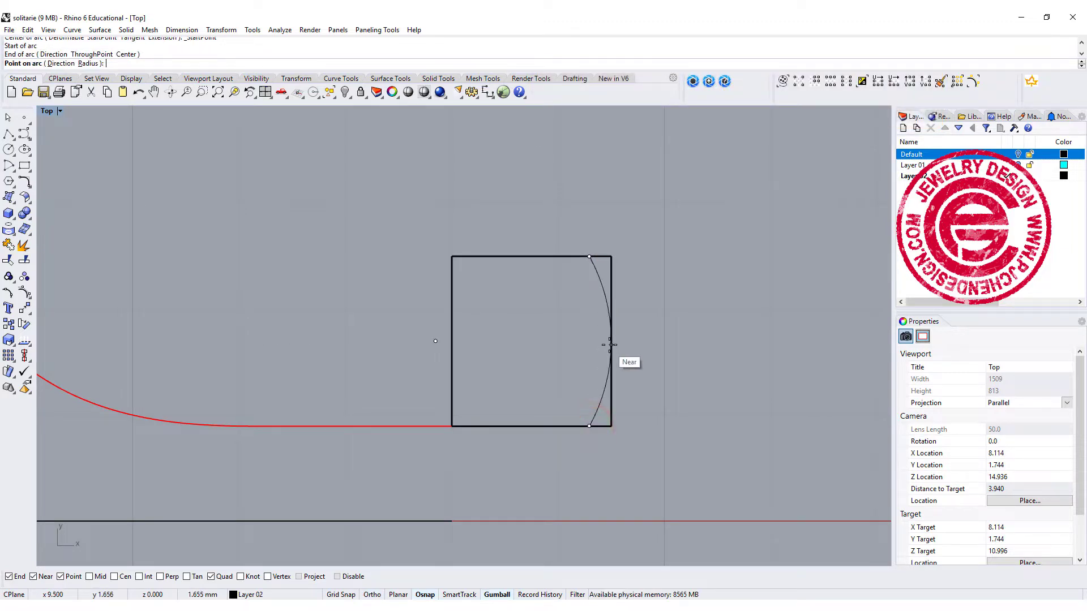
{"action": "left_click", "coordinate": [88, 577]}
{"action": "left_click", "coordinate": [610, 336]}
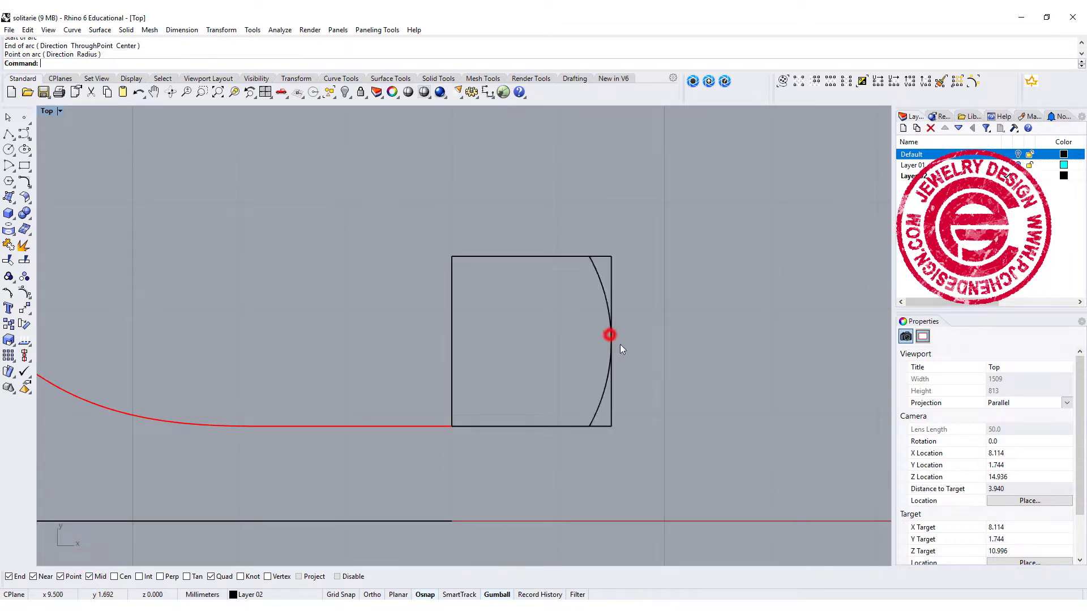
Step: Trim the rectangle outside the arc and join the remaining outline with the arc into one closed profile
{"action": "left_click", "coordinate": [604, 289]}
{"action": "left_click", "coordinate": [8, 260]}
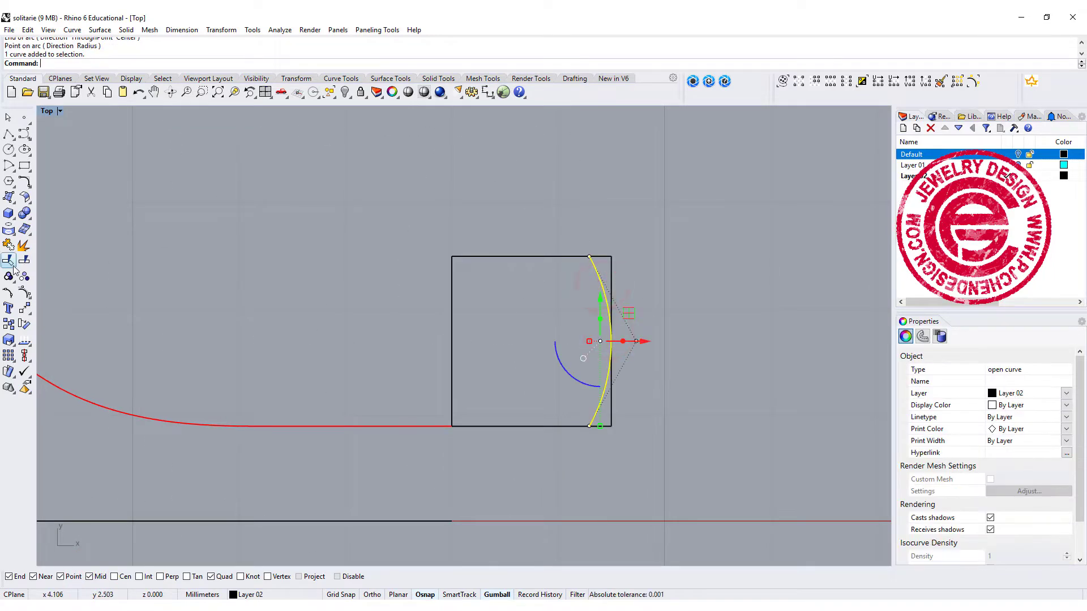
{"action": "left_click", "coordinate": [599, 257]}
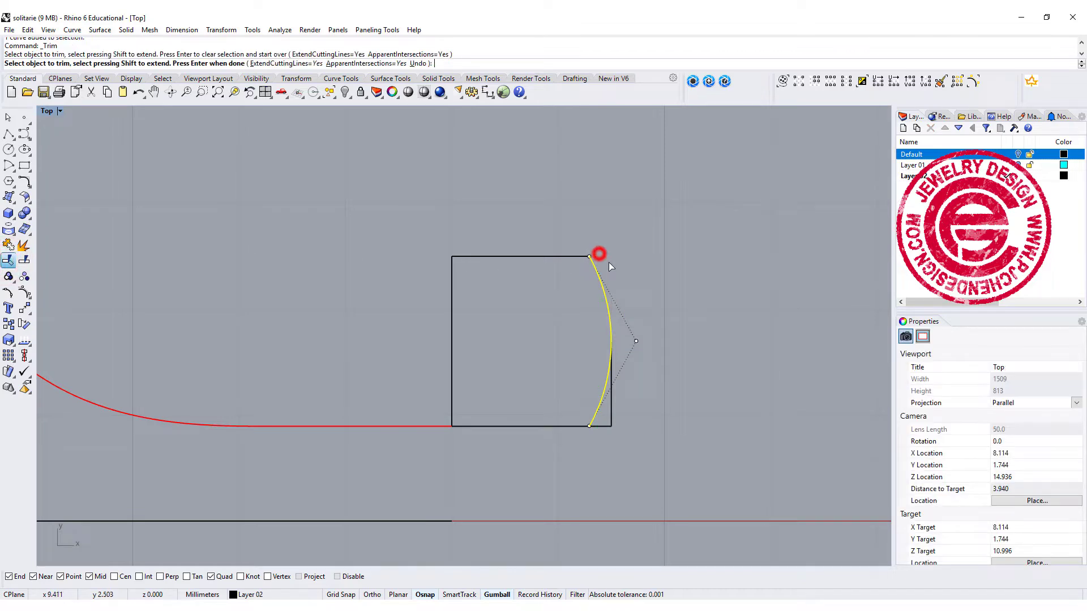
{"action": "left_click", "coordinate": [614, 419]}
{"action": "left_click", "coordinate": [614, 421]}
{"action": "left_click_drag", "start_coordinate": [406, 179], "coordinate": [651, 460]}
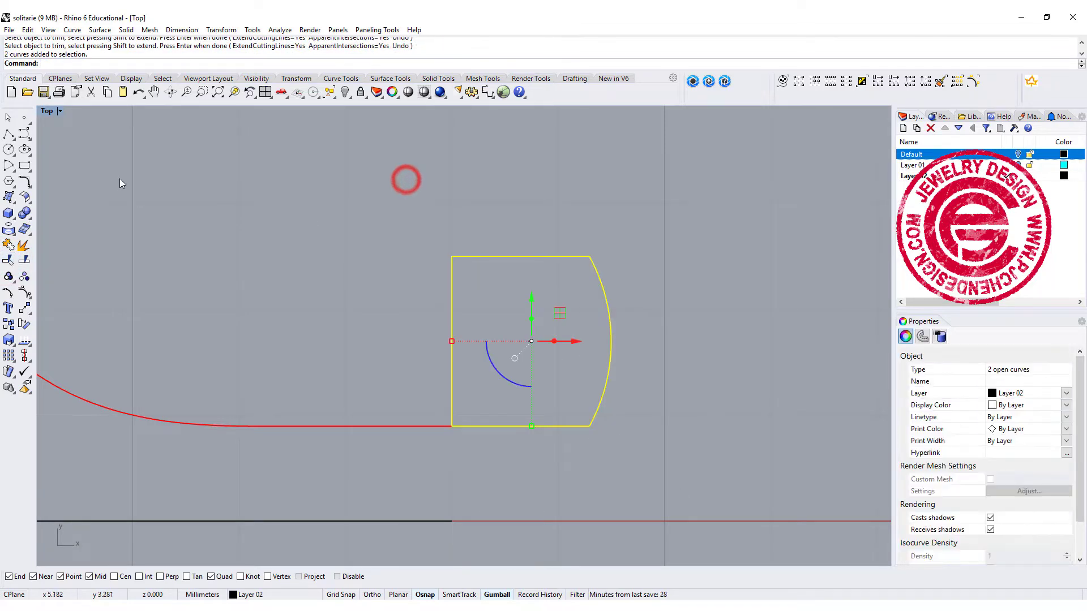
{"action": "left_click", "coordinate": [7, 247]}
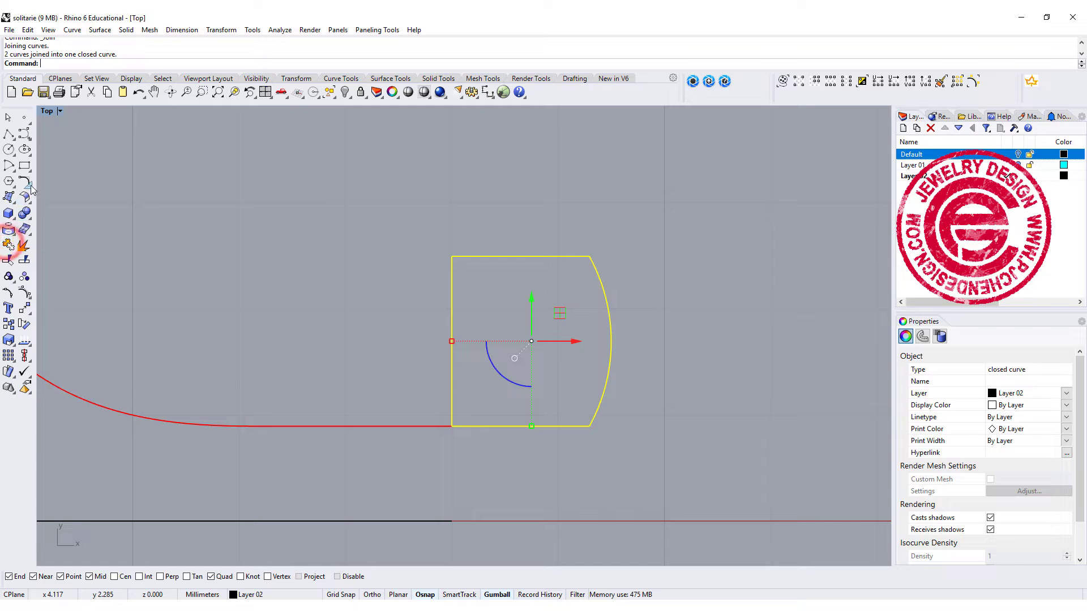
Step: Fillet the corners of the closed cross-section profile with a 0.2 mm radius
{"action": "left_click", "coordinate": [29, 187]}
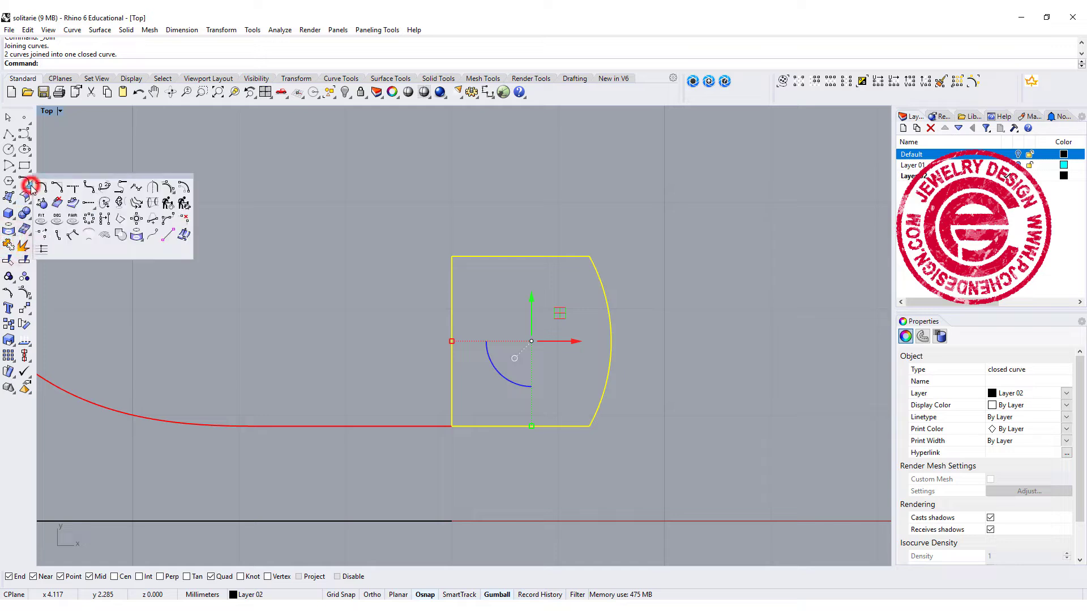
{"action": "left_click", "coordinate": [88, 188]}
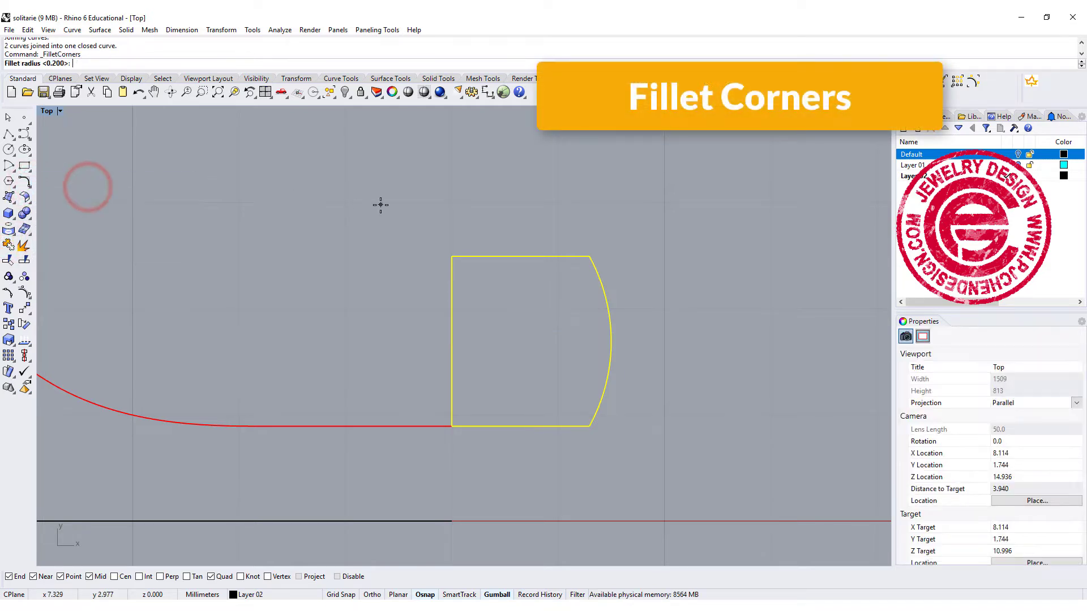
{"action": "right_click", "coordinate": [381, 204]}
{"action": "left_click", "coordinate": [608, 225]}
{"action": "scroll", "coordinate": [555, 215], "scroll_direction": "down", "scroll_amount": 10}
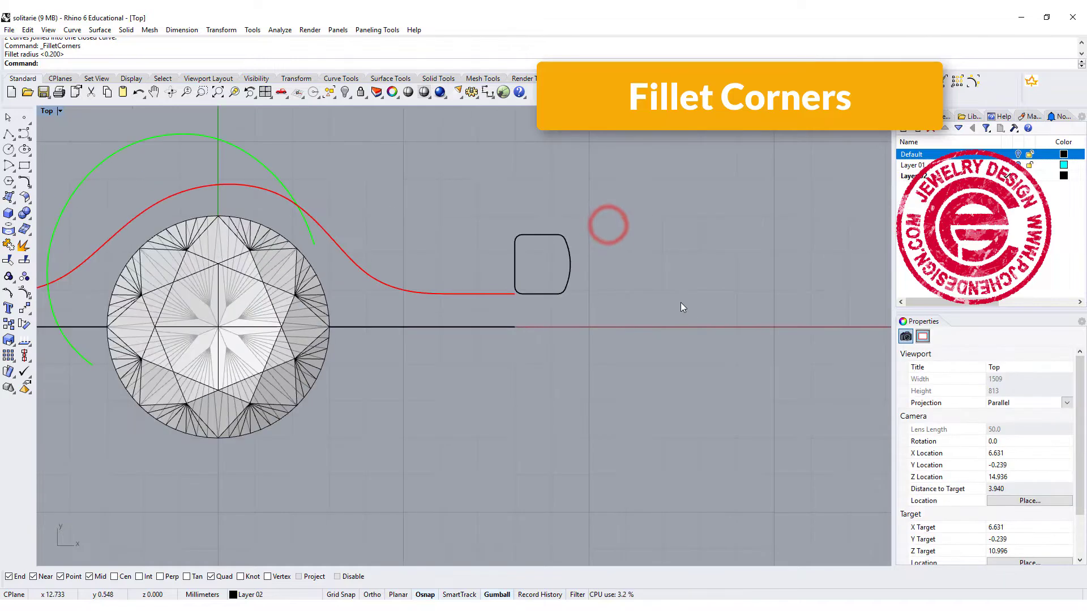
Step: Mirror the cross-section profile in the top view across the vertical axis through the origin (0), keeping the original
{"action": "right_click_drag", "start_coordinate": [613, 287], "coordinate": [708, 297]}
{"action": "right_click_drag", "start_coordinate": [672, 257], "coordinate": [742, 262]}
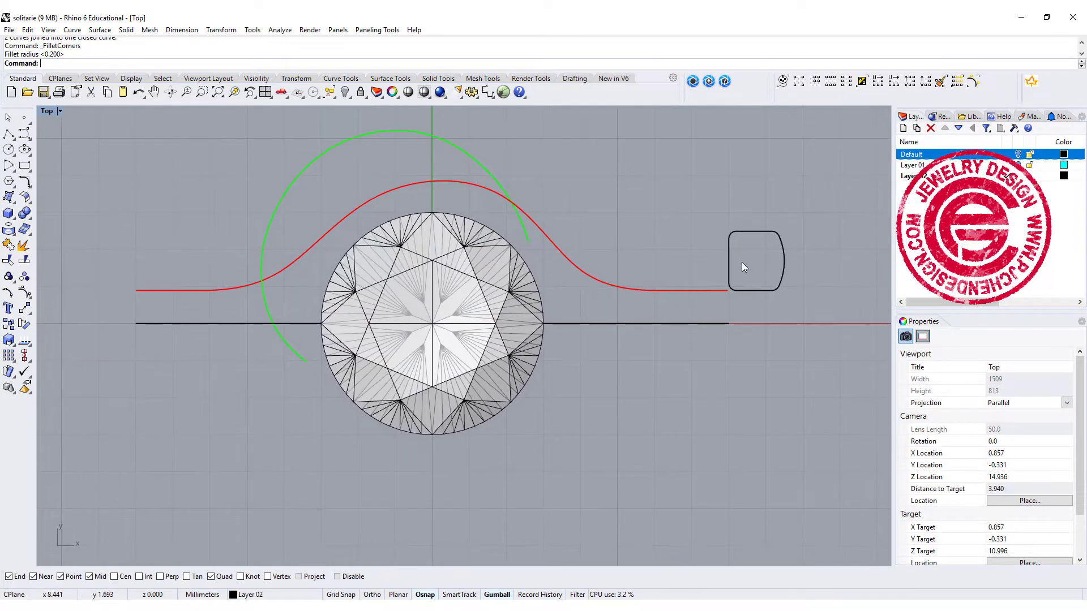
{"action": "left_click", "coordinate": [743, 291]}
{"action": "left_click", "coordinate": [25, 309]}
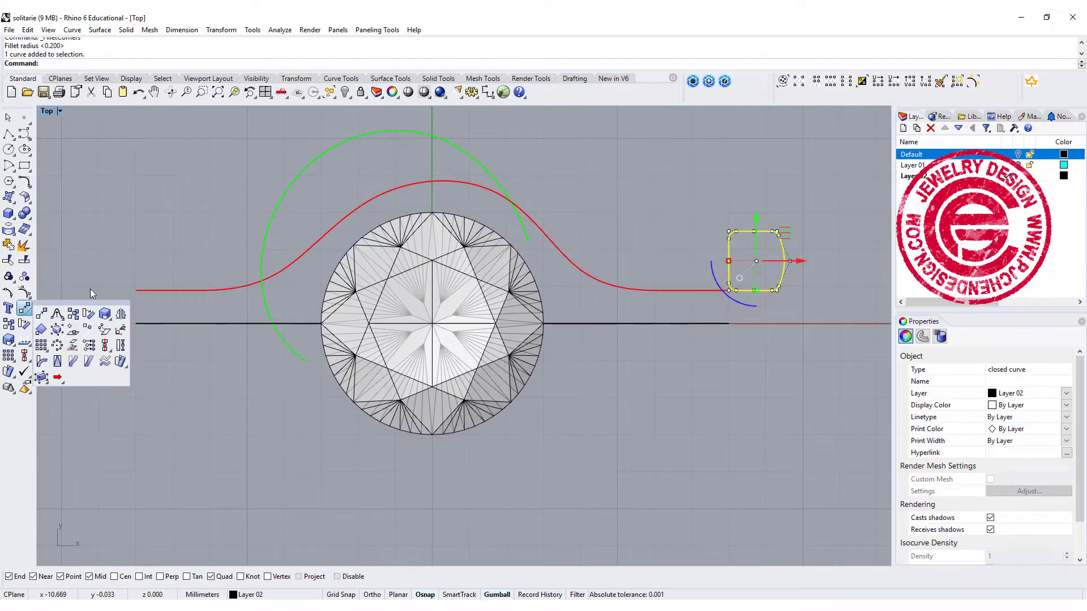
{"action": "left_click", "coordinate": [120, 315]}
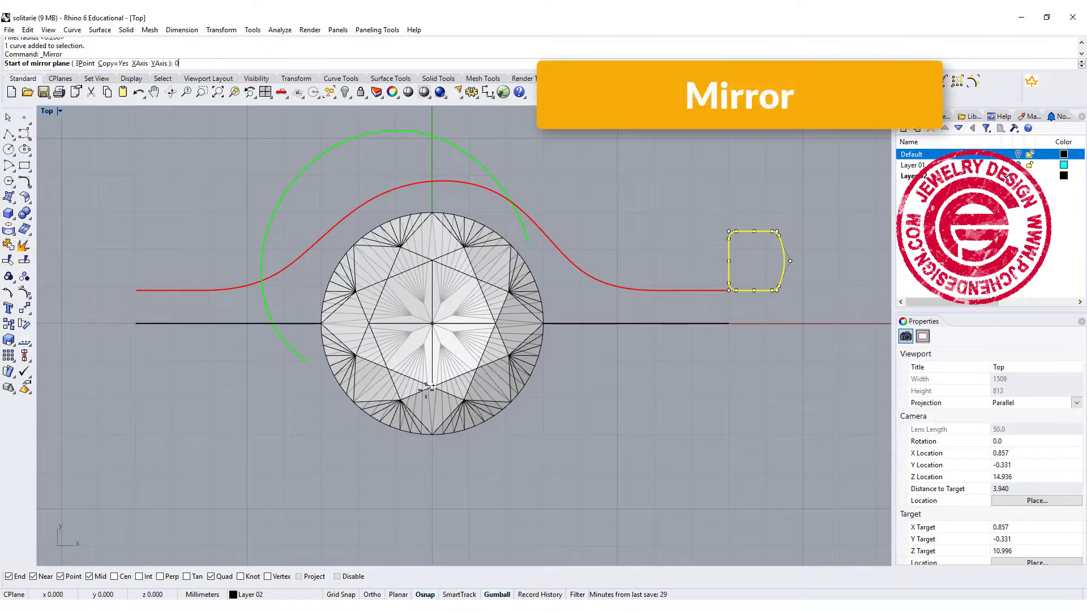
{"action": "type", "text": "0"}
{"action": "key", "text": "Return"}
{"action": "type", "text": "0"}
{"action": "left_click", "coordinate": [417, 476]}
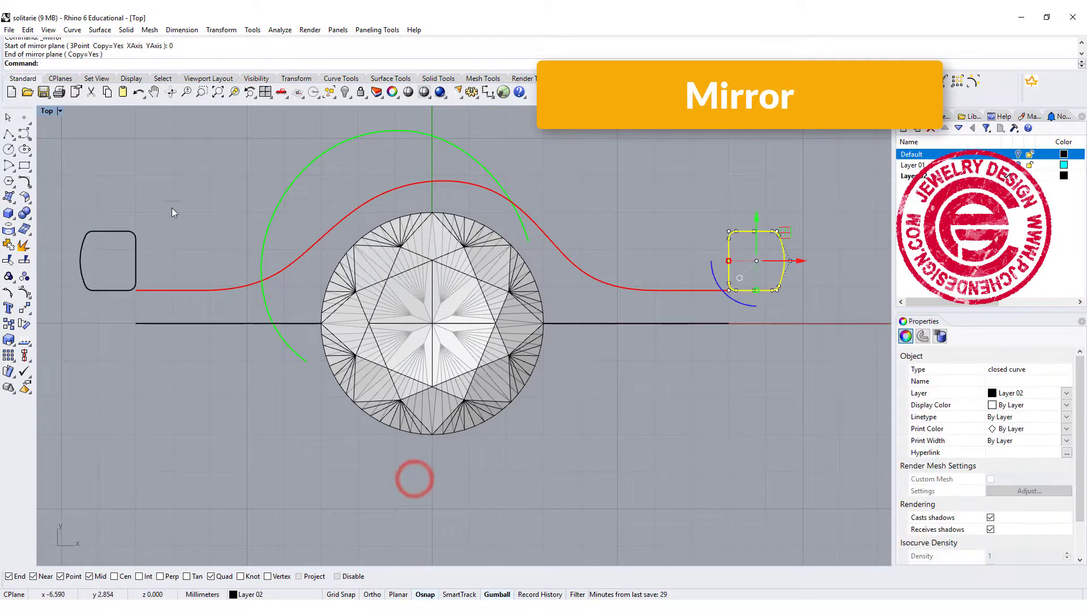
Step: Set up a Sweep 1 Rail with the red curve as rail and both end profiles as cross sections
{"action": "double_click", "coordinate": [47, 112]}
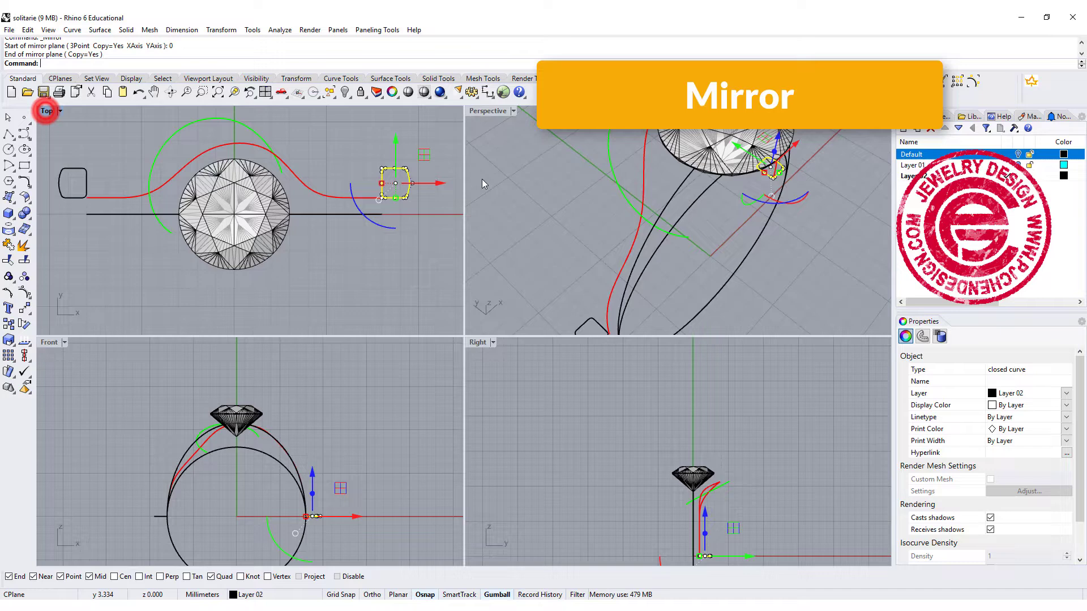
{"action": "double_click", "coordinate": [484, 111]}
{"action": "scroll", "coordinate": [479, 147], "scroll_direction": "down", "scroll_amount": 6}
{"action": "right_click_drag", "start_coordinate": [492, 255], "coordinate": [606, 249]}
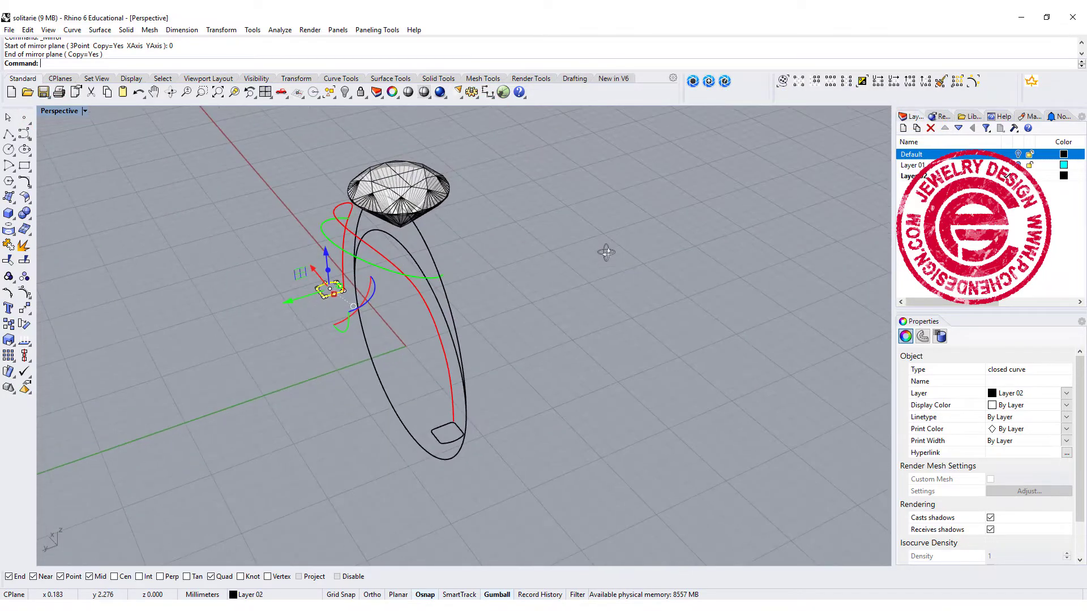
{"action": "left_click", "coordinate": [606, 253]}
{"action": "left_click", "coordinate": [96, 30]}
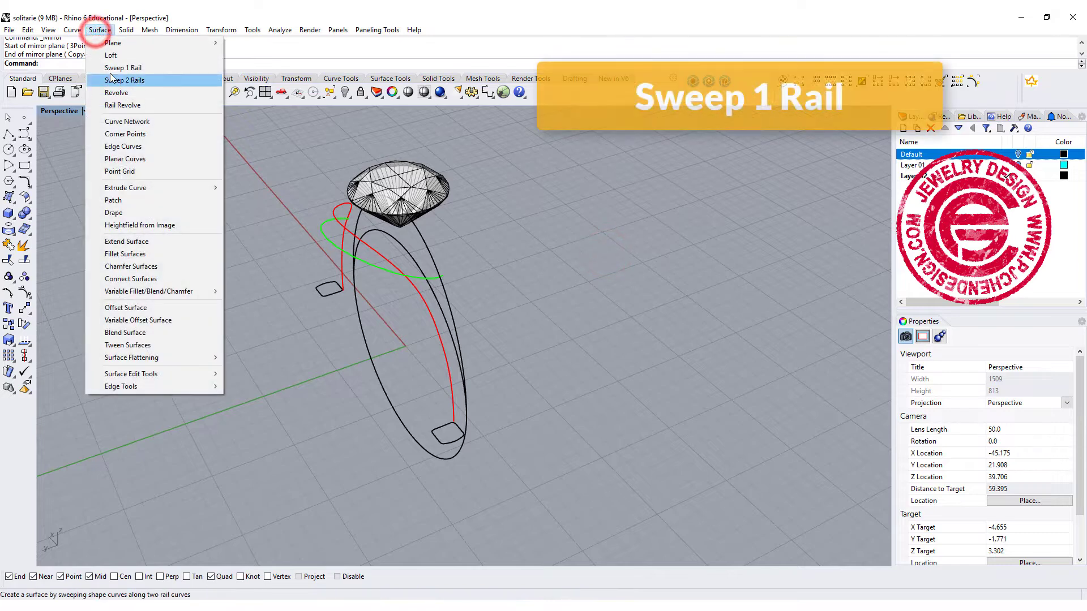
{"action": "left_click", "coordinate": [112, 66]}
{"action": "left_click", "coordinate": [337, 279]}
{"action": "left_click", "coordinate": [331, 285]}
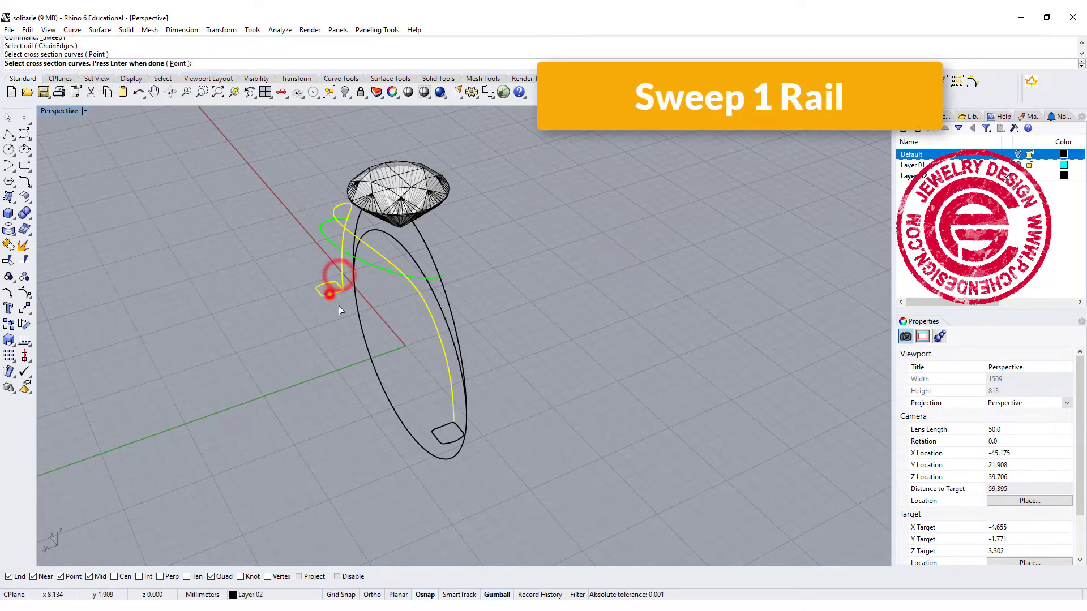
{"action": "left_click", "coordinate": [445, 438]}
{"action": "right_click", "coordinate": [540, 426]}
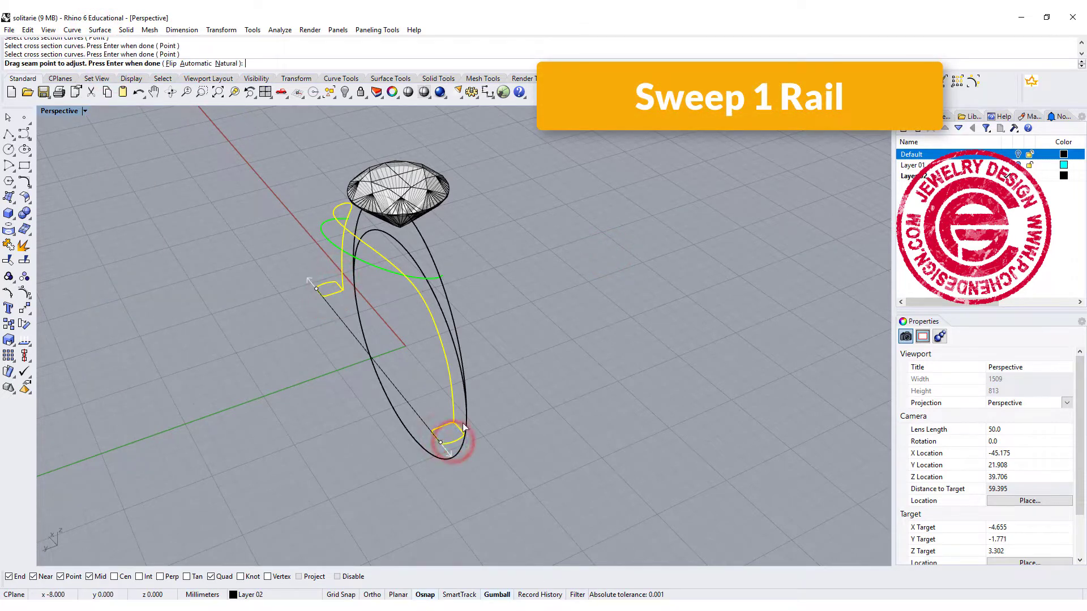
Step: Align the sweep's seam points by placing both at the midpoint of each profile's inner straight edge
{"action": "left_click", "coordinate": [443, 441]}
{"action": "left_click", "coordinate": [441, 429]}
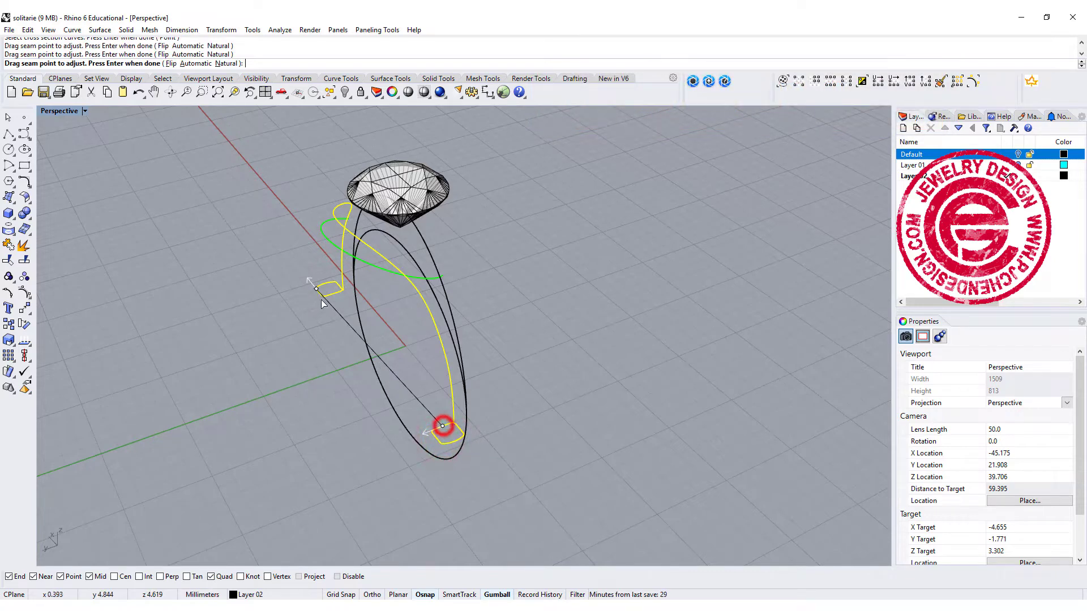
{"action": "left_click", "coordinate": [317, 288]}
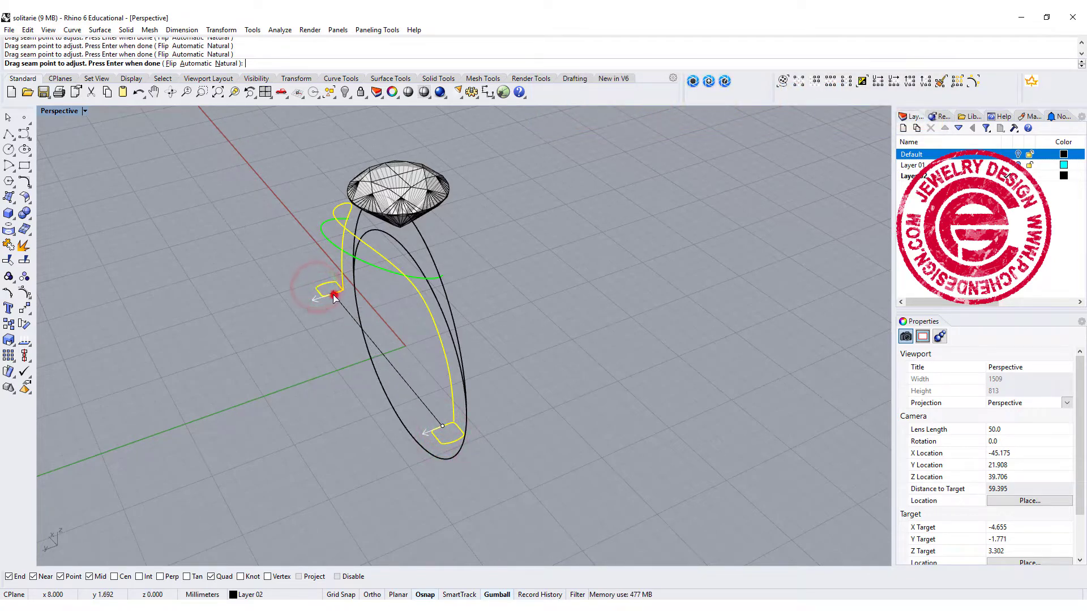
{"action": "left_click", "coordinate": [333, 294]}
{"action": "key", "text": "Return"}
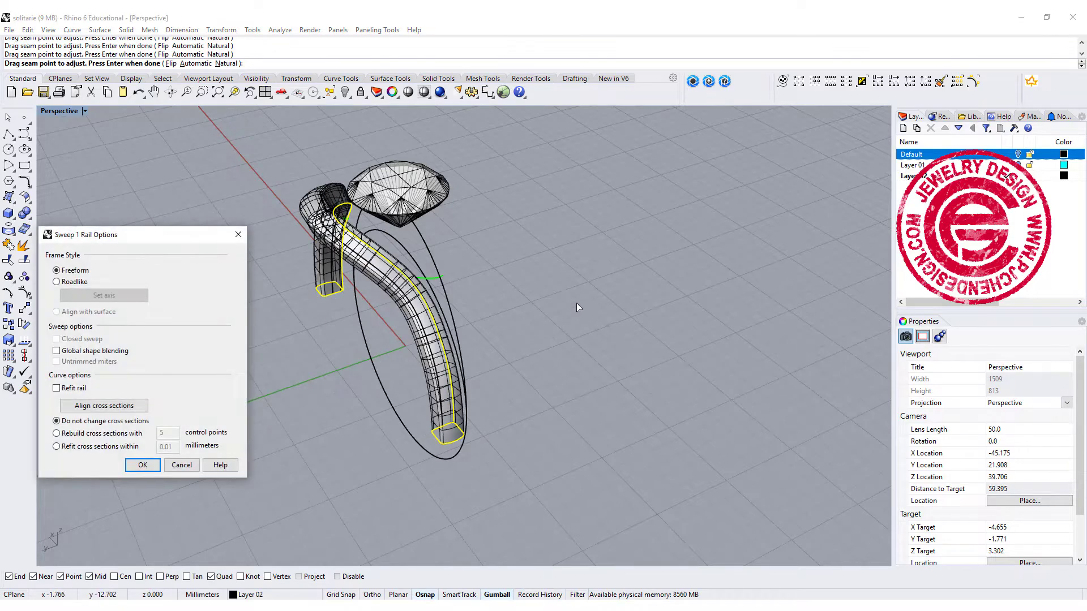
Step: Turn on Record History and create the sweep with the Freeform frame style and unchanged cross sections
{"action": "right_click_drag", "start_coordinate": [577, 304], "coordinate": [669, 359]}
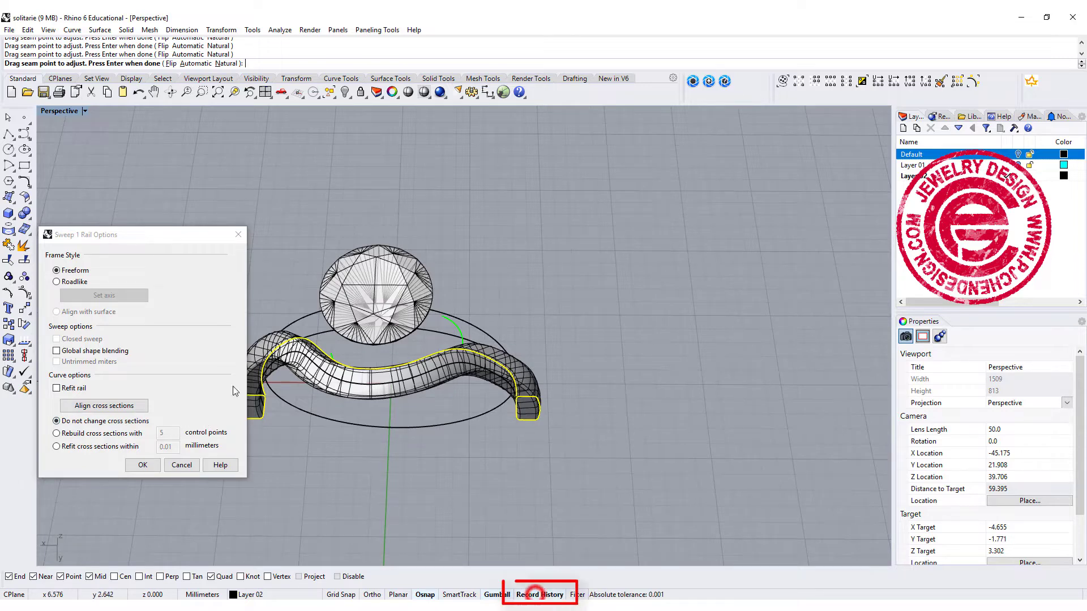
{"action": "left_click", "coordinate": [140, 463]}
{"action": "right_click_drag", "start_coordinate": [138, 461], "coordinate": [510, 280]}
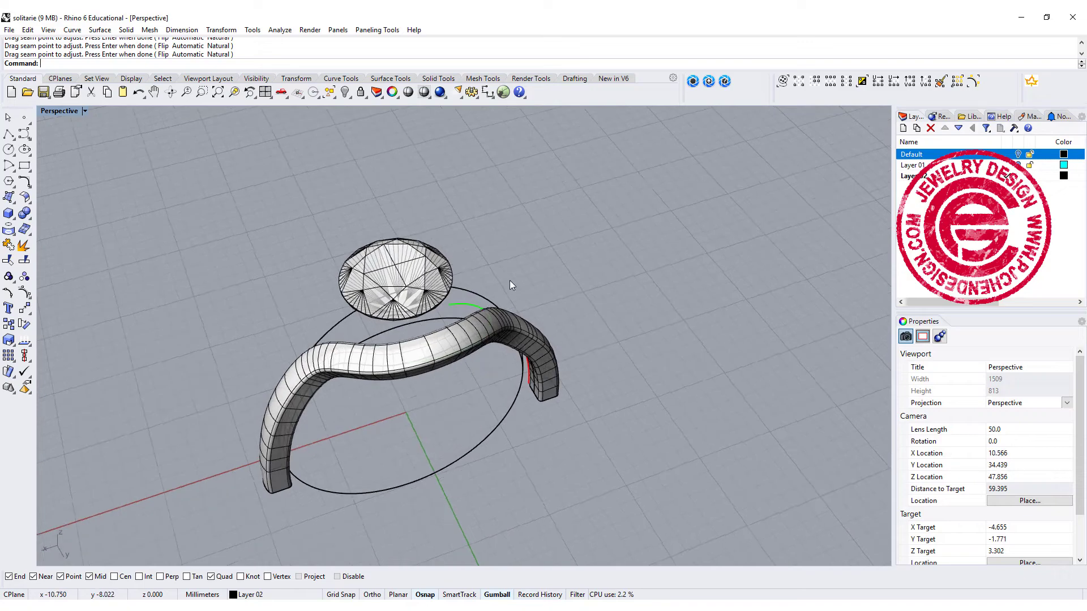
{"action": "left_click", "coordinate": [441, 338]}
{"action": "right_click_drag", "start_coordinate": [442, 340], "coordinate": [630, 354]}
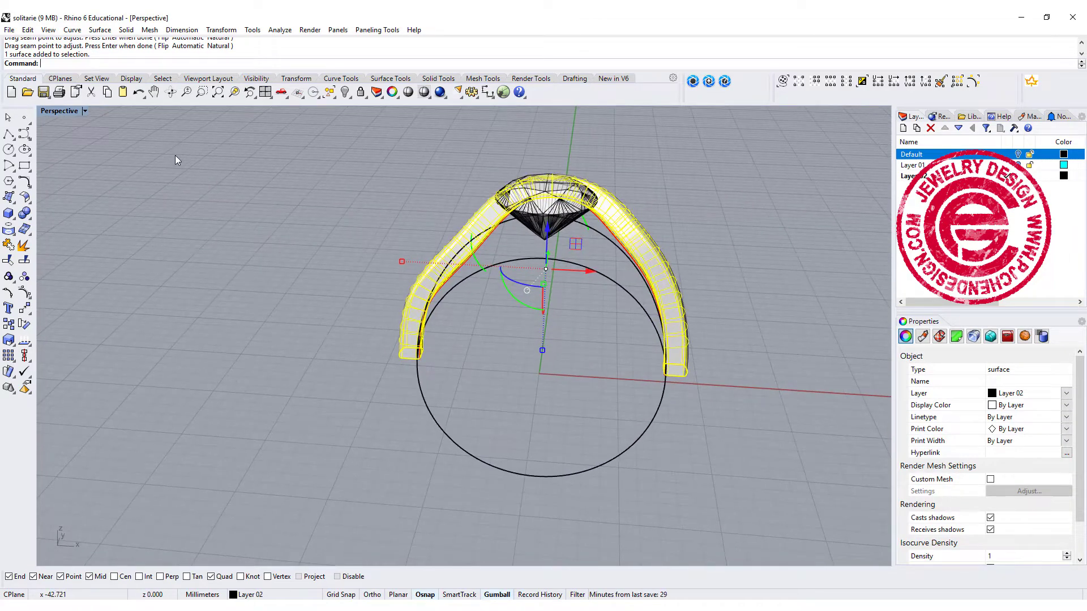
Step: Scale the red curve vertically in the front view with Scale 1D, from the band's lower end, reducing an 18.1 mm reference to about 15.8 mm
{"action": "double_click", "coordinate": [66, 113]}
{"action": "left_click", "coordinate": [356, 436]}
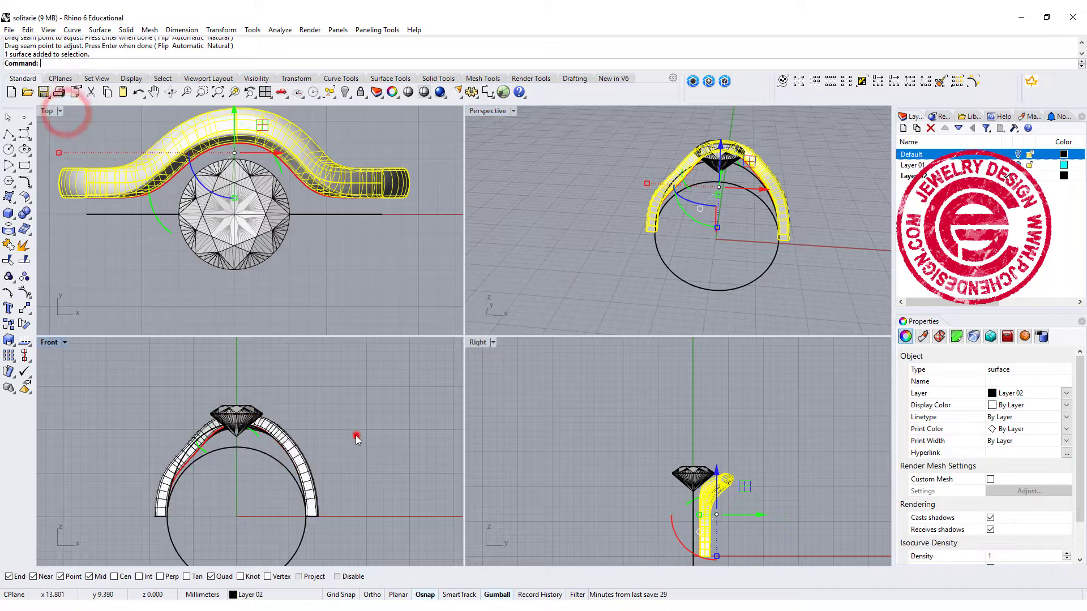
{"action": "left_click", "coordinate": [280, 451]}
{"action": "left_click", "coordinate": [297, 473]}
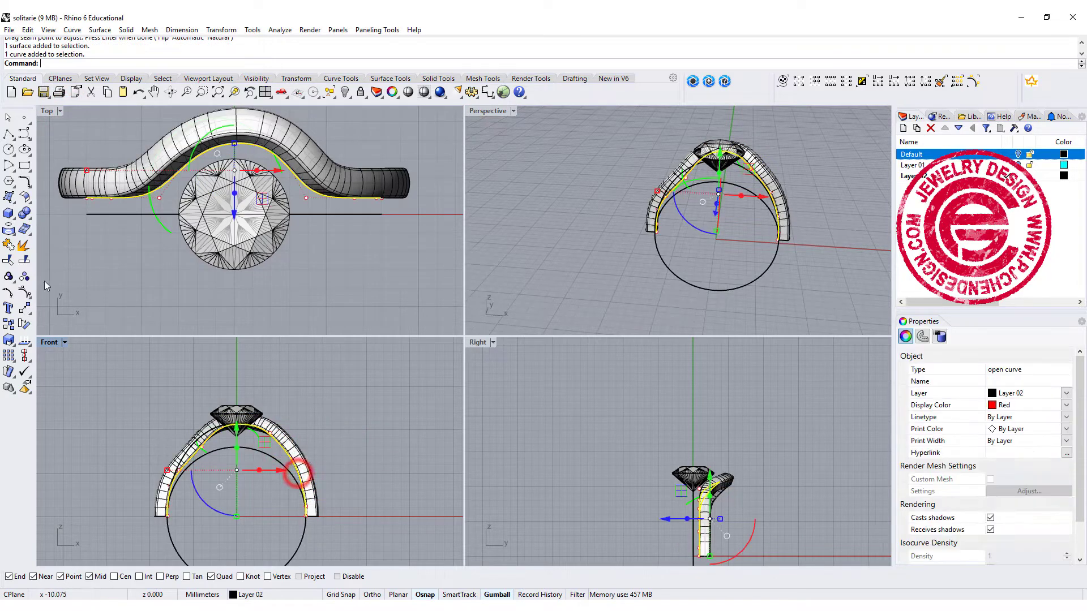
{"action": "left_click", "coordinate": [9, 341]}
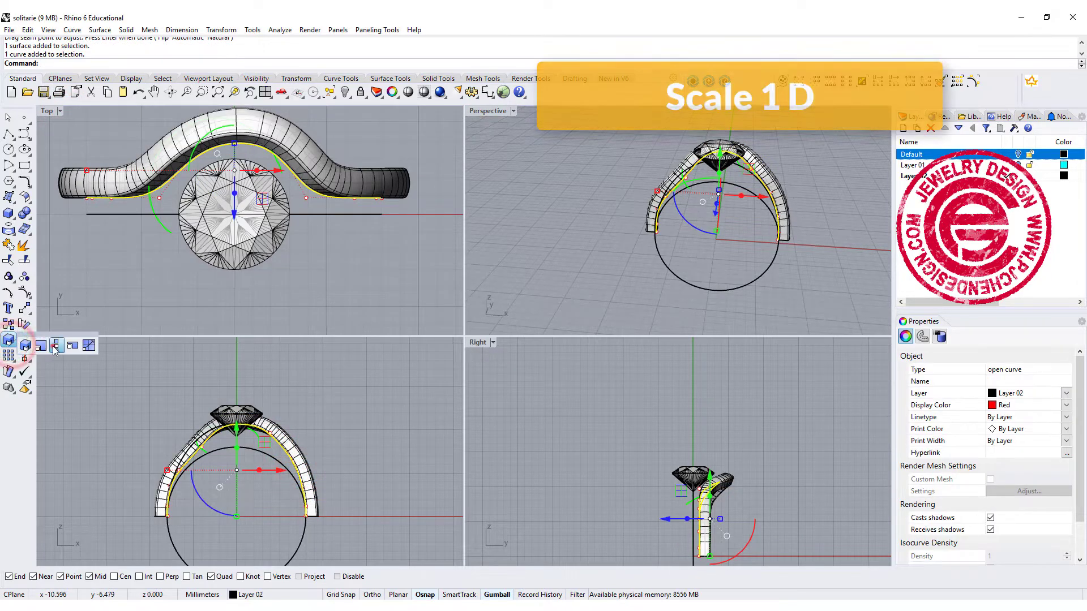
{"action": "left_click", "coordinate": [321, 515]}
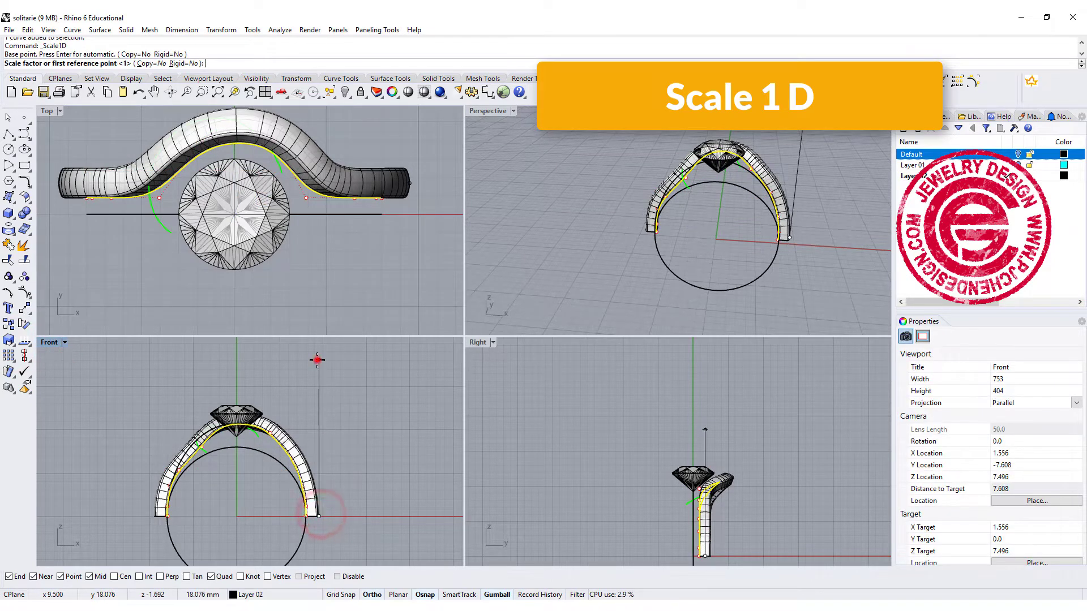
{"action": "left_click", "coordinate": [319, 360]}
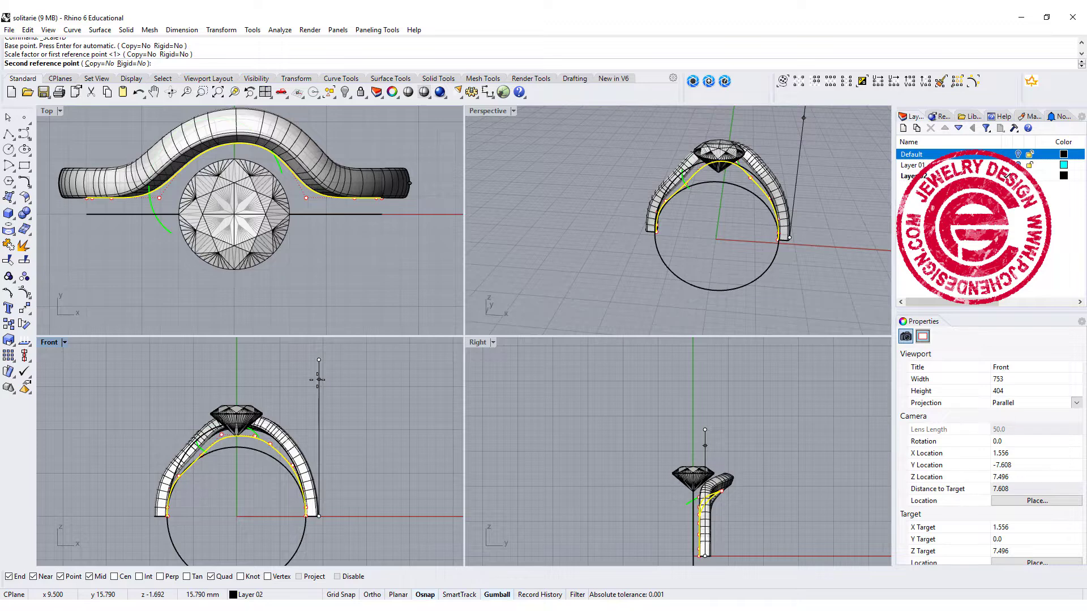
{"action": "left_click", "coordinate": [318, 381]}
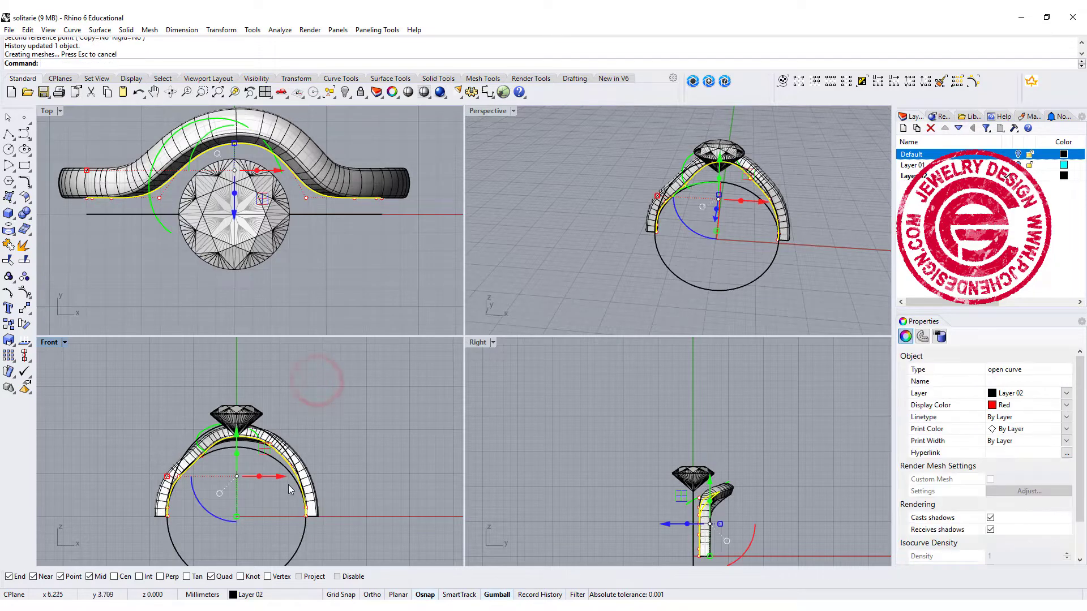
Step: Try raising the control point on the lower left side of the red curve slightly in the front view, and undo the move
{"action": "scroll", "coordinate": [226, 467], "scroll_direction": "up", "scroll_amount": 6}
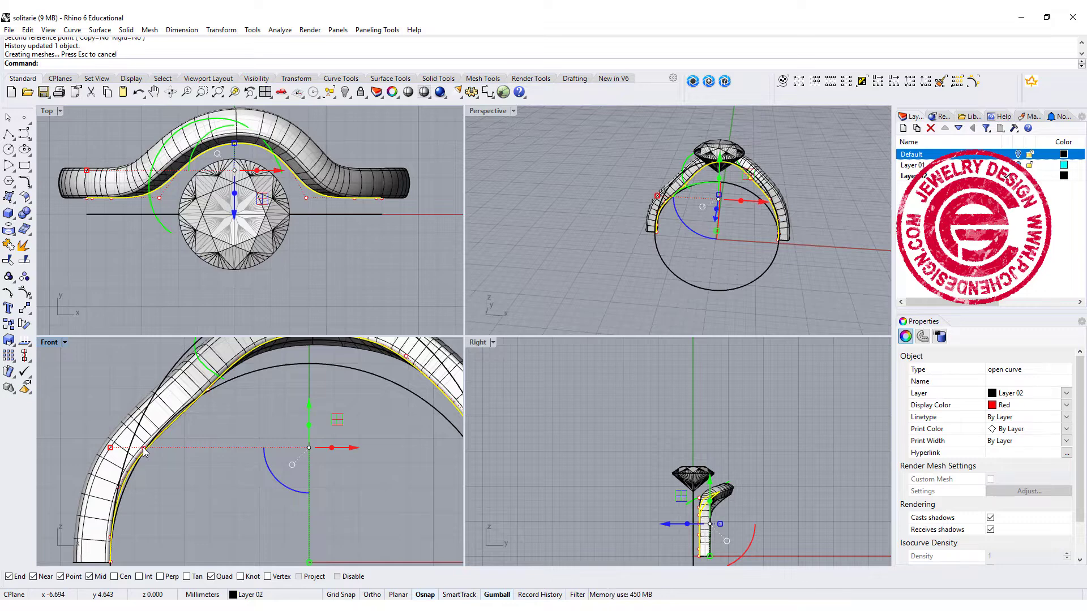
{"action": "left_click_drag", "start_coordinate": [144, 451], "coordinate": [170, 410]}
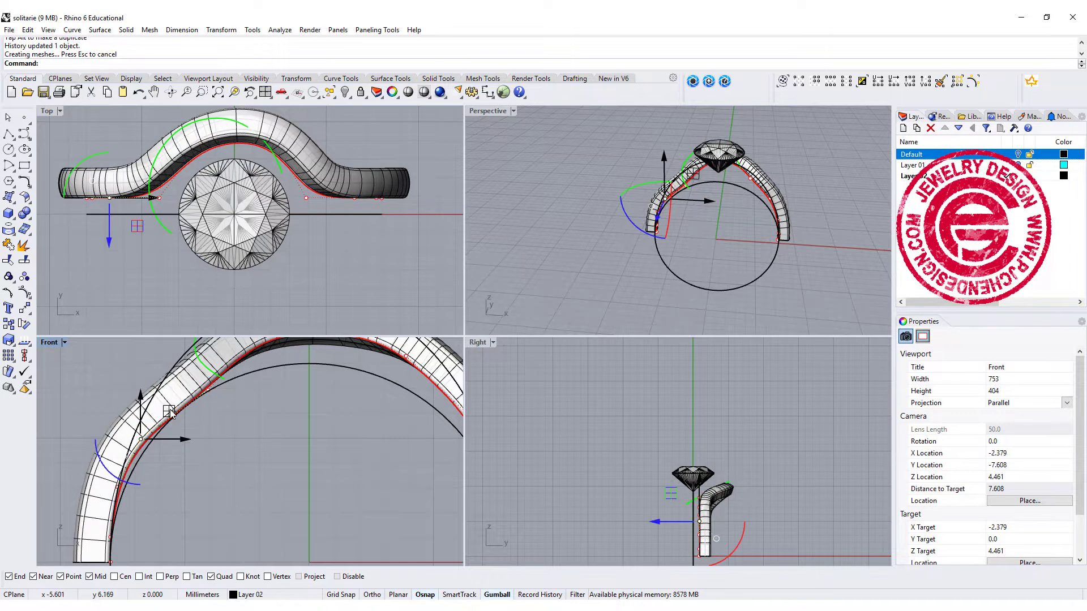
{"action": "key", "text": "ctrl+z"}
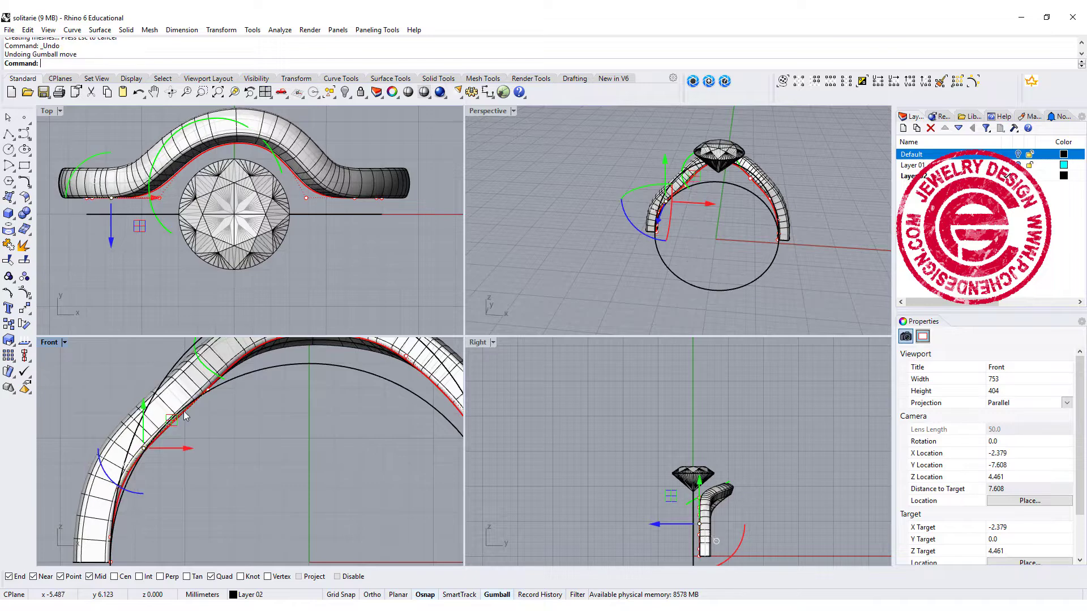
Step: Try shifting the next control point up the red curve's left side slightly outward, inspect the band, and undo the move
{"action": "left_click", "coordinate": [208, 391]}
{"action": "left_click_drag", "start_coordinate": [239, 361], "coordinate": [227, 360]}
{"action": "left_click", "coordinate": [279, 463]}
{"action": "right_click_drag", "start_coordinate": [226, 412], "coordinate": [239, 453]}
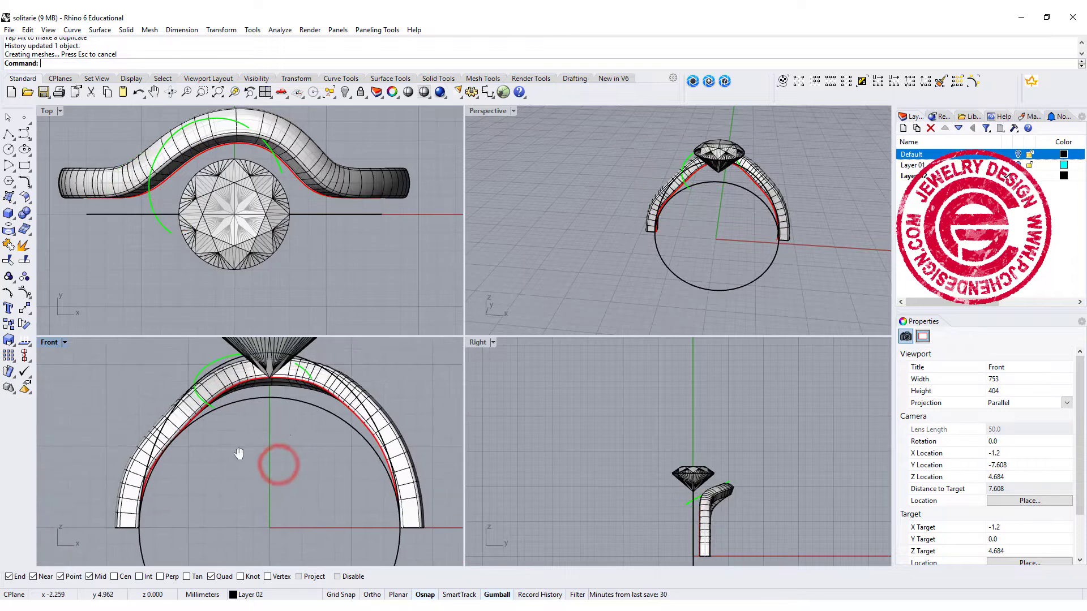
{"action": "right_click_drag", "start_coordinate": [558, 226], "coordinate": [641, 234]}
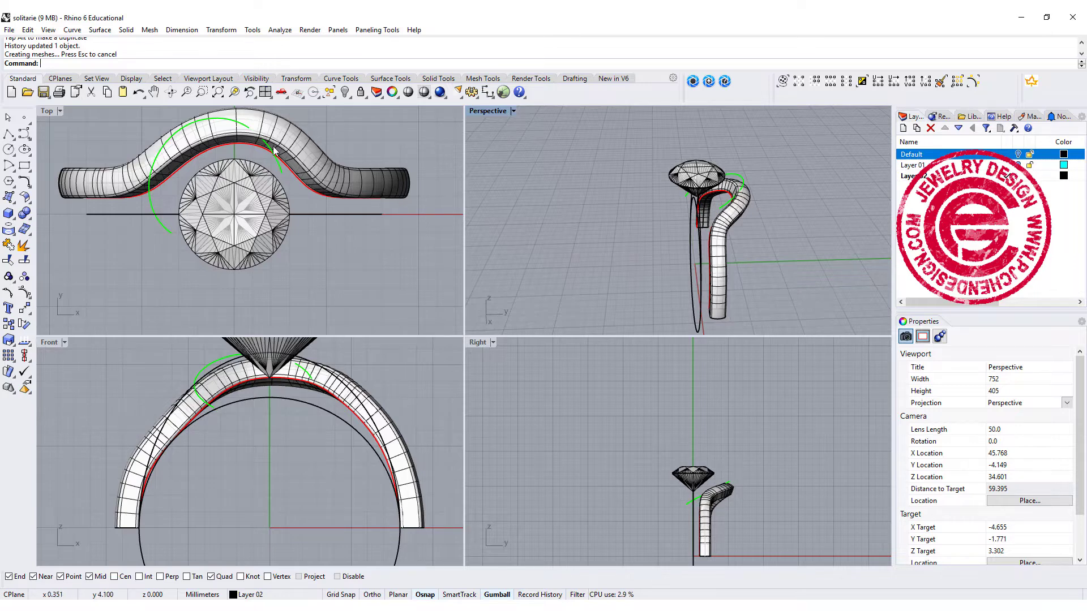
{"action": "right_click_drag", "start_coordinate": [600, 216], "coordinate": [632, 199]}
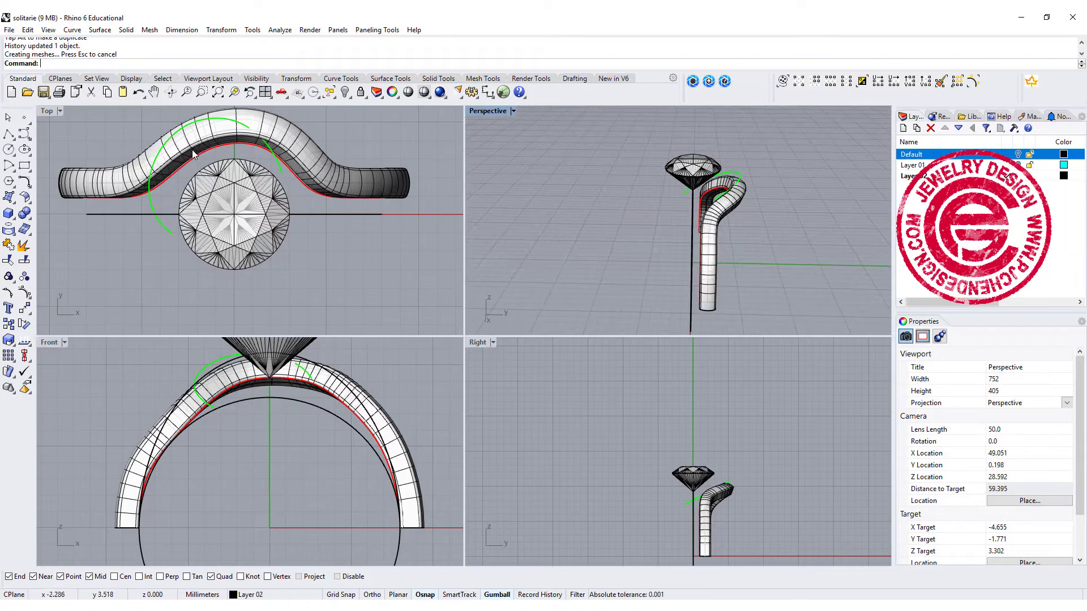
{"action": "key", "text": "ctrl+z"}
Step: Move both end profiles together slightly toward the X axis in the top view so the swept band follows
{"action": "left_click_drag", "start_coordinate": [356, 130], "coordinate": [440, 202]}
{"action": "left_click_drag", "start_coordinate": [99, 210], "coordinate": [98, 205], "text": "shift"}
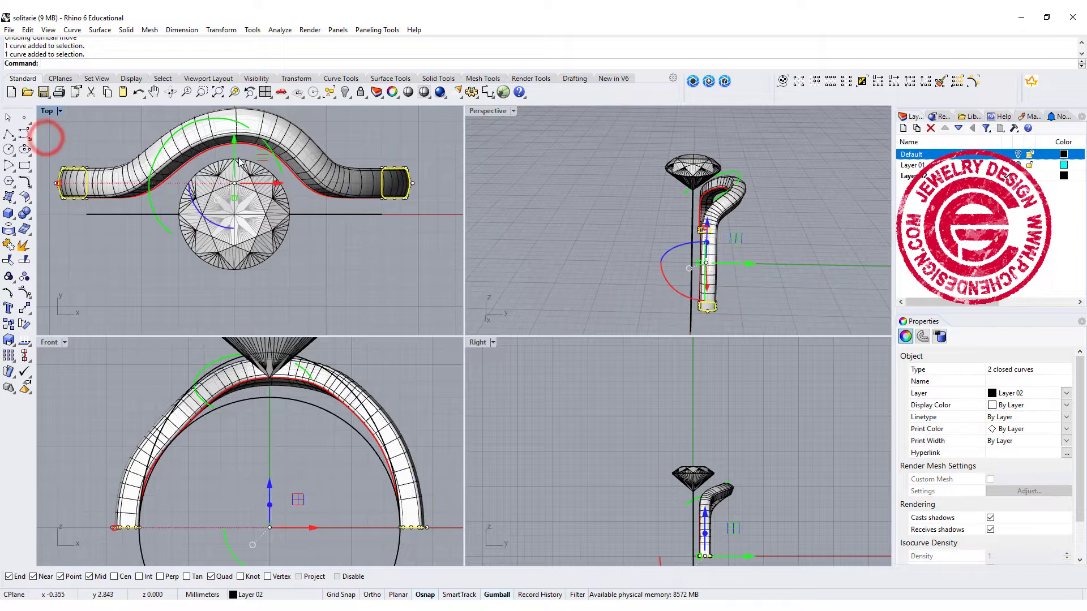
{"action": "left_click_drag", "start_coordinate": [234, 147], "coordinate": [235, 154]}
{"action": "left_click", "coordinate": [319, 261]}
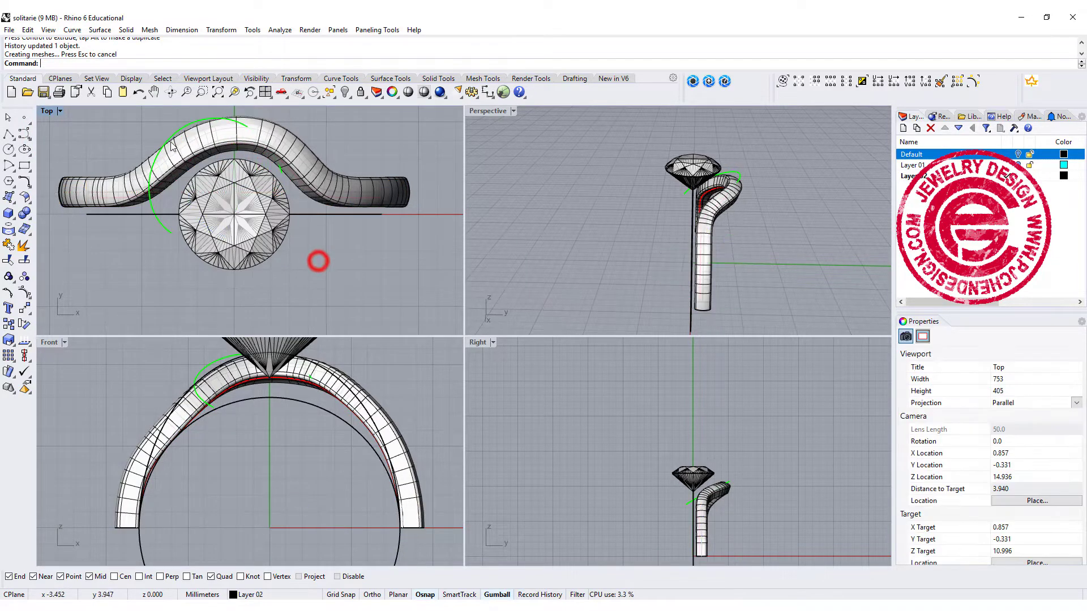
Step: Copy the profile at the band's left end onto the lower end of the green curve in the top view
{"action": "right_click_drag", "start_coordinate": [328, 148], "coordinate": [324, 170]}
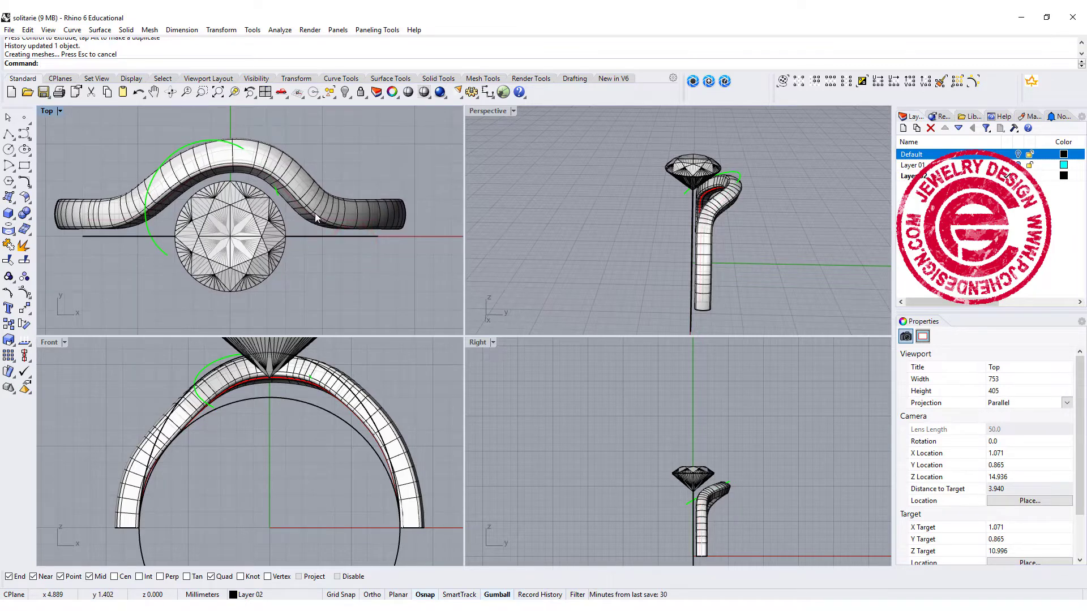
{"action": "left_click", "coordinate": [146, 230]}
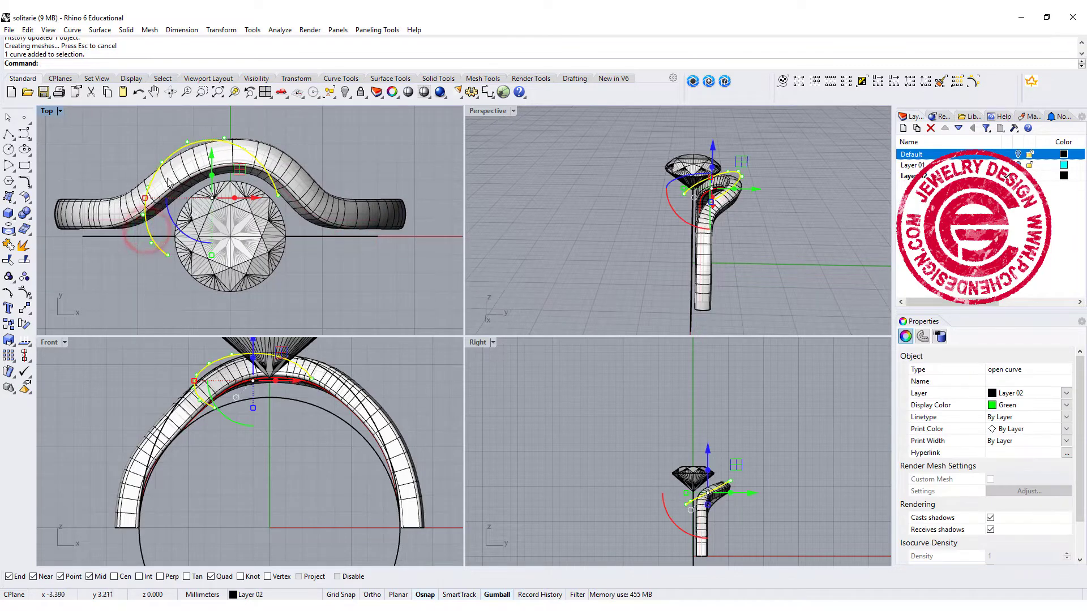
{"action": "left_click", "coordinate": [57, 229]}
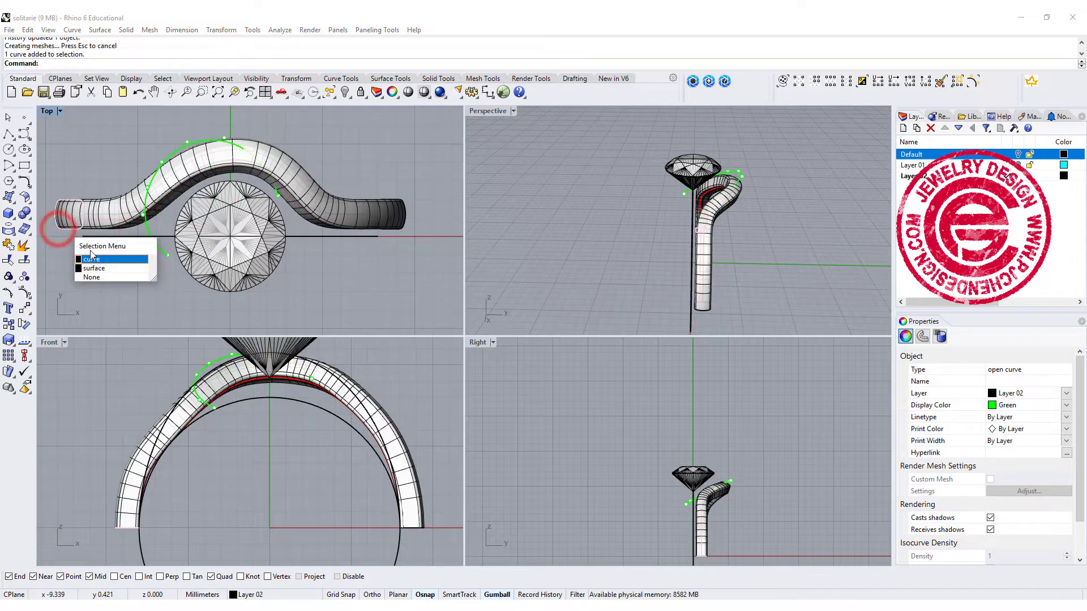
{"action": "left_click", "coordinate": [87, 256]}
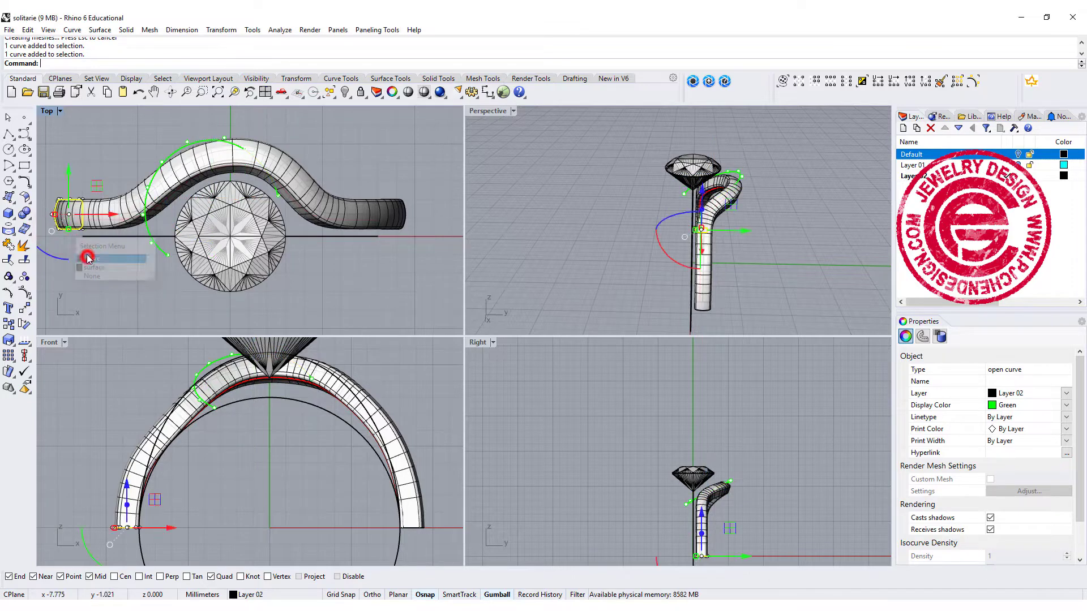
{"action": "left_click", "coordinate": [8, 324]}
{"action": "left_click", "coordinate": [82, 214]}
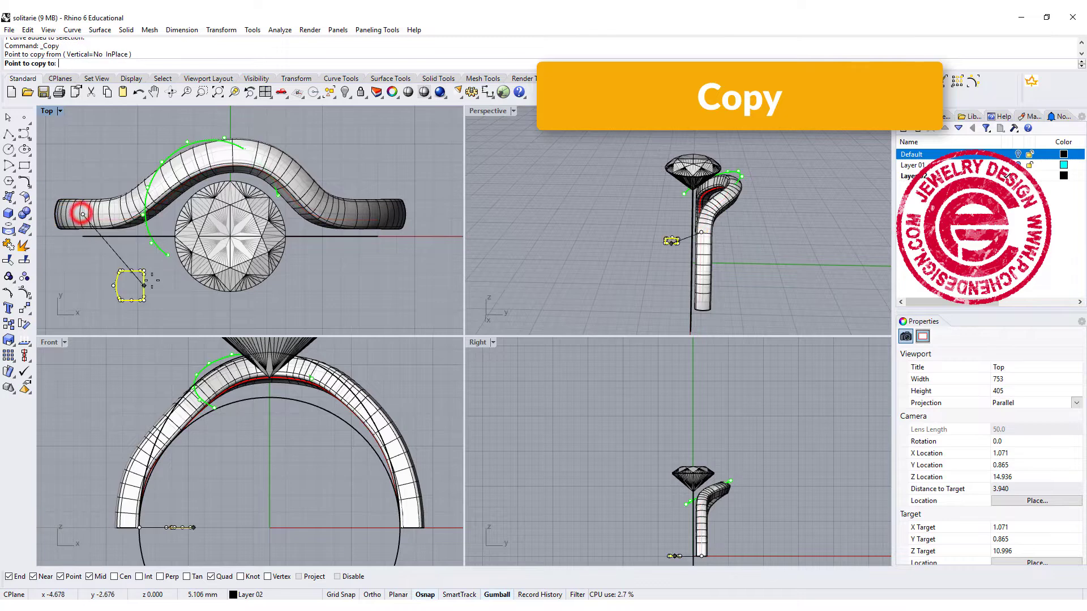
{"action": "left_click", "coordinate": [169, 257]}
{"action": "key", "text": "Return"}
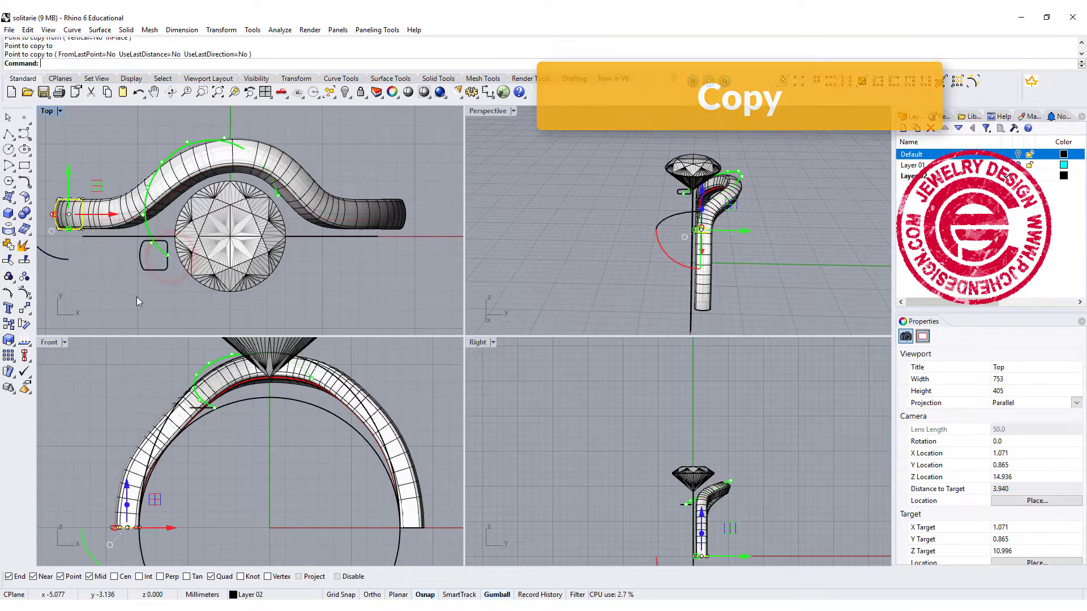
Step: Rotate the copied profile upright in the front view and turn it toward the green curve's end direction in the top view
{"action": "left_click", "coordinate": [199, 410]}
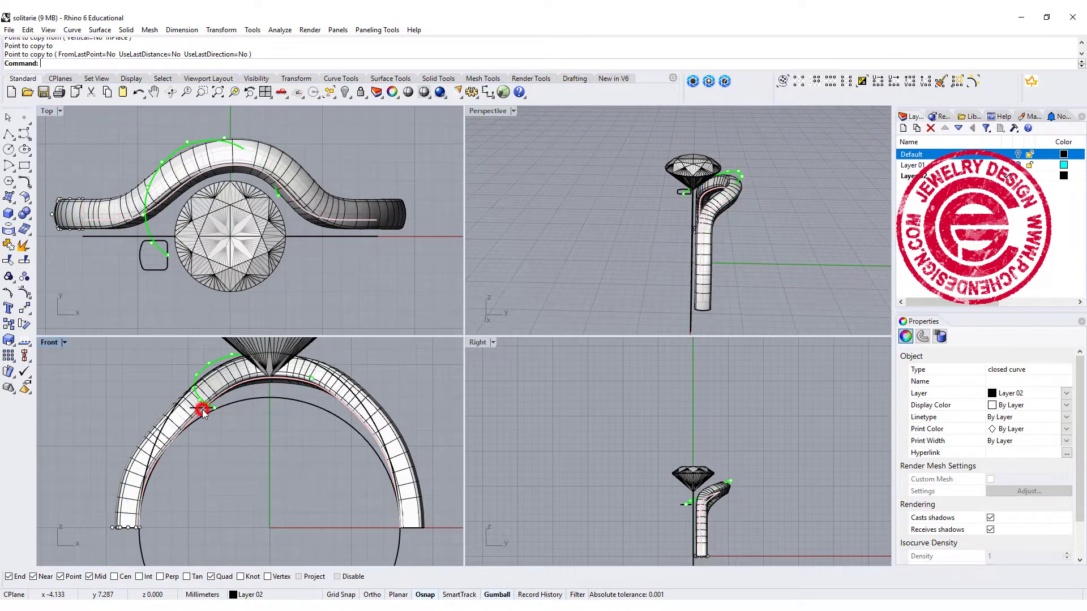
{"action": "left_click", "coordinate": [158, 263]}
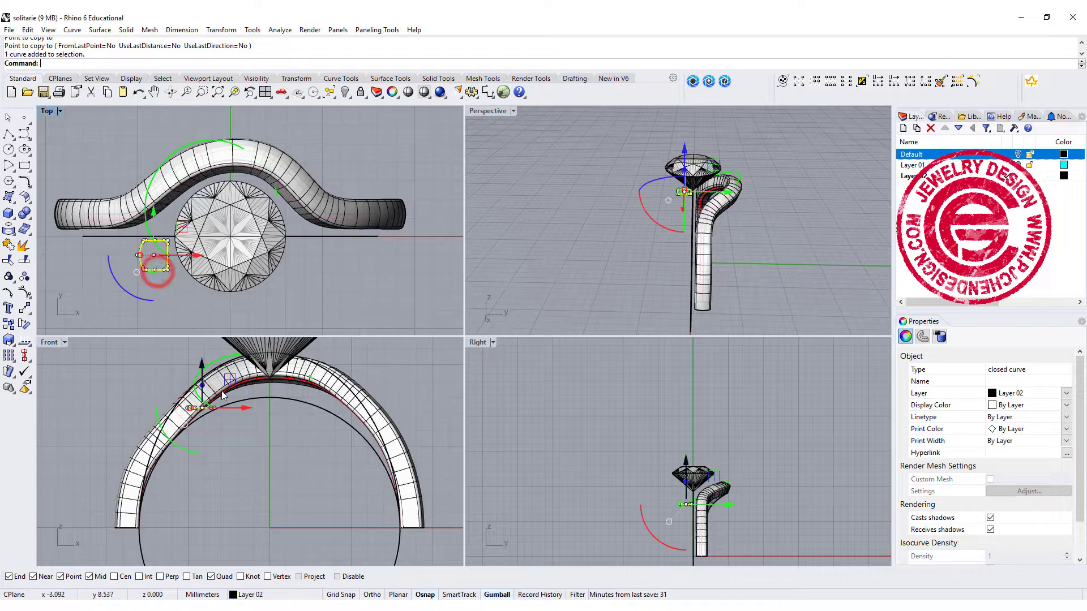
{"action": "scroll", "coordinate": [209, 458], "scroll_direction": "up", "scroll_amount": 2}
{"action": "left_click_drag", "start_coordinate": [197, 469], "coordinate": [154, 404]}
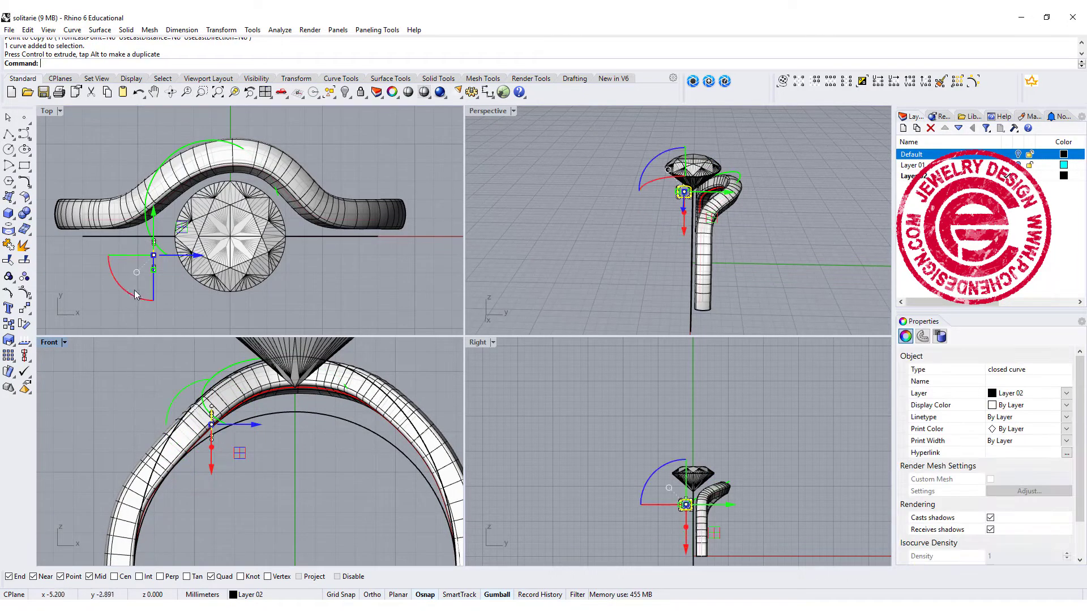
{"action": "left_click_drag", "start_coordinate": [136, 296], "coordinate": [120, 277]}
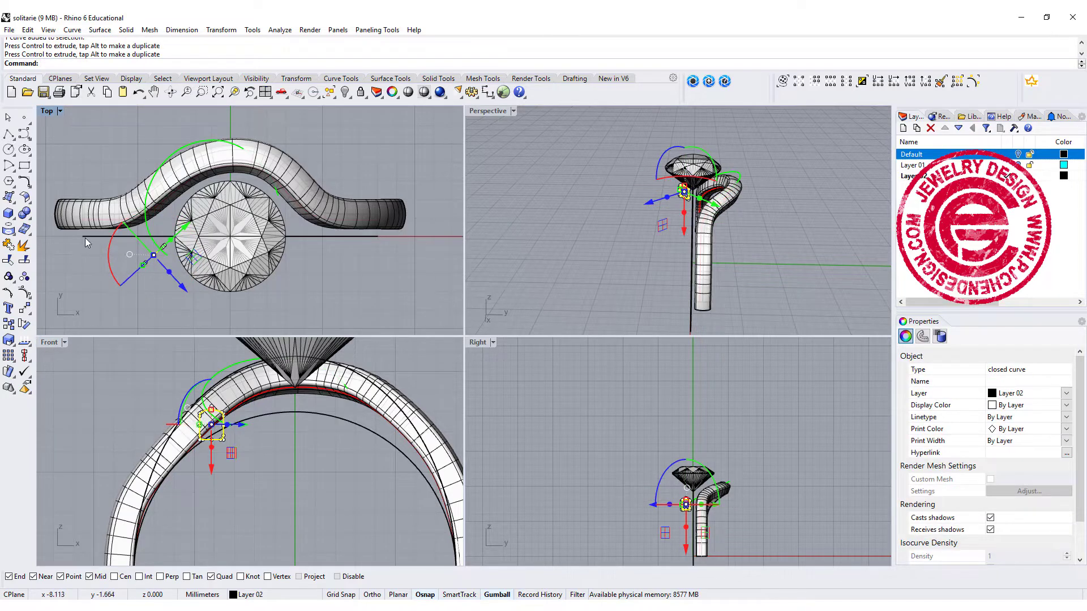
Step: Fine-tune the profile's rotation in the enlarged top view until it stands perpendicular to the green curve's lower end
{"action": "double_click", "coordinate": [50, 113]}
{"action": "scroll", "coordinate": [313, 298], "scroll_direction": "down", "scroll_amount": 1}
{"action": "mouse_move", "coordinate": [347, 397]}
{"action": "left_mouse_down"}
{"action": "mouse_move", "coordinate": [356, 416]}
{"action": "mouse_move", "coordinate": [376, 399]}
{"action": "mouse_move", "coordinate": [331, 406]}
{"action": "left_mouse_up"}
{"action": "scroll", "coordinate": [331, 405], "scroll_direction": "up", "scroll_amount": 4}
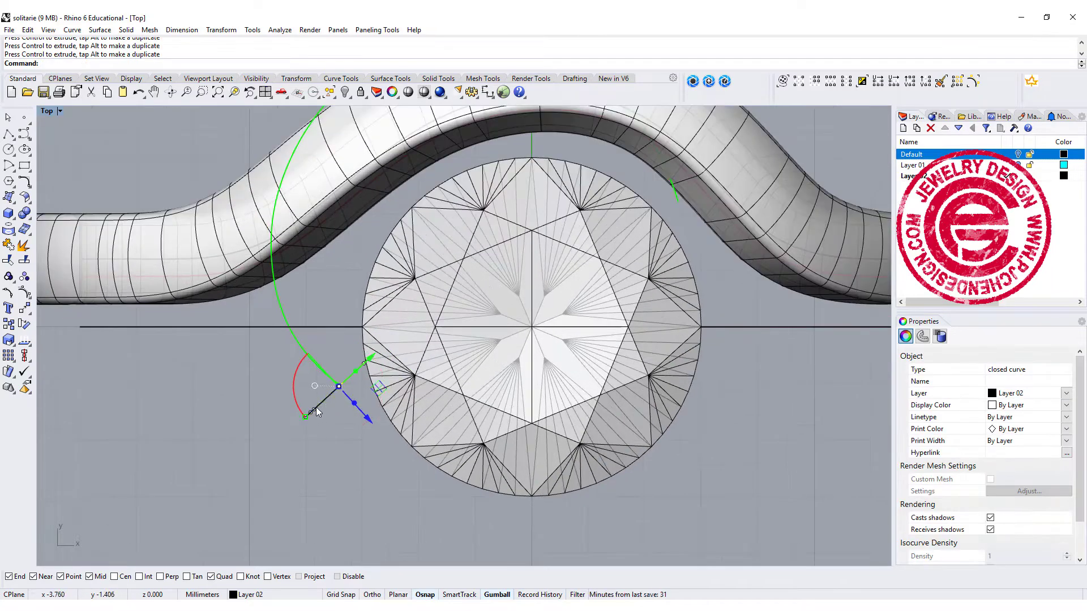
{"action": "left_click_drag", "start_coordinate": [293, 375], "coordinate": [305, 389]}
{"action": "left_click", "coordinate": [240, 386]}
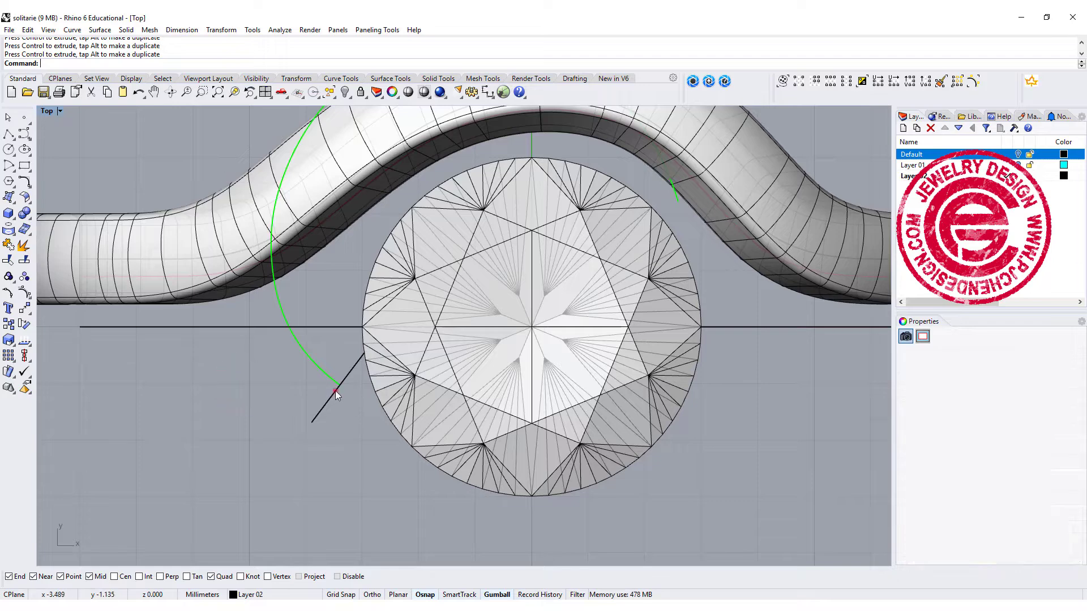
{"action": "left_click", "coordinate": [336, 391]}
{"action": "left_click", "coordinate": [311, 364]}
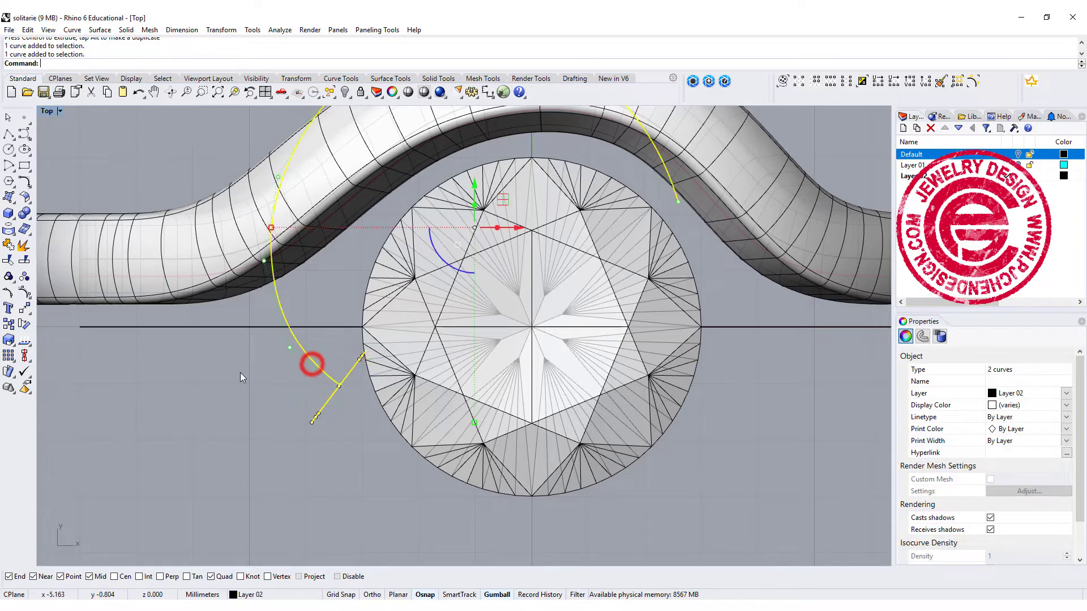
{"action": "scroll", "coordinate": [267, 373], "scroll_direction": "down", "scroll_amount": 3}
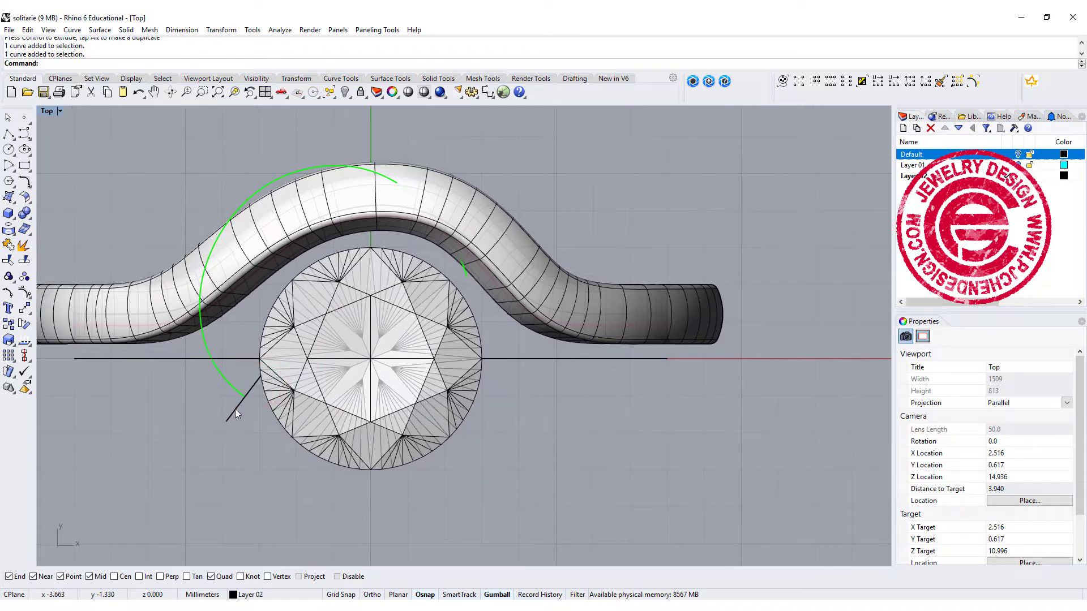
Step: Copy the upright profile by its midpoint to the green curve's other end and rotate the copy perpendicular to the curve
{"action": "left_click", "coordinate": [236, 408]}
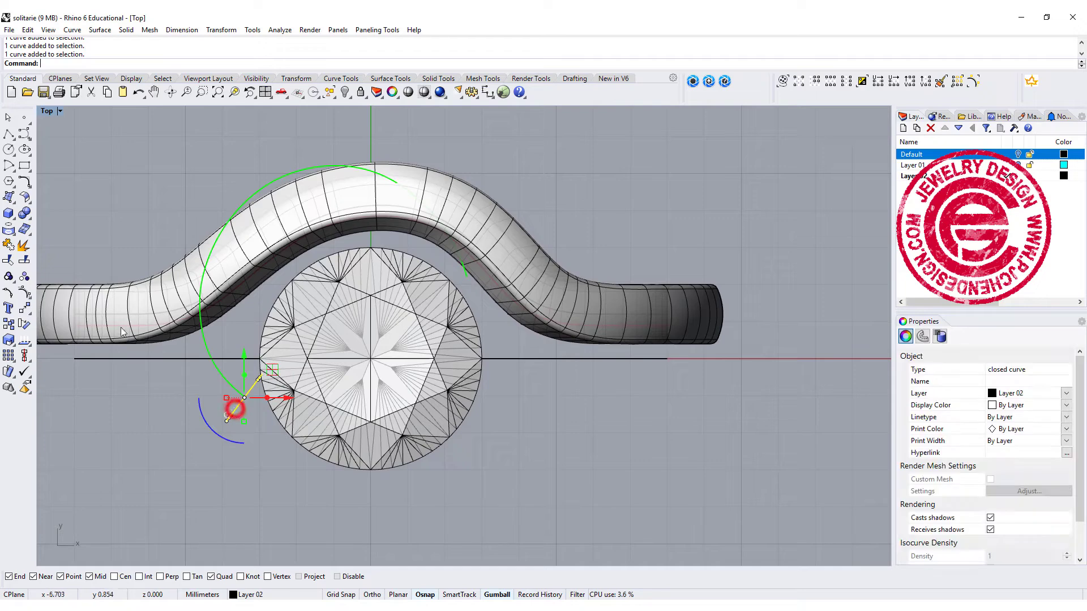
{"action": "left_click", "coordinate": [24, 324]}
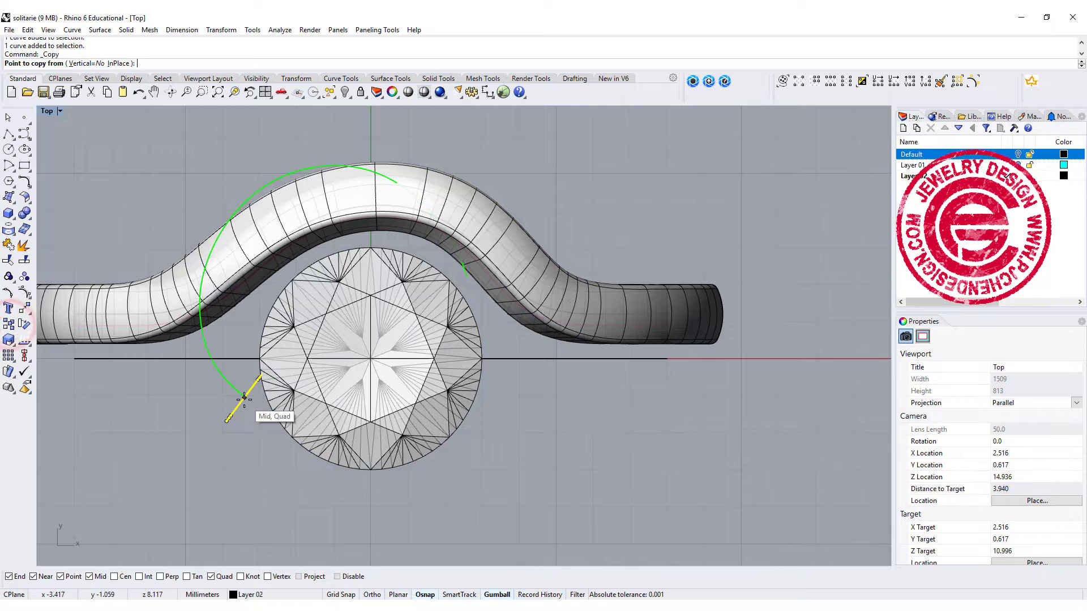
{"action": "left_click", "coordinate": [244, 399]}
{"action": "left_click", "coordinate": [468, 278]}
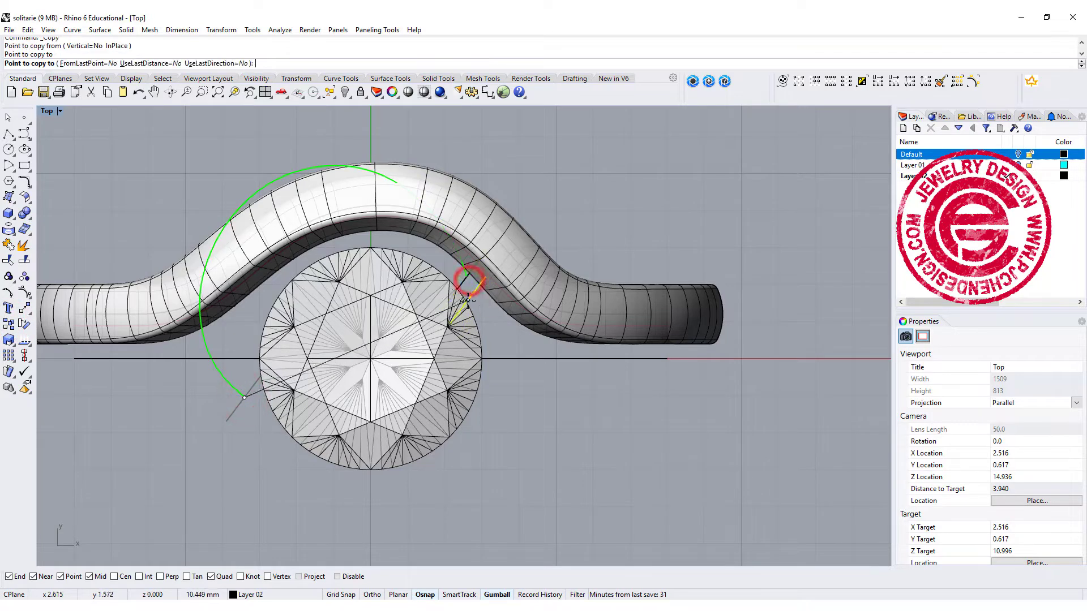
{"action": "key", "text": "Return"}
{"action": "left_click", "coordinate": [451, 295]}
{"action": "left_click_drag", "start_coordinate": [441, 315], "coordinate": [425, 292]}
{"action": "left_click", "coordinate": [172, 193]}
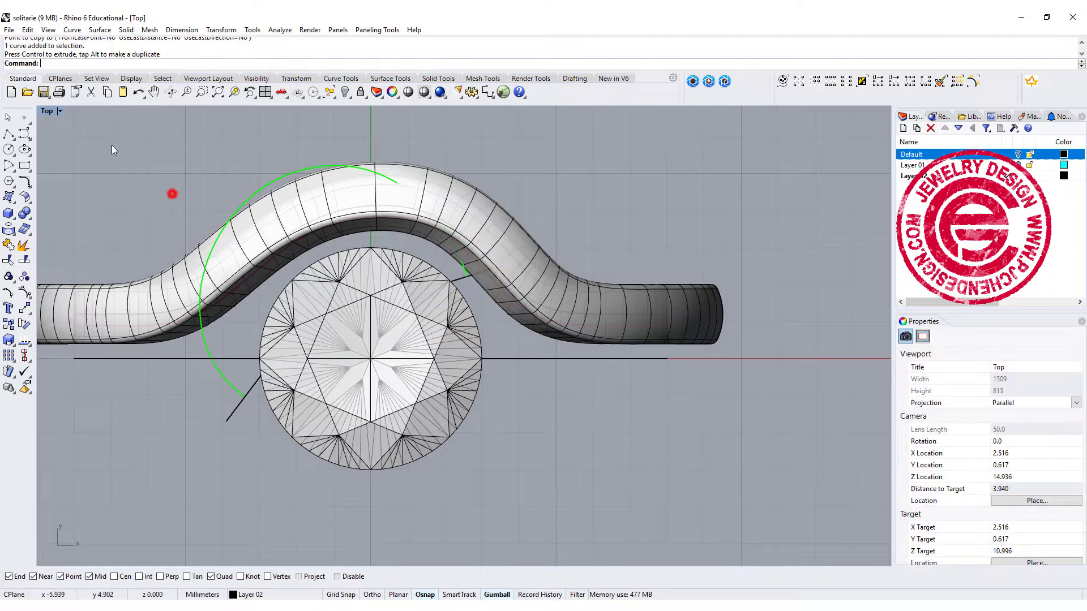
Step: Set the display color of both new profiles to Green
{"action": "double_click", "coordinate": [47, 112]}
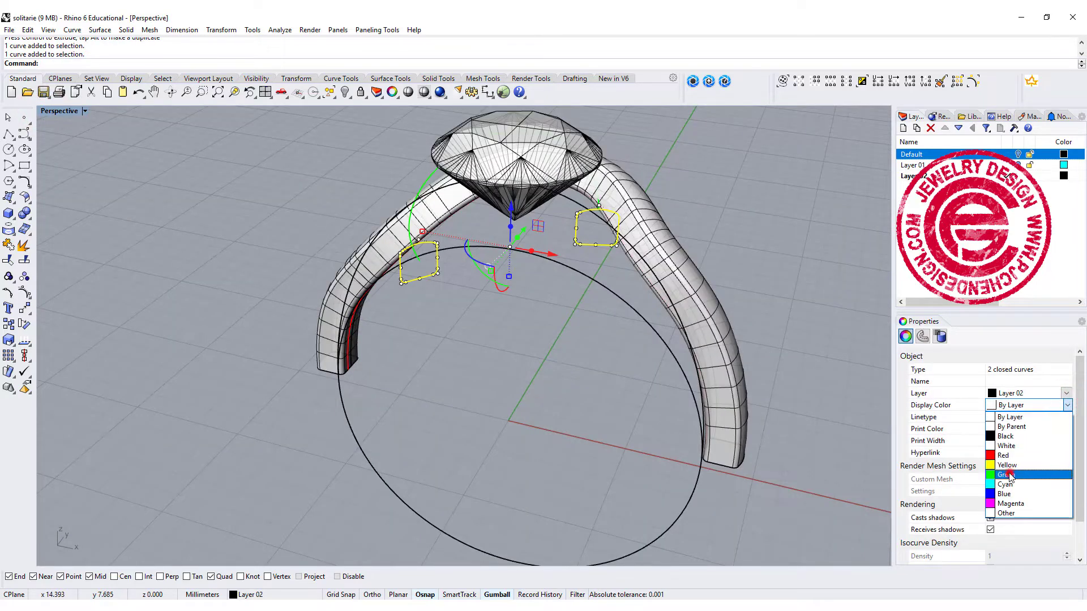
{"action": "left_click", "coordinate": [1010, 473]}
{"action": "left_click", "coordinate": [711, 236]}
Step: Move the first green profile up so the midpoint of its base sits on the green curve's end
{"action": "right_click_drag", "start_coordinate": [711, 236], "coordinate": [419, 317]}
{"action": "scroll", "coordinate": [466, 283], "scroll_direction": "up", "scroll_amount": 2}
{"action": "left_click", "coordinate": [488, 267]}
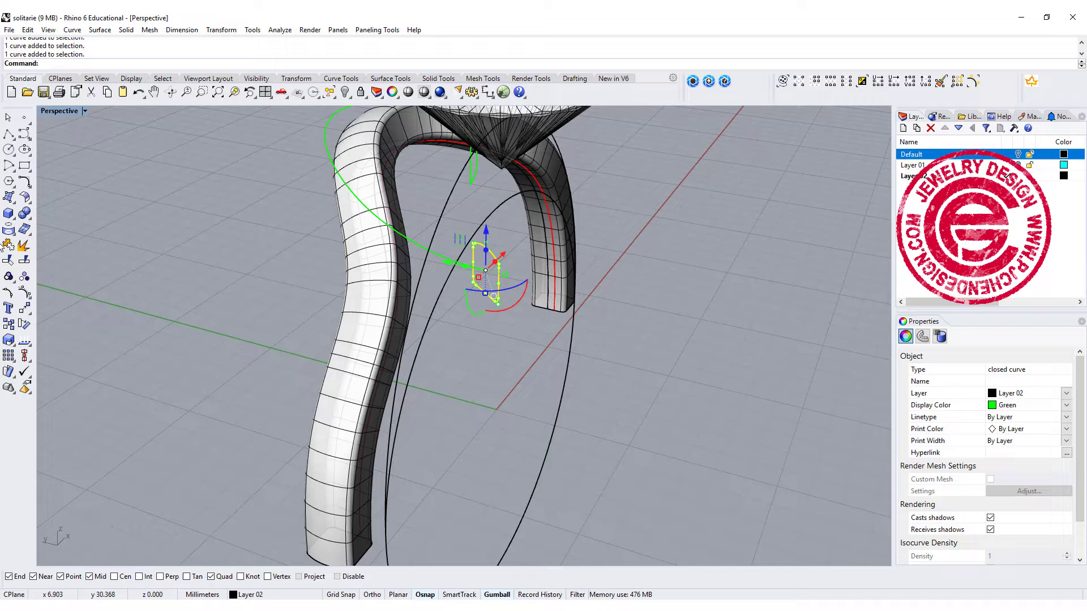
{"action": "left_click", "coordinate": [23, 309]}
{"action": "left_click", "coordinate": [486, 293]}
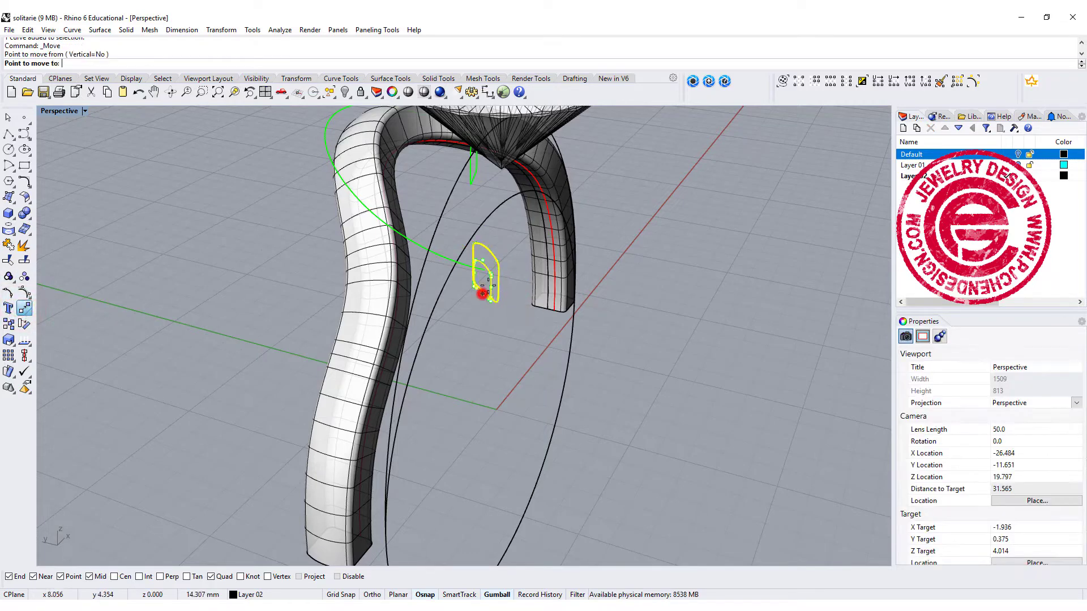
{"action": "left_click", "coordinate": [486, 271]}
Step: Move the second green profile up so the midpoint of its base sits on the green curve's opposite end
{"action": "scroll", "coordinate": [522, 250], "scroll_direction": "down", "scroll_amount": 5}
{"action": "right_click_drag", "start_coordinate": [651, 283], "coordinate": [527, 228]}
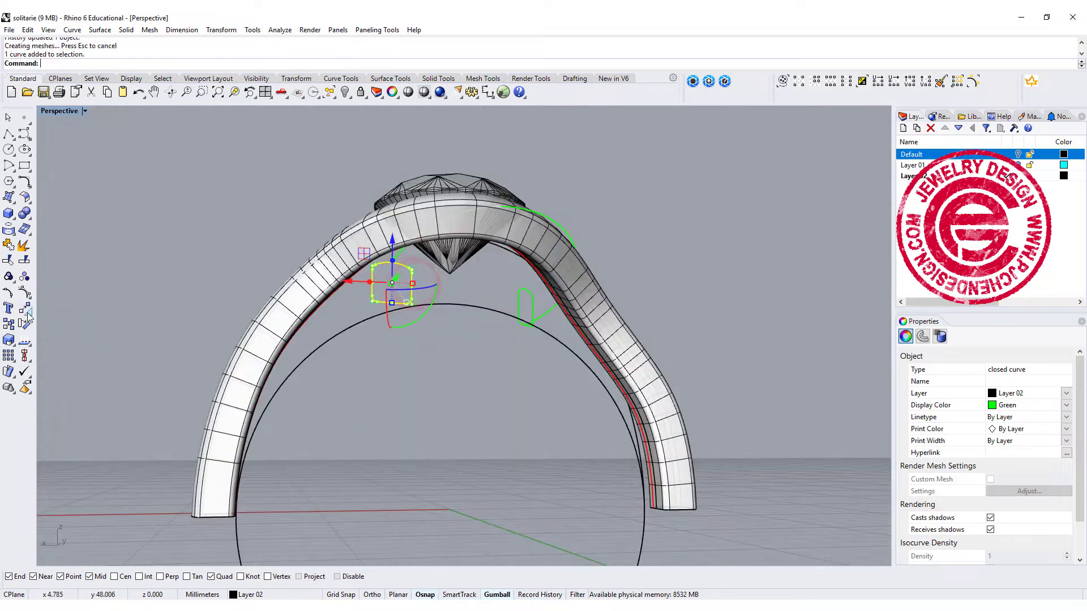
{"action": "left_click", "coordinate": [25, 308]}
{"action": "left_click", "coordinate": [392, 303]}
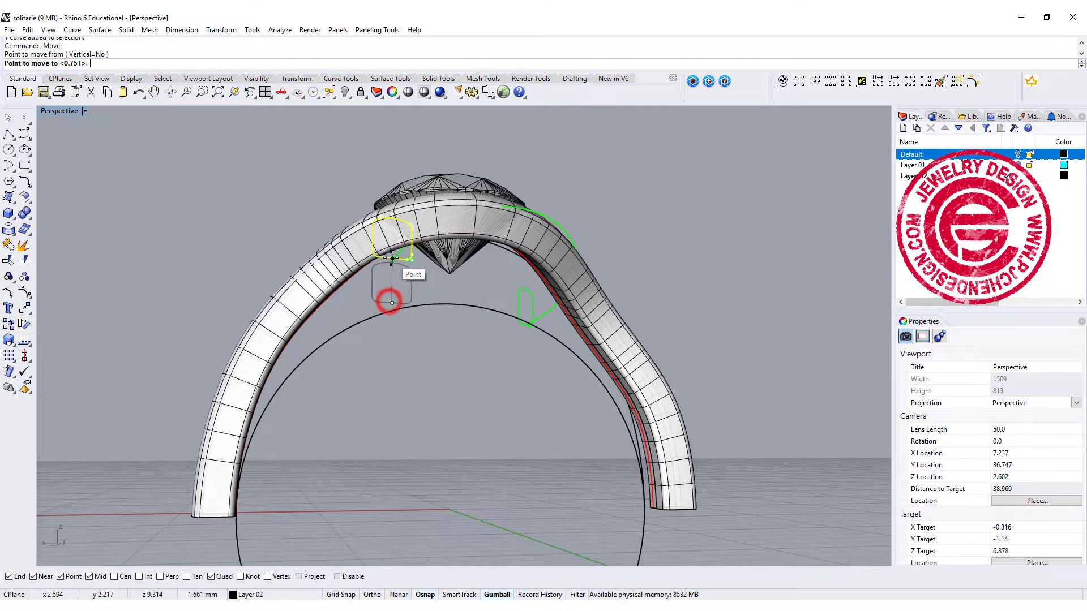
{"action": "left_click", "coordinate": [393, 263]}
{"action": "right_click_drag", "start_coordinate": [393, 262], "coordinate": [640, 230]}
{"action": "left_click", "coordinate": [638, 231]}
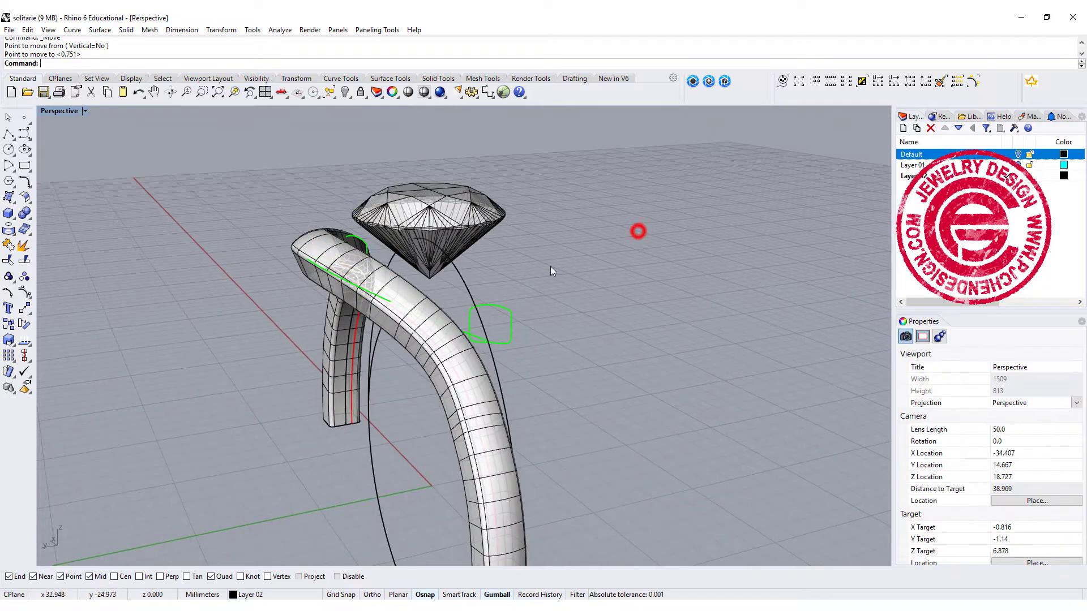
Step: Start Sweep 1 Rail along the green curve with its two end profiles as cross sections and history recording enabled
{"action": "right_click_drag", "start_coordinate": [502, 285], "coordinate": [495, 287]}
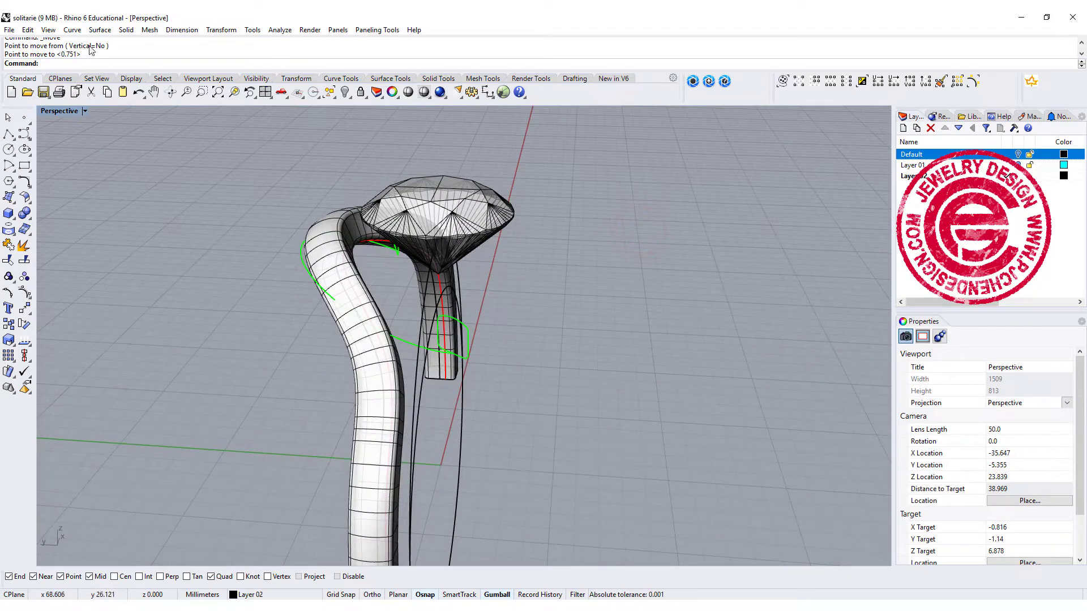
{"action": "left_click", "coordinate": [99, 31]}
{"action": "left_click", "coordinate": [107, 65]}
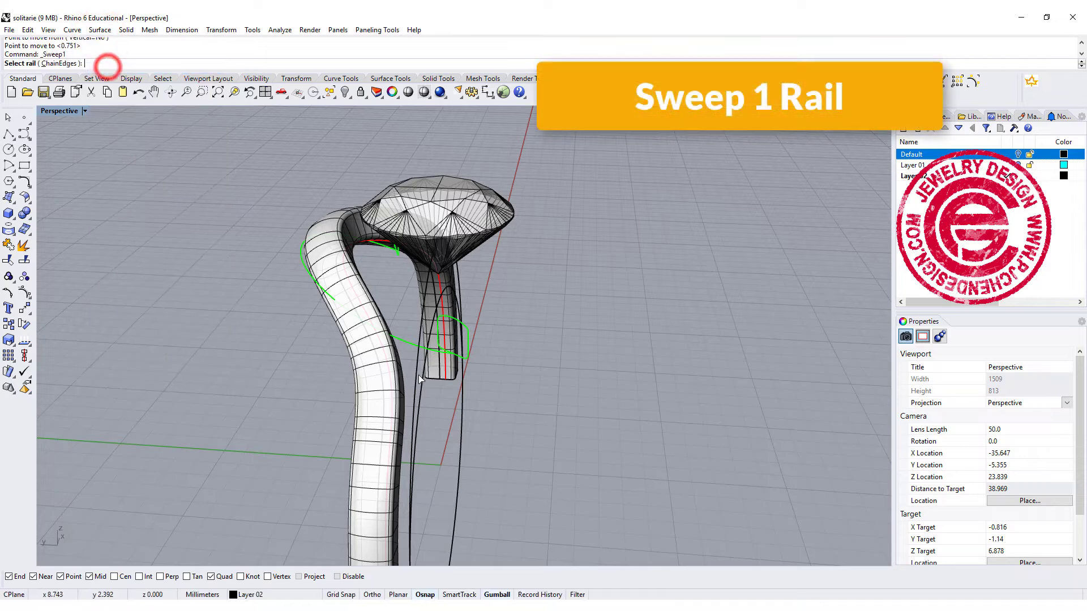
{"action": "left_click", "coordinate": [409, 343]}
{"action": "left_click", "coordinate": [472, 344]}
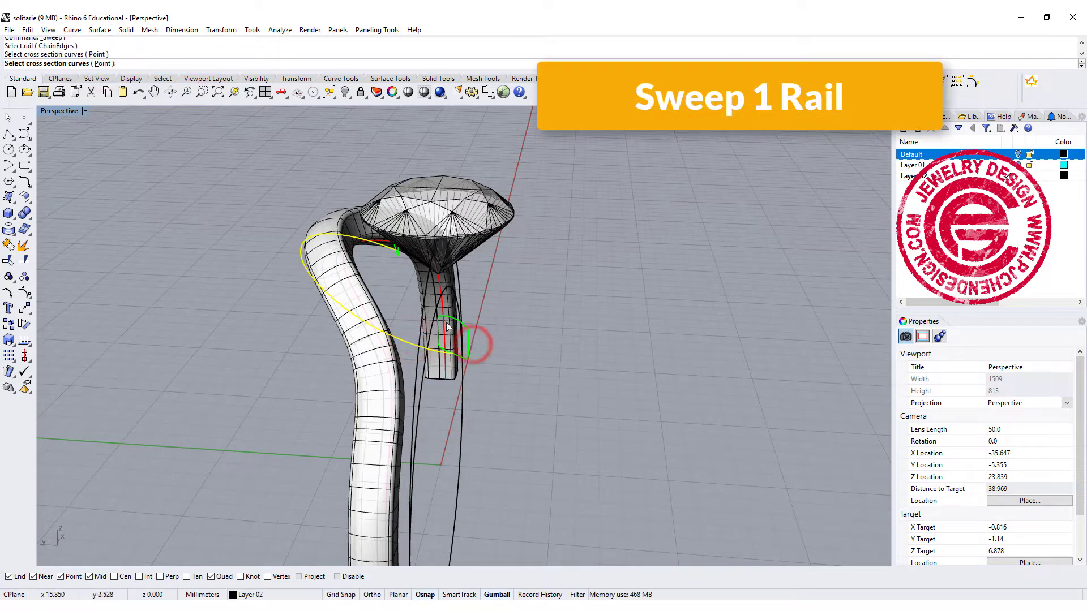
{"action": "left_click", "coordinate": [468, 340]}
{"action": "right_click_drag", "start_coordinate": [469, 340], "coordinate": [471, 269]}
{"action": "key", "text": "Return"}
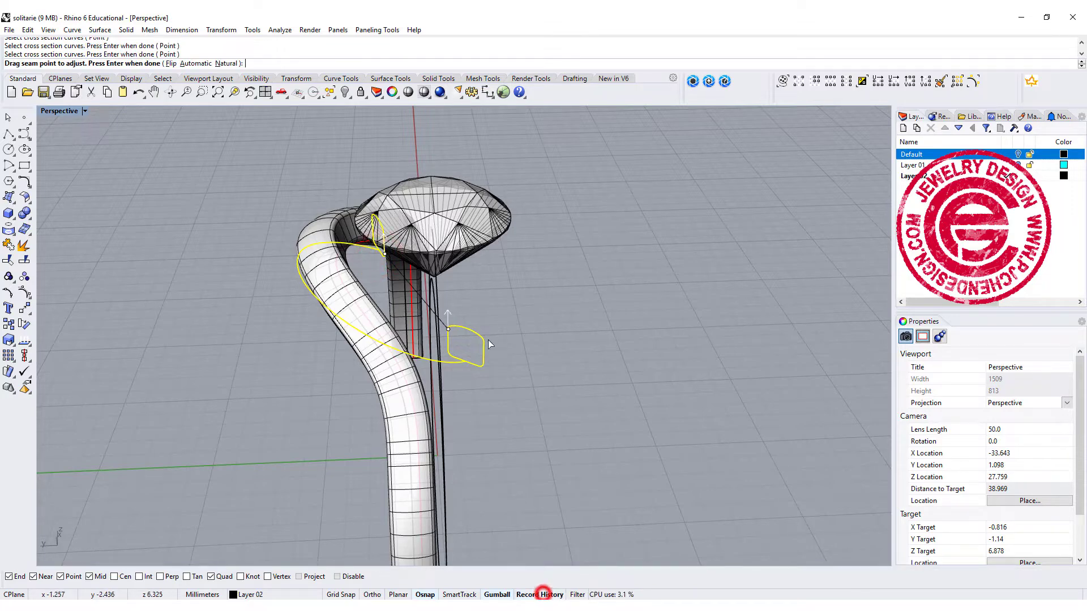
Step: Align the seam points at the base midpoints of both profiles and complete the sweep
{"action": "left_click_drag", "start_coordinate": [447, 329], "coordinate": [462, 364]}
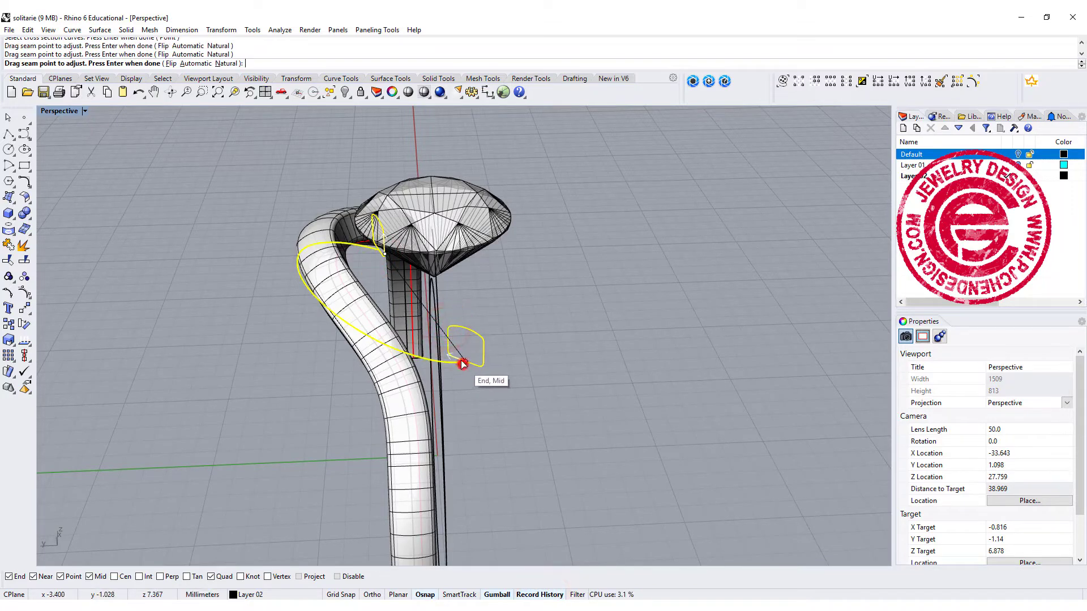
{"action": "left_click_drag", "start_coordinate": [357, 297], "coordinate": [344, 294]}
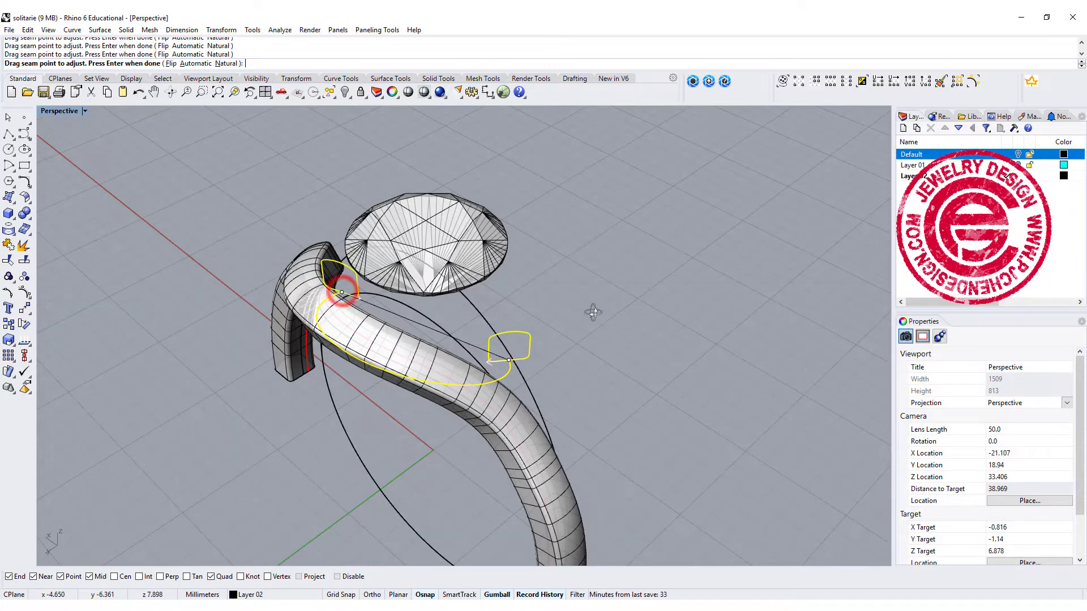
{"action": "right_click_drag", "start_coordinate": [593, 311], "coordinate": [426, 283]}
{"action": "key", "text": "Return"}
{"action": "key", "text": "Return"}
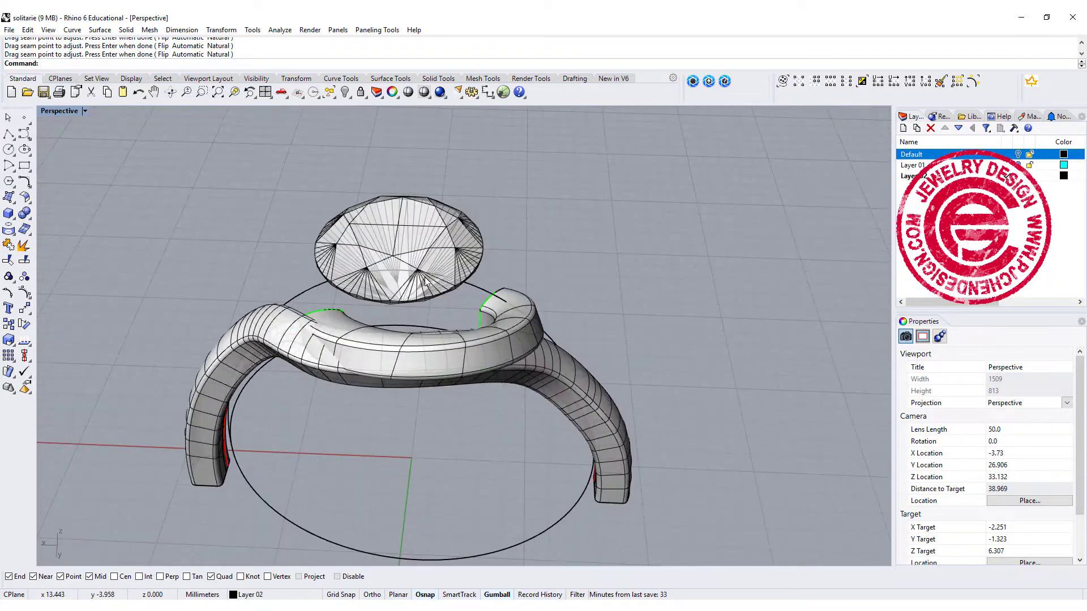
Step: Lower one end profile of the new green-rail band slightly along Z so the swept surface follows
{"action": "left_click", "coordinate": [325, 310]}
{"action": "left_click", "coordinate": [355, 338]}
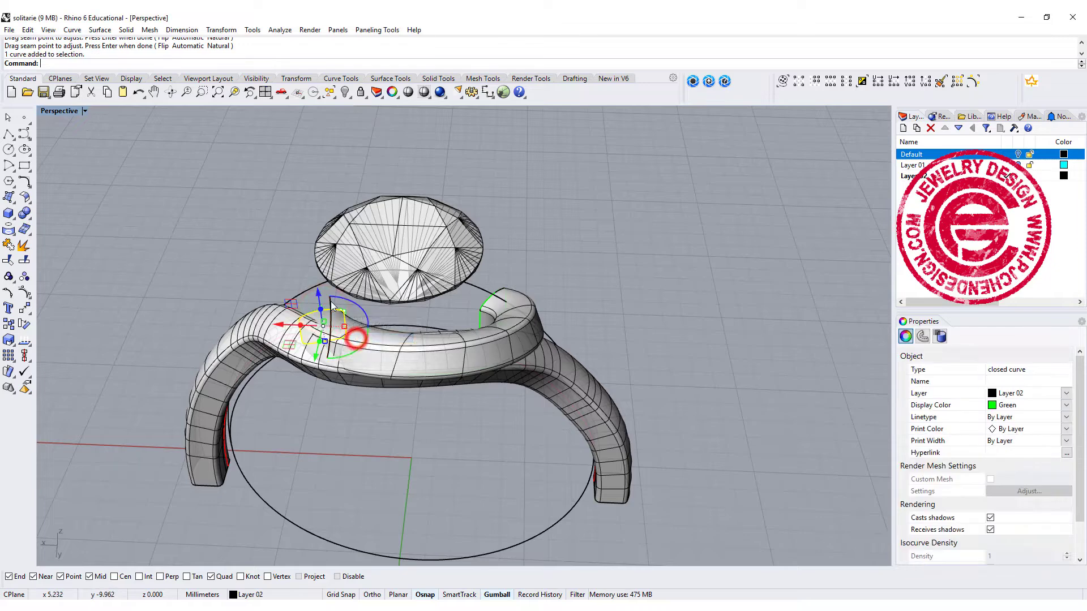
{"action": "right_click_drag", "start_coordinate": [356, 338], "coordinate": [330, 255]}
{"action": "left_click_drag", "start_coordinate": [330, 255], "coordinate": [330, 275]}
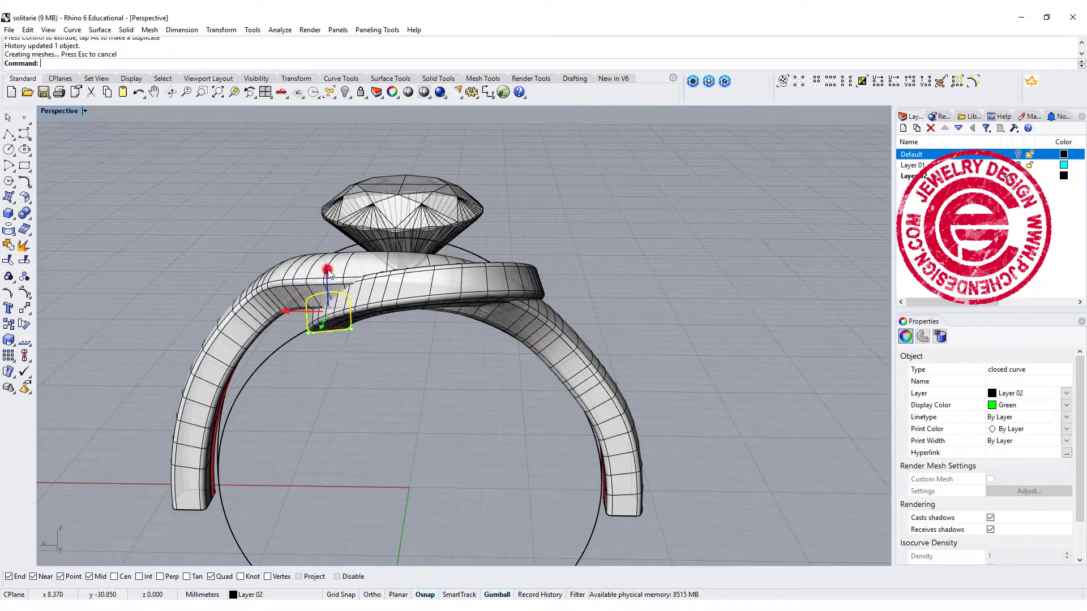
Step: Shift the red rail's two middle control points, together with the selected green end profile, slightly along Y toward the stone
{"action": "right_click_drag", "start_coordinate": [553, 260], "coordinate": [530, 204]}
{"action": "left_click", "coordinate": [535, 198]}
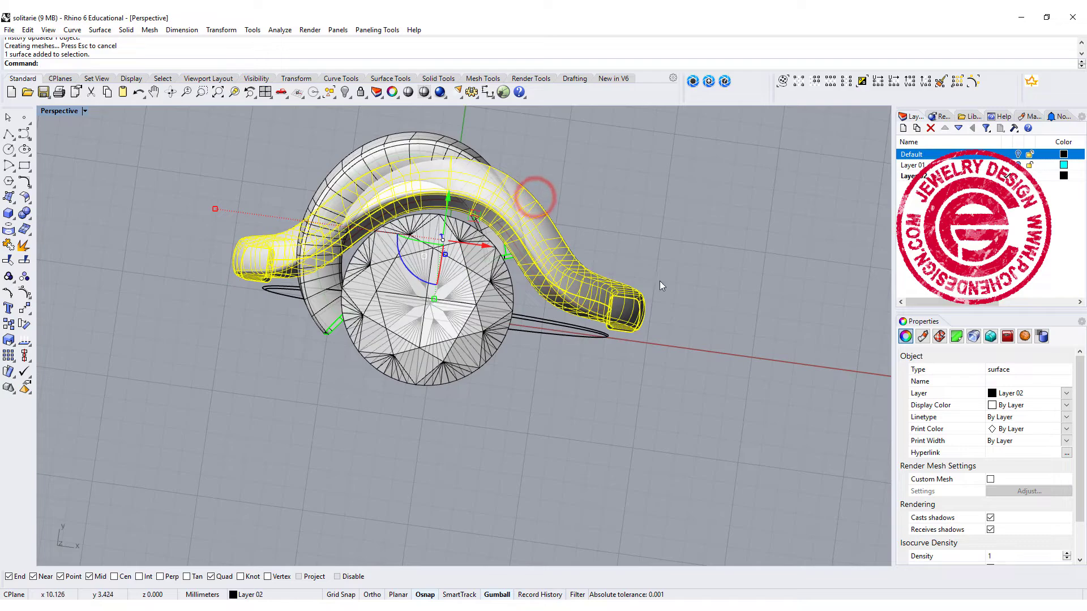
{"action": "right_click_drag", "start_coordinate": [661, 286], "coordinate": [554, 186]}
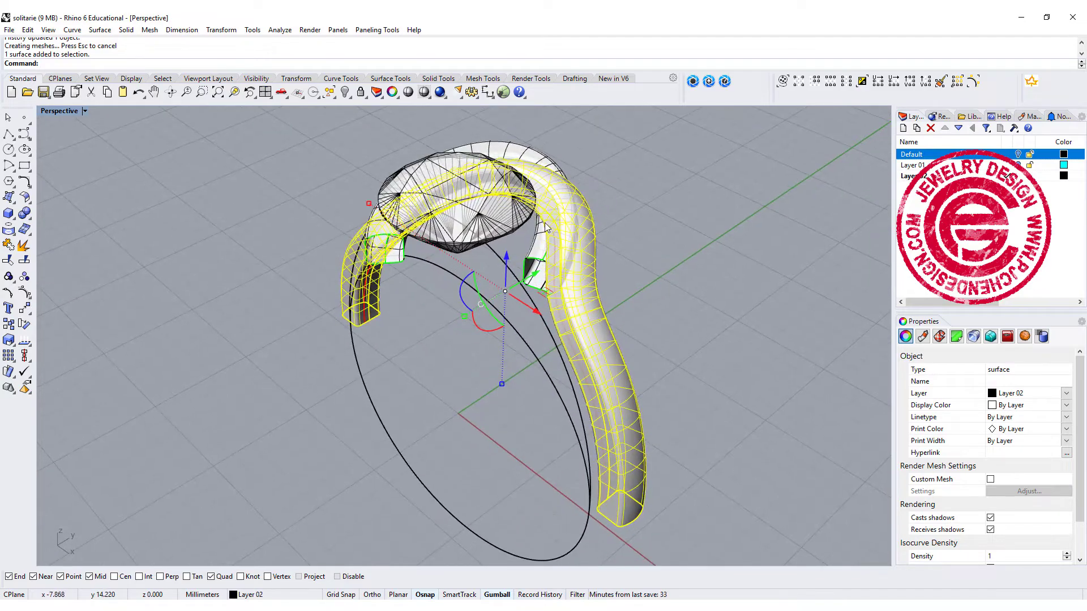
{"action": "left_click", "coordinate": [641, 224]}
{"action": "right_click_drag", "start_coordinate": [441, 345], "coordinate": [588, 267]}
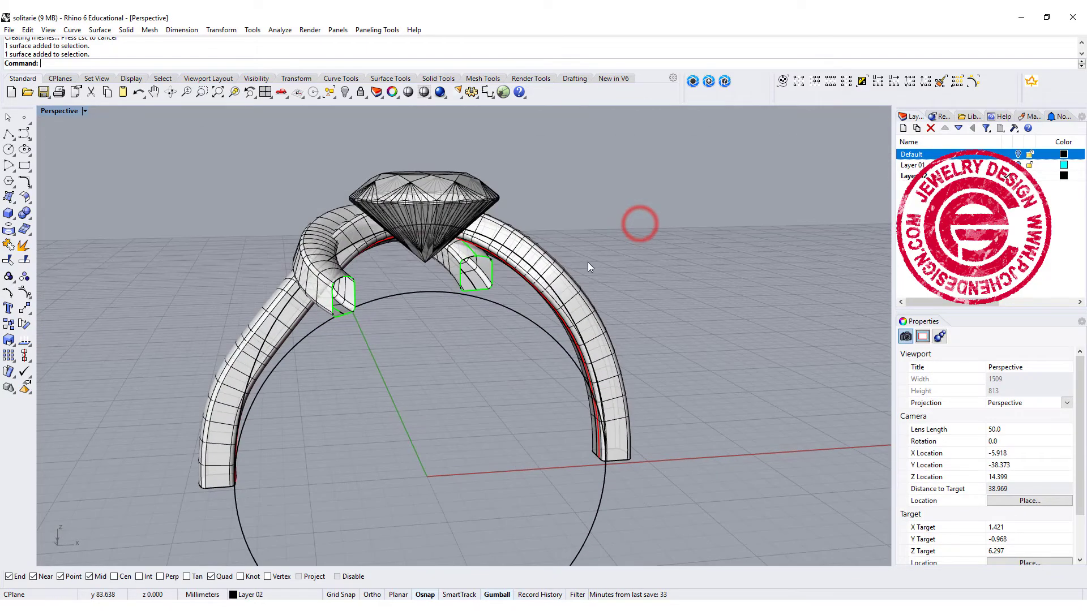
{"action": "left_click", "coordinate": [534, 290]}
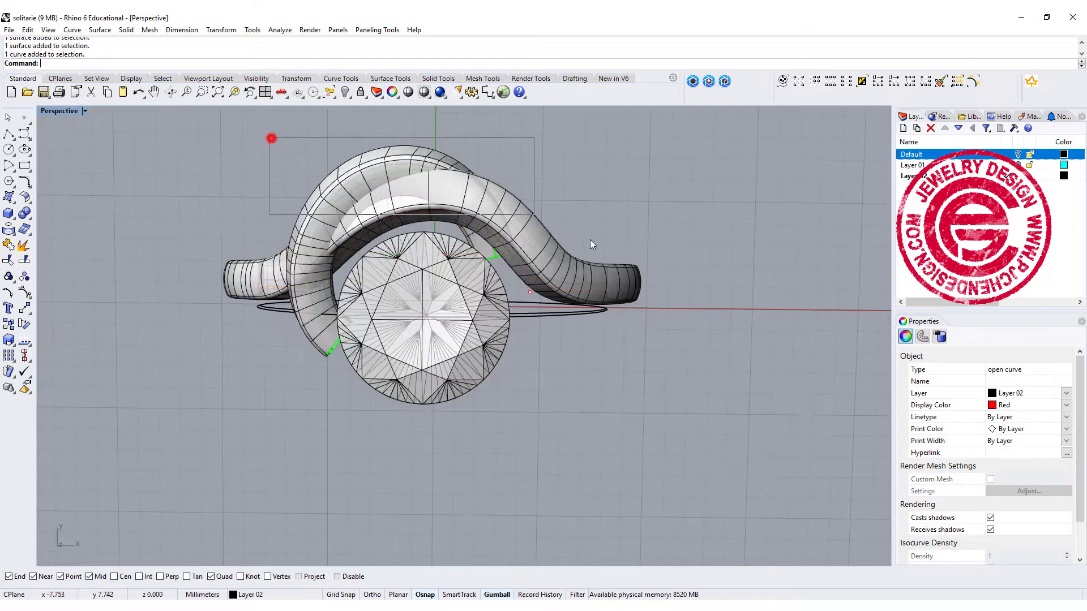
{"action": "left_click", "coordinate": [272, 138]}
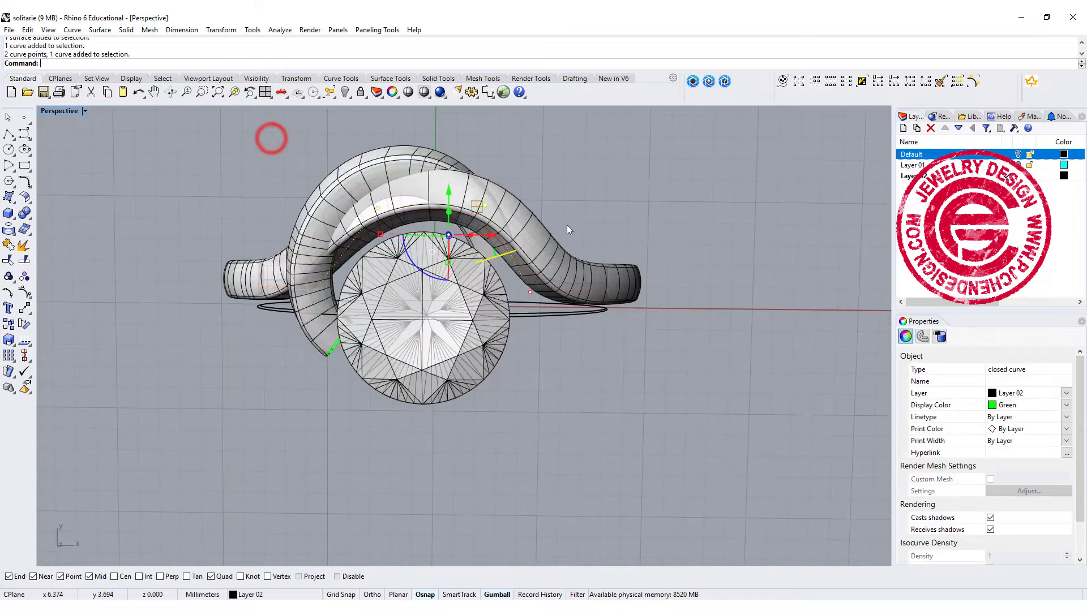
{"action": "left_click_drag", "start_coordinate": [449, 193], "coordinate": [451, 205]}
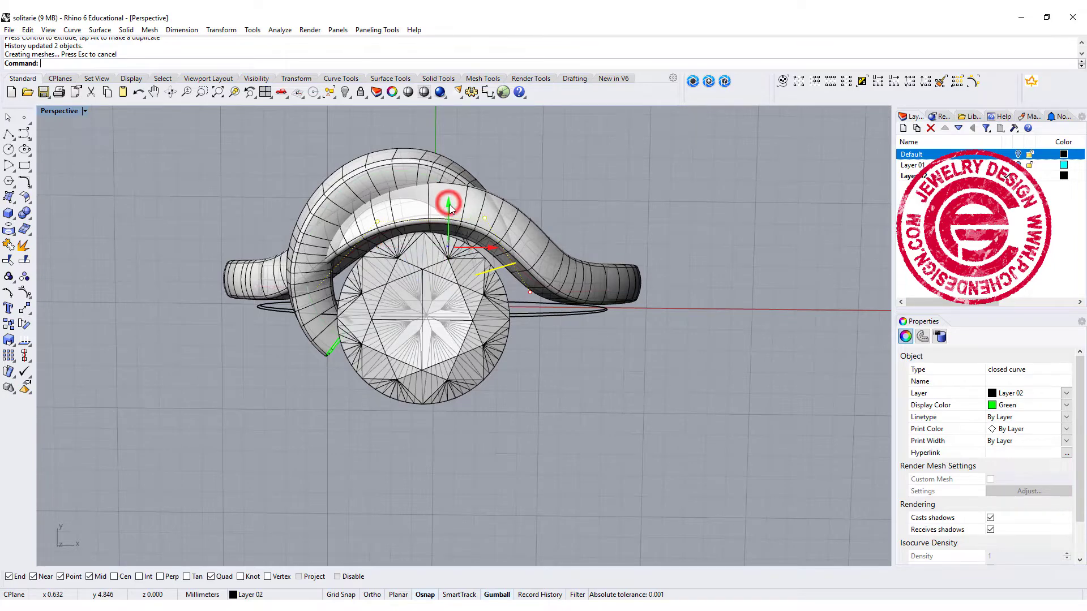
{"action": "left_click", "coordinate": [450, 205]}
{"action": "left_click", "coordinate": [526, 186]}
Step: Delete the swept band surface built along the green rail, keeping its rail and profile curves
{"action": "right_click_drag", "start_coordinate": [527, 186], "coordinate": [575, 163]}
{"action": "scroll", "coordinate": [300, 278], "scroll_direction": "up", "scroll_amount": 5}
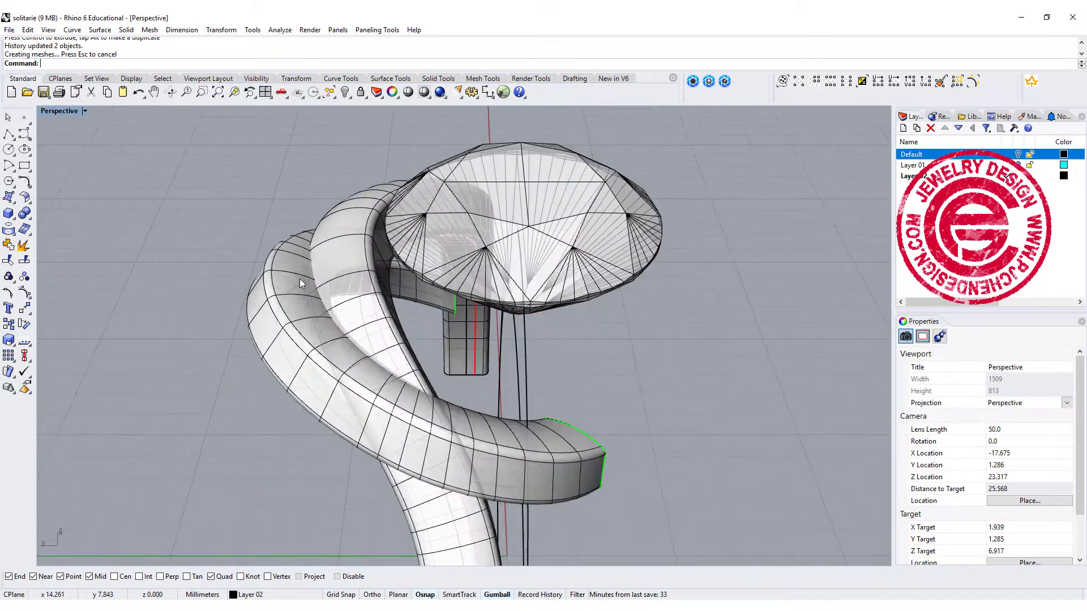
{"action": "right_click_drag", "start_coordinate": [300, 279], "coordinate": [249, 243]}
{"action": "left_click", "coordinate": [267, 189]}
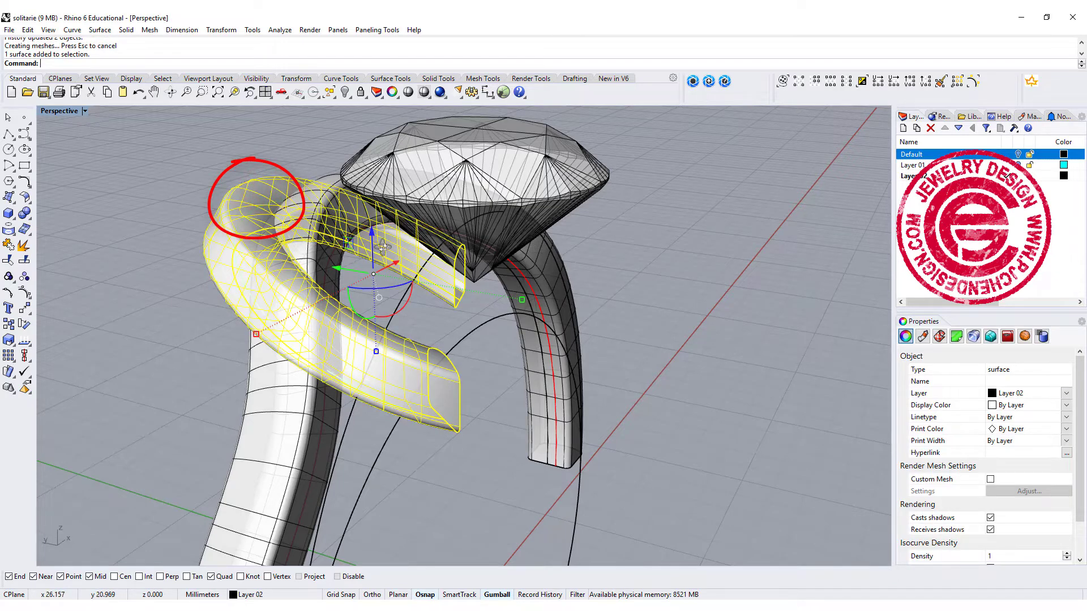
{"action": "right_click_drag", "start_coordinate": [384, 247], "coordinate": [431, 246]}
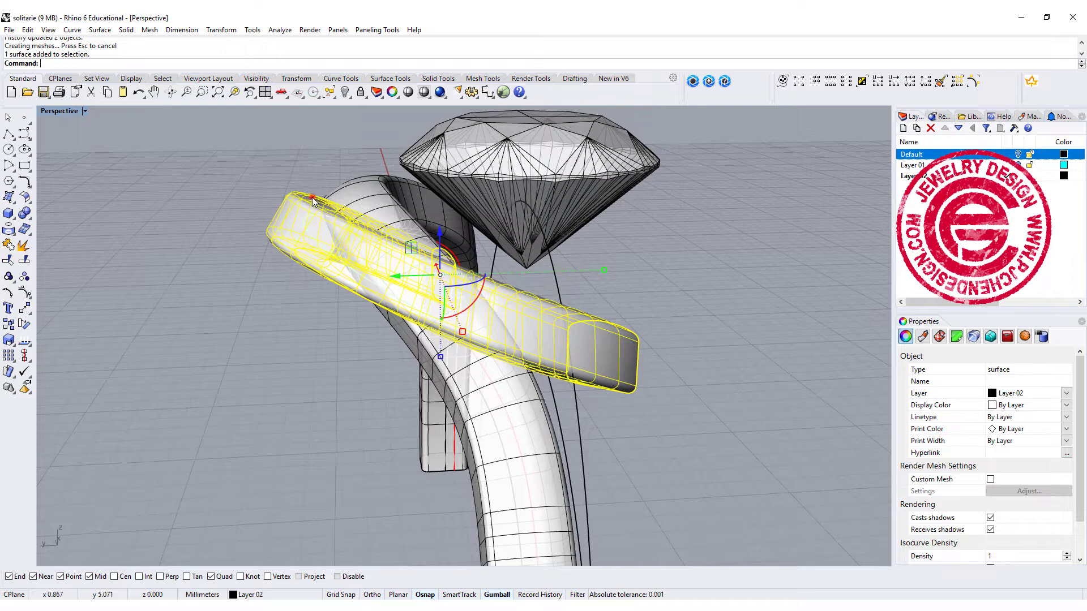
{"action": "left_click", "coordinate": [290, 228]}
{"action": "key", "text": "Delete"}
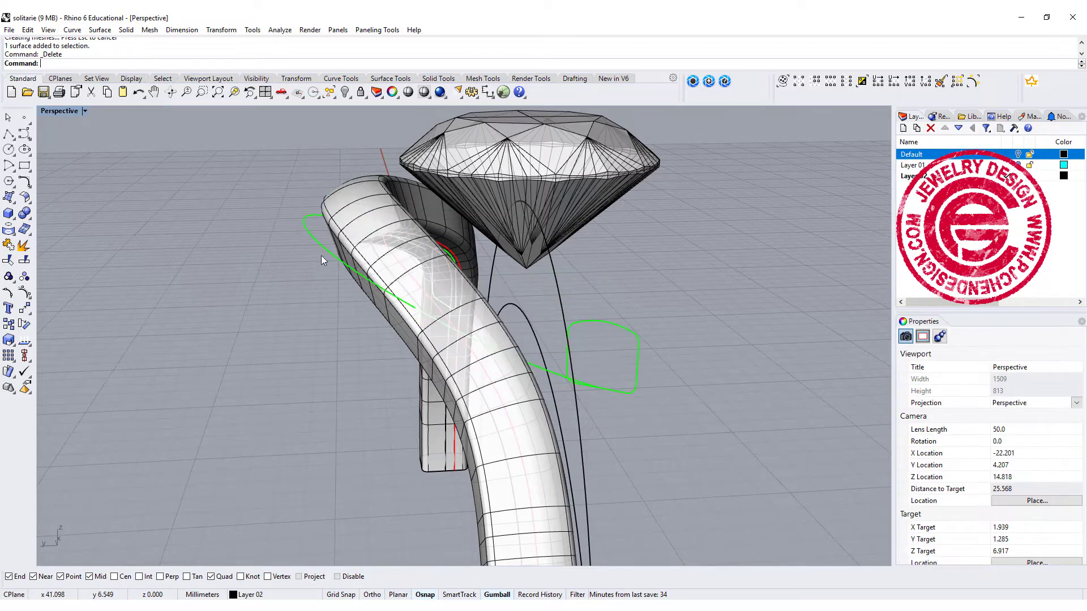
Step: Copy the green end profile from its base midpoint to the quadrant point at the middle of the green rail
{"action": "right_click_drag", "start_coordinate": [321, 255], "coordinate": [560, 378]}
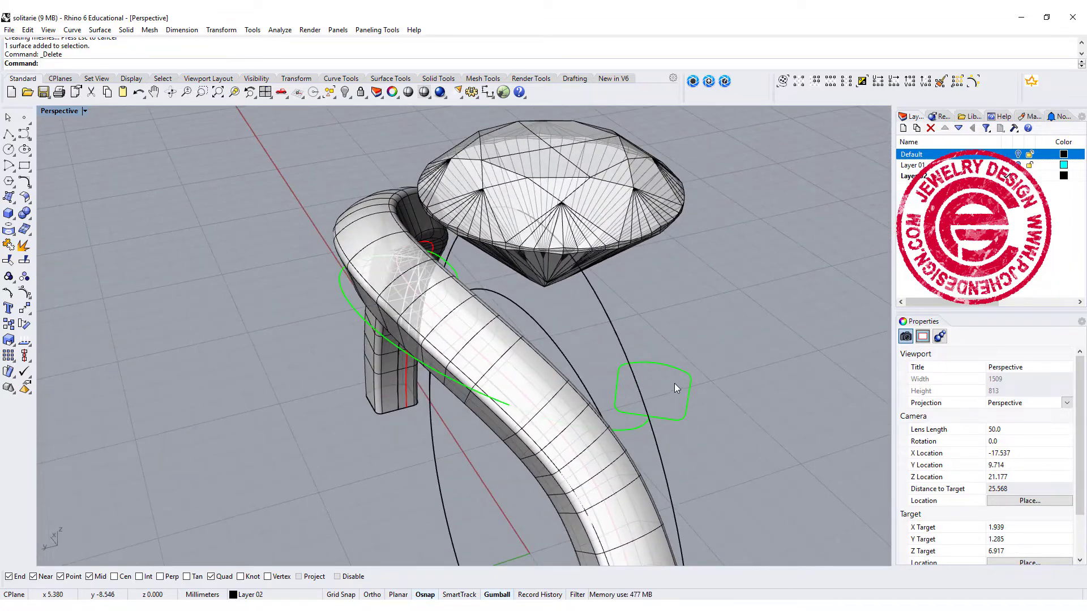
{"action": "right_click_drag", "start_coordinate": [675, 389], "coordinate": [672, 332]}
{"action": "left_click", "coordinate": [678, 345]}
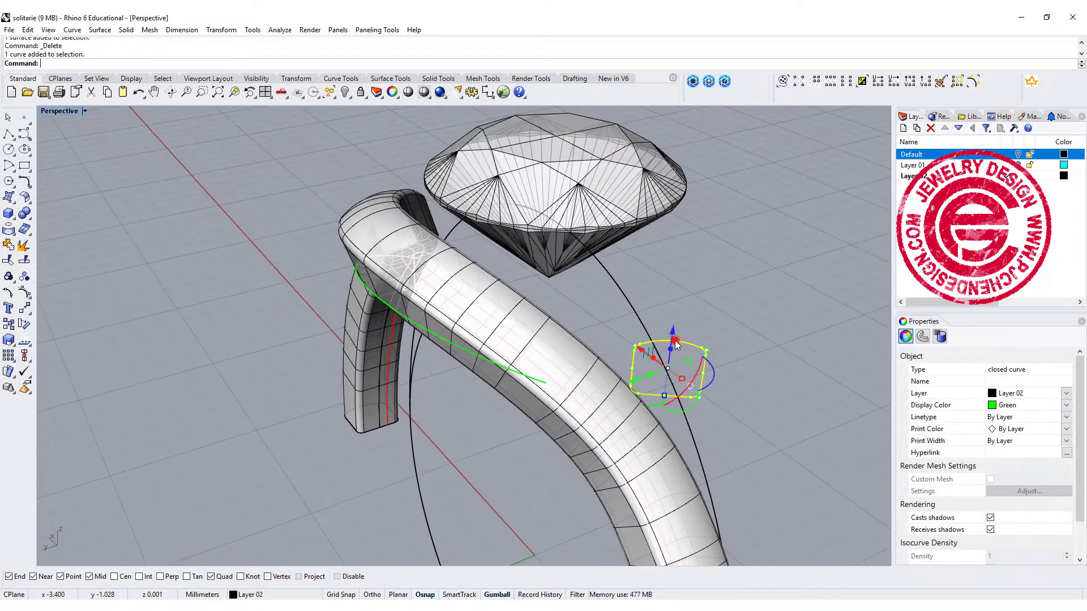
{"action": "left_click", "coordinate": [10, 310]}
{"action": "left_click", "coordinate": [664, 395]}
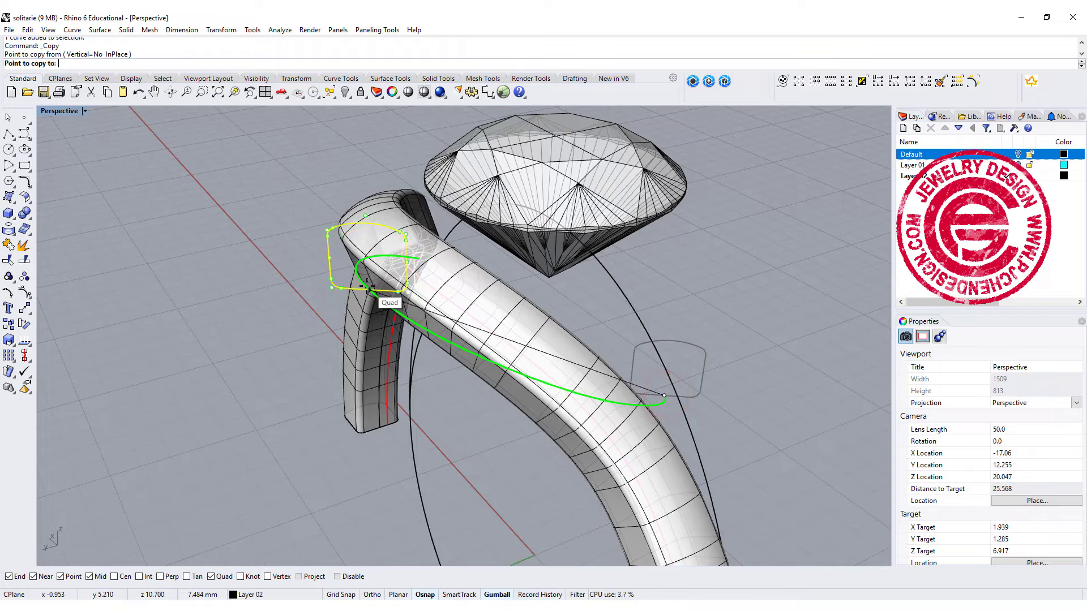
{"action": "left_click", "coordinate": [366, 287]}
{"action": "key", "text": "Return"}
Step: Rotate the copied middle profile in the Top view so it stands perpendicular to the green rail
{"action": "left_click", "coordinate": [331, 287]}
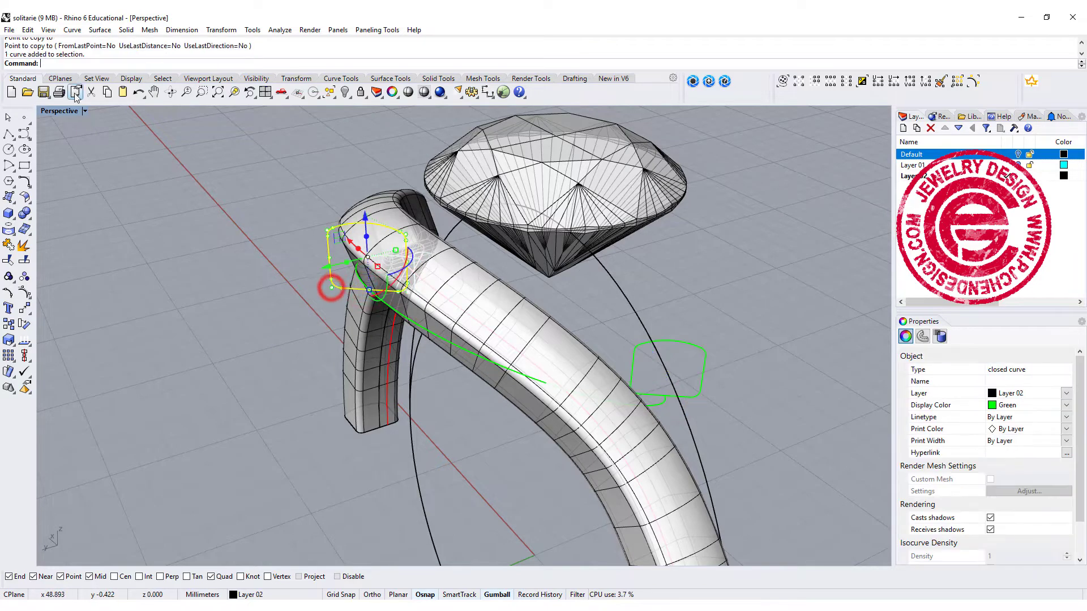
{"action": "double_click", "coordinate": [57, 111]}
{"action": "scroll", "coordinate": [242, 191], "scroll_direction": "up", "scroll_amount": 4}
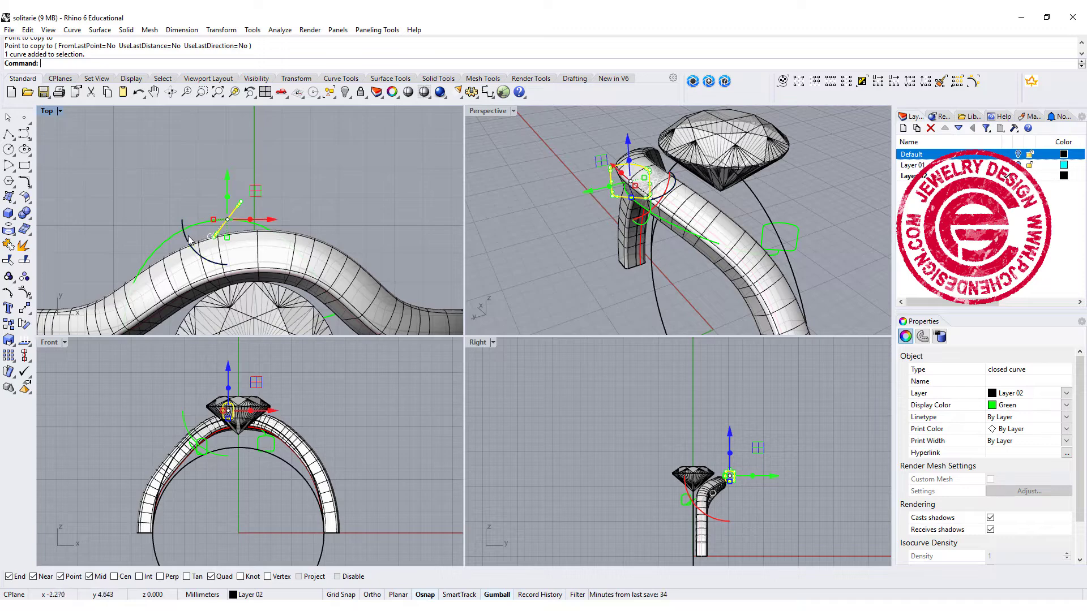
{"action": "left_click_drag", "start_coordinate": [189, 239], "coordinate": [207, 260]}
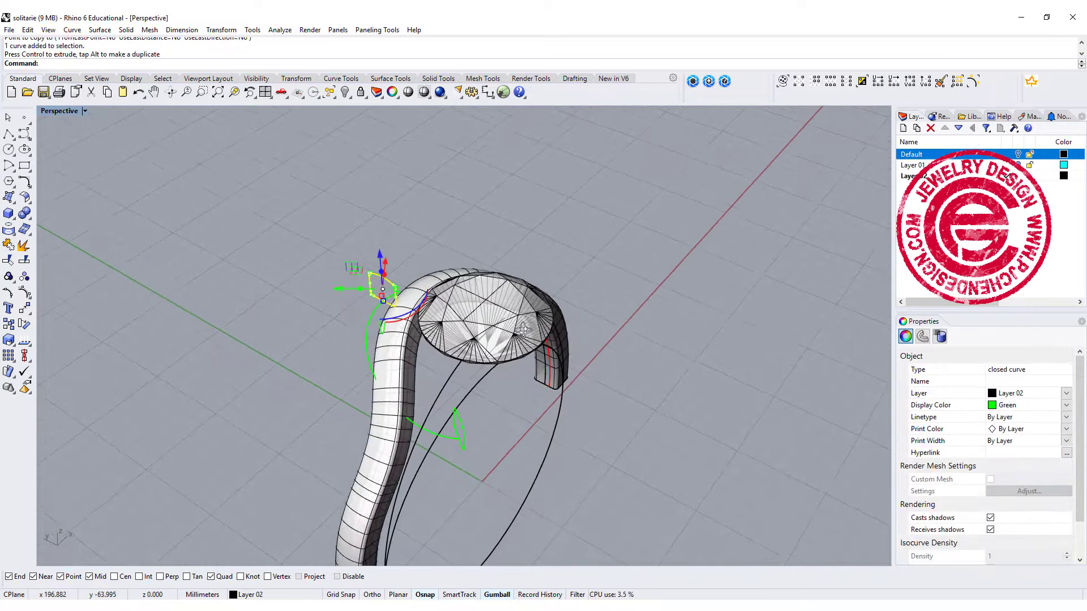
{"action": "right_click_drag", "start_coordinate": [594, 354], "coordinate": [583, 329]}
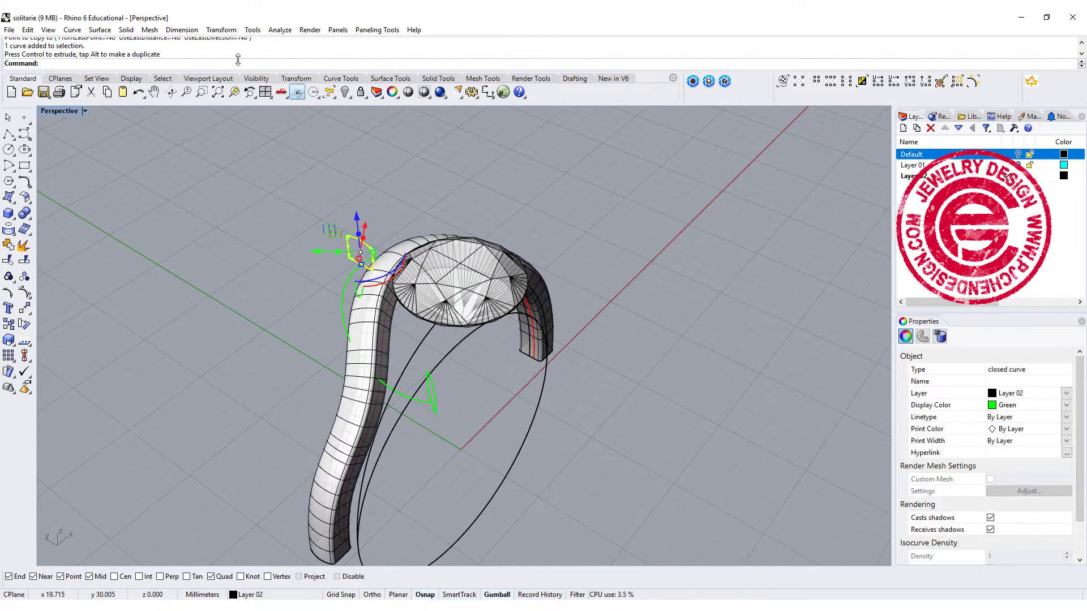
{"action": "left_click", "coordinate": [116, 188]}
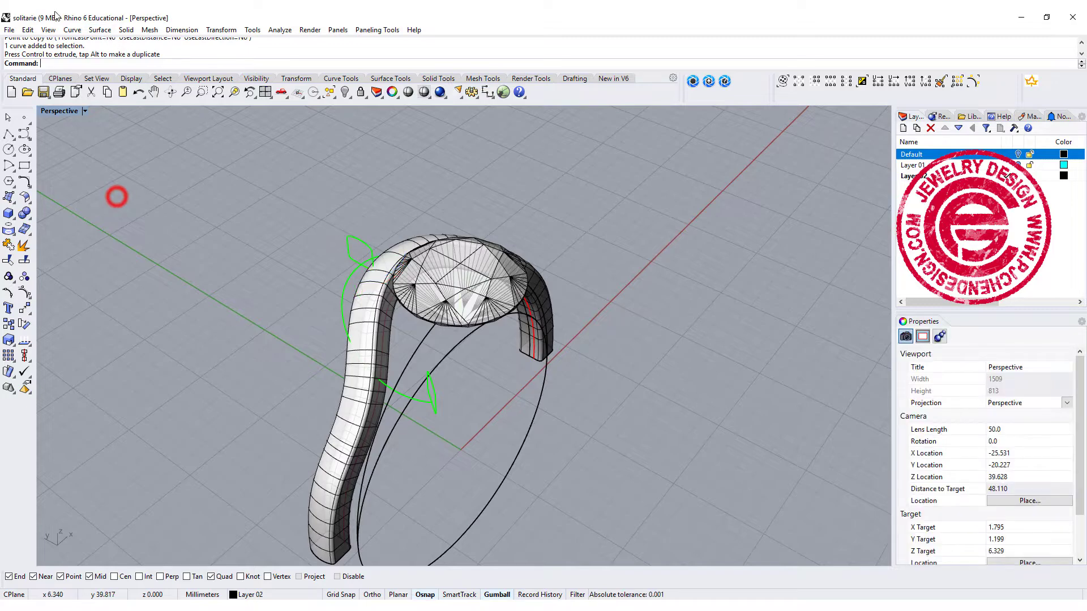
Step: Start Sweep 1 Rail along the green curve with all three profiles as cross sections and history recording enabled
{"action": "left_click", "coordinate": [100, 29]}
{"action": "left_click", "coordinate": [113, 67]}
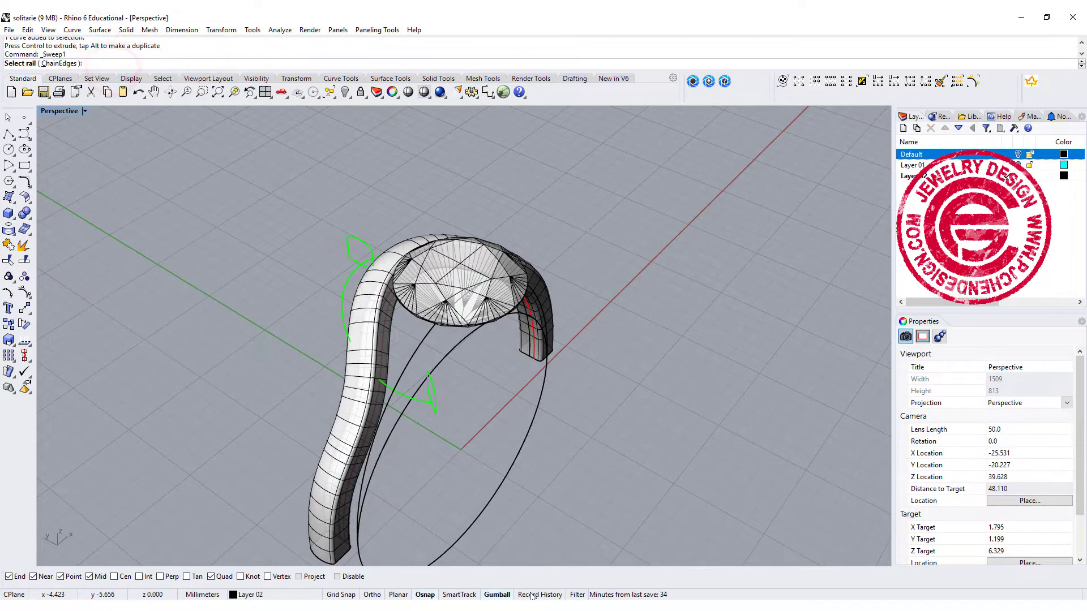
{"action": "left_click", "coordinate": [400, 396]}
{"action": "left_click", "coordinate": [436, 411]}
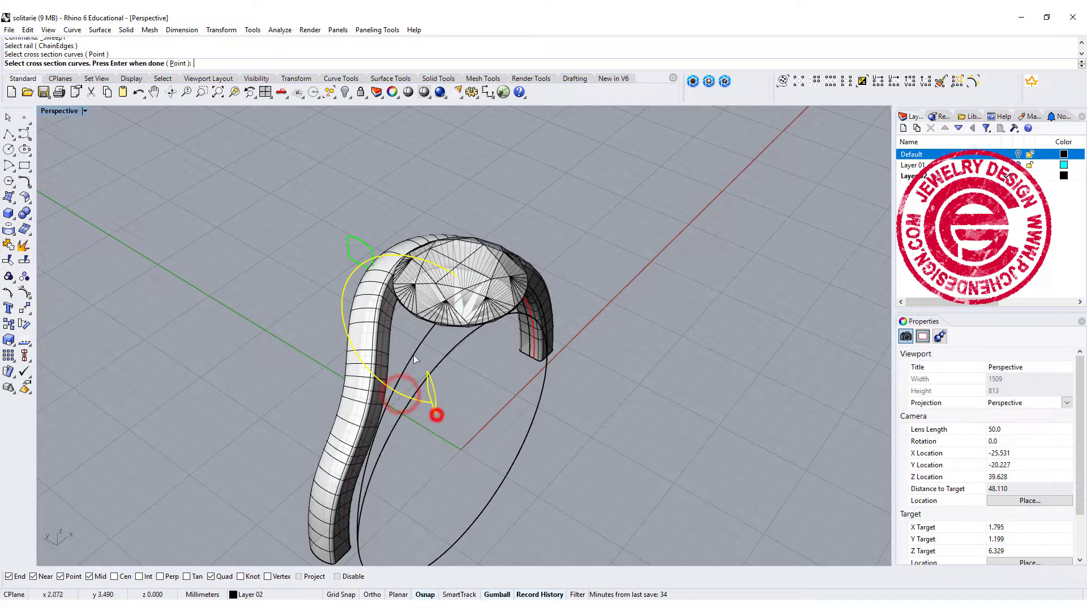
{"action": "left_click", "coordinate": [351, 242]}
{"action": "right_click_drag", "start_coordinate": [562, 264], "coordinate": [482, 307]}
{"action": "left_click", "coordinate": [435, 190]}
{"action": "left_click", "coordinate": [482, 289]}
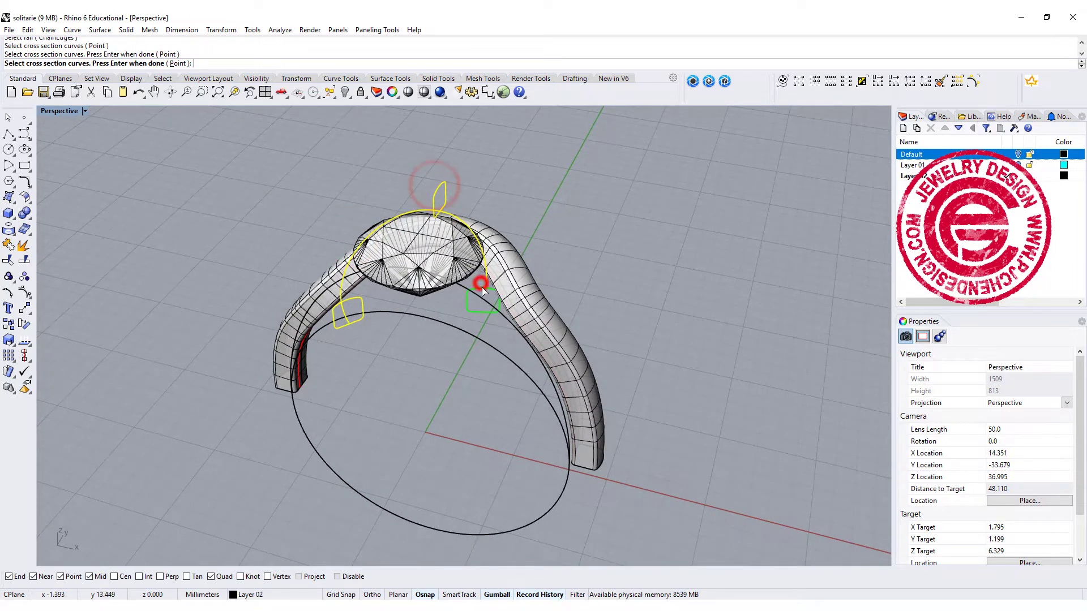
{"action": "key", "text": "Return"}
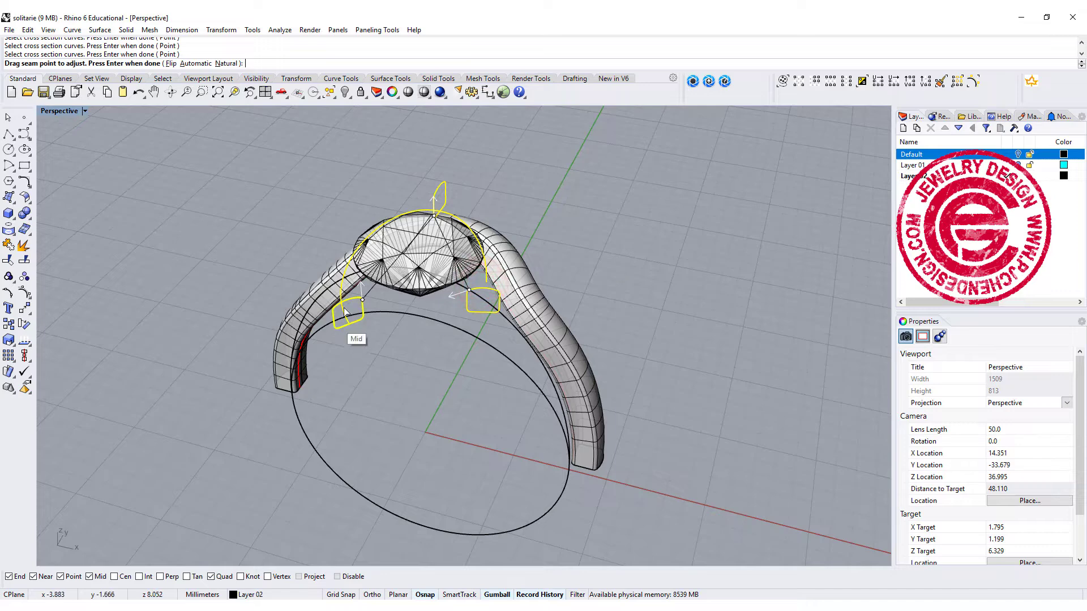
Step: Align the seam points at the base midpoints of all three profiles and complete the Freeform sweep with unchanged cross sections
{"action": "left_click", "coordinate": [363, 299]}
{"action": "left_click", "coordinate": [351, 324]}
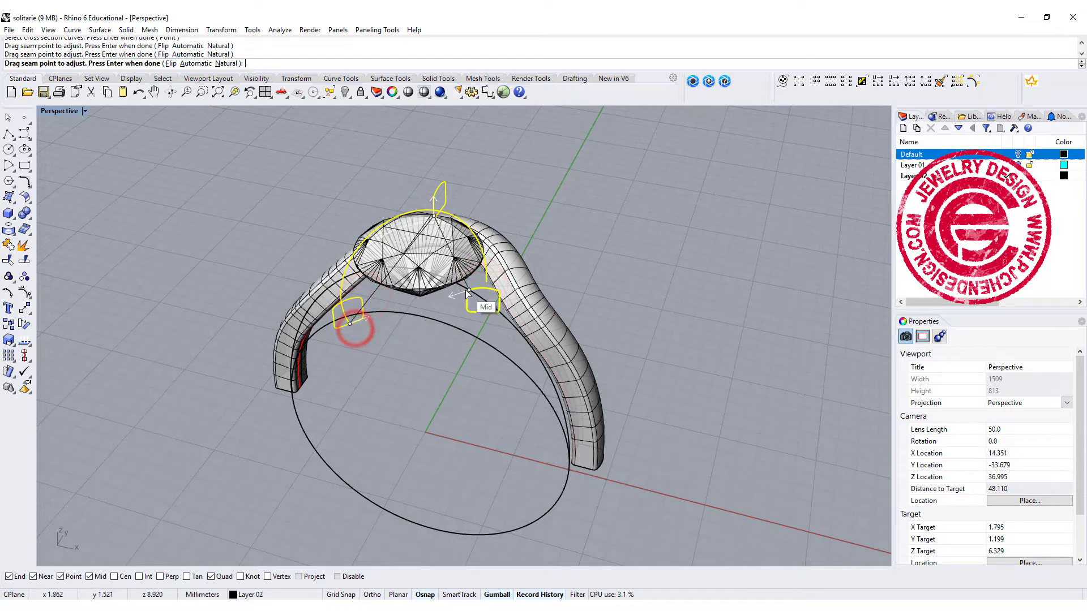
{"action": "left_click", "coordinate": [469, 290]}
{"action": "left_click", "coordinate": [482, 311]}
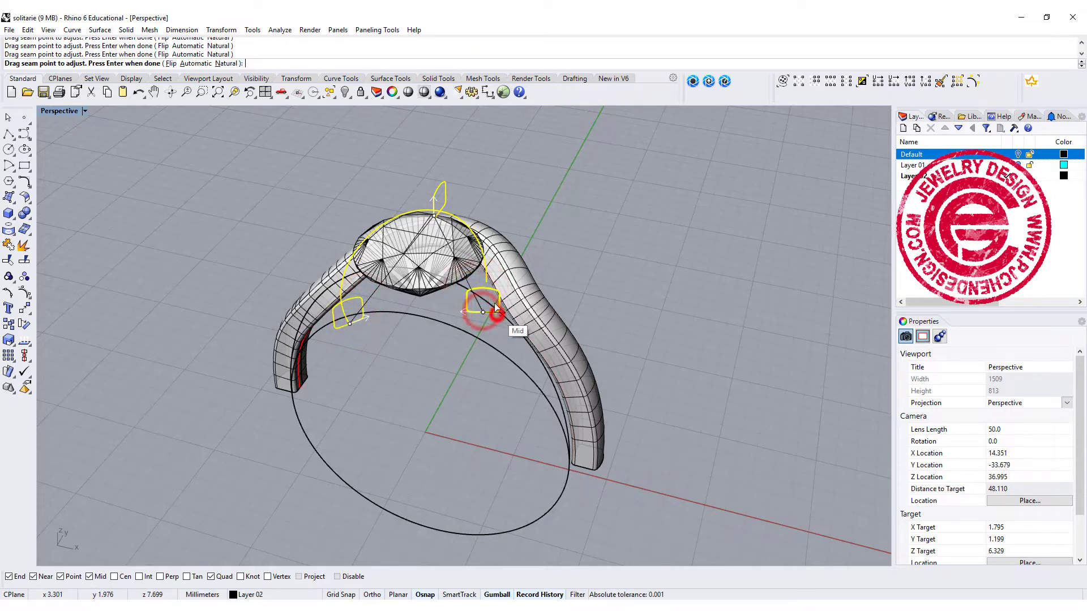
{"action": "right_click_drag", "start_coordinate": [496, 308], "coordinate": [530, 211]}
{"action": "left_click", "coordinate": [527, 228]}
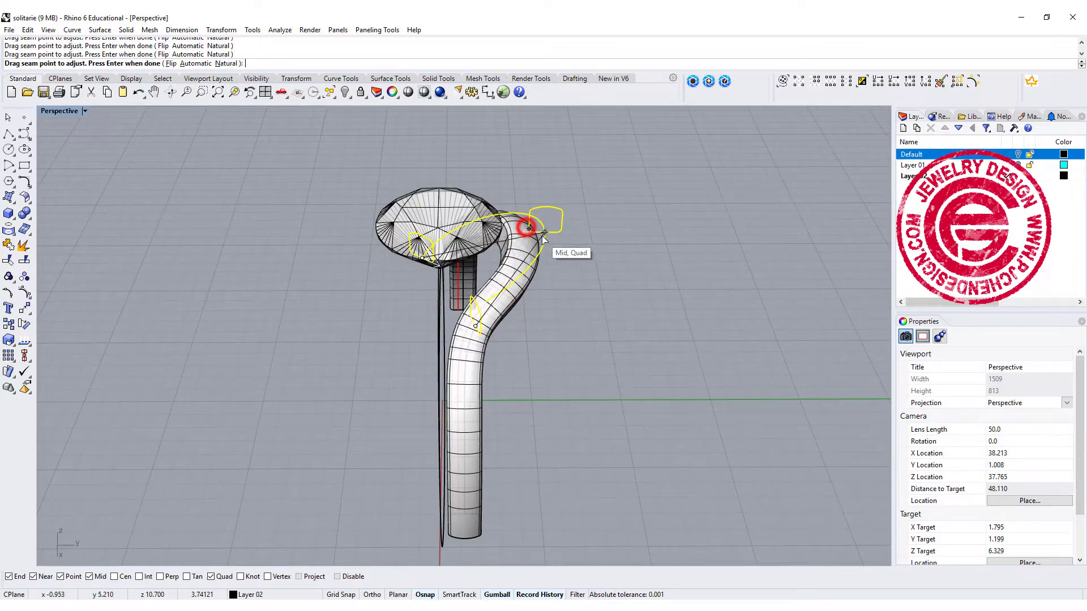
{"action": "left_click", "coordinate": [544, 233]}
{"action": "right_click_drag", "start_coordinate": [599, 294], "coordinate": [718, 324]}
{"action": "right_click", "coordinate": [718, 324]}
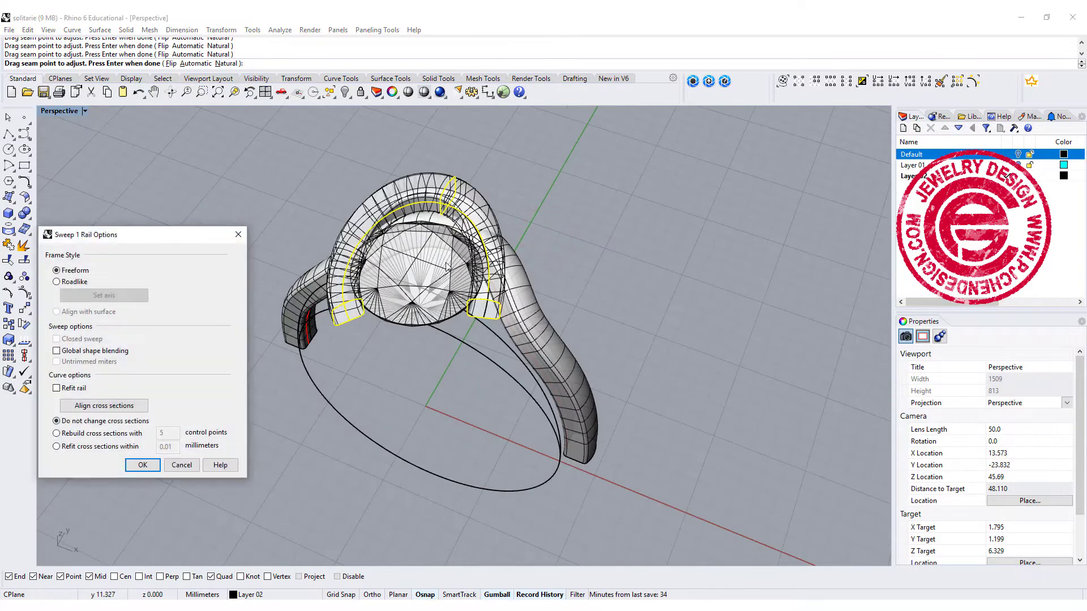
{"action": "right_click_drag", "start_coordinate": [447, 266], "coordinate": [631, 306]}
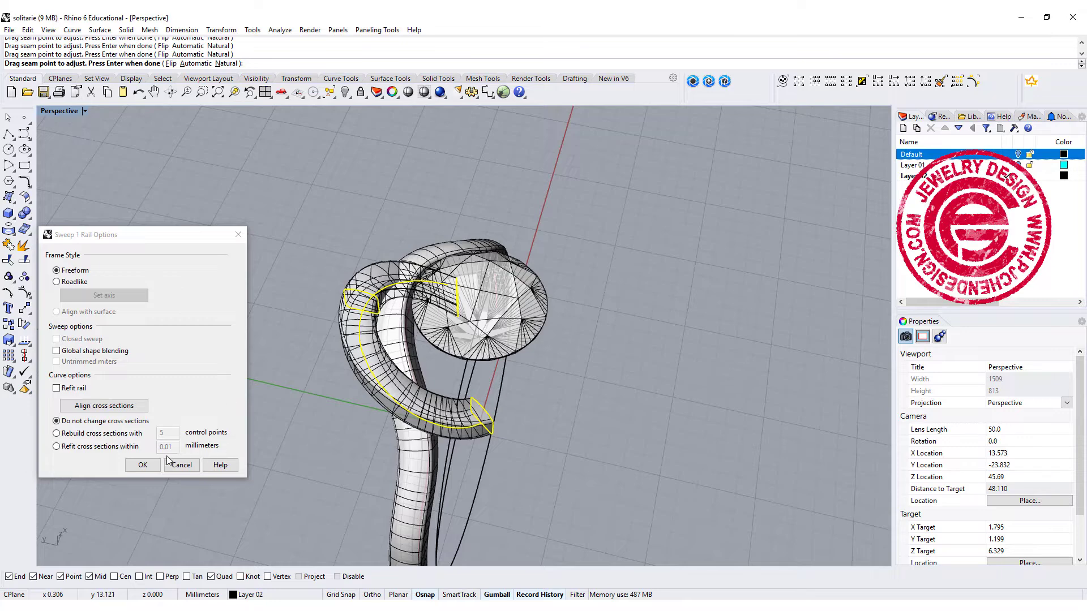
{"action": "left_click", "coordinate": [135, 461]}
Step: Turn on the control points of the red rail curve under the main band
{"action": "left_click", "coordinate": [381, 272]}
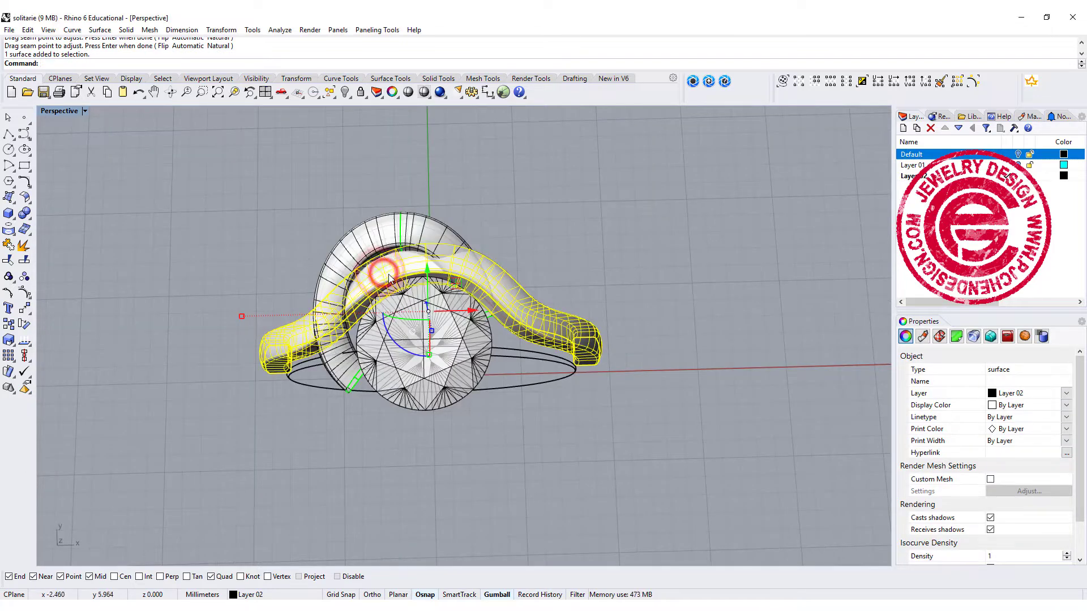
{"action": "left_click", "coordinate": [389, 273]}
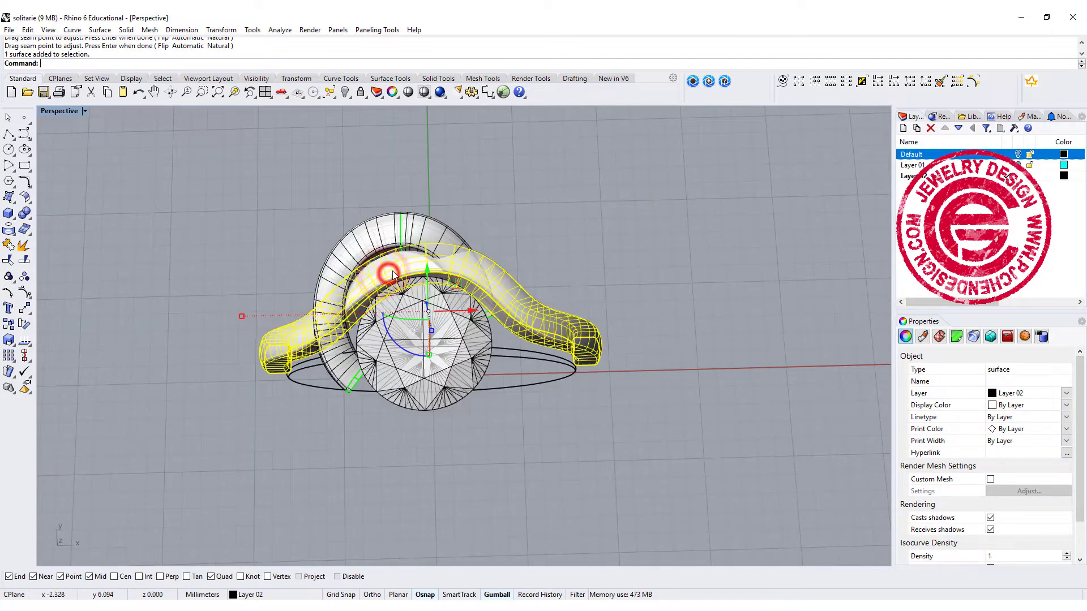
{"action": "left_click", "coordinate": [510, 229]}
{"action": "scroll", "coordinate": [409, 261], "scroll_direction": "up", "scroll_amount": 5}
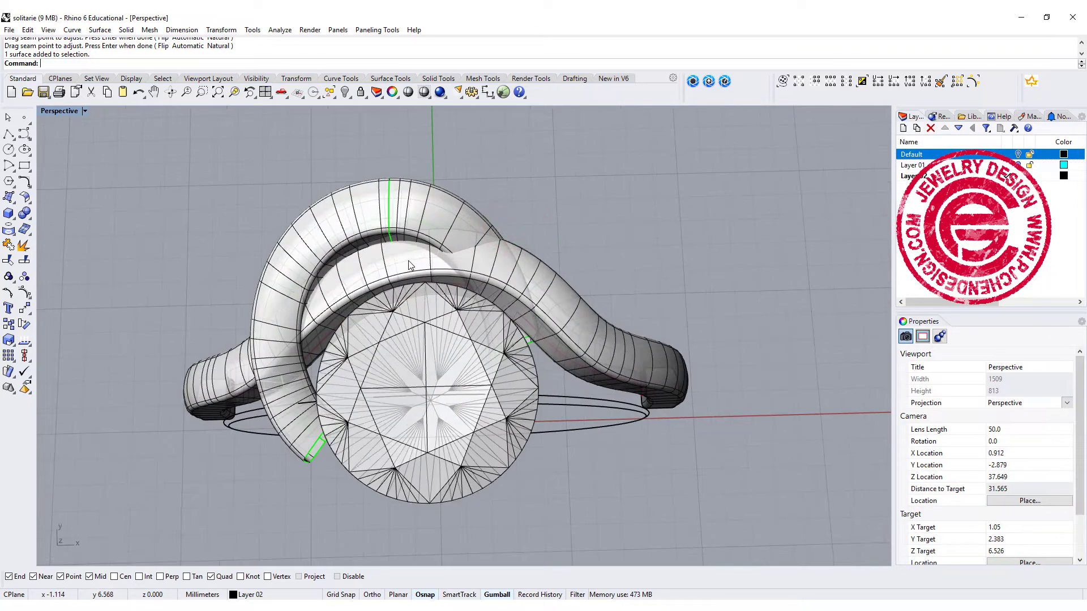
{"action": "left_click", "coordinate": [409, 260]}
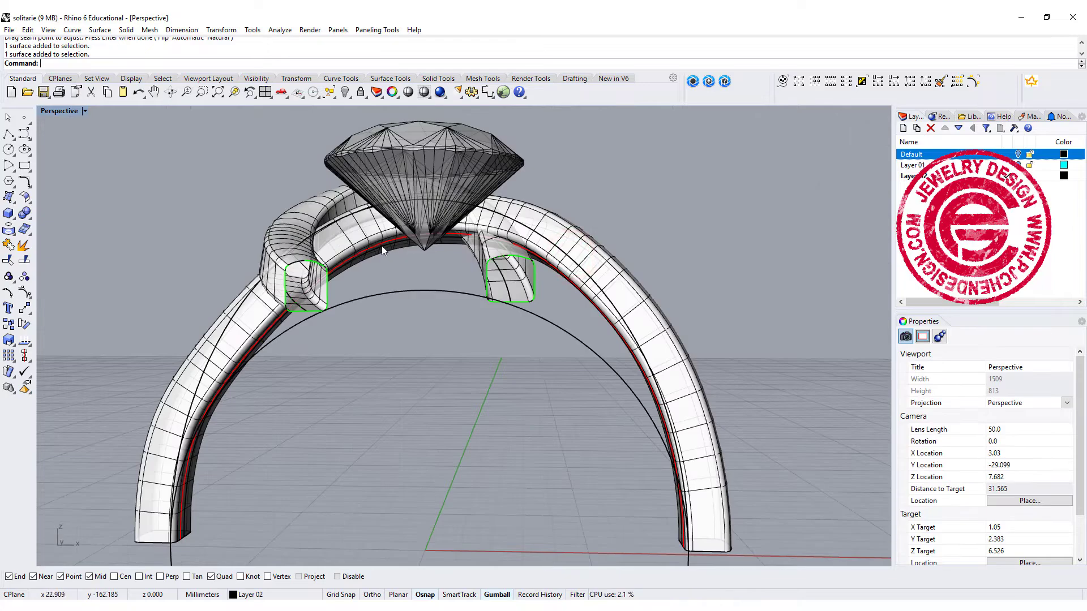
{"action": "left_click", "coordinate": [382, 245]}
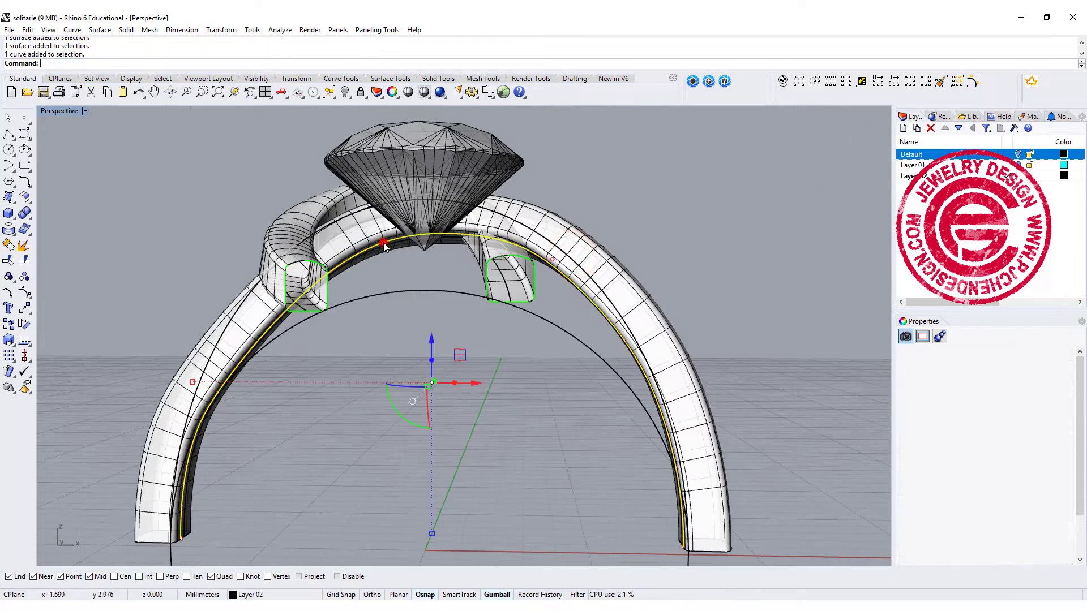
{"action": "right_click_drag", "start_coordinate": [560, 185], "coordinate": [541, 340]}
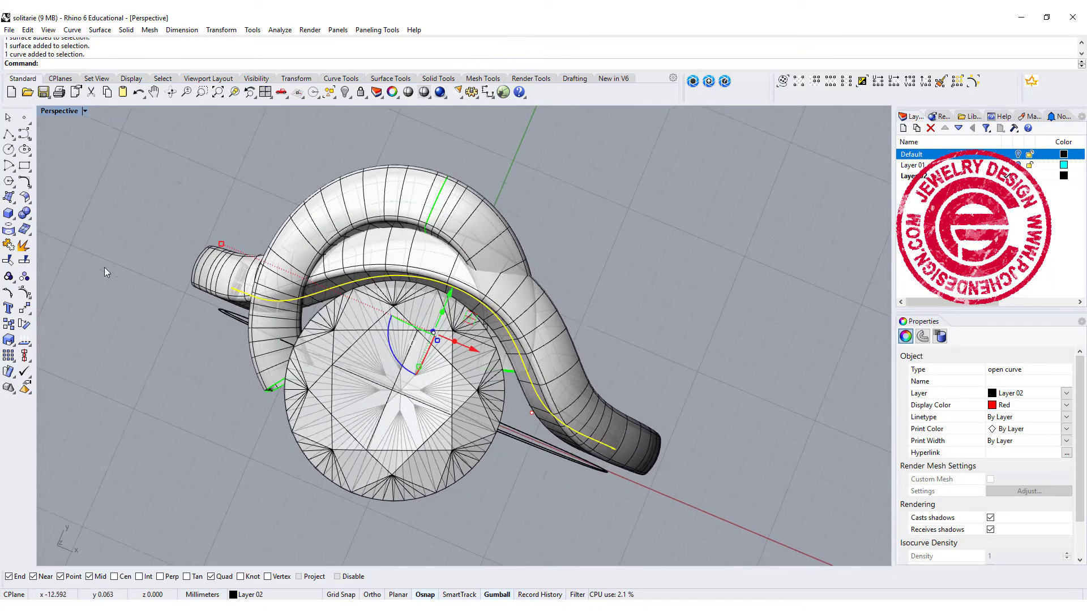
{"action": "left_click", "coordinate": [25, 293]}
Step: Switch the Perspective view to wireframe and move the red rail's control point beside its crest slightly along X and Y
{"action": "right_click_drag", "start_coordinate": [177, 300], "coordinate": [391, 309]}
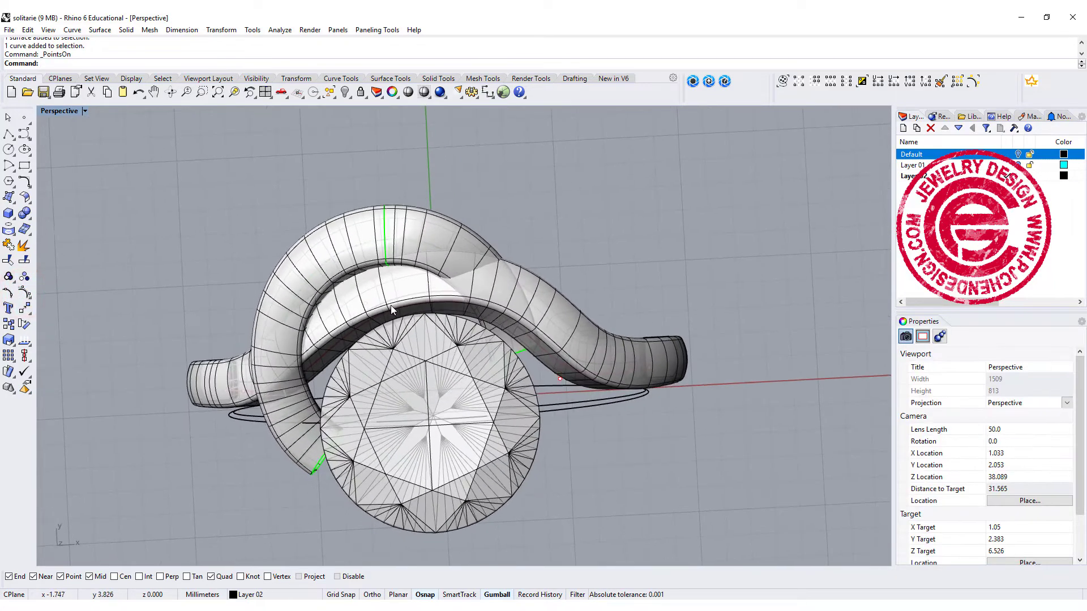
{"action": "left_click", "coordinate": [85, 111]}
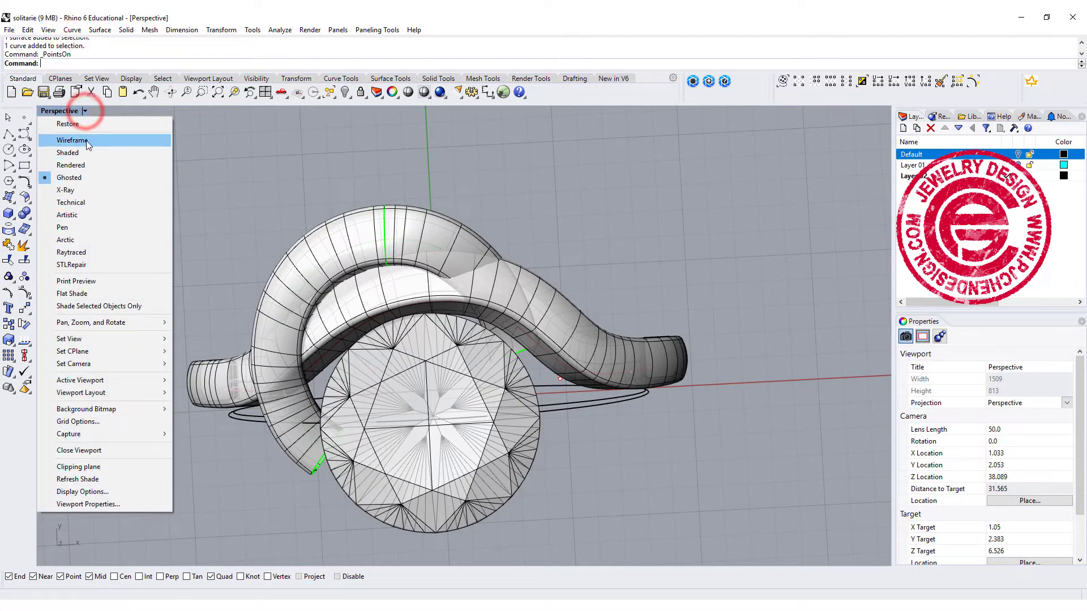
{"action": "left_click", "coordinate": [86, 139]}
{"action": "right_click_drag", "start_coordinate": [147, 238], "coordinate": [251, 274]}
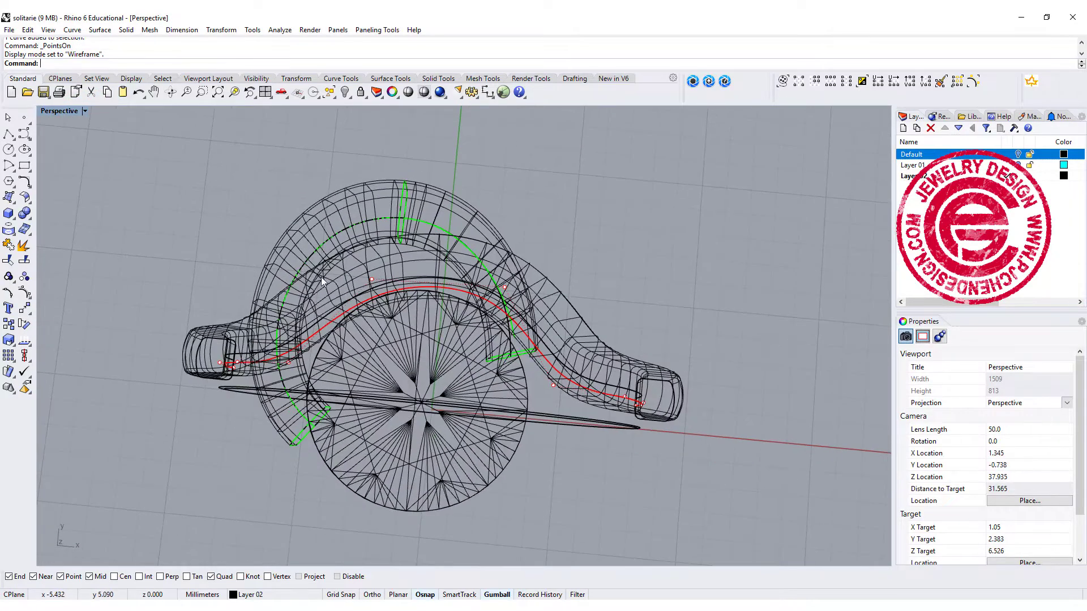
{"action": "left_click", "coordinate": [369, 281]}
{"action": "left_click", "coordinate": [407, 311]}
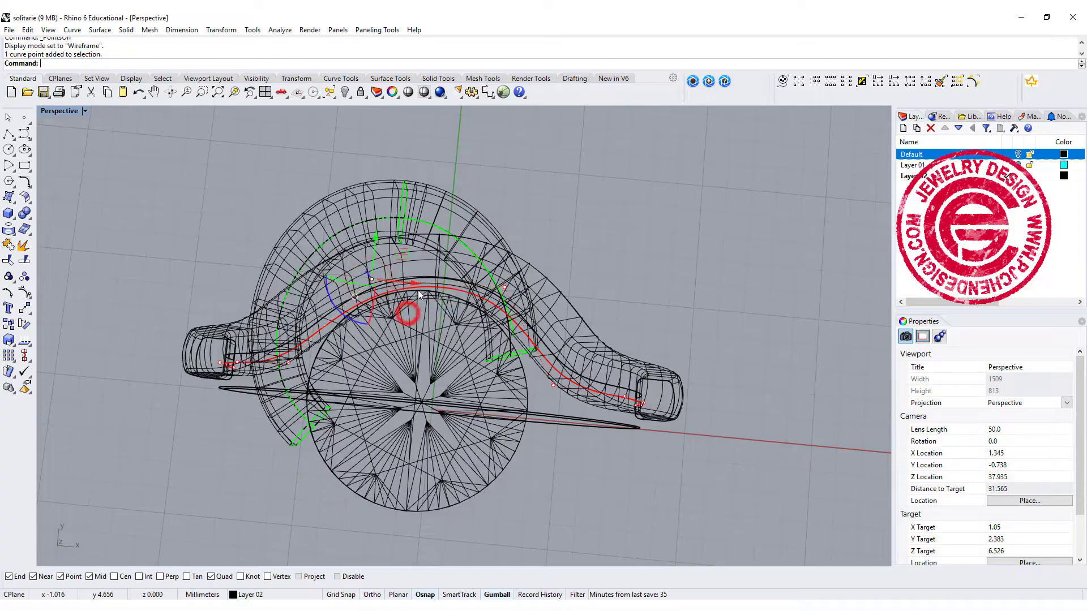
{"action": "left_click_drag", "start_coordinate": [413, 281], "coordinate": [422, 285]}
{"action": "right_click_drag", "start_coordinate": [339, 338], "coordinate": [399, 270]}
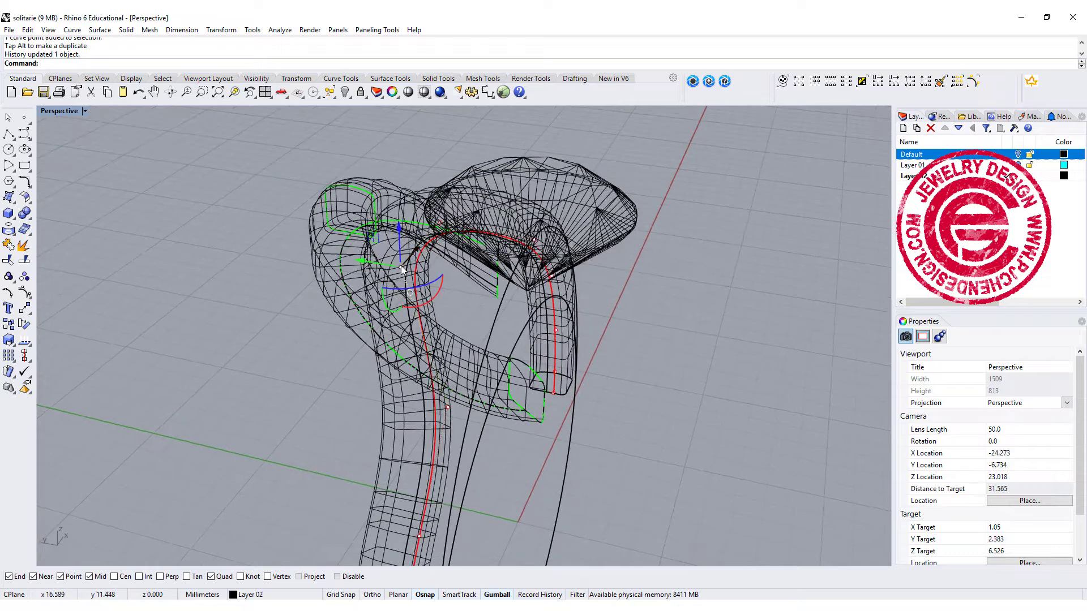
{"action": "mouse_move", "coordinate": [365, 263]}
{"action": "left_mouse_down"}
{"action": "mouse_move", "coordinate": [340, 262]}
{"action": "mouse_move", "coordinate": [378, 264]}
{"action": "left_mouse_up"}
{"action": "right_click_drag", "start_coordinate": [494, 338], "coordinate": [390, 354]}
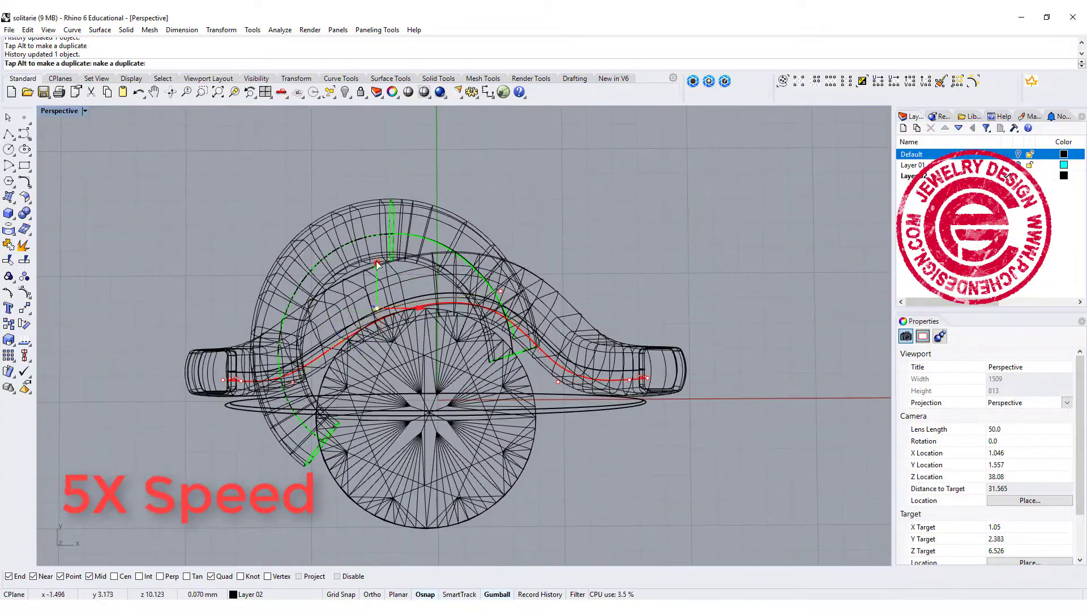
Step: Check the bands in rendered display, return to wireframe and undo the last control-point move
{"action": "left_click", "coordinate": [85, 111]}
{"action": "left_click", "coordinate": [71, 165]}
{"action": "left_click", "coordinate": [85, 111]}
{"action": "left_click", "coordinate": [82, 140]}
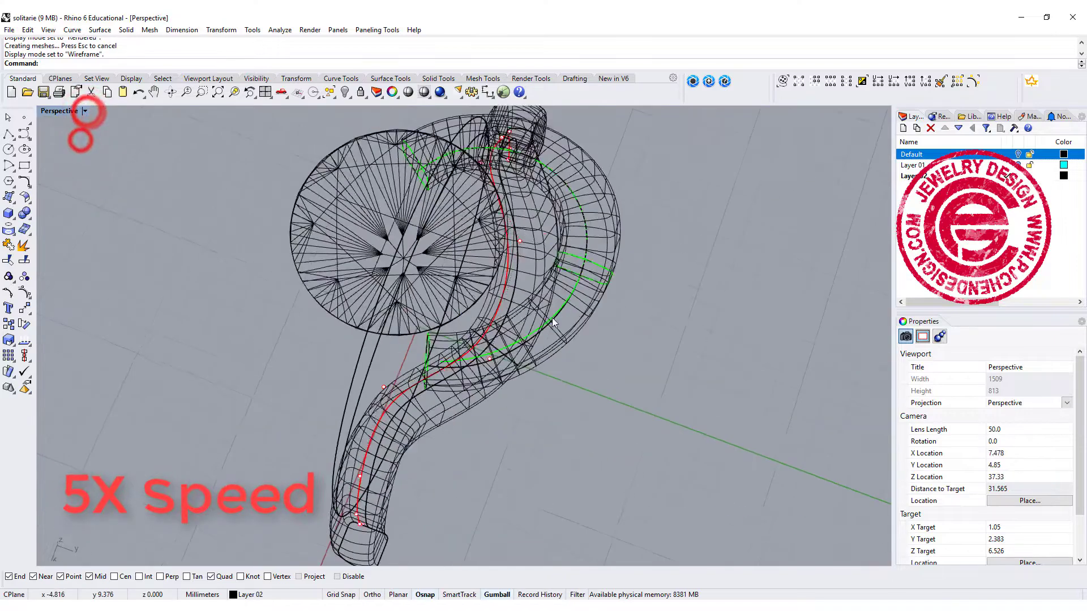
{"action": "left_click", "coordinate": [547, 364]}
{"action": "key", "text": "ctrl+z"}
Step: Turn on the green rail's control points and move the points along its outer curve slightly outward along Y
{"action": "left_click", "coordinate": [538, 343]}
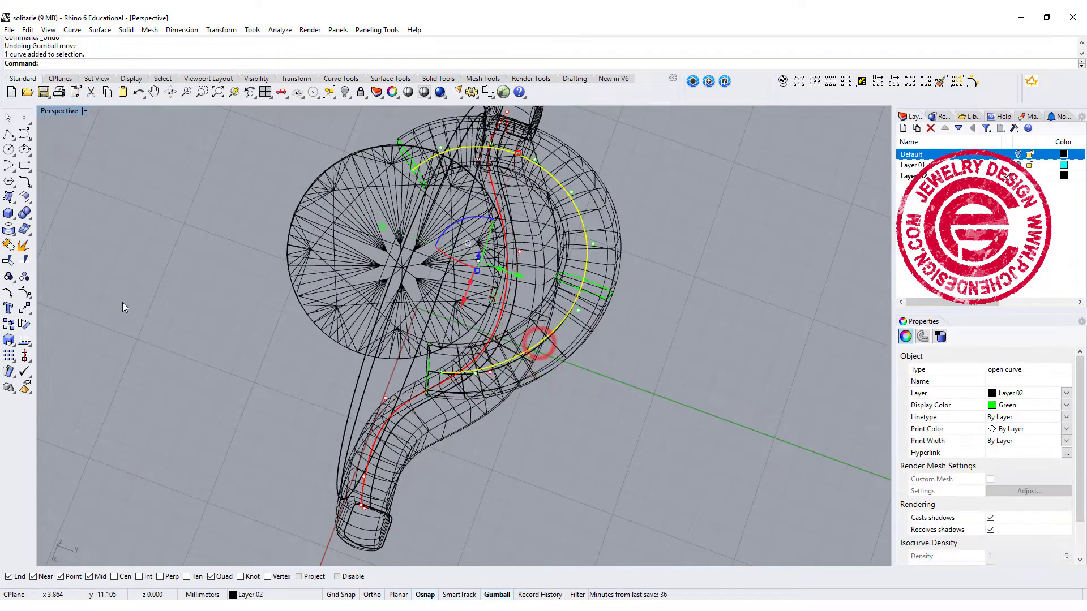
{"action": "left_click", "coordinate": [22, 291]}
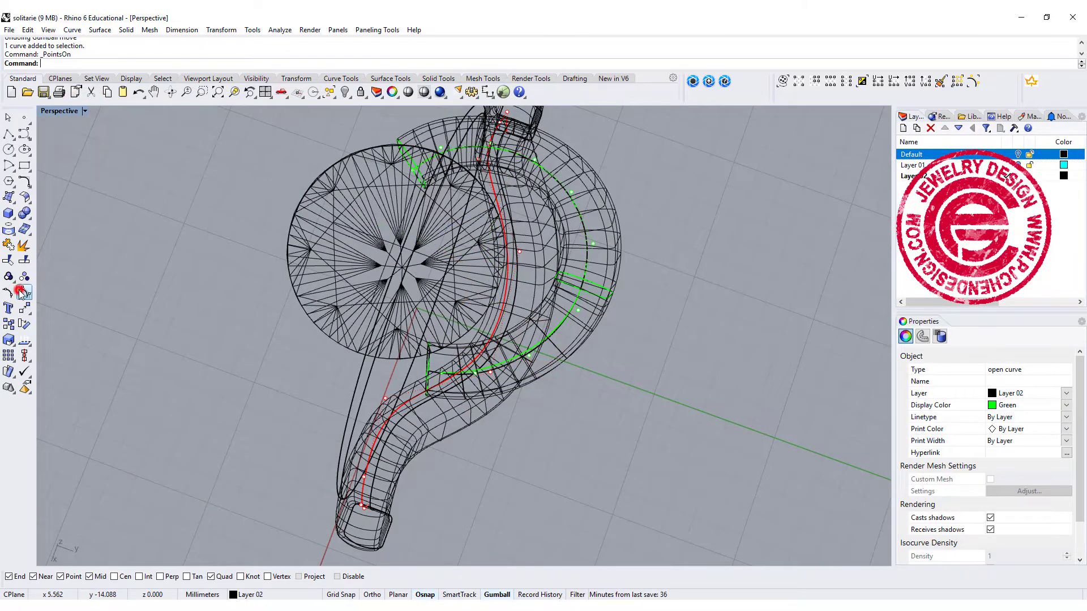
{"action": "left_click", "coordinate": [529, 358]}
{"action": "left_click_drag", "start_coordinate": [579, 372], "coordinate": [584, 375]}
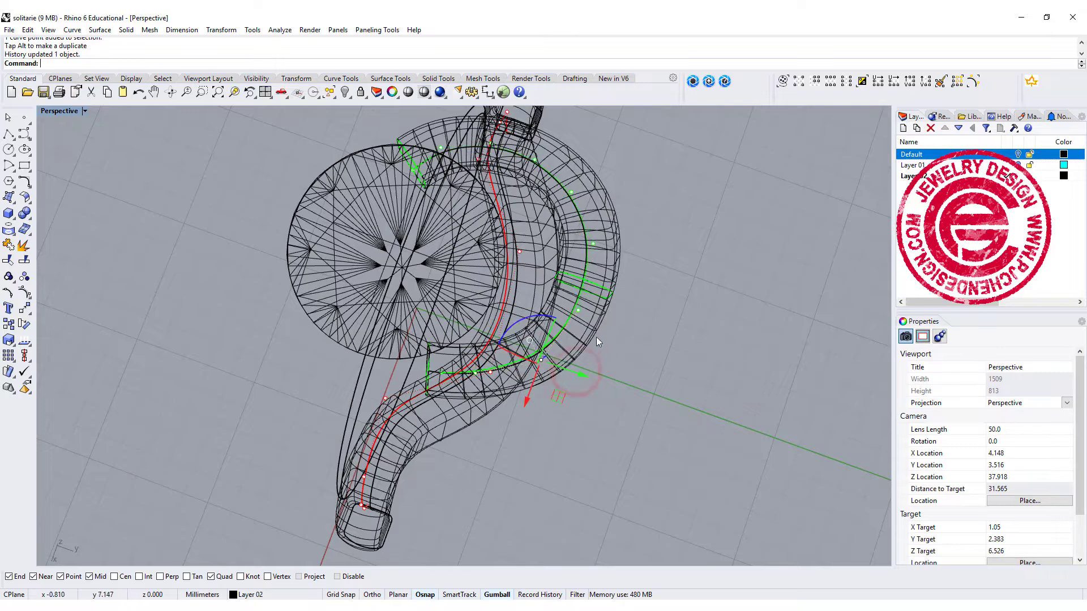
{"action": "left_click", "coordinate": [578, 309]}
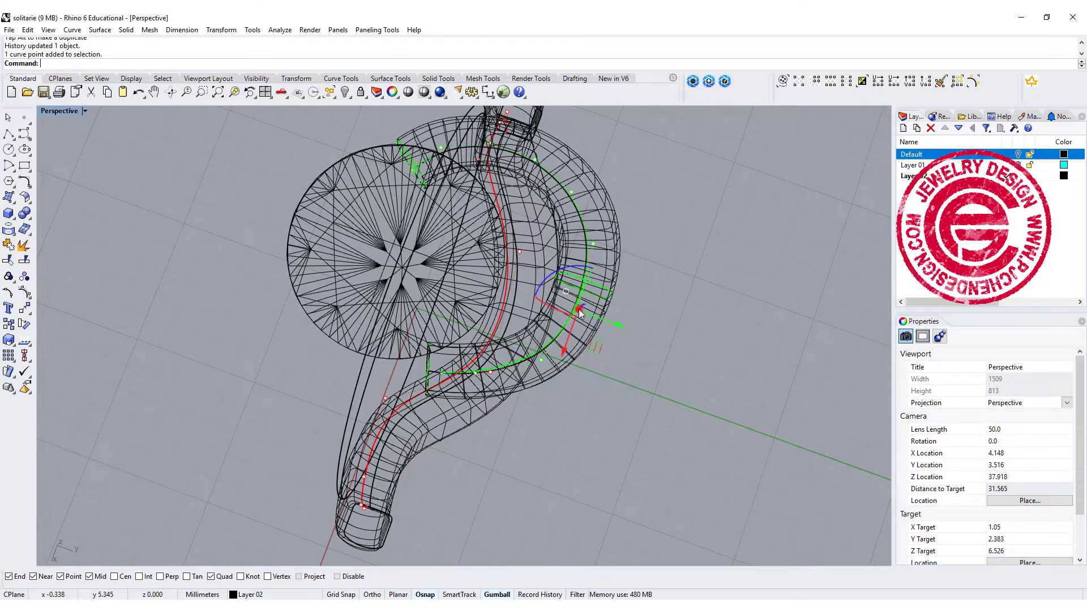
{"action": "left_click", "coordinate": [593, 243], "text": "shift"}
{"action": "left_click_drag", "start_coordinate": [629, 293], "coordinate": [635, 296]}
Step: Switch to Ghosted display and try moving the green rail's control point near the band crossing further along Y
{"action": "right_click_drag", "start_coordinate": [530, 371], "coordinate": [714, 326]}
{"action": "key", "text": "ctrl+alt+g"}
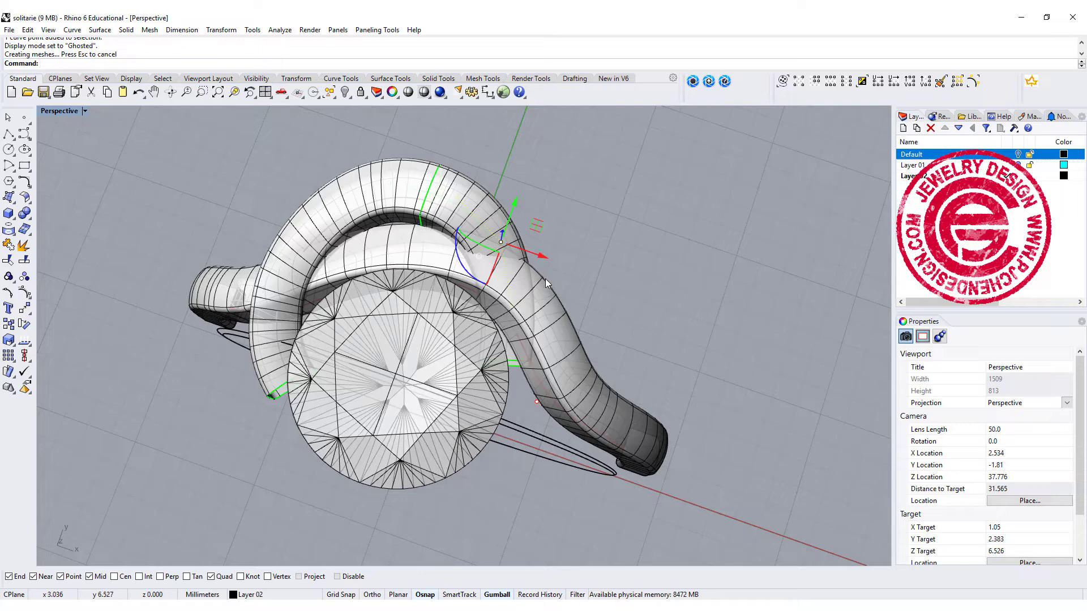
{"action": "right_click_drag", "start_coordinate": [547, 283], "coordinate": [503, 242]}
{"action": "left_click_drag", "start_coordinate": [588, 240], "coordinate": [596, 235]}
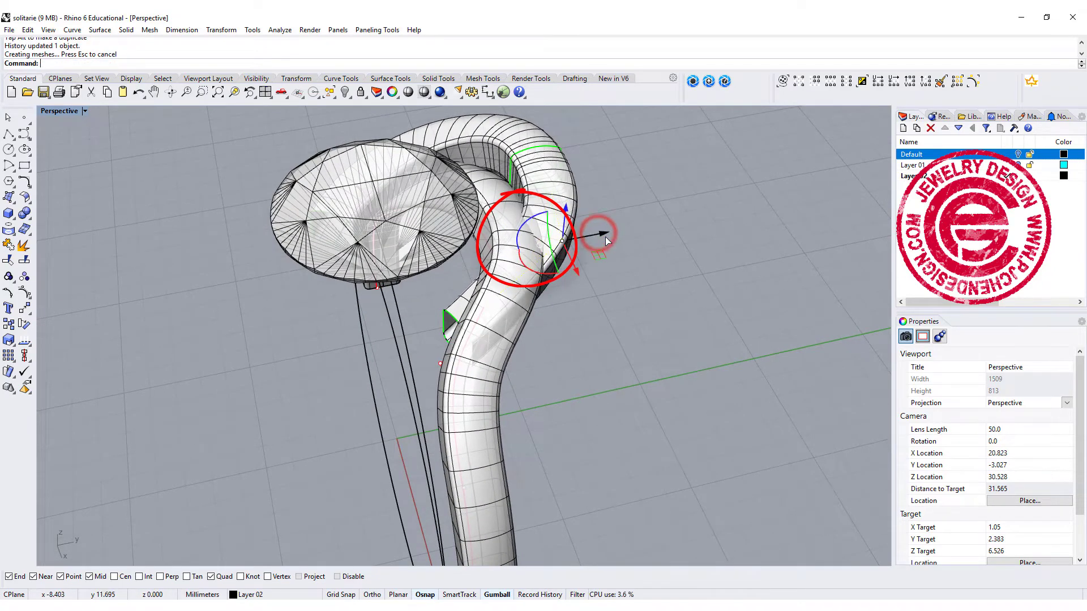
{"action": "right_click_drag", "start_coordinate": [606, 239], "coordinate": [549, 278]}
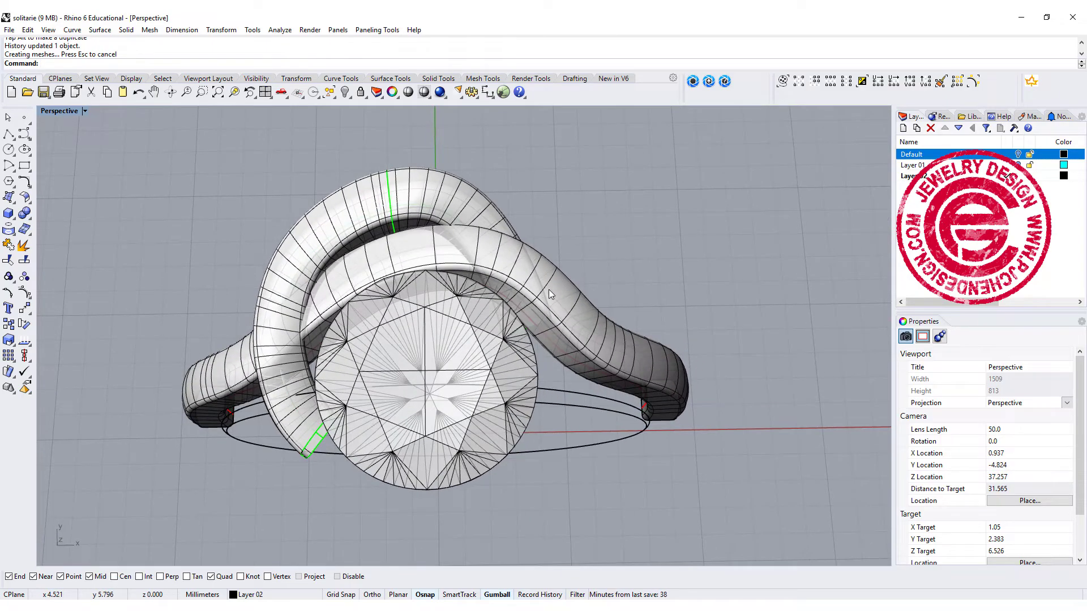
Step: Undo the last green rail point moves and check the bands against the finger-size circle in the Front view
{"action": "right_click_drag", "start_coordinate": [542, 332], "coordinate": [413, 259]}
{"action": "key", "text": "ctrl+F2"}
{"action": "key", "text": "ctrl+z"}
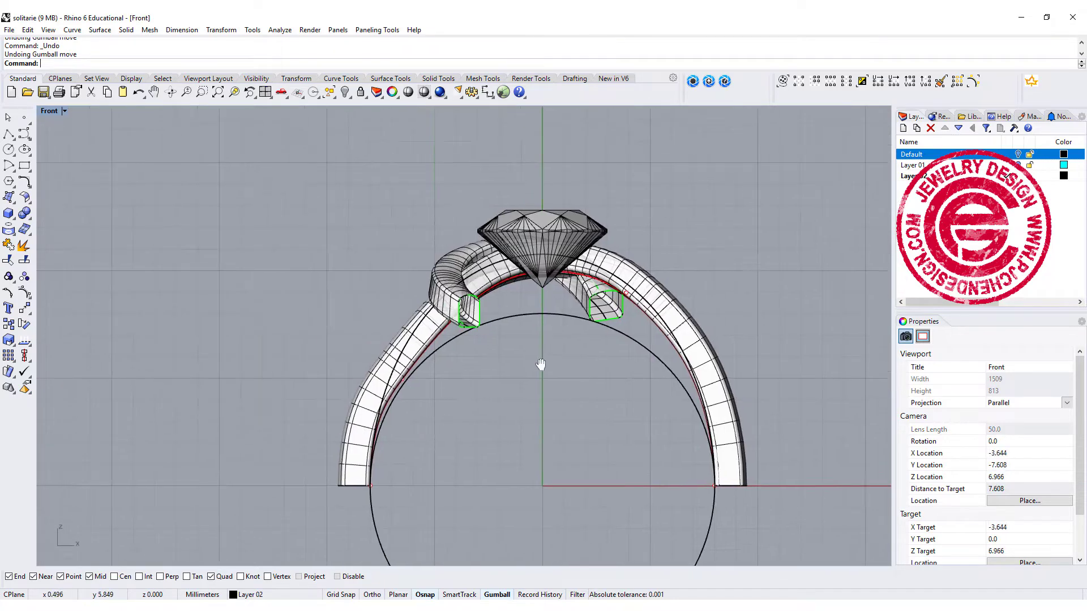
{"action": "key", "text": "ctrl+z"}
{"action": "right_click_drag", "start_coordinate": [432, 379], "coordinate": [415, 346]}
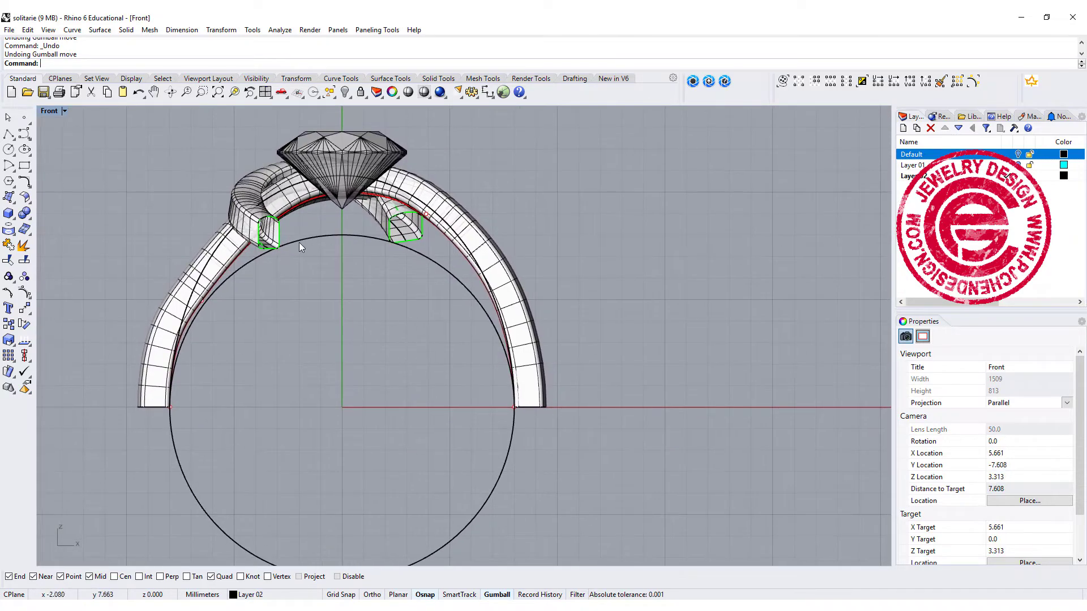
{"action": "left_click", "coordinate": [307, 239]}
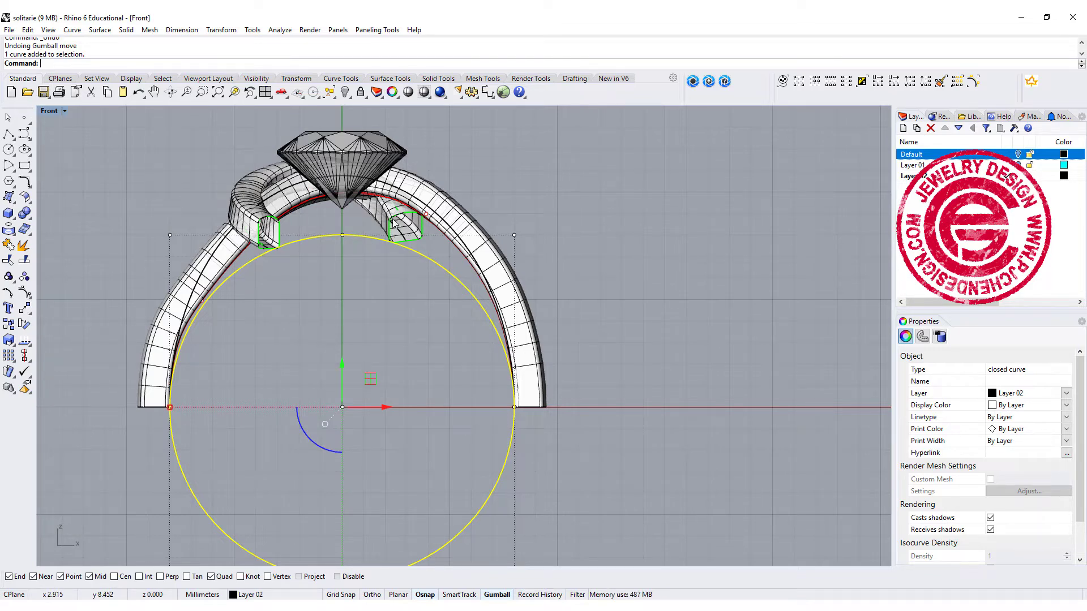
{"action": "right_click_drag", "start_coordinate": [357, 313], "coordinate": [460, 340]}
Step: Extract one V-direction isocurve across the main band near the middle of its arc above the stone
{"action": "double_click", "coordinate": [49, 111]}
{"action": "left_click", "coordinate": [713, 303]}
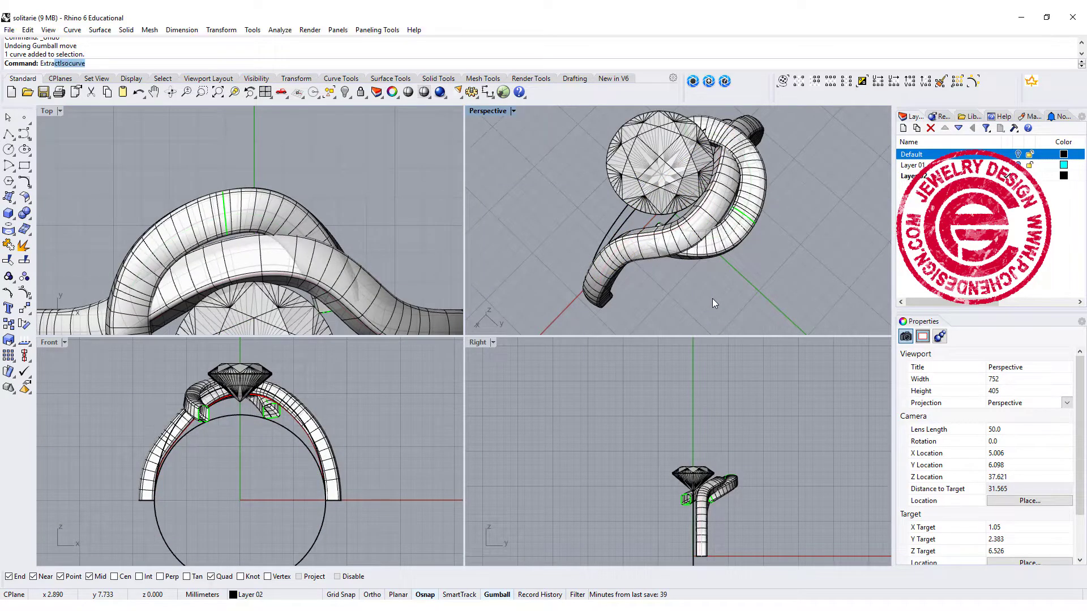
{"action": "key", "text": "Return"}
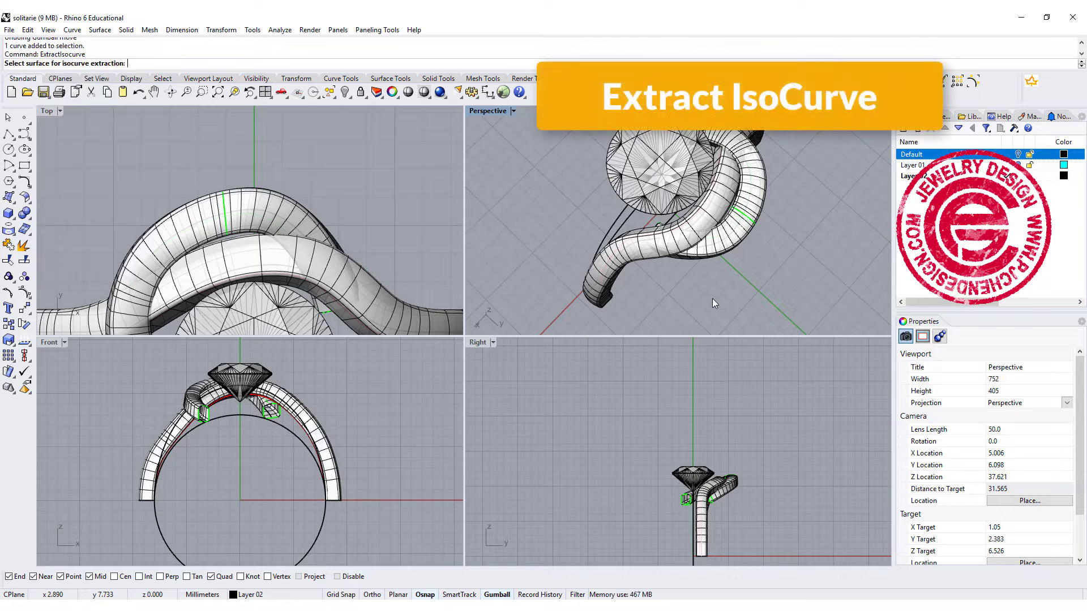
{"action": "left_click", "coordinate": [711, 218]}
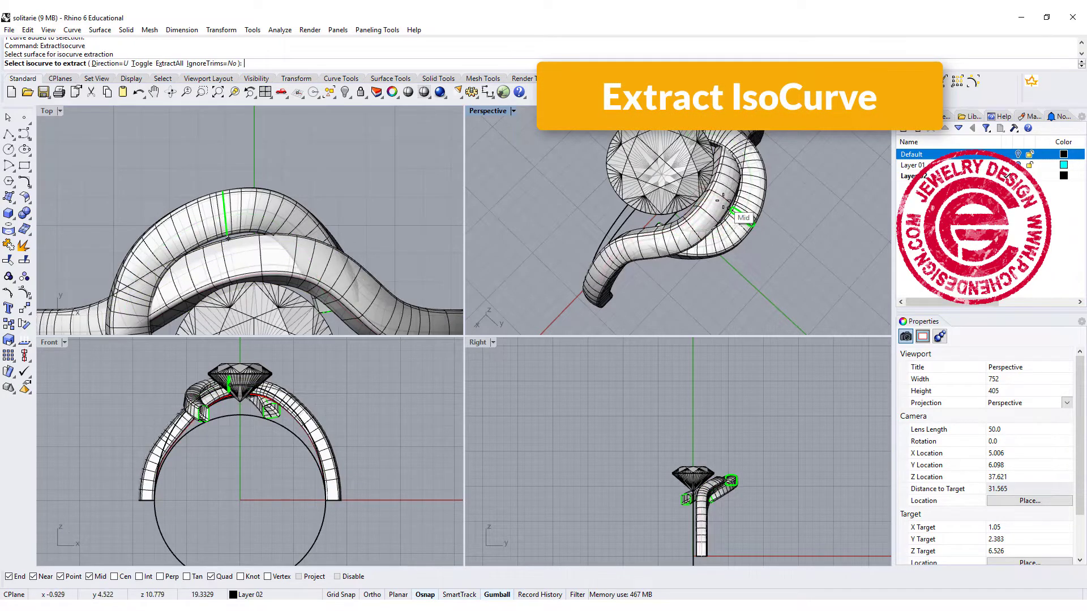
{"action": "left_click", "coordinate": [142, 63]}
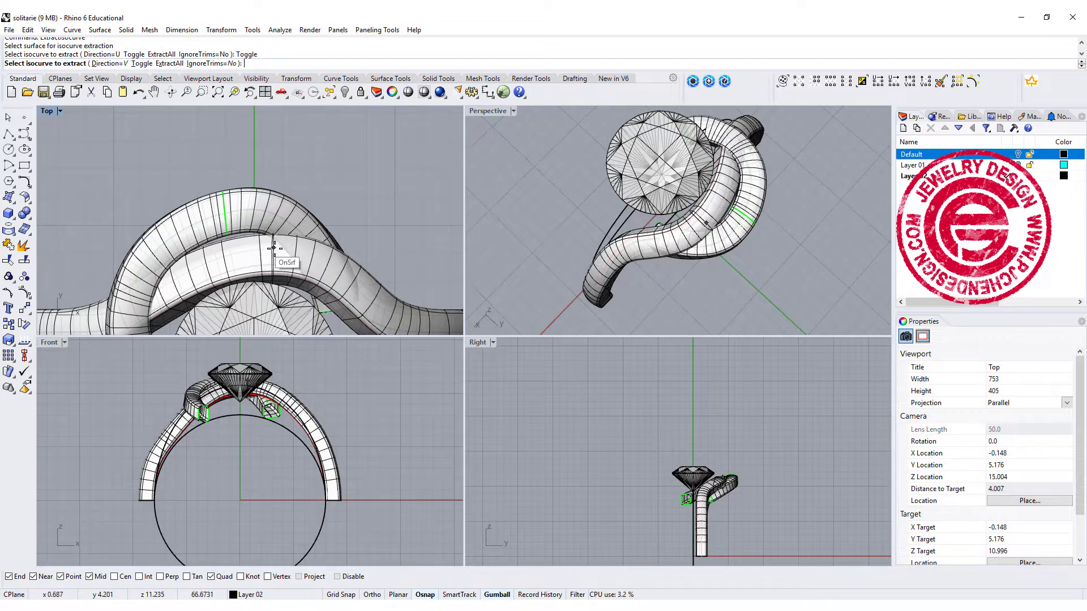
{"action": "right_click_drag", "start_coordinate": [275, 250], "coordinate": [254, 162]}
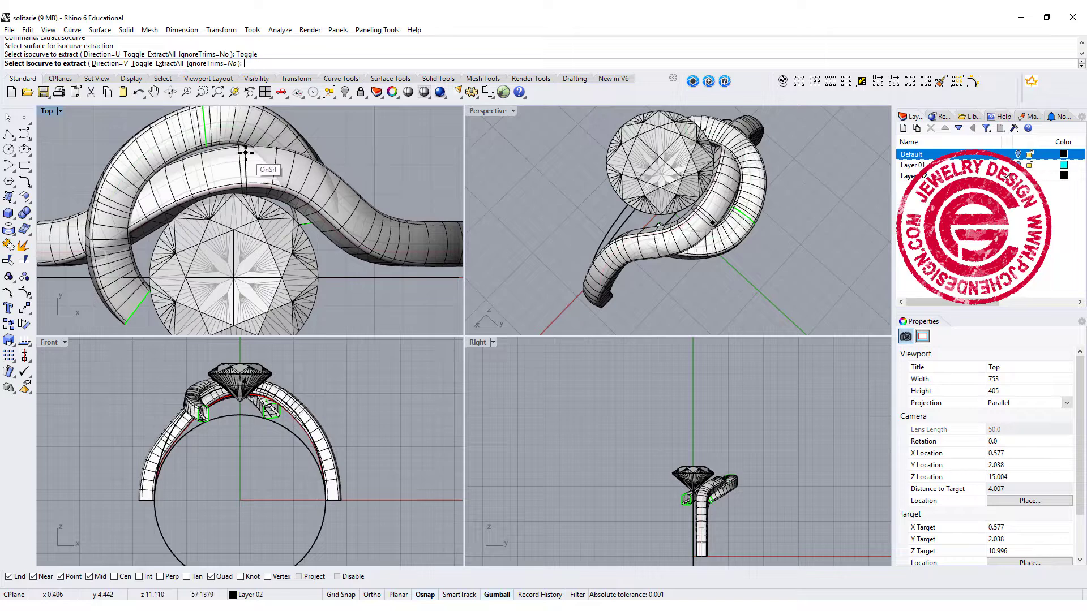
{"action": "left_click", "coordinate": [255, 159]}
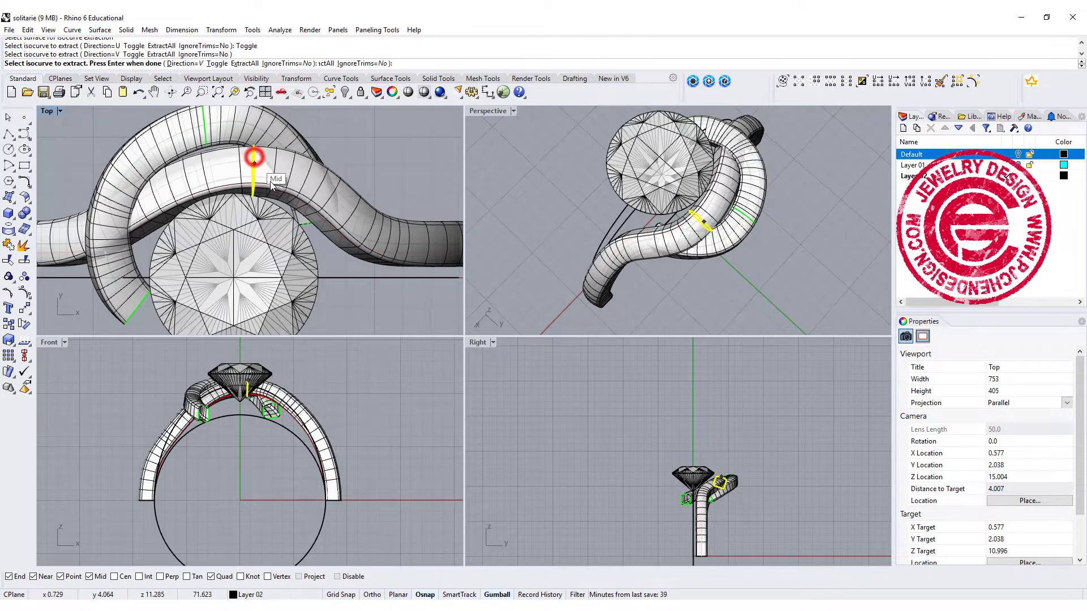
{"action": "right_click", "coordinate": [635, 296]}
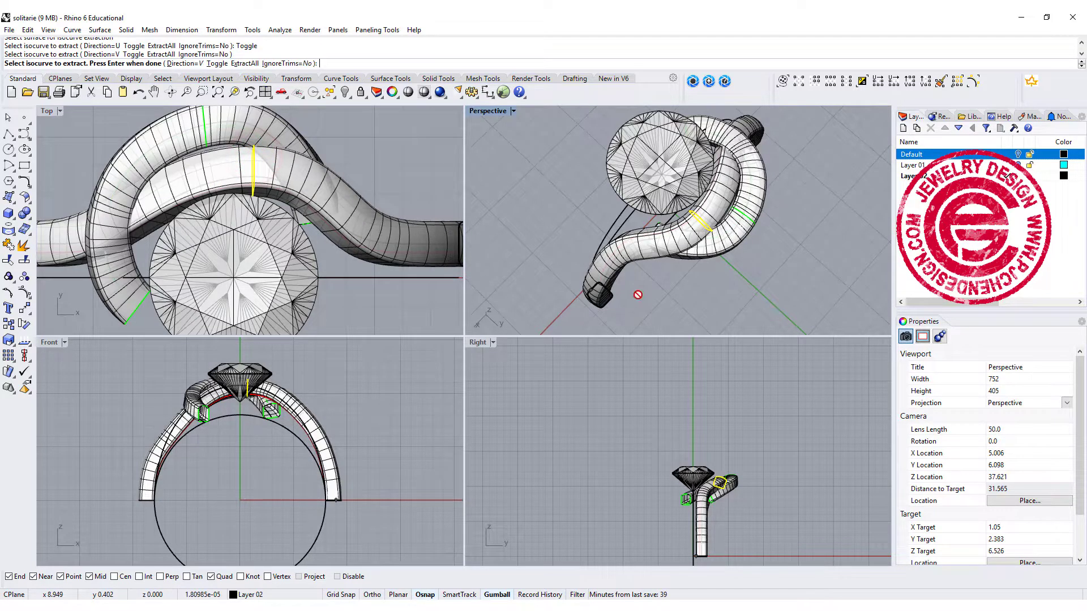
Step: Delete the main band surface, keeping its rails and profile curves
{"action": "left_click", "coordinate": [635, 263]}
{"action": "key", "text": "Delete"}
{"action": "right_click_drag", "start_coordinate": [717, 232], "coordinate": [721, 165]}
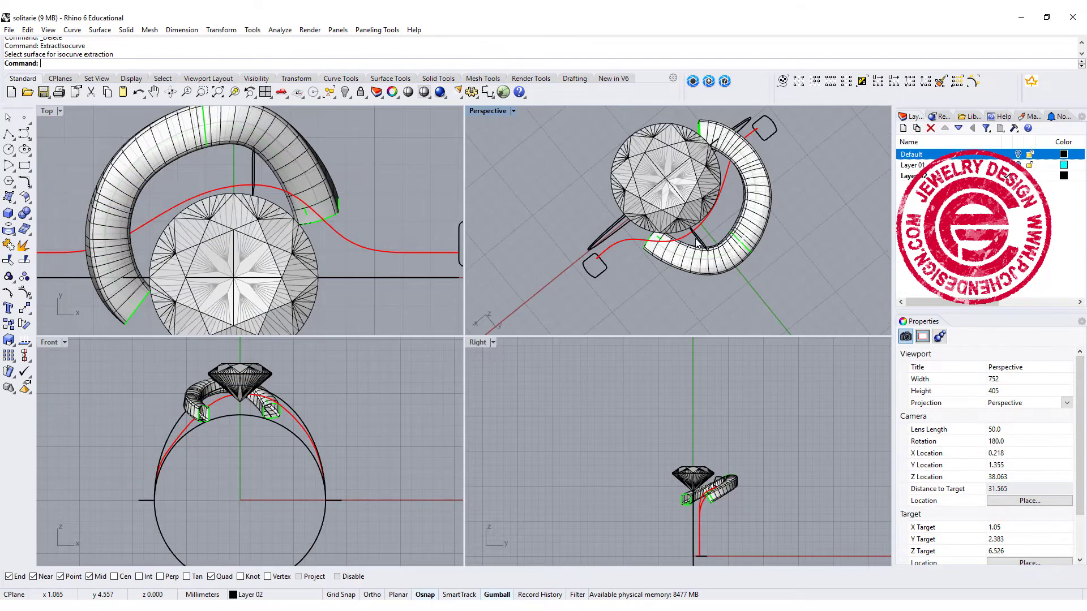
Step: Turn on the control points of the extracted cross-section profile
{"action": "left_click", "coordinate": [697, 237]}
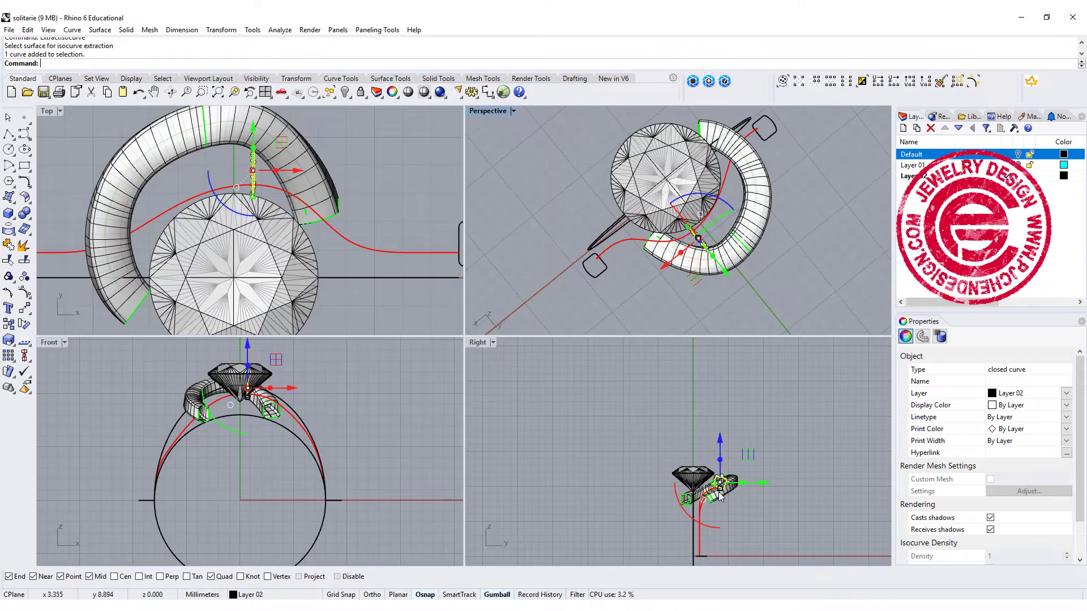
{"action": "scroll", "coordinate": [720, 496], "scroll_direction": "up", "scroll_amount": 8}
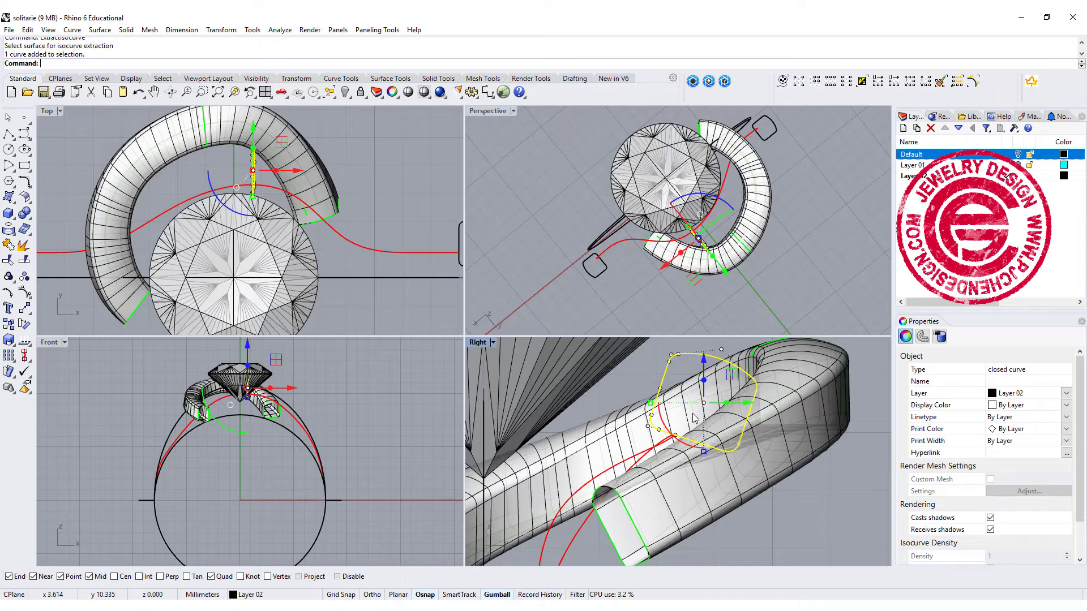
{"action": "left_click", "coordinate": [629, 376]}
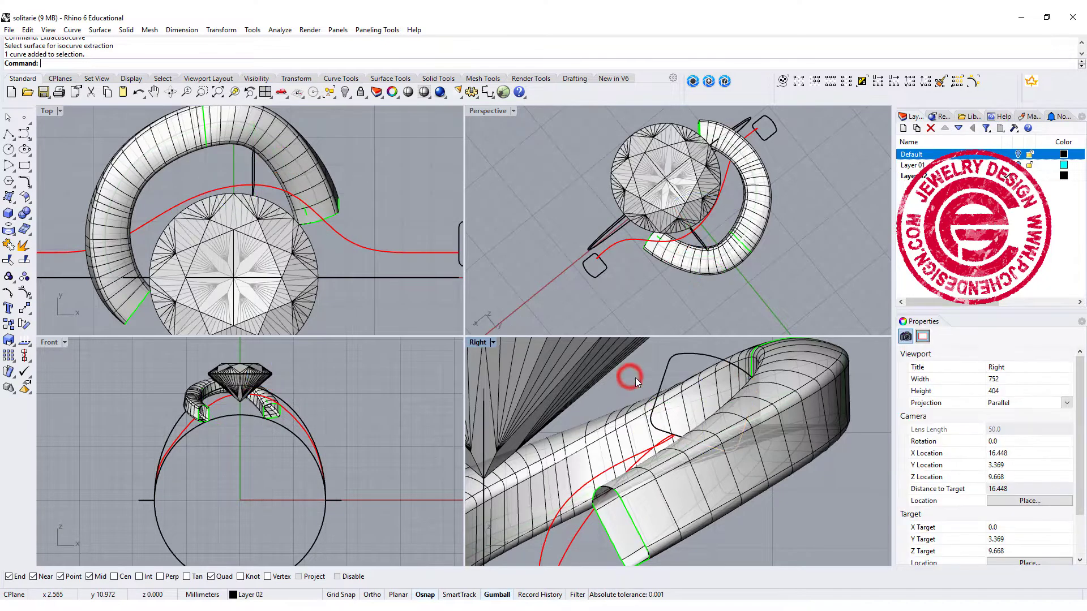
{"action": "left_click", "coordinate": [660, 387]}
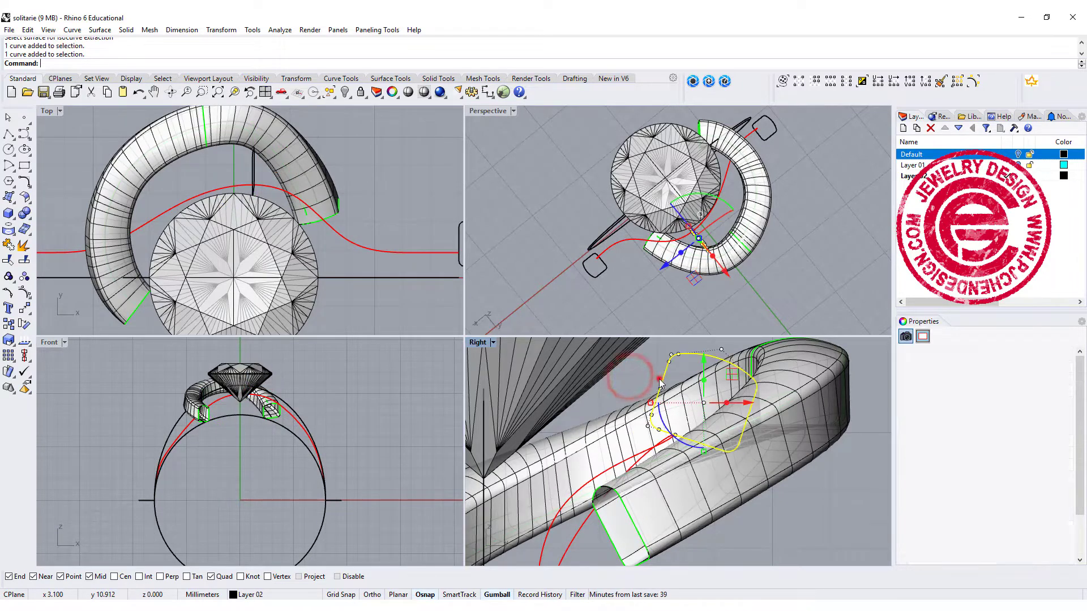
{"action": "left_click", "coordinate": [25, 308]}
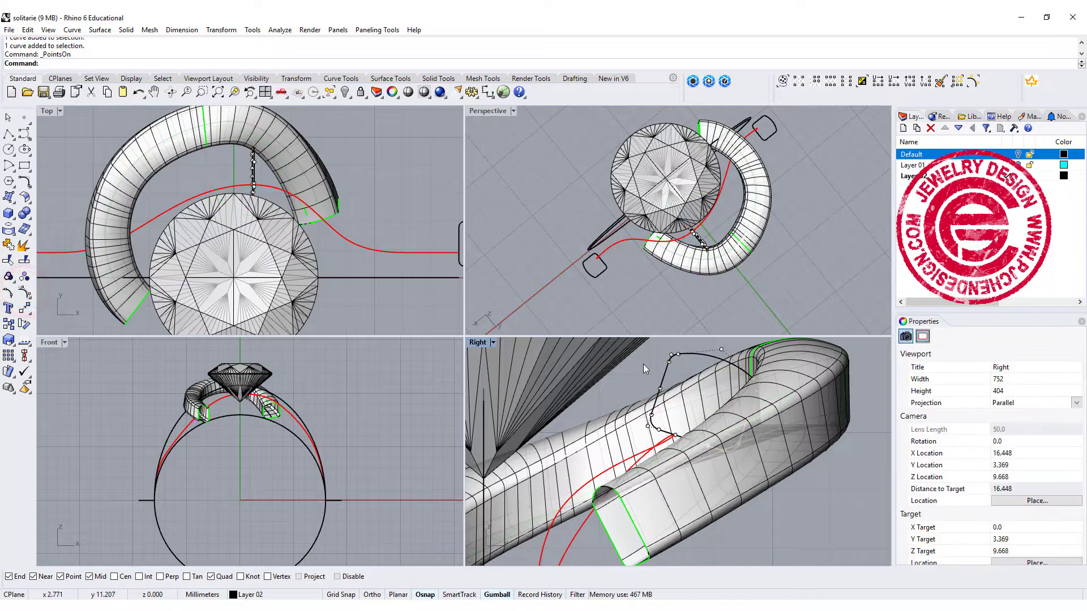
Step: Move the extracted profile's lower control points down and toward the stone's axis in the Right view
{"action": "left_click_drag", "start_coordinate": [637, 370], "coordinate": [752, 477]}
{"action": "scroll", "coordinate": [677, 428], "scroll_direction": "down", "scroll_amount": 5}
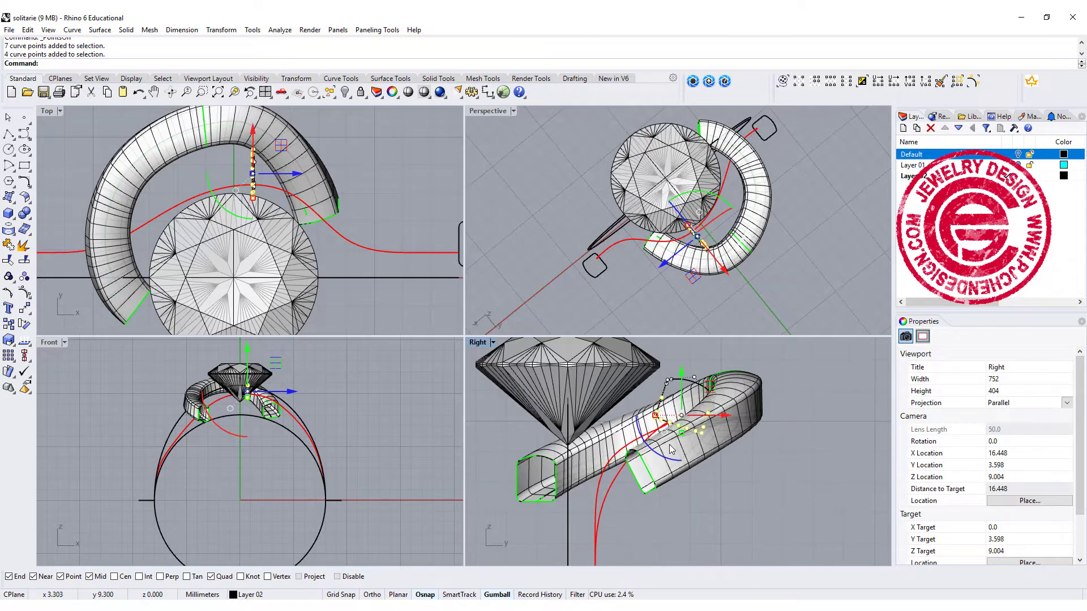
{"action": "double_click", "coordinate": [479, 342]}
{"action": "right_click_drag", "start_coordinate": [532, 282], "coordinate": [583, 271]}
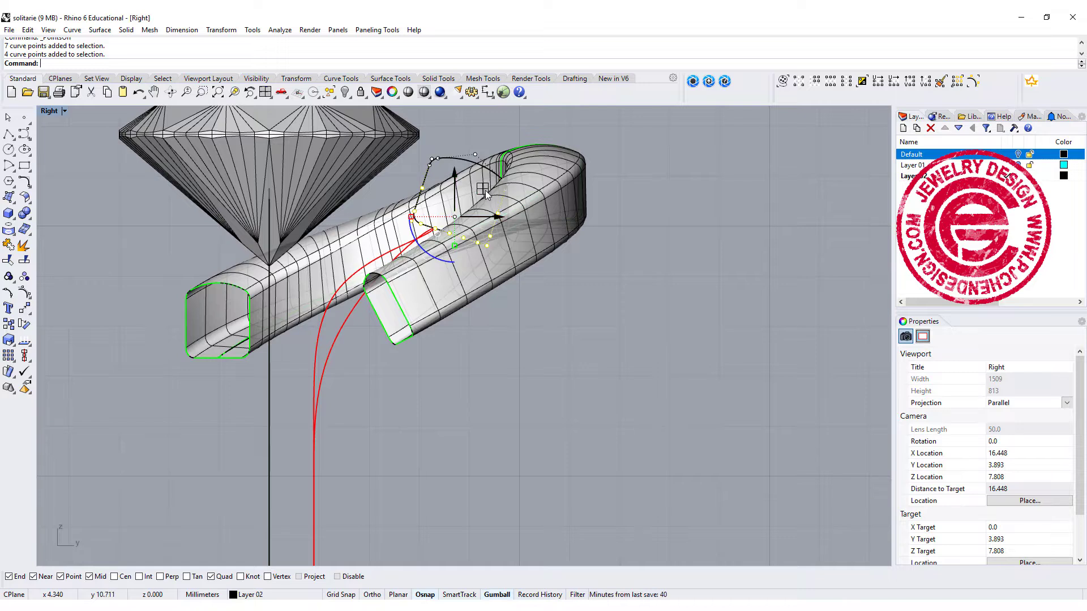
{"action": "left_click_drag", "start_coordinate": [486, 194], "coordinate": [447, 323]}
Step: Lower the same profile points a little further below the finger-size circle in the Front view
{"action": "double_click", "coordinate": [48, 111]}
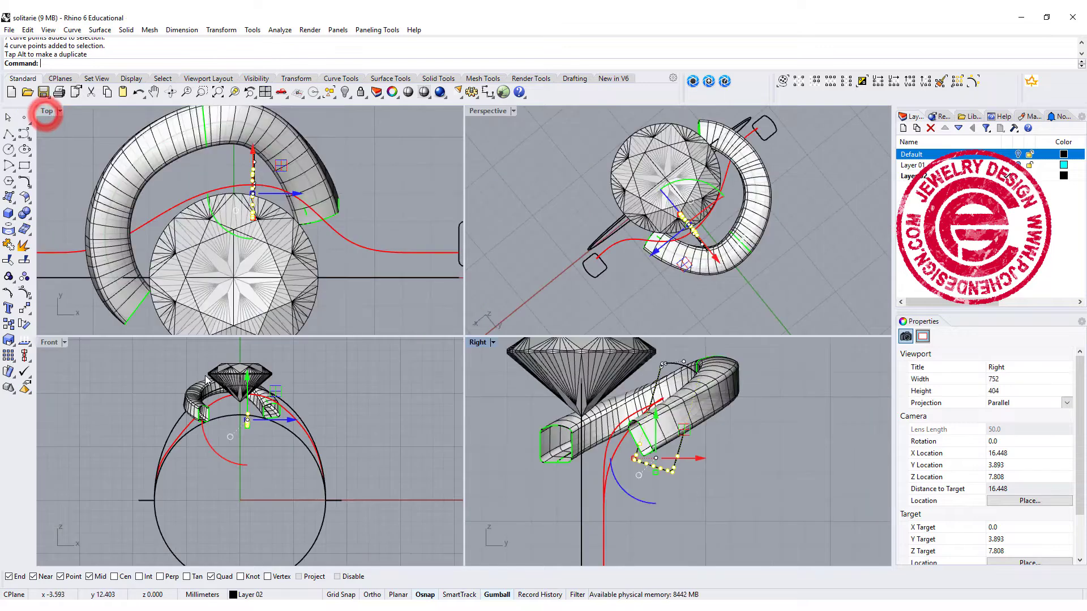
{"action": "scroll", "coordinate": [255, 425], "scroll_direction": "up", "scroll_amount": 5}
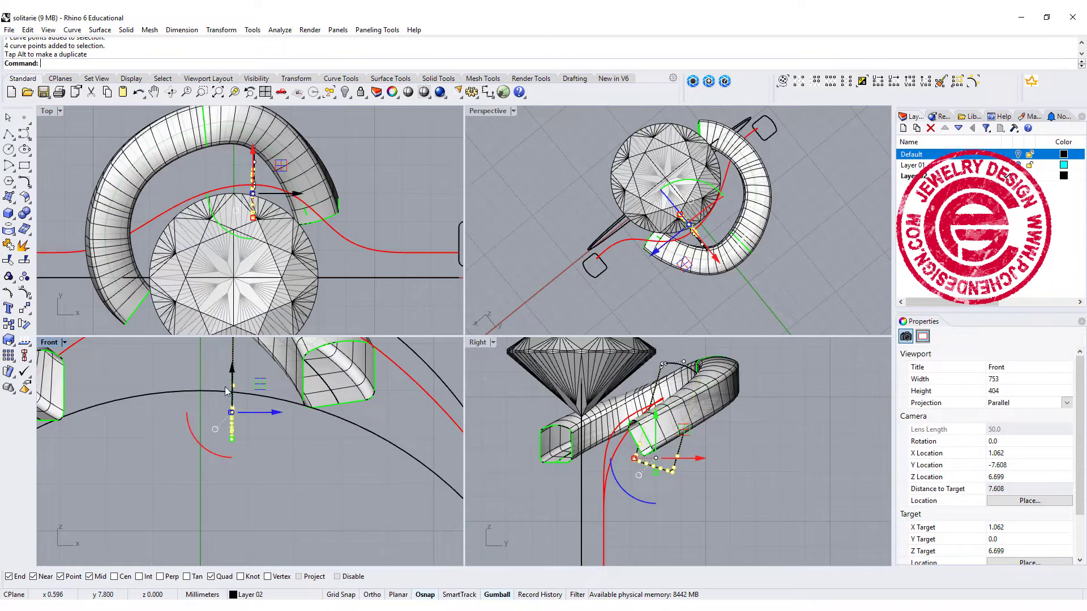
{"action": "left_click_drag", "start_coordinate": [230, 377], "coordinate": [231, 364]}
{"action": "left_click", "coordinate": [286, 452]}
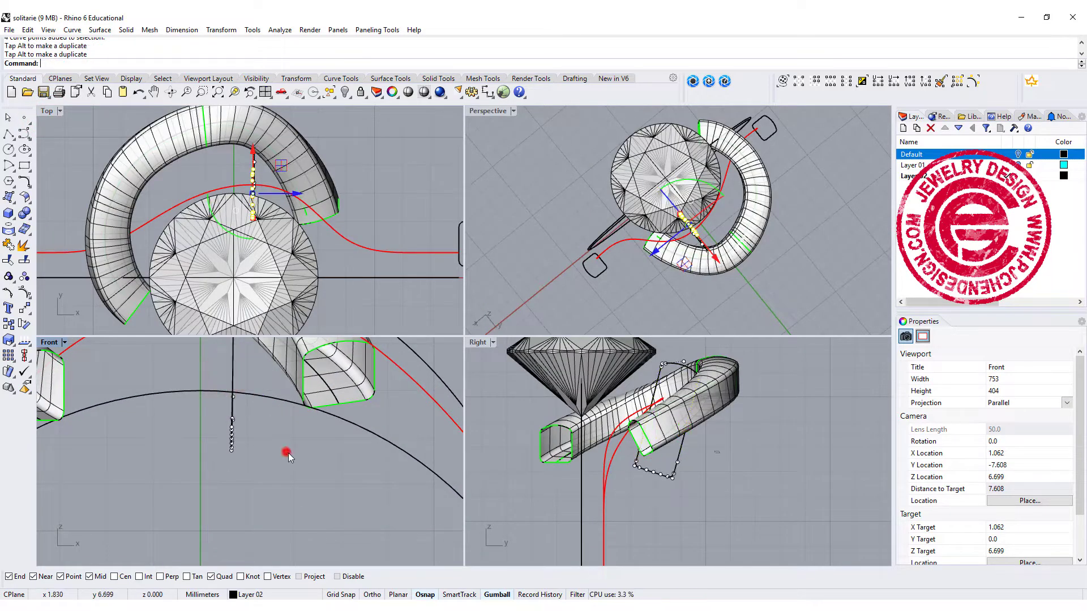
Step: Start a one-rail sweep along the red rail, using both end profiles and the deepened middle profile as cross sections
{"action": "left_click", "coordinate": [220, 393]}
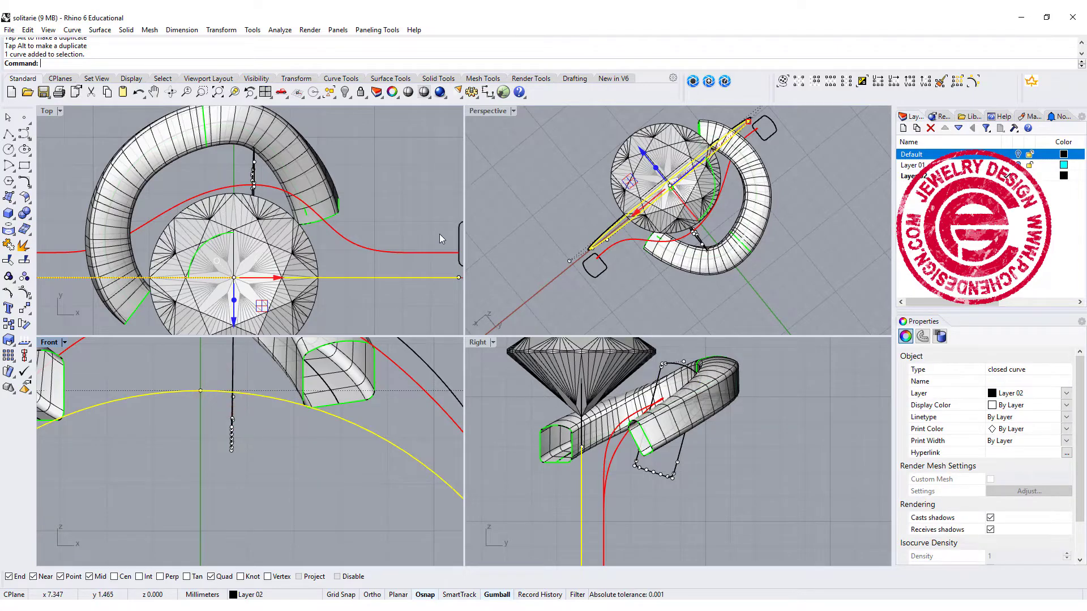
{"action": "left_click", "coordinate": [558, 165]}
{"action": "double_click", "coordinate": [488, 111]}
{"action": "right_click_drag", "start_coordinate": [566, 324], "coordinate": [606, 170]}
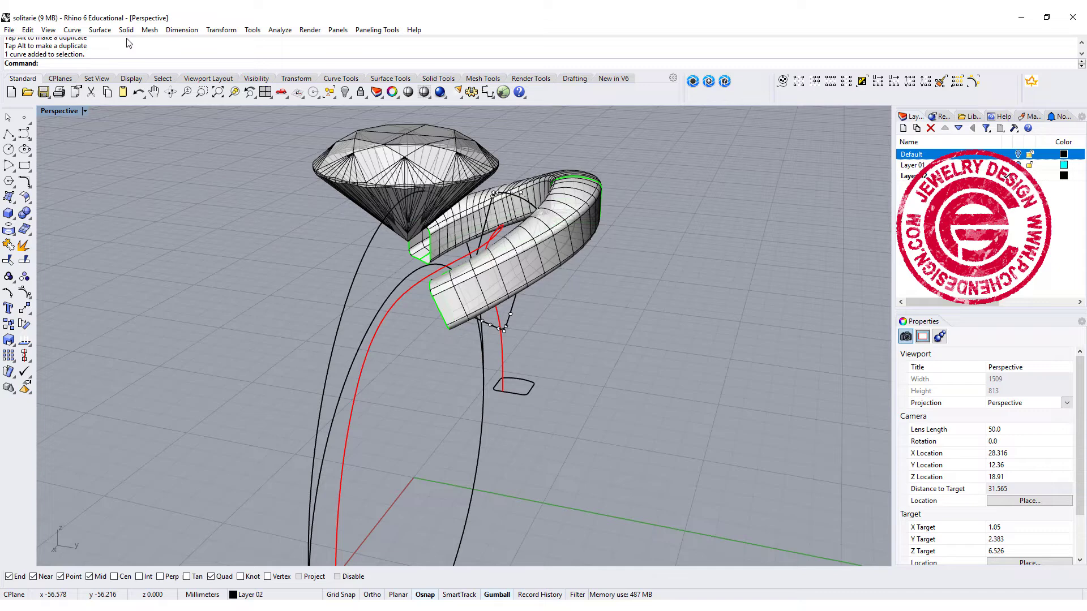
{"action": "left_click", "coordinate": [98, 30]}
{"action": "left_click", "coordinate": [139, 67]}
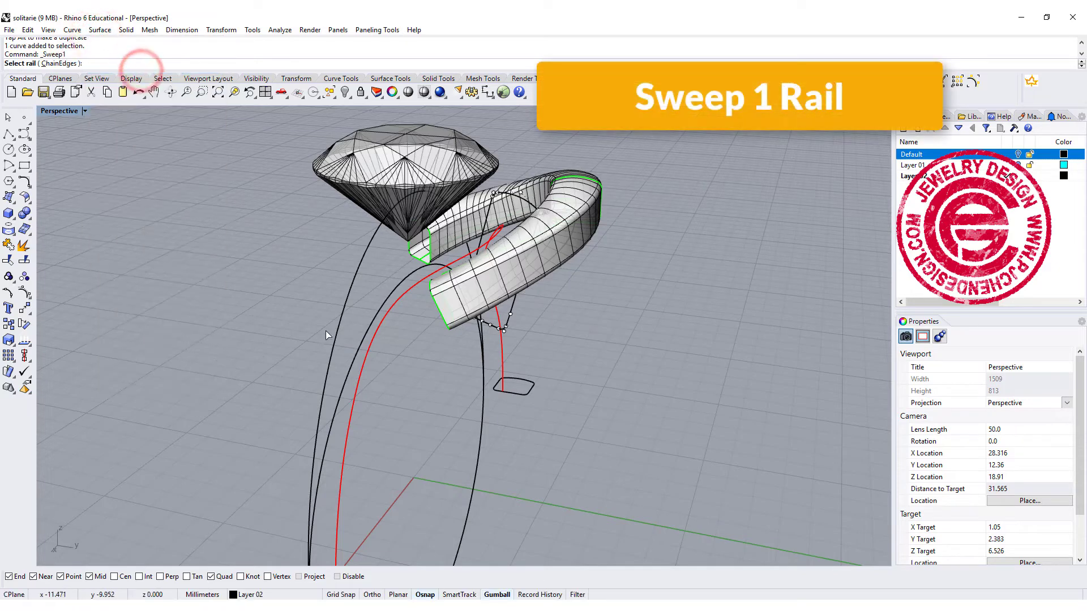
{"action": "scroll", "coordinate": [407, 369], "scroll_direction": "down", "scroll_amount": 2}
{"action": "left_click", "coordinate": [343, 397]}
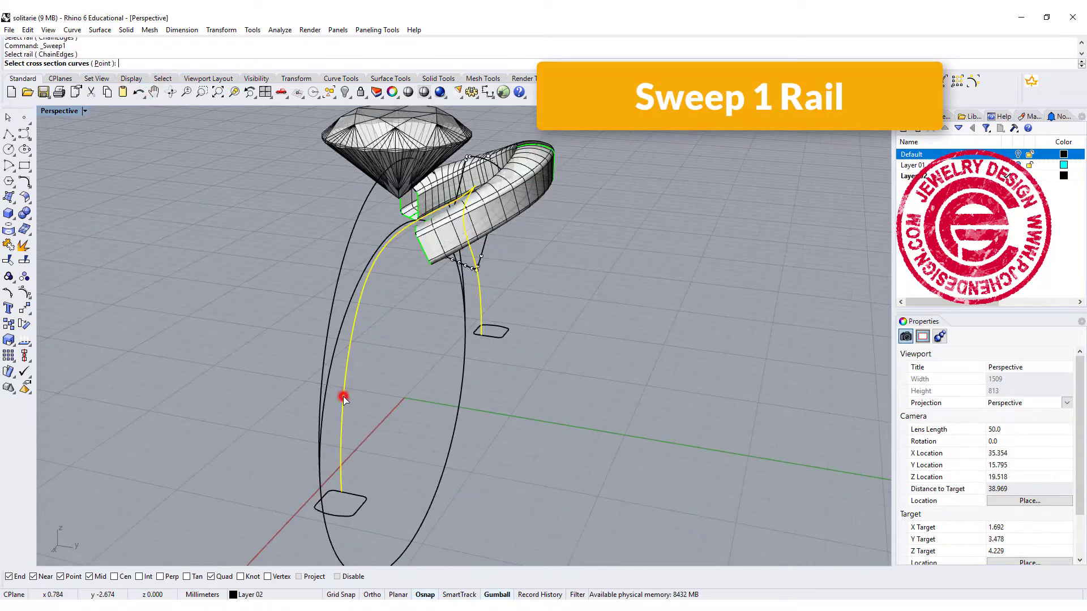
{"action": "left_click", "coordinate": [363, 505]}
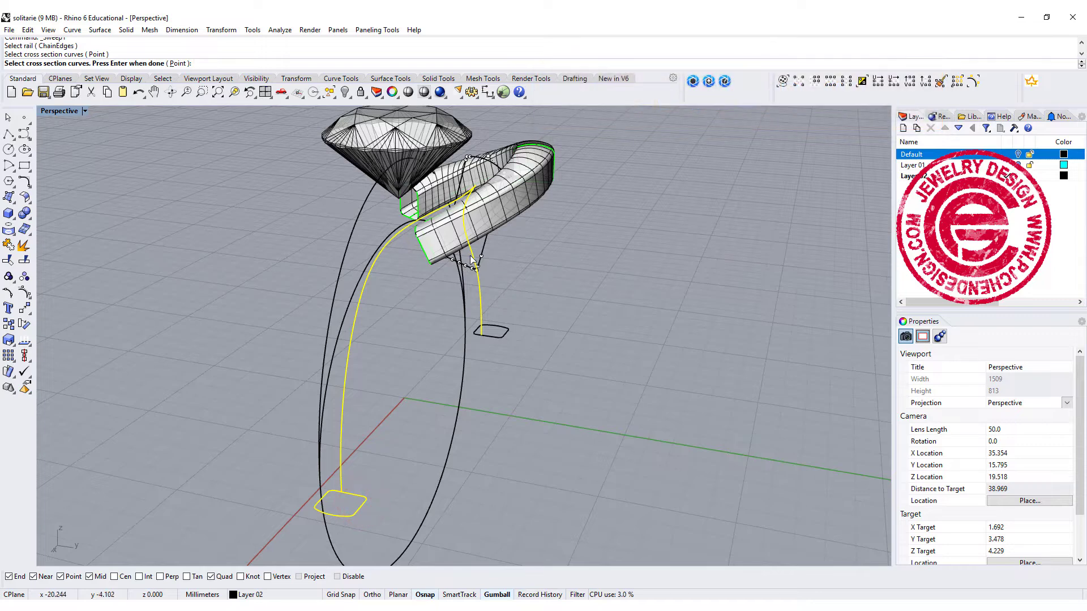
{"action": "left_click", "coordinate": [485, 248]}
{"action": "left_click", "coordinate": [509, 329]}
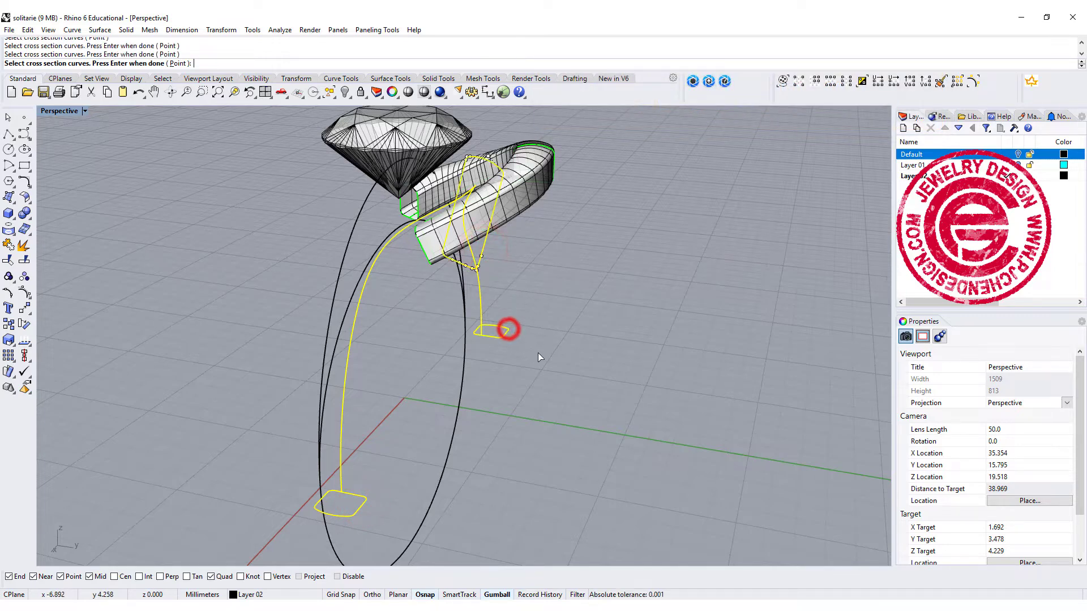
{"action": "key", "text": "Return"}
Step: Align the three profiles' seam points along their bottom edges and finish the Freeform sweep without changing the cross sections
{"action": "left_click", "coordinate": [509, 330]}
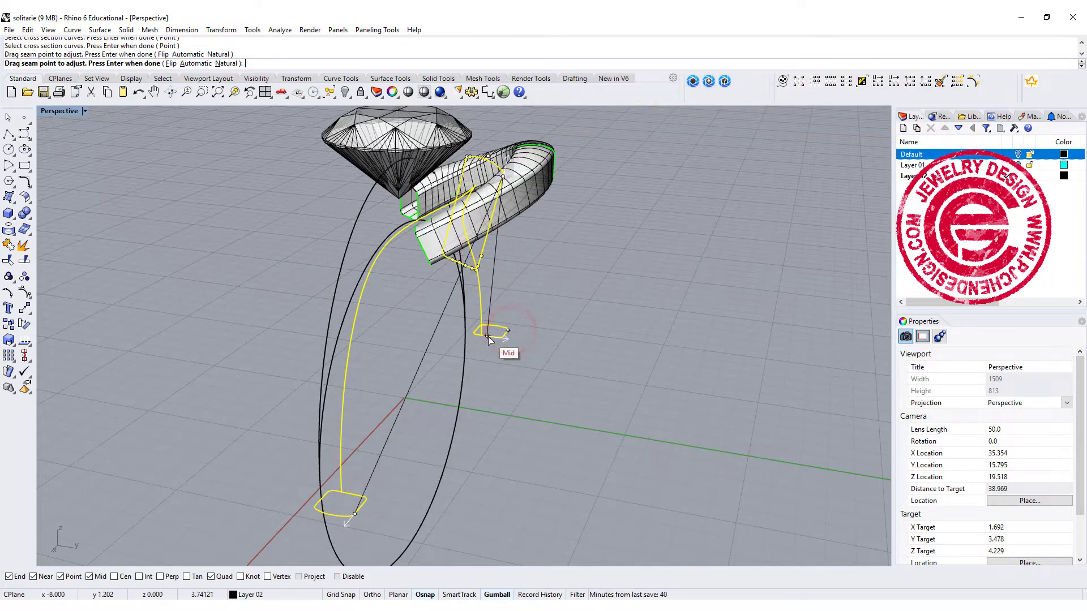
{"action": "left_click", "coordinate": [487, 336]}
{"action": "left_click", "coordinate": [355, 514]}
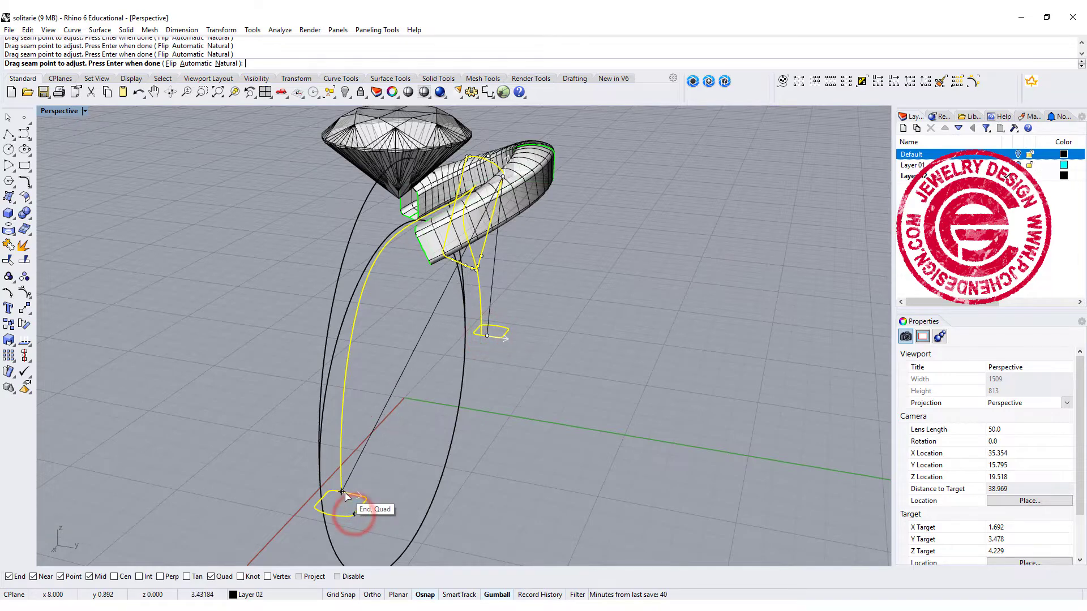
{"action": "left_click", "coordinate": [349, 494]}
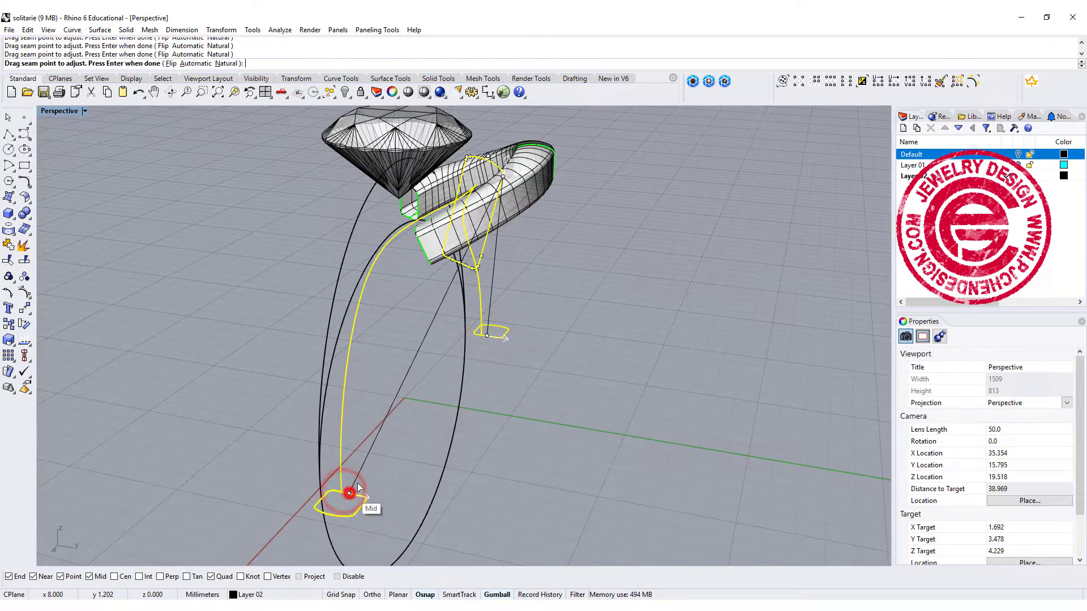
{"action": "left_click", "coordinate": [503, 177]}
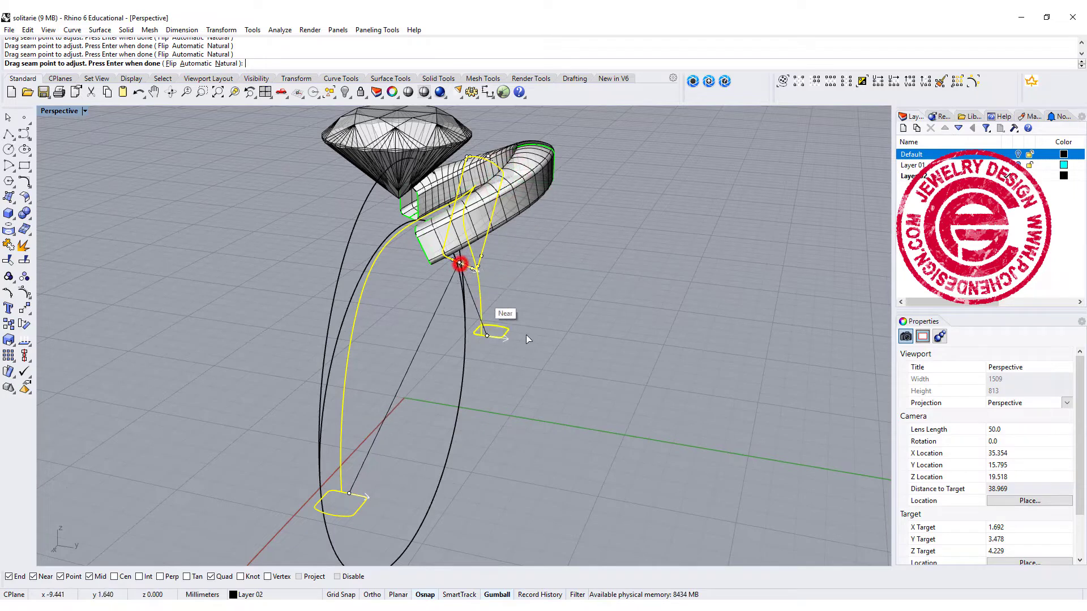
{"action": "right_click_drag", "start_coordinate": [643, 316], "coordinate": [608, 338]}
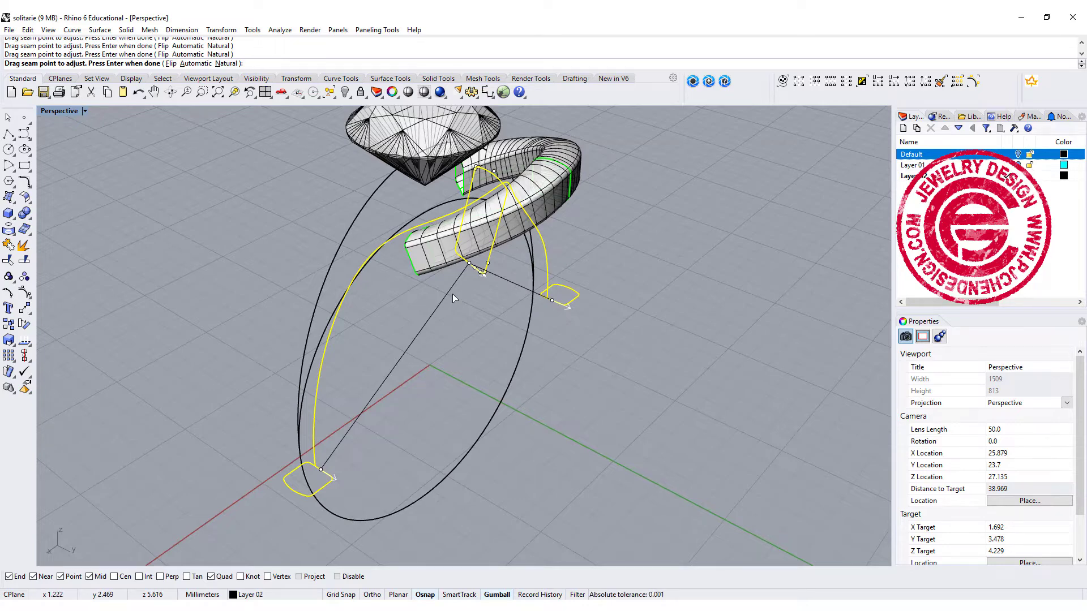
{"action": "key", "text": "Return"}
{"action": "right_click_drag", "start_coordinate": [630, 328], "coordinate": [560, 296]}
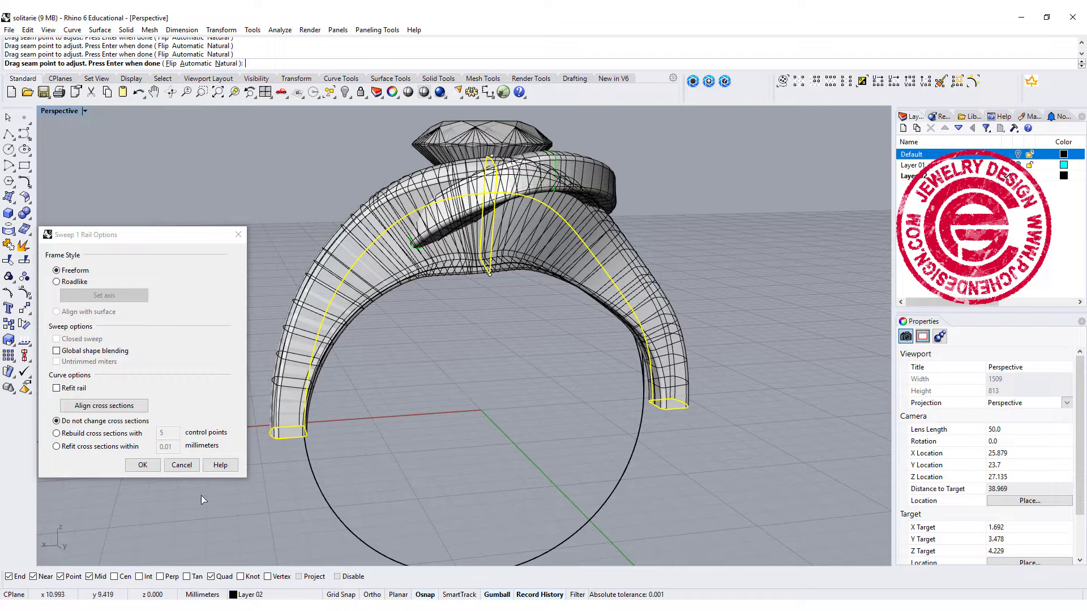
{"action": "left_click", "coordinate": [143, 465]}
Step: Shift the green end profile of the overlapping strand slightly toward the stone along X in the Top view
{"action": "right_click_drag", "start_coordinate": [146, 461], "coordinate": [571, 274]}
{"action": "right_click_drag", "start_coordinate": [390, 222], "coordinate": [456, 266]}
{"action": "scroll", "coordinate": [476, 264], "scroll_direction": "up", "scroll_amount": 4}
{"action": "left_click", "coordinate": [442, 273]}
{"action": "left_click", "coordinate": [473, 301]}
{"action": "double_click", "coordinate": [61, 111]}
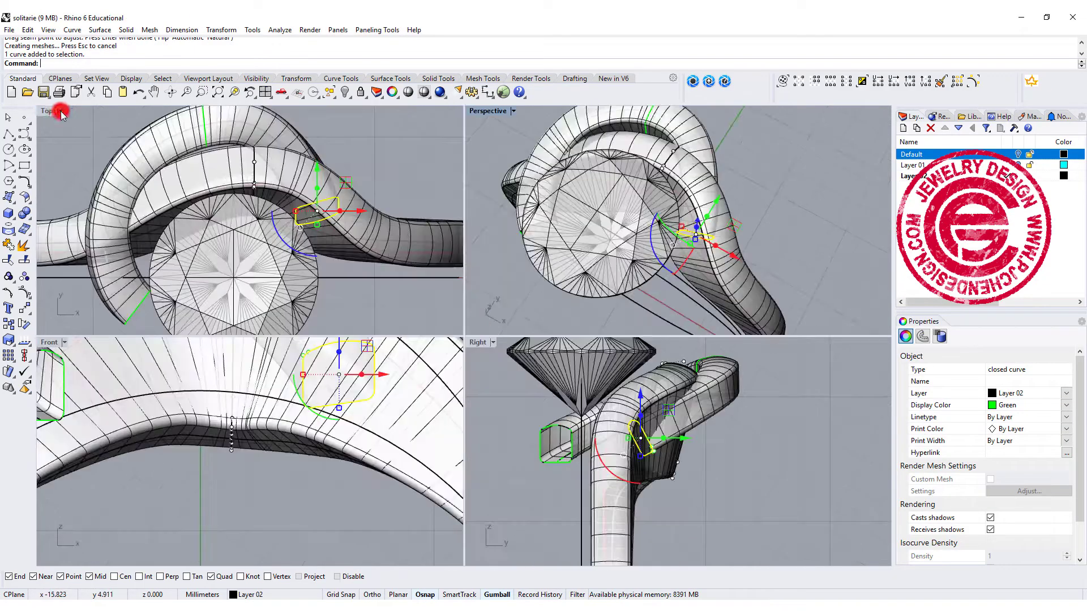
{"action": "left_click", "coordinate": [60, 111]}
{"action": "left_click_drag", "start_coordinate": [349, 185], "coordinate": [342, 185]}
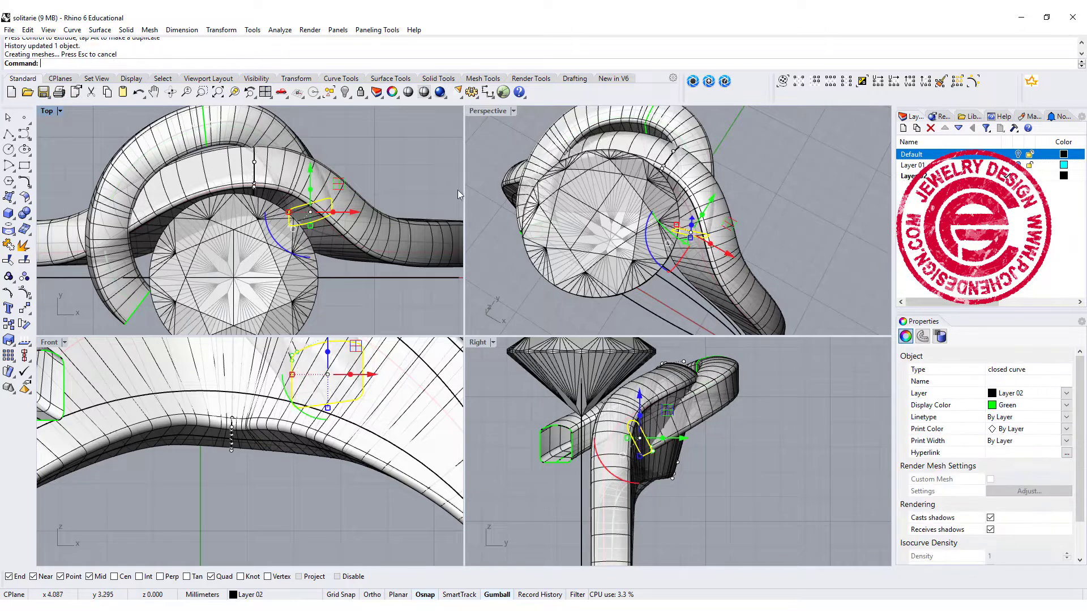
Step: Fine-tune the green end profile's position against the main band and turn off the middle profile's control points
{"action": "right_click_drag", "start_coordinate": [703, 238], "coordinate": [682, 237]}
{"action": "left_click", "coordinate": [737, 255]}
{"action": "scroll", "coordinate": [638, 191], "scroll_direction": "up", "scroll_amount": 5}
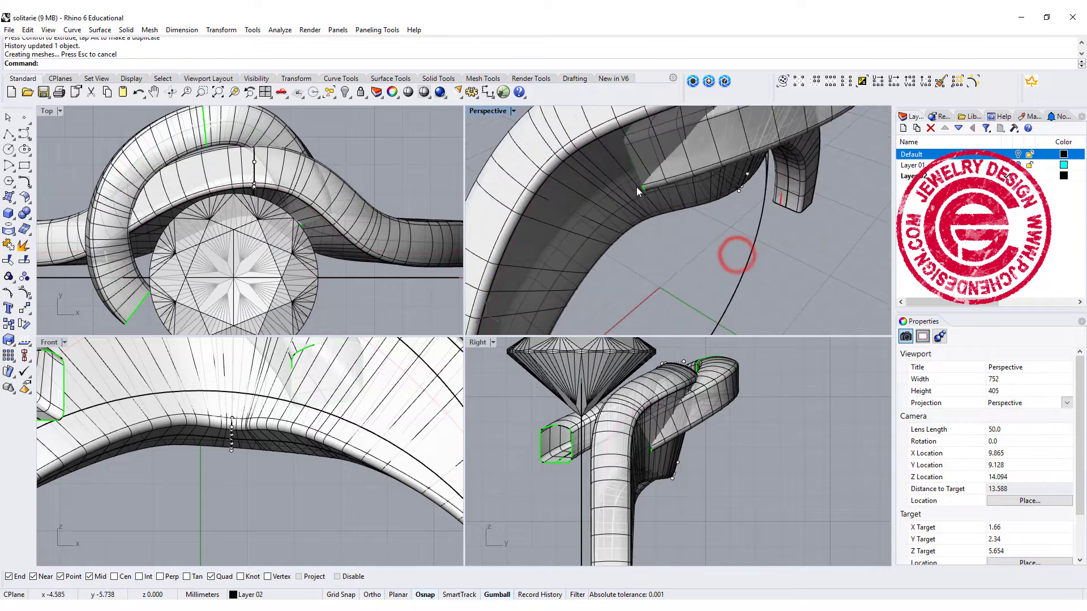
{"action": "left_click", "coordinate": [643, 188]}
{"action": "left_click", "coordinate": [678, 218]}
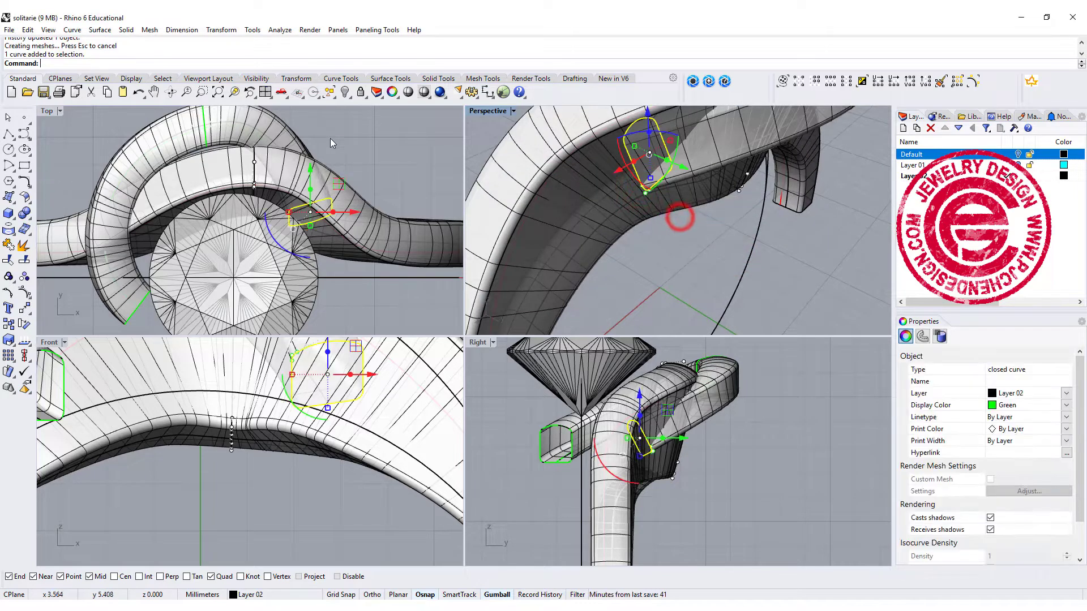
{"action": "key", "text": "Escape"}
Step: Rotate a copy of the main band and the overlapping strand 180 degrees about the origin in the Top view
{"action": "scroll", "coordinate": [298, 204], "scroll_direction": "down", "scroll_amount": 4}
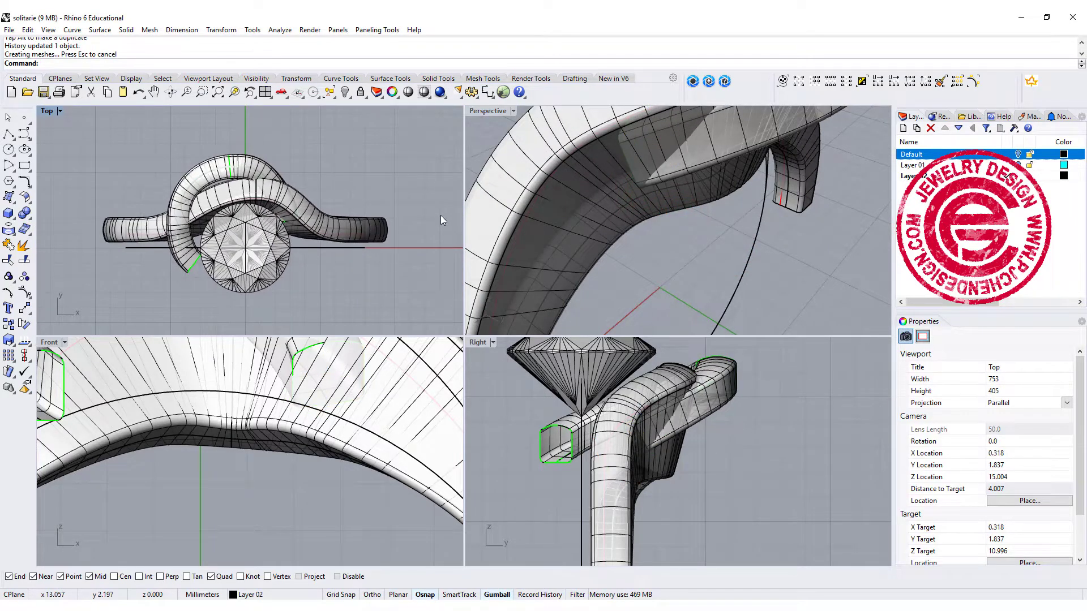
{"action": "left_click", "coordinate": [333, 220]}
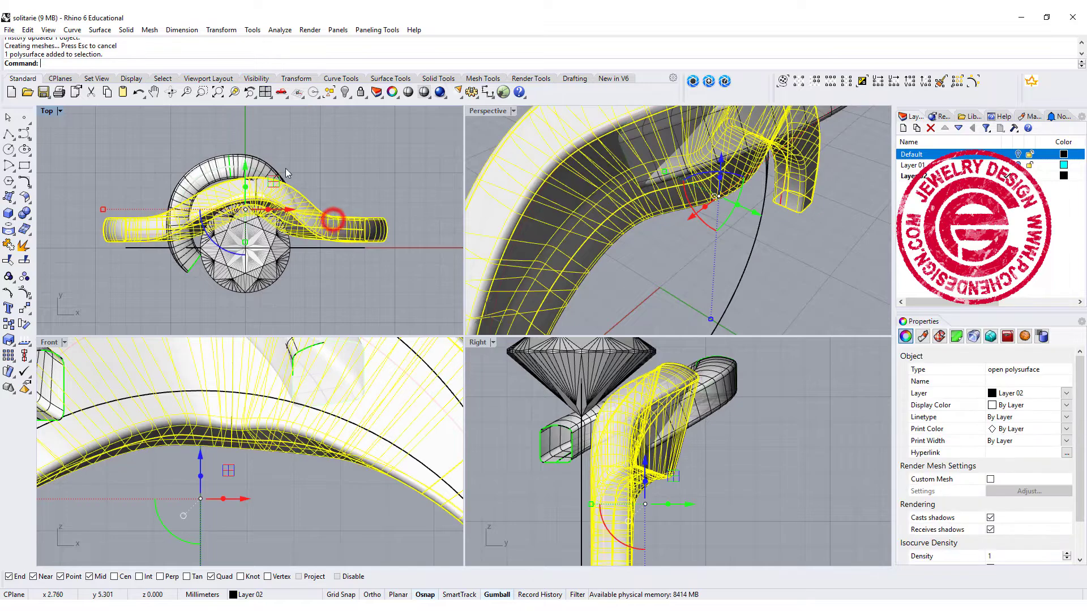
{"action": "left_click", "coordinate": [246, 152], "text": "shift"}
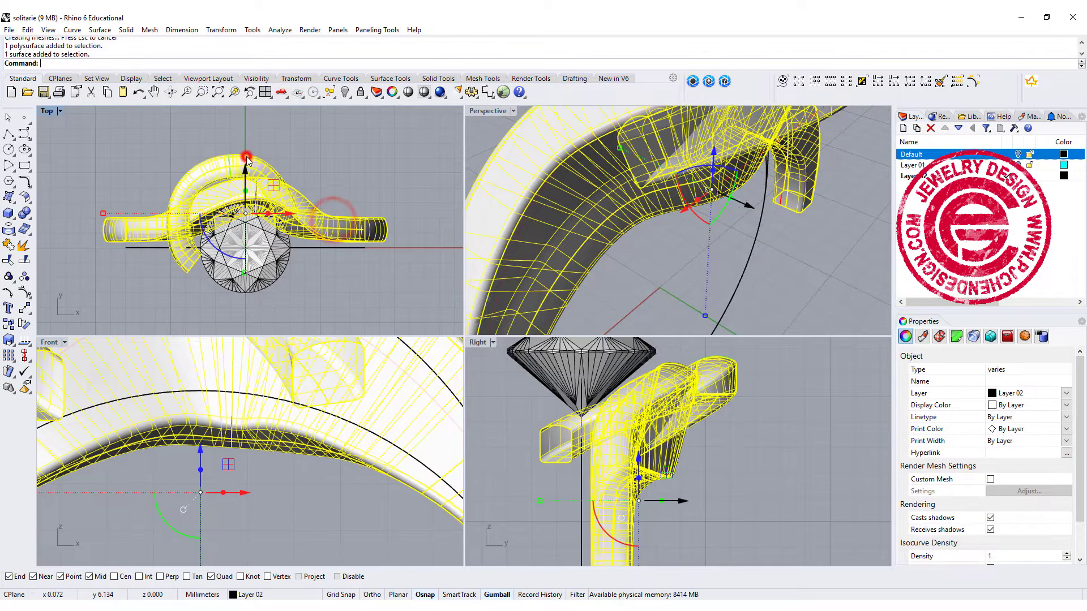
{"action": "left_click", "coordinate": [27, 306]}
{"action": "left_click", "coordinate": [25, 323]}
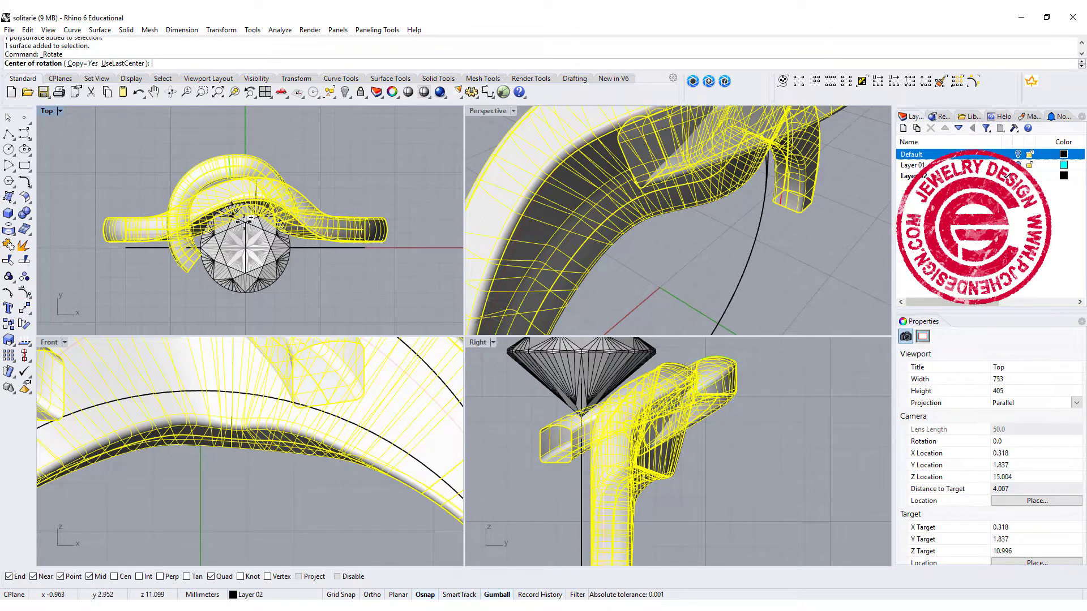
{"action": "type", "text": "0"}
{"action": "key", "text": "Return"}
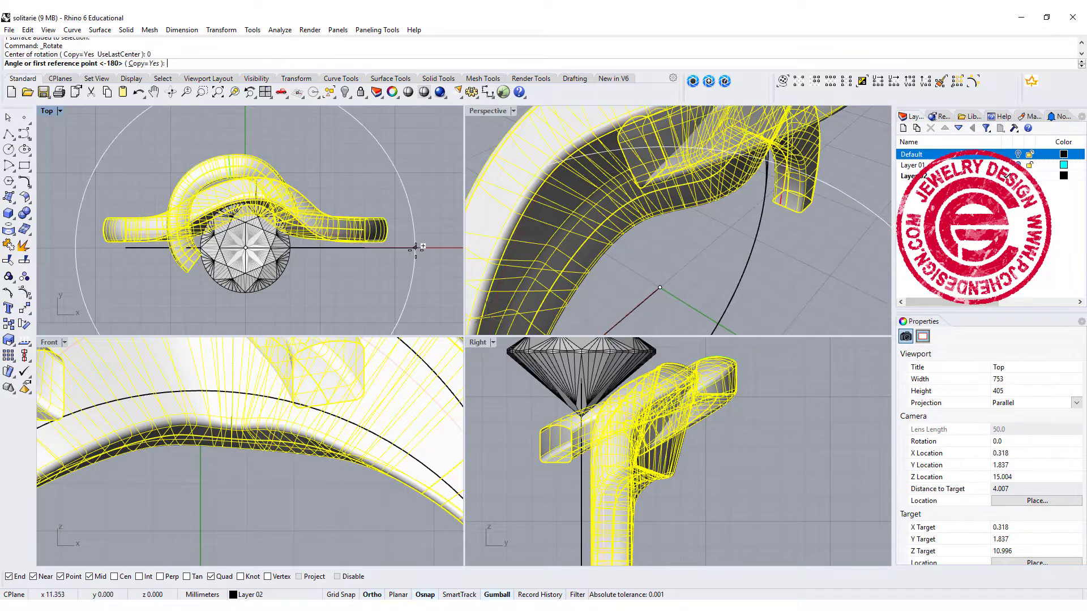
{"action": "left_click", "coordinate": [415, 247], "text": "shift"}
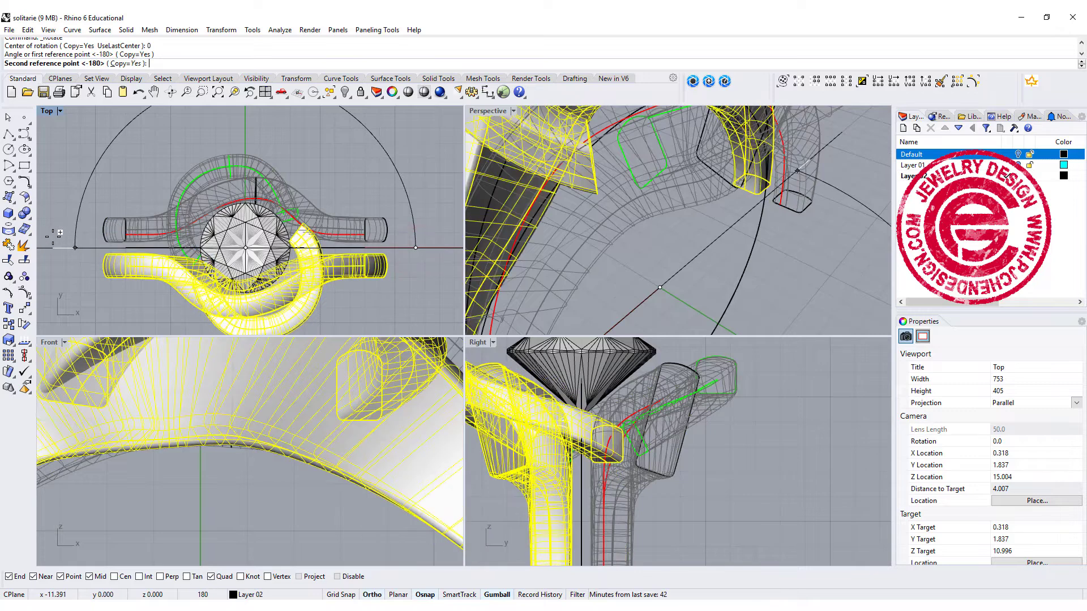
{"action": "left_click", "coordinate": [53, 235], "text": "shift"}
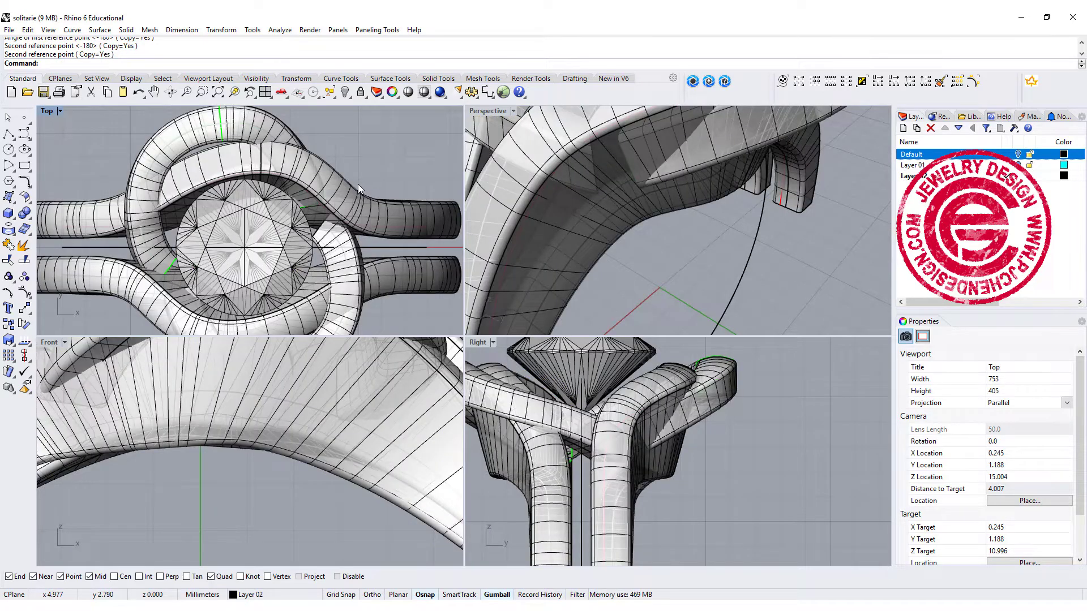
{"action": "scroll", "coordinate": [357, 184], "scroll_direction": "down", "scroll_amount": 3}
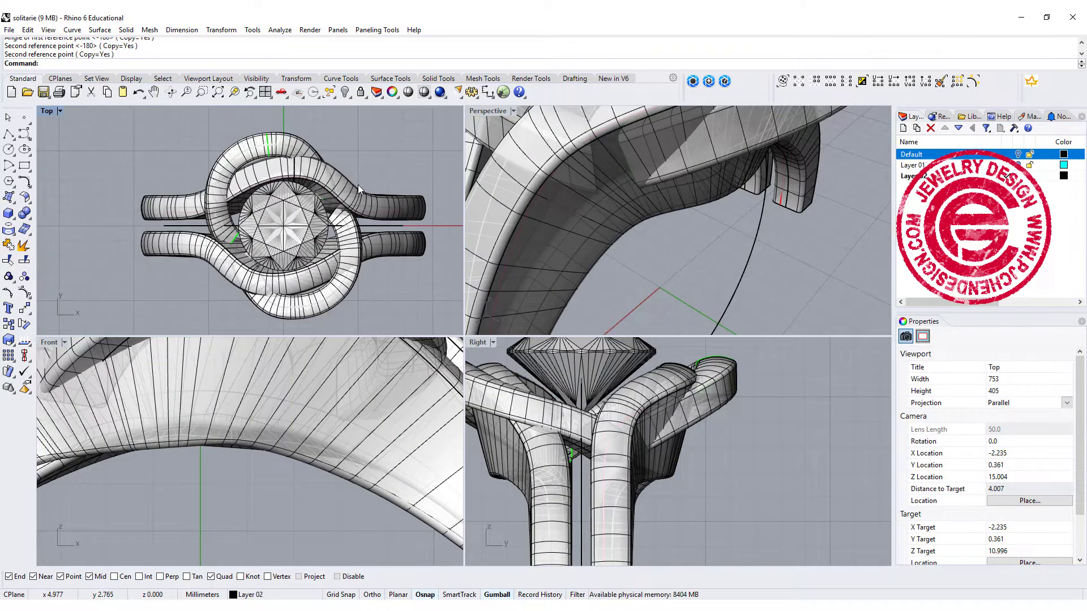
Step: Draw a slanted prong centerline about 7.3 mm long past the stone's girdle in the Front view, ending below the band
{"action": "double_click", "coordinate": [487, 111]}
{"action": "right_click_drag", "start_coordinate": [347, 245], "coordinate": [429, 291]}
{"action": "left_click", "coordinate": [429, 291]}
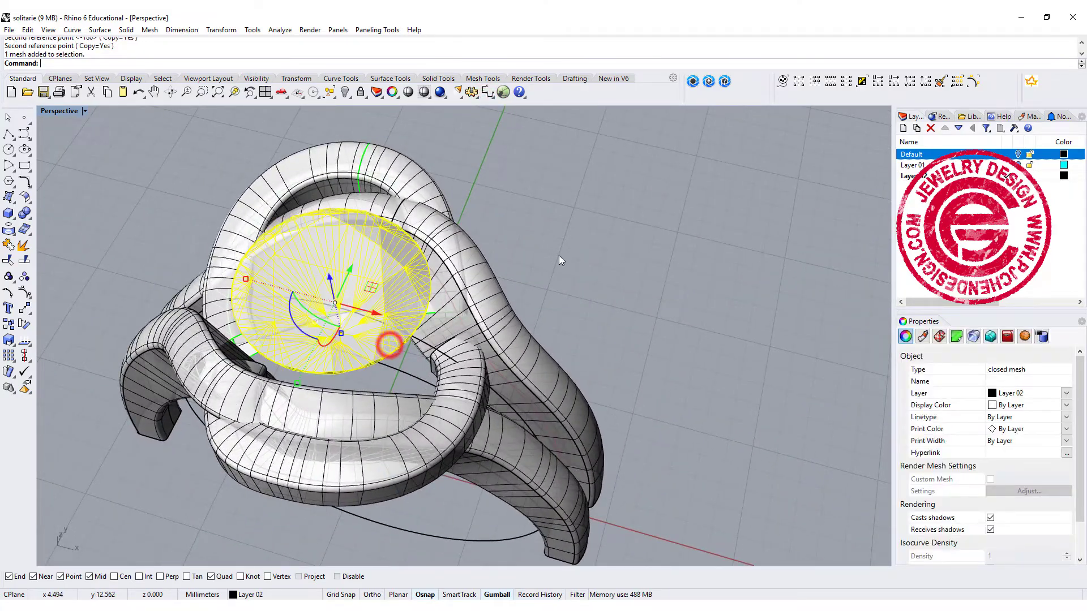
{"action": "right_click_drag", "start_coordinate": [389, 345], "coordinate": [561, 176]}
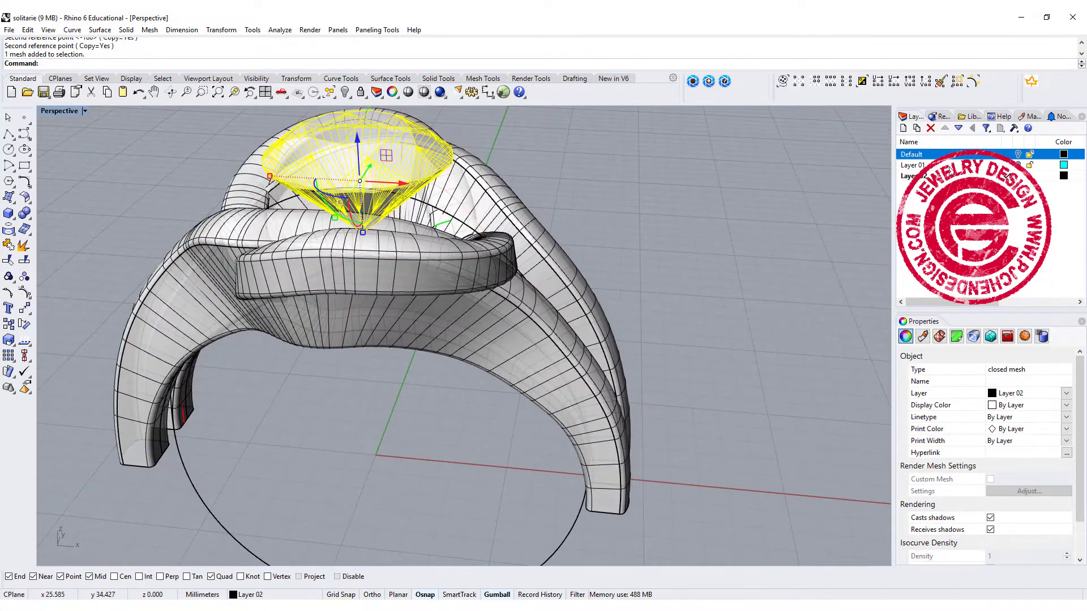
{"action": "key", "text": "ctrl+F2"}
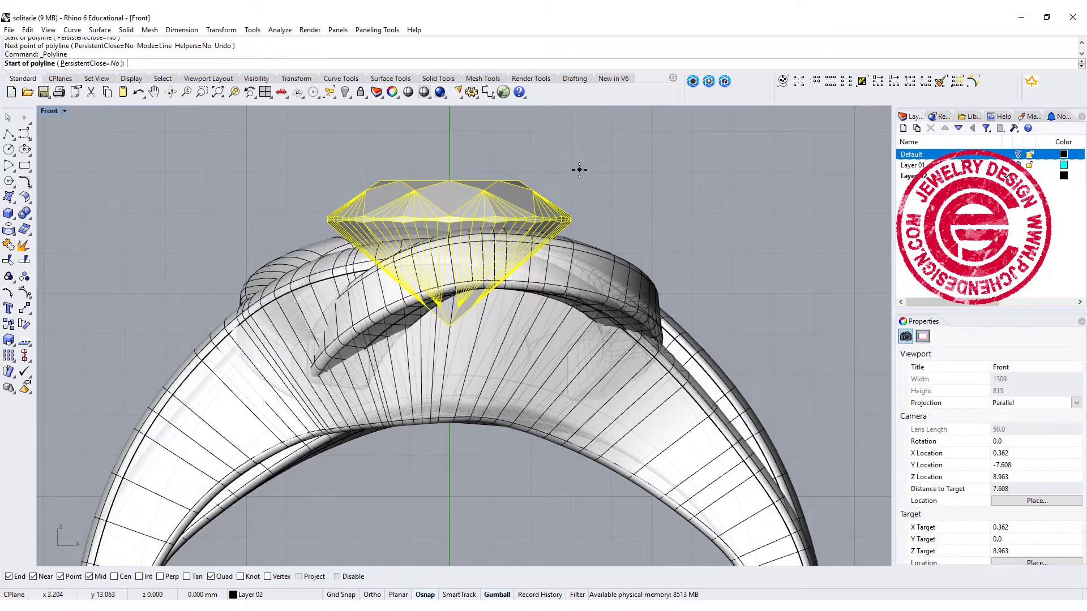
{"action": "left_click", "coordinate": [578, 169]}
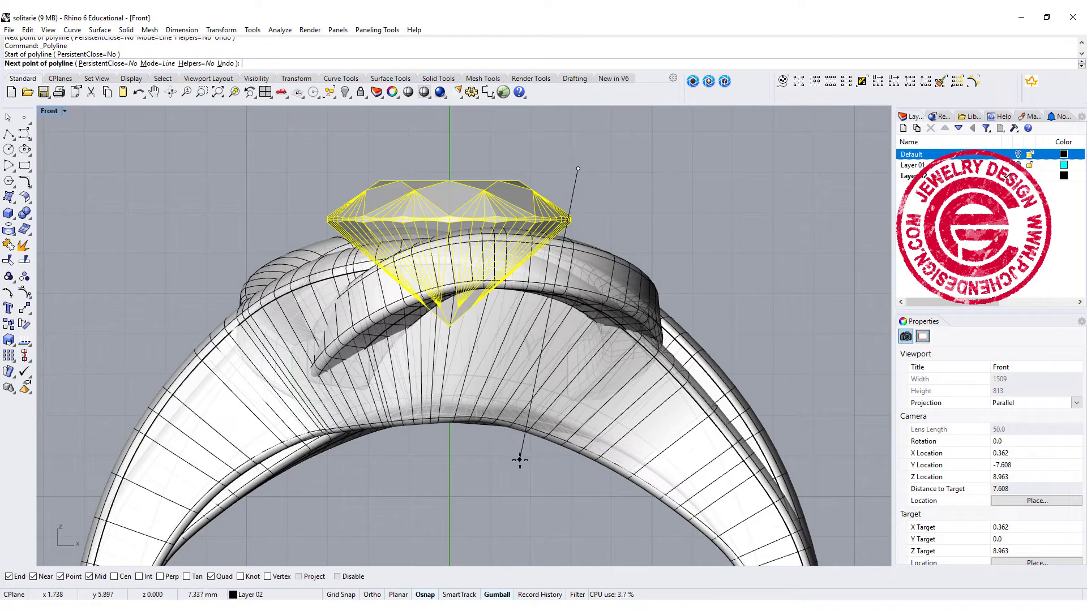
{"action": "left_click", "coordinate": [519, 460]}
{"action": "key", "text": "Return"}
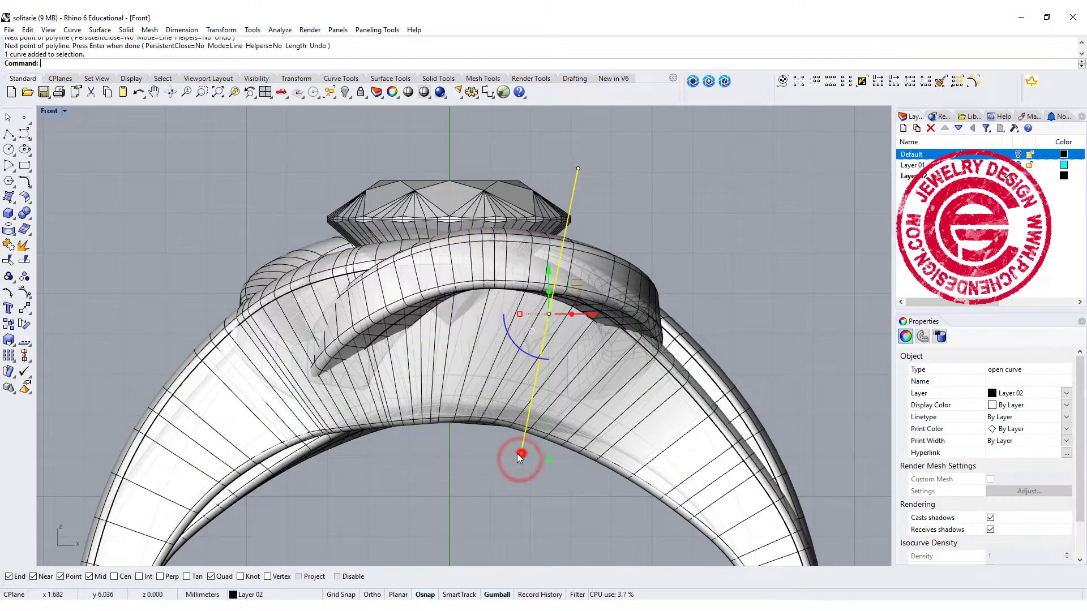
Step: Build a round-capped pipe along the slanted line with a 1.2 mm diameter at both ends
{"action": "left_click", "coordinate": [27, 217]}
{"action": "left_click", "coordinate": [41, 251]}
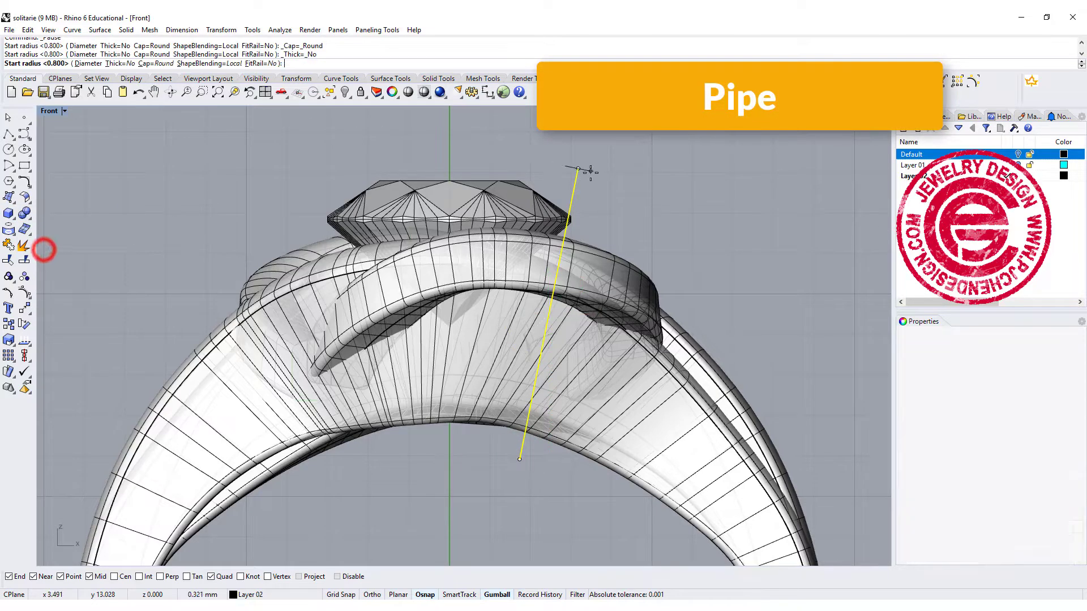
{"action": "left_click", "coordinate": [83, 63]}
{"action": "type", "text": "1.600> ( Radius"}
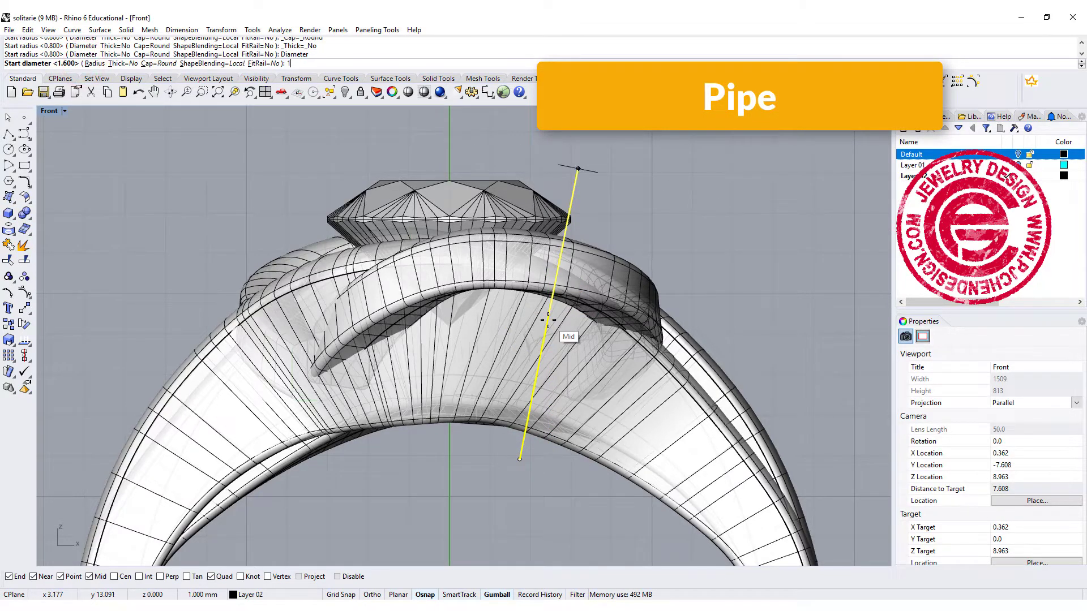
{"action": "type", "text": ".2"}
{"action": "key", "text": "Return"}
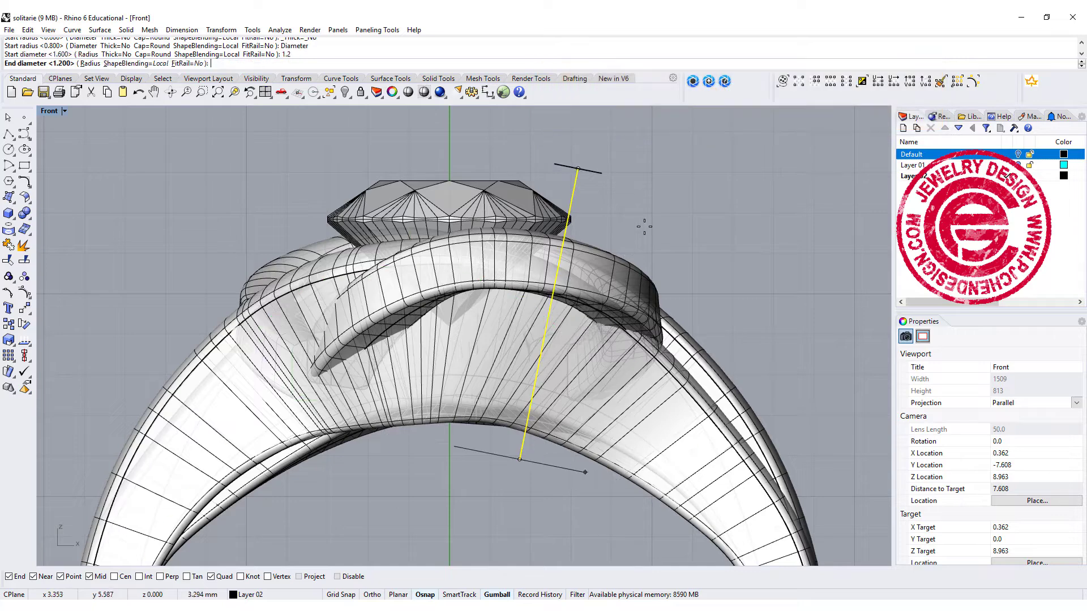
{"action": "key", "text": "Return"}
{"action": "key", "text": "Return"}
Step: Move the prong pipe slightly outward from the stone along X in the Front view and restore the four-view layout
{"action": "left_click", "coordinate": [658, 208]}
{"action": "left_click", "coordinate": [579, 218]}
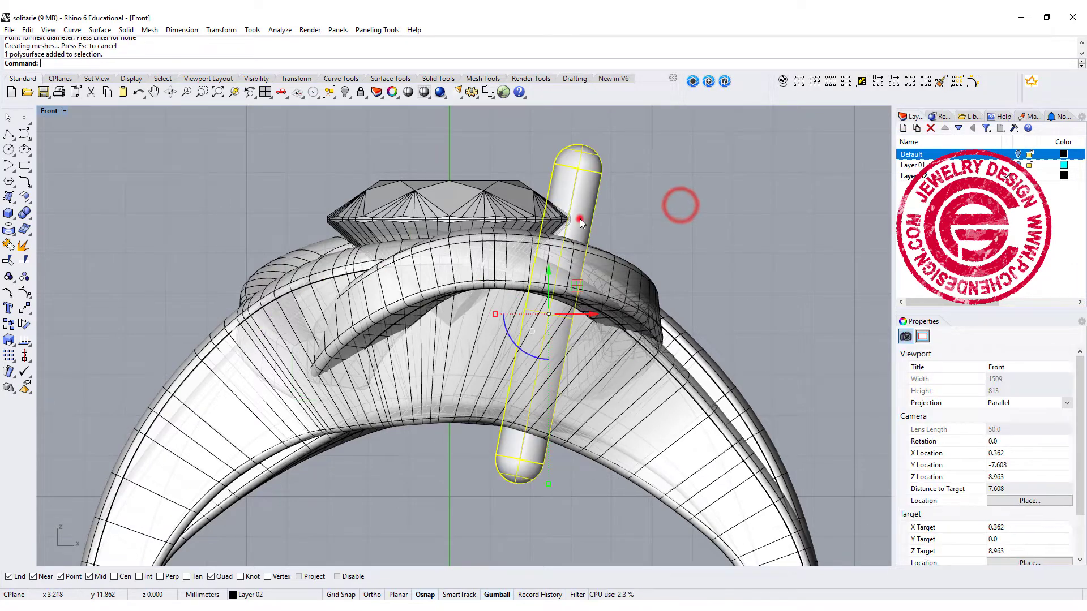
{"action": "left_click_drag", "start_coordinate": [589, 311], "coordinate": [608, 329]}
{"action": "left_click", "coordinate": [673, 195]}
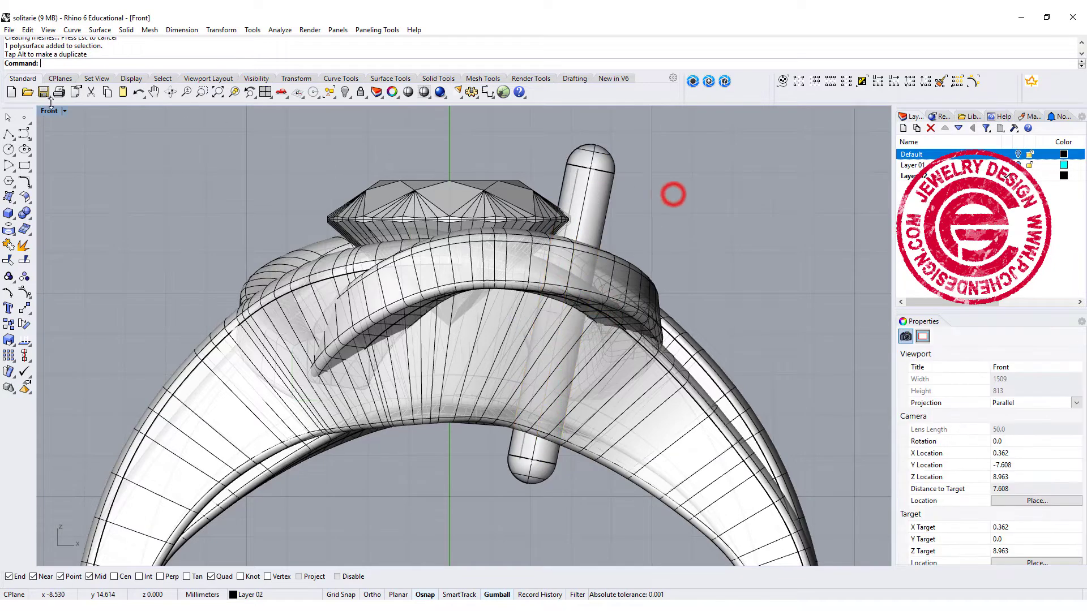
{"action": "double_click", "coordinate": [51, 110]}
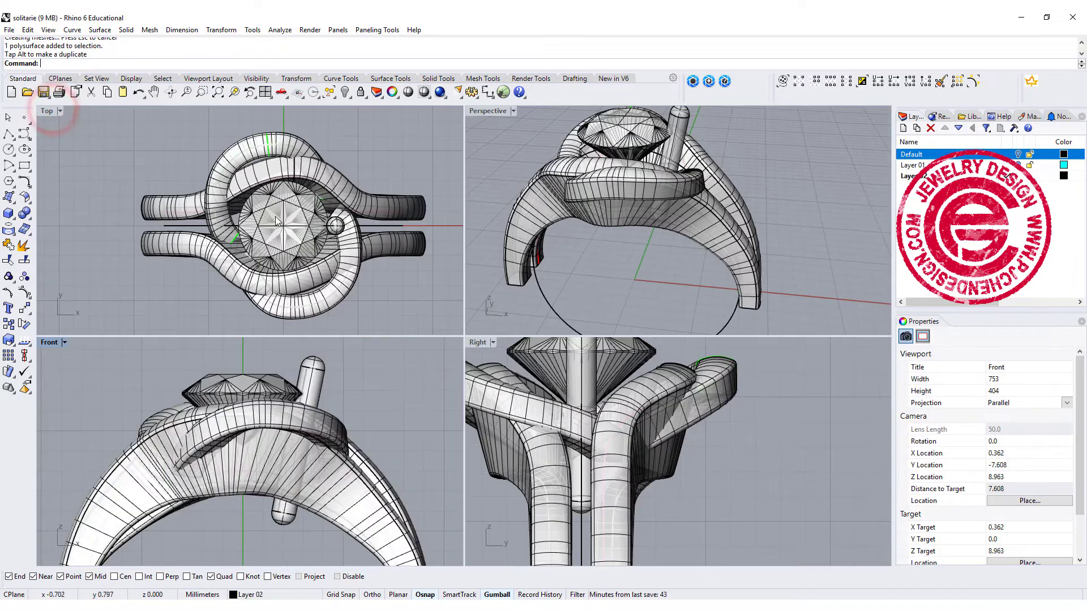
Step: Polar-array the prong in the Top view around the origin with 4 items over 360 degrees
{"action": "left_click", "coordinate": [335, 224]}
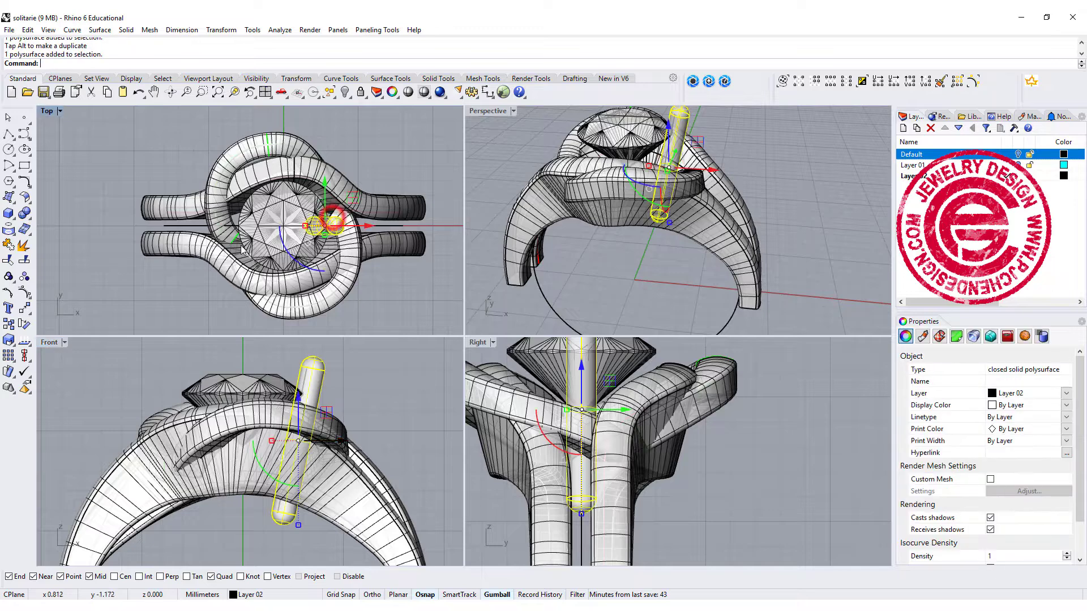
{"action": "left_click", "coordinate": [9, 355]}
{"action": "left_click", "coordinate": [42, 362]}
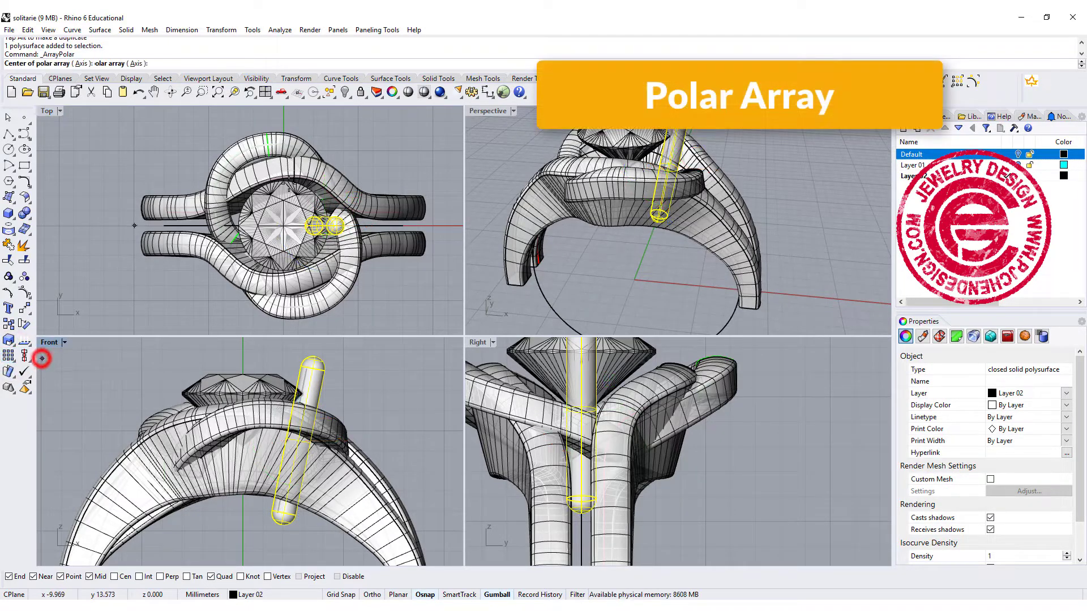
{"action": "type", "text": "0"}
{"action": "key", "text": "Return"}
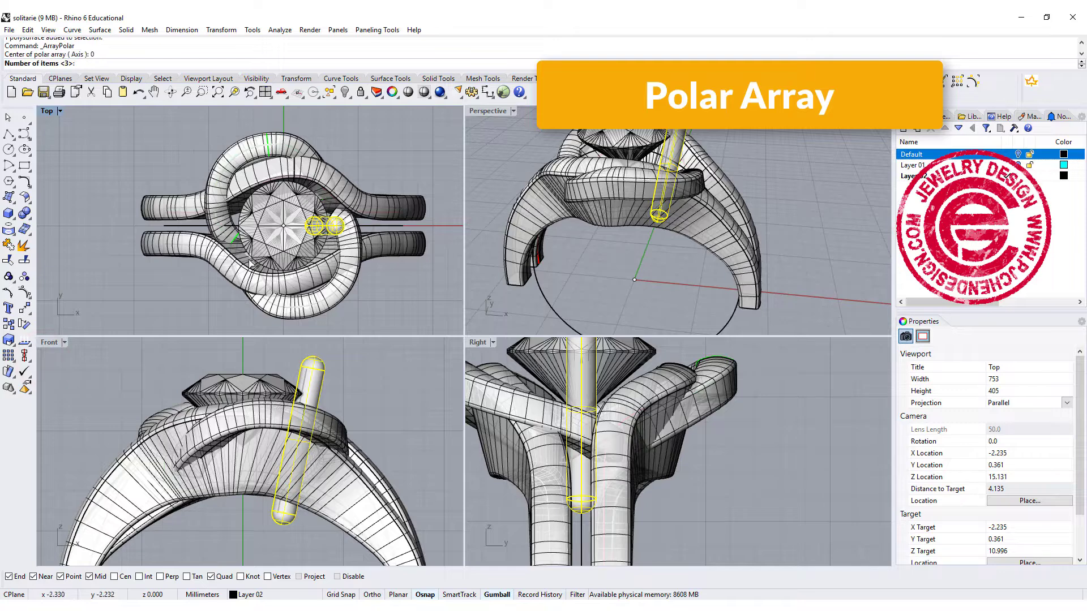
{"action": "type", "text": "4"}
{"action": "key", "text": "Return"}
{"action": "key", "text": "Return"}
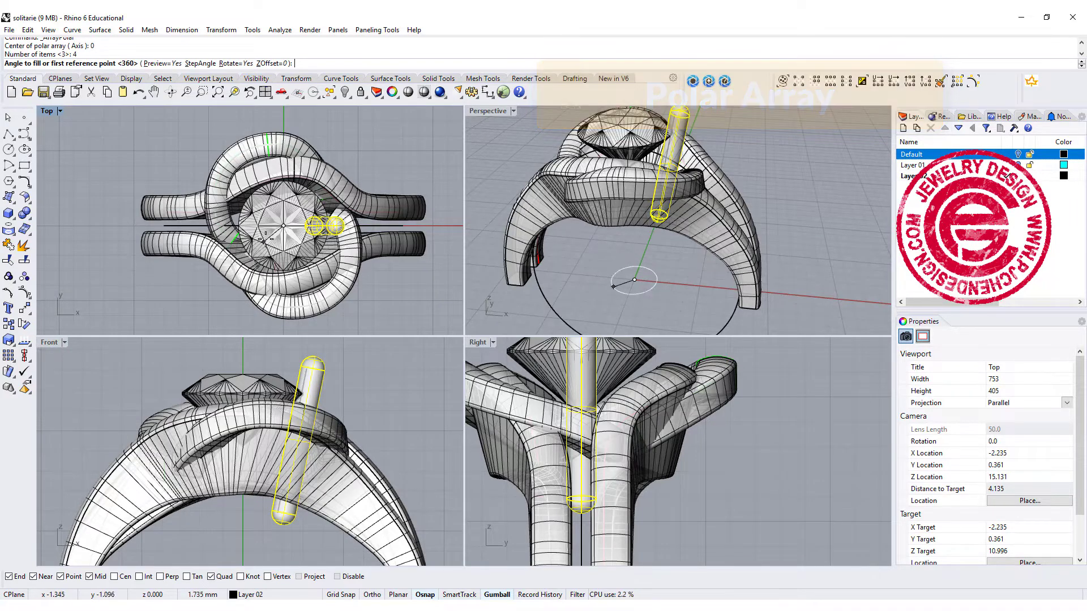
{"action": "key", "text": "Return"}
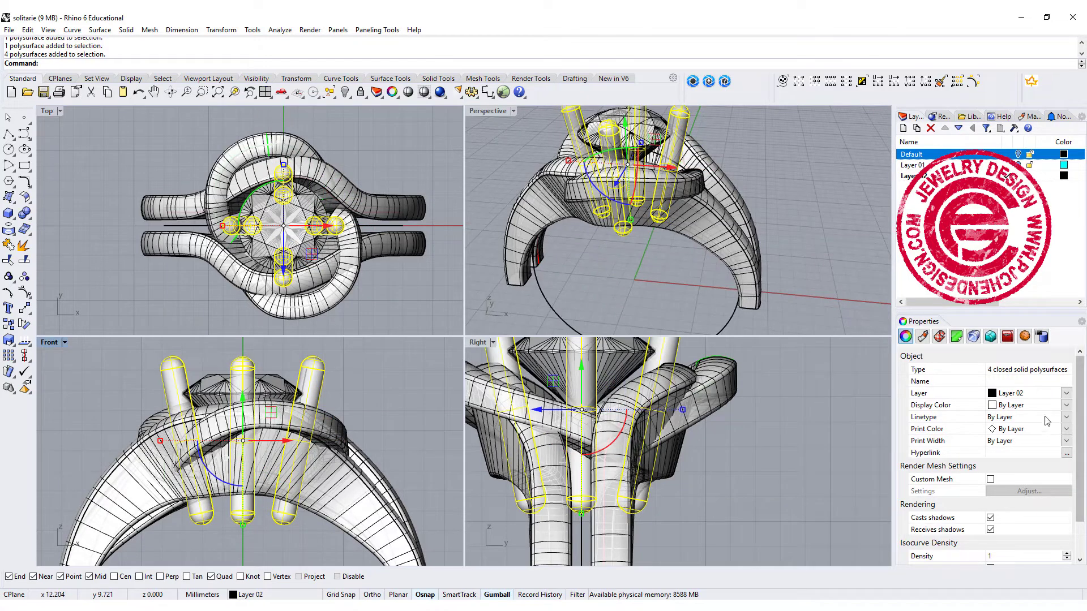
Step: Set the display color of the four prongs to Blue and deselect them
{"action": "left_click", "coordinate": [1066, 406]}
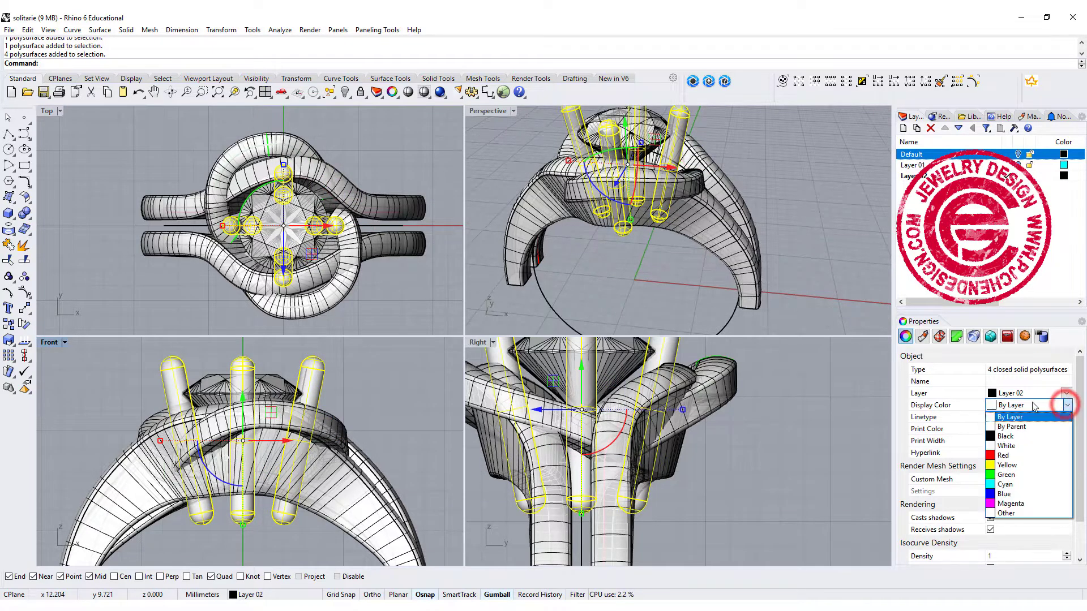
{"action": "left_click", "coordinate": [1011, 494]}
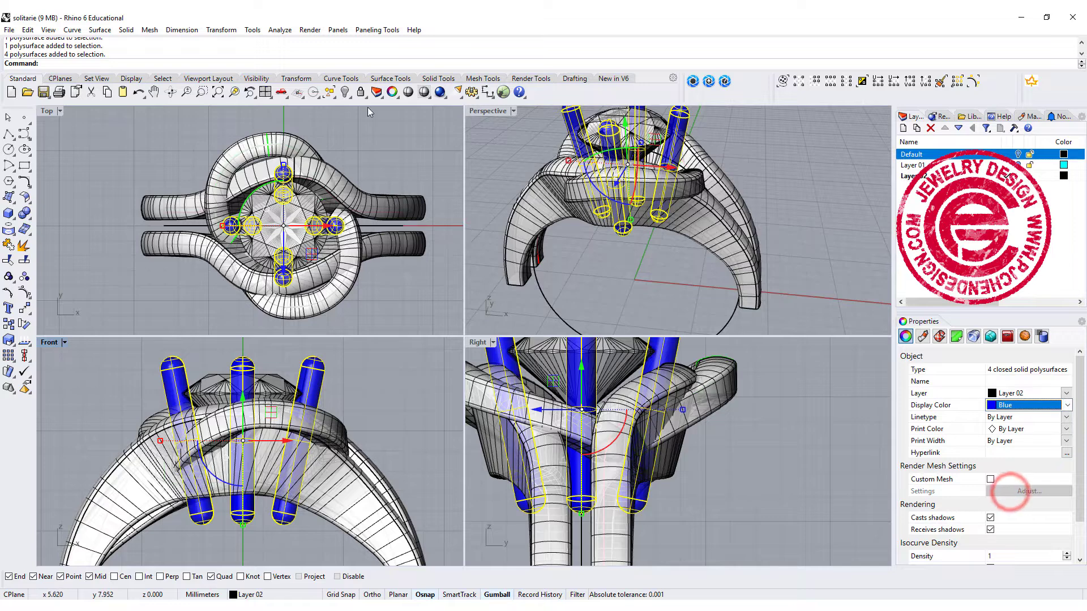
{"action": "left_click", "coordinate": [407, 158]}
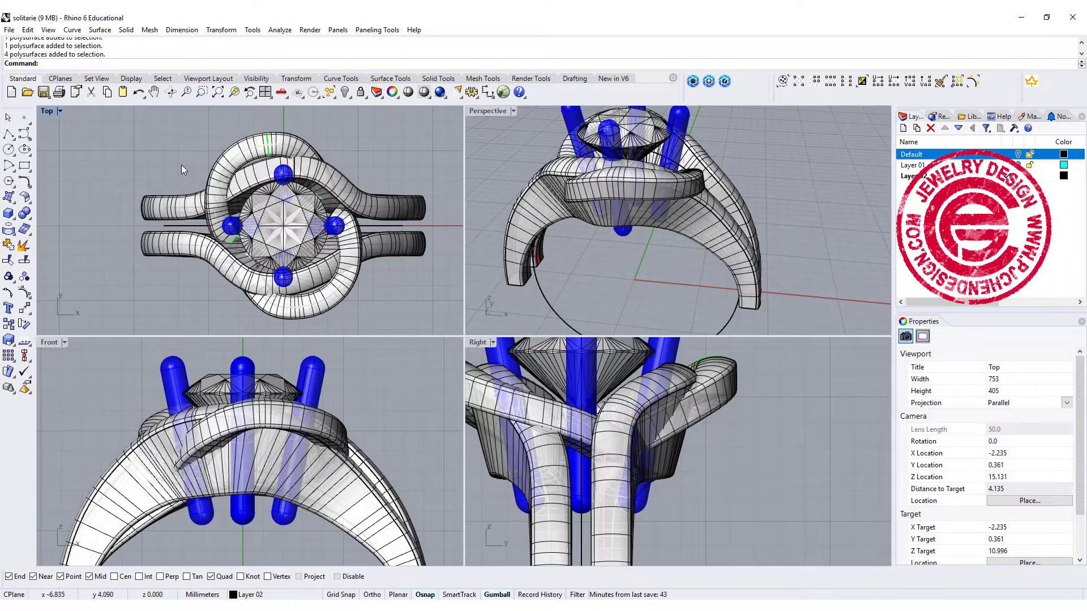
Step: Draw a tall, narrow rectangle beside the slanted prong in the Front view with object snaps disabled, tilt it to match the prong, and shift it inward
{"action": "left_click", "coordinate": [22, 170]}
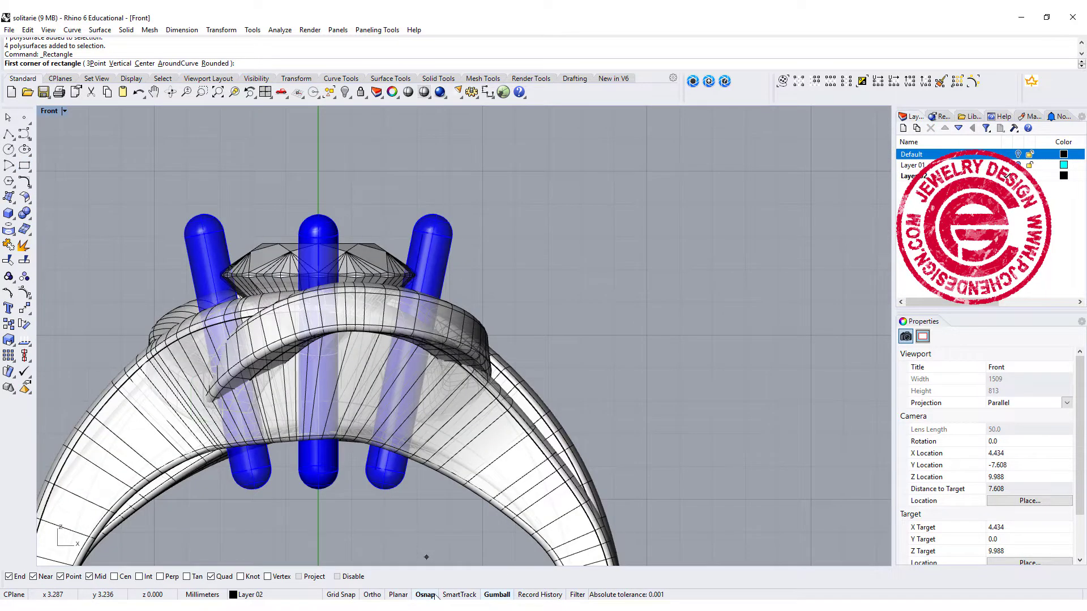
{"action": "left_click", "coordinate": [338, 577]}
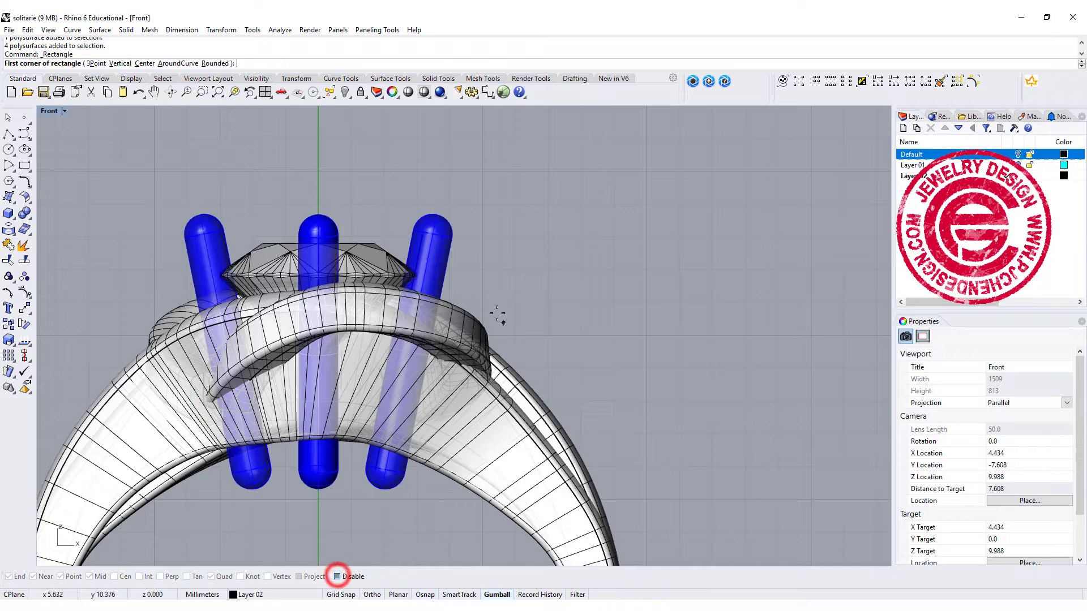
{"action": "left_click", "coordinate": [377, 289]}
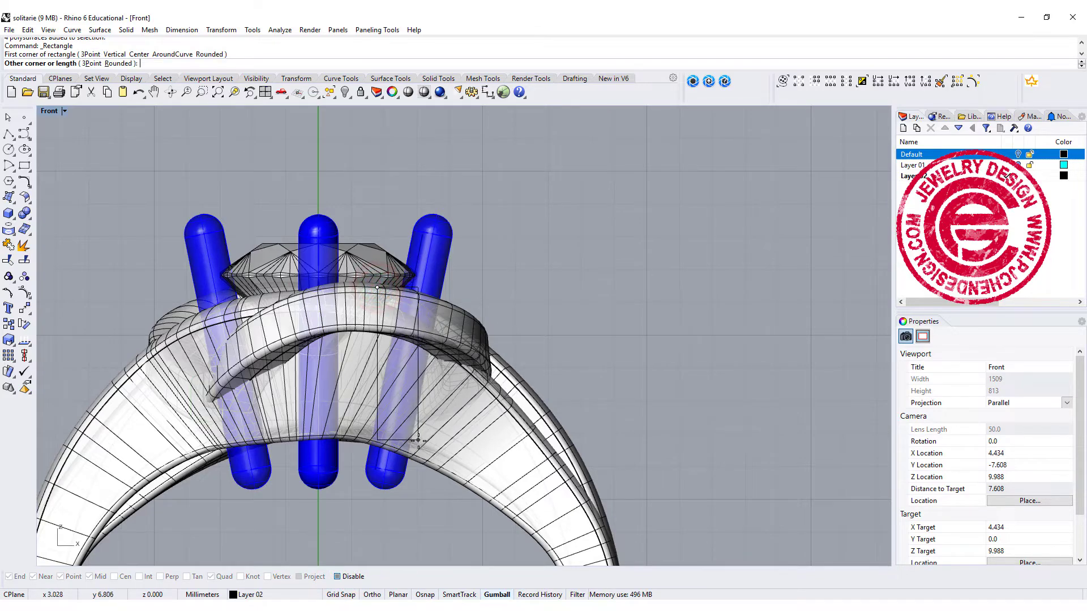
{"action": "left_click", "coordinate": [415, 478]}
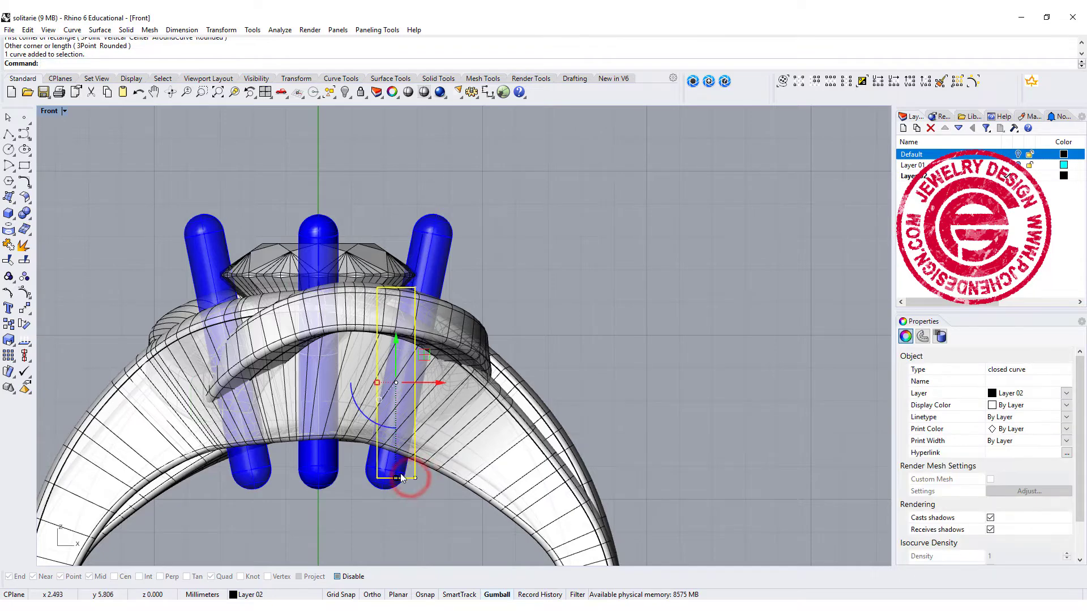
{"action": "left_click_drag", "start_coordinate": [372, 422], "coordinate": [364, 416]}
{"action": "left_click_drag", "start_coordinate": [441, 392], "coordinate": [421, 384]}
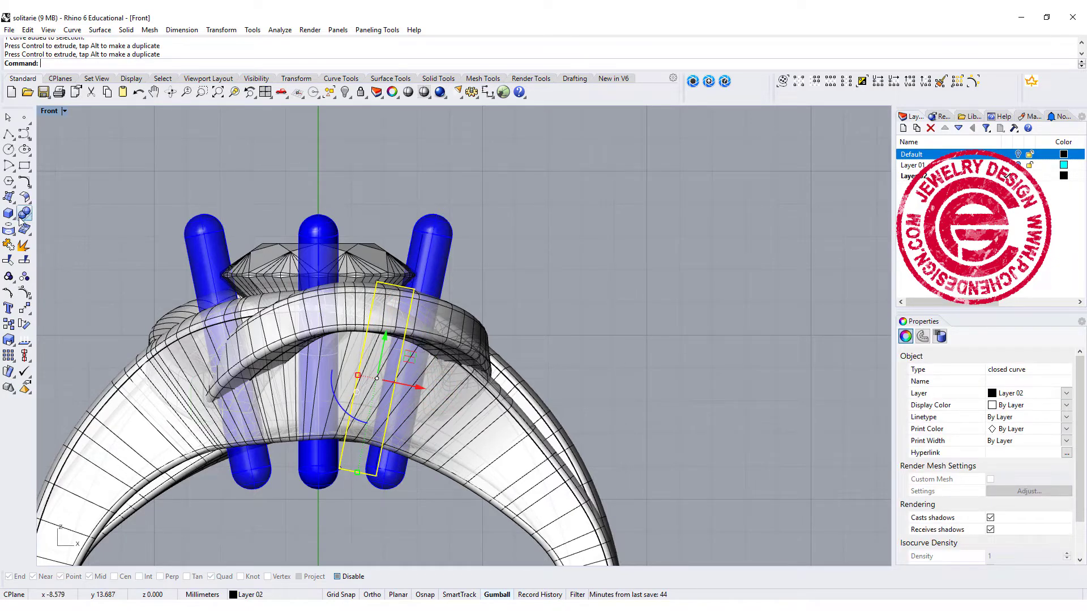
Step: Revolve the tilted rectangle 360 degrees about the vertical axis through the origin to form the collar, and restore the four-view layout
{"action": "left_click", "coordinate": [100, 29]}
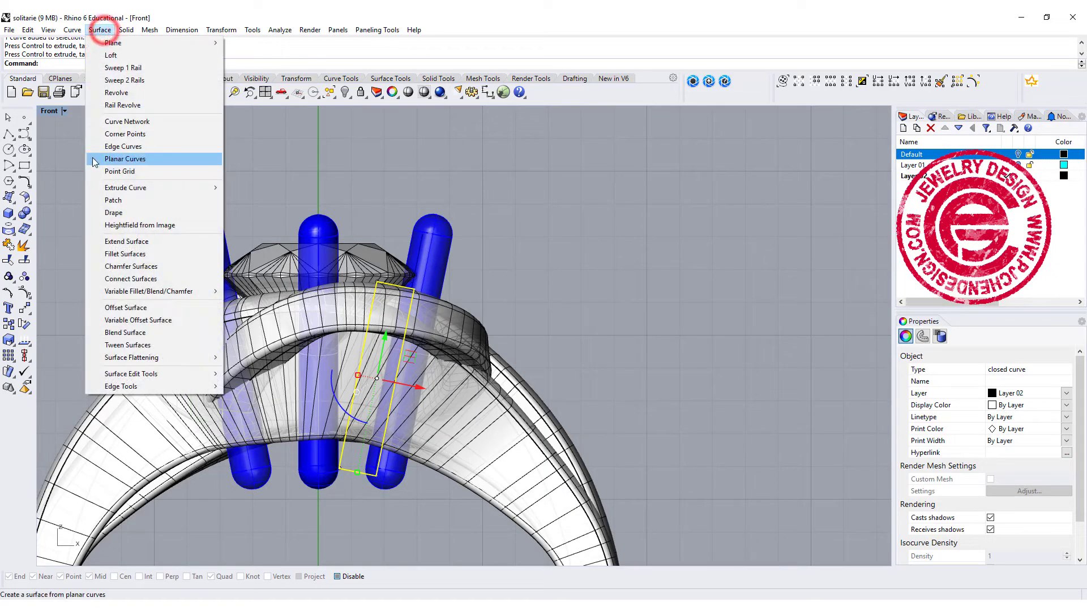
{"action": "left_click", "coordinate": [122, 94]}
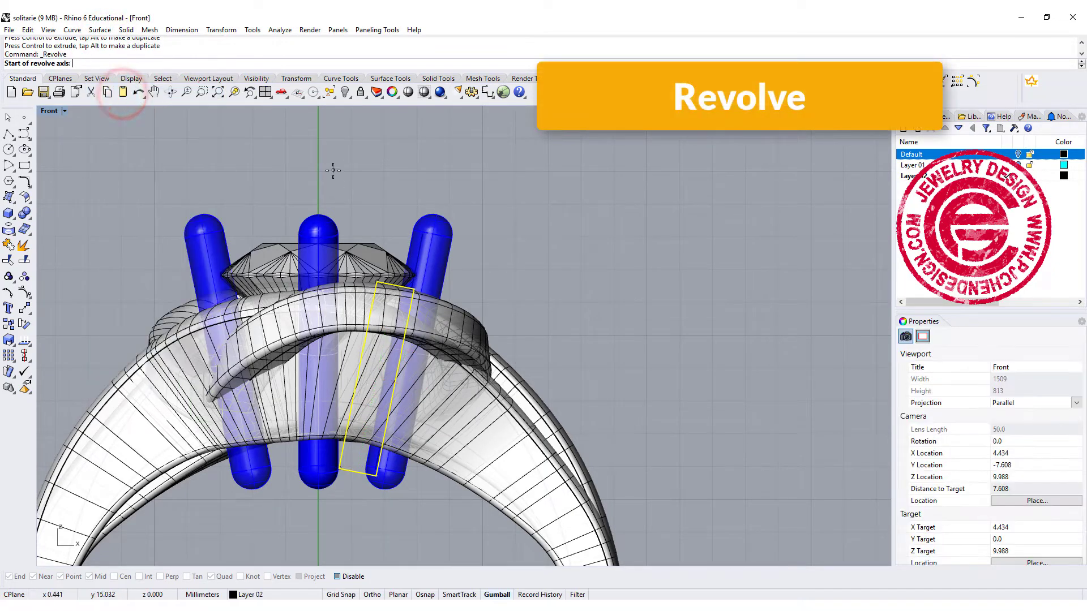
{"action": "type", "text": "0"}
{"action": "key", "text": "Return"}
{"action": "left_click", "coordinate": [308, 140]}
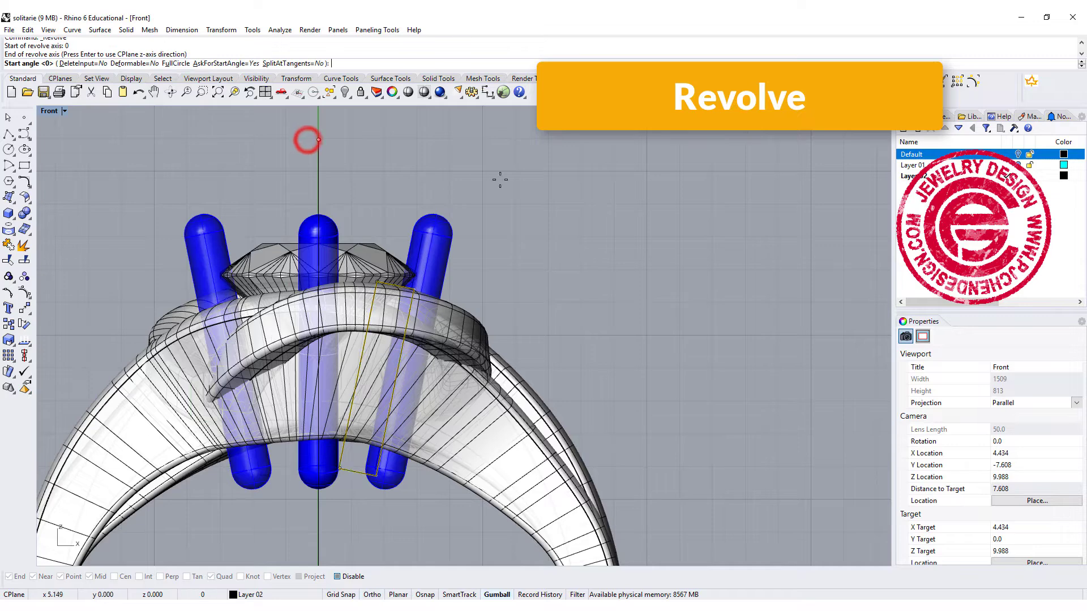
{"action": "key", "text": "Return"}
{"action": "key", "text": "Return"}
{"action": "left_click", "coordinate": [626, 230]}
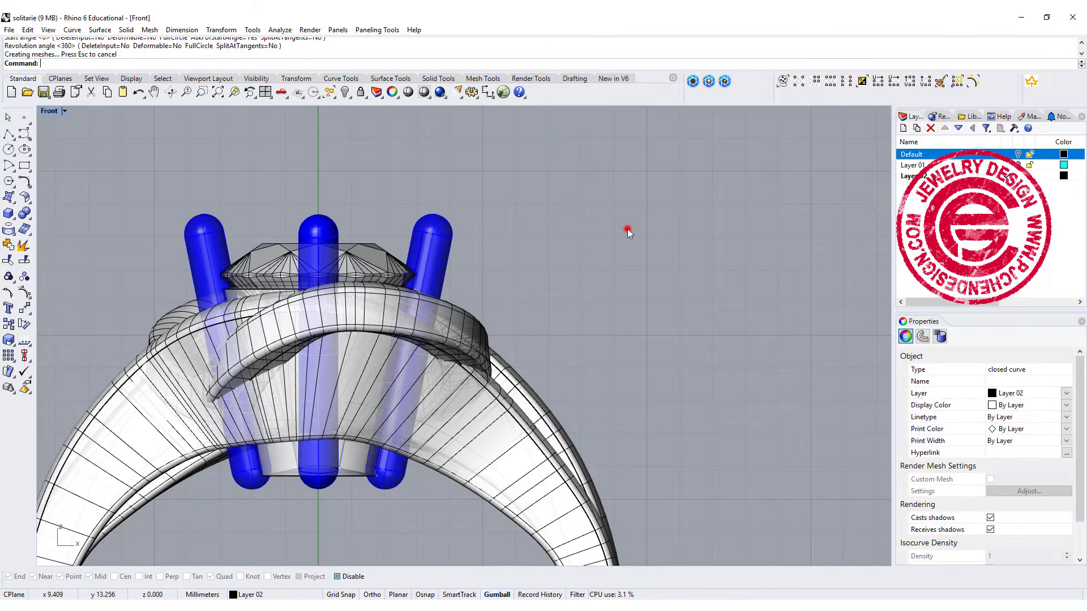
{"action": "double_click", "coordinate": [49, 111]}
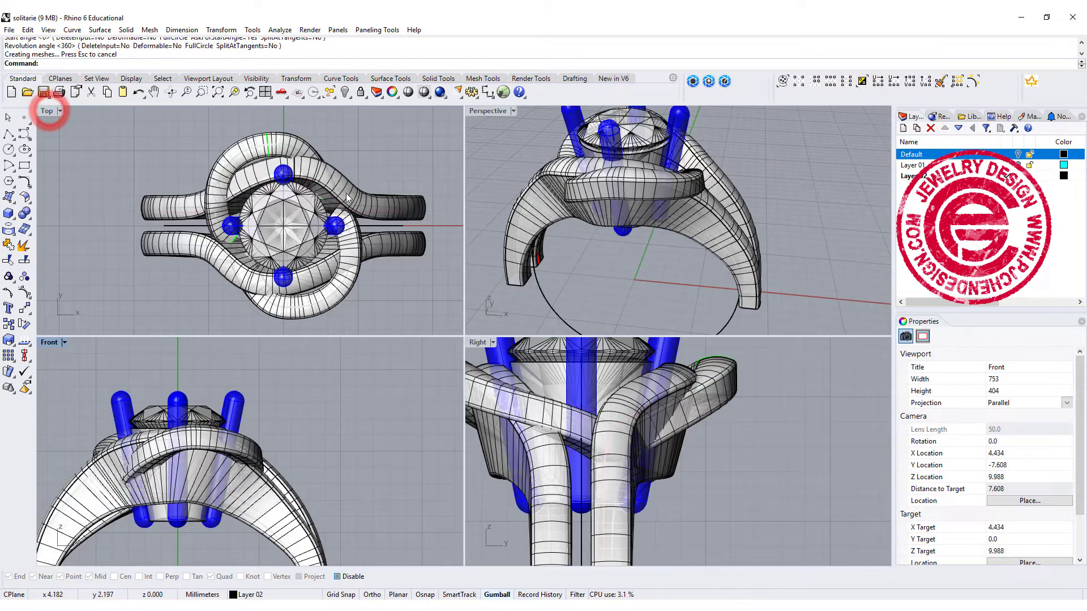
Step: Set the display color of the revolved collar and the prongs to Blue
{"action": "right_click_drag", "start_coordinate": [634, 199], "coordinate": [601, 243]}
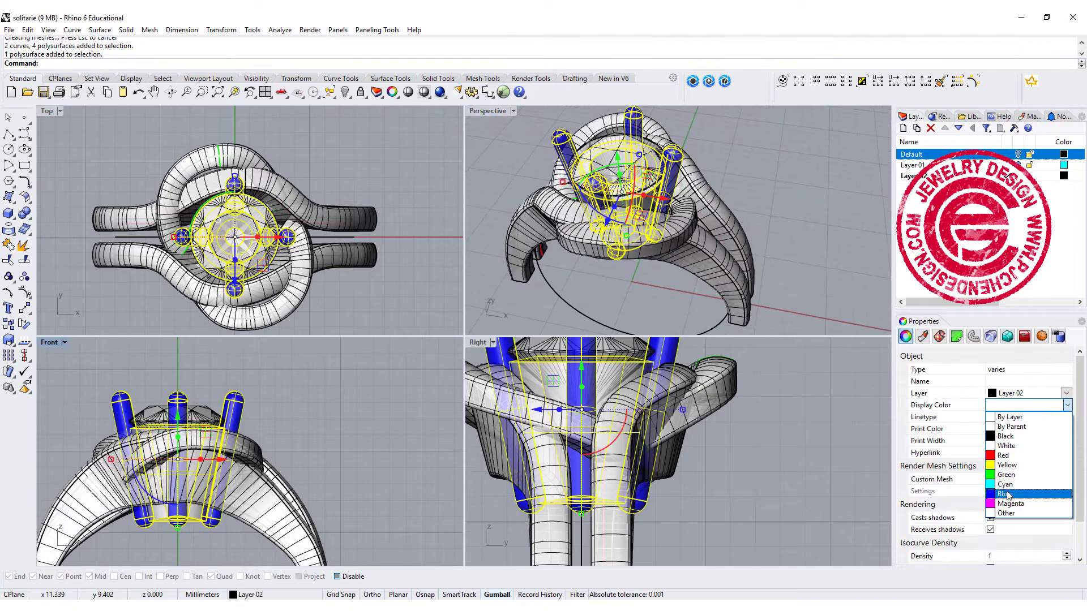
{"action": "left_click", "coordinate": [803, 191]}
{"action": "right_click_drag", "start_coordinate": [693, 261], "coordinate": [253, 228]}
Step: Rotate the four prongs and the revolved collar together counterclockwise around the stone's center in the Top view
{"action": "left_click_drag", "start_coordinate": [208, 550], "coordinate": [141, 517]}
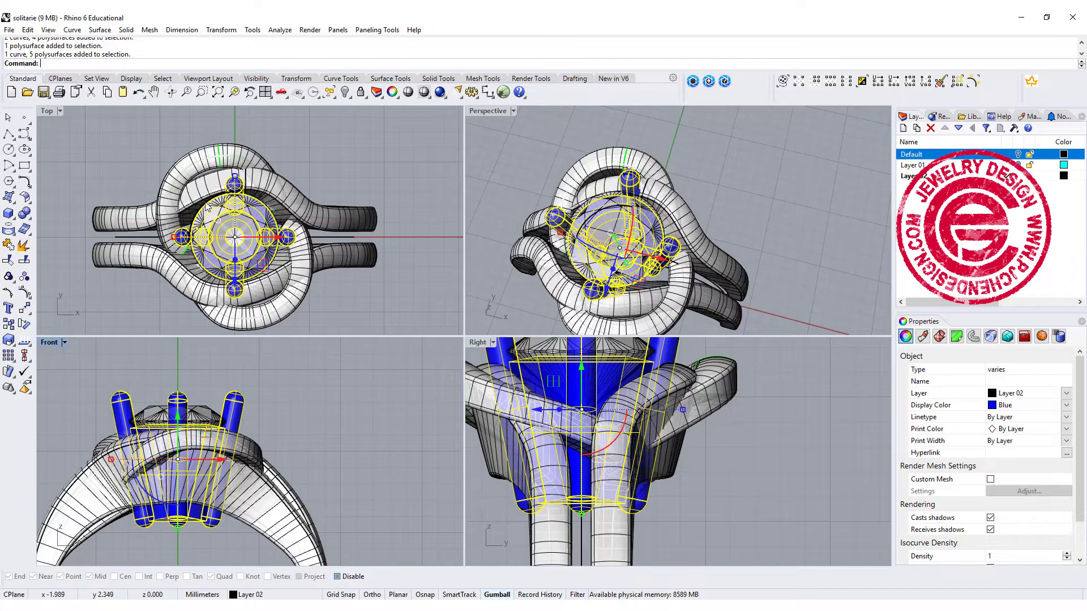
{"action": "left_click_drag", "start_coordinate": [206, 207], "coordinate": [196, 256]}
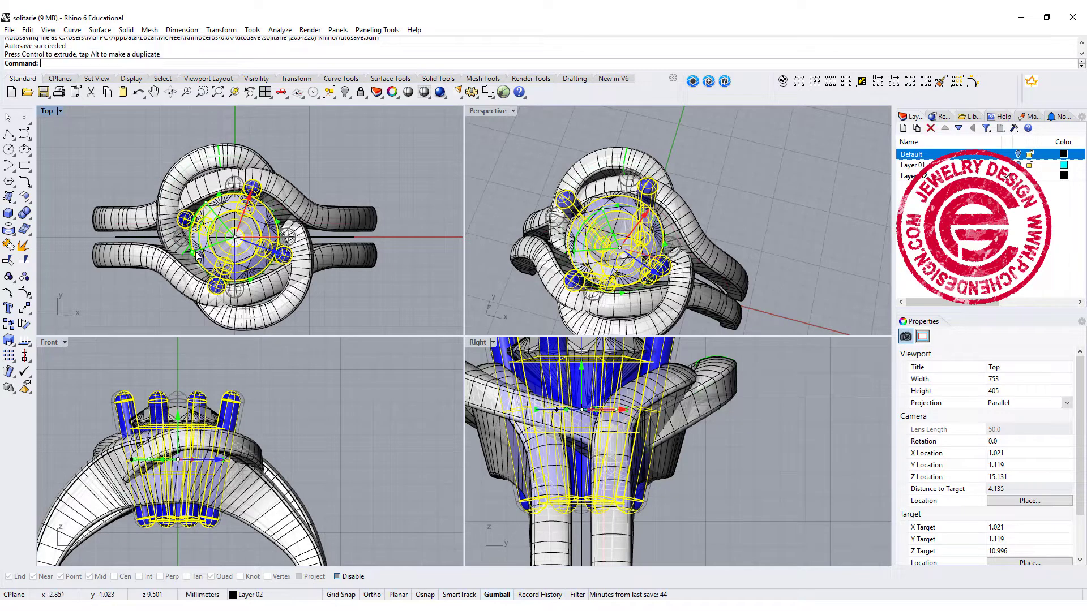
{"action": "left_click", "coordinate": [385, 186]}
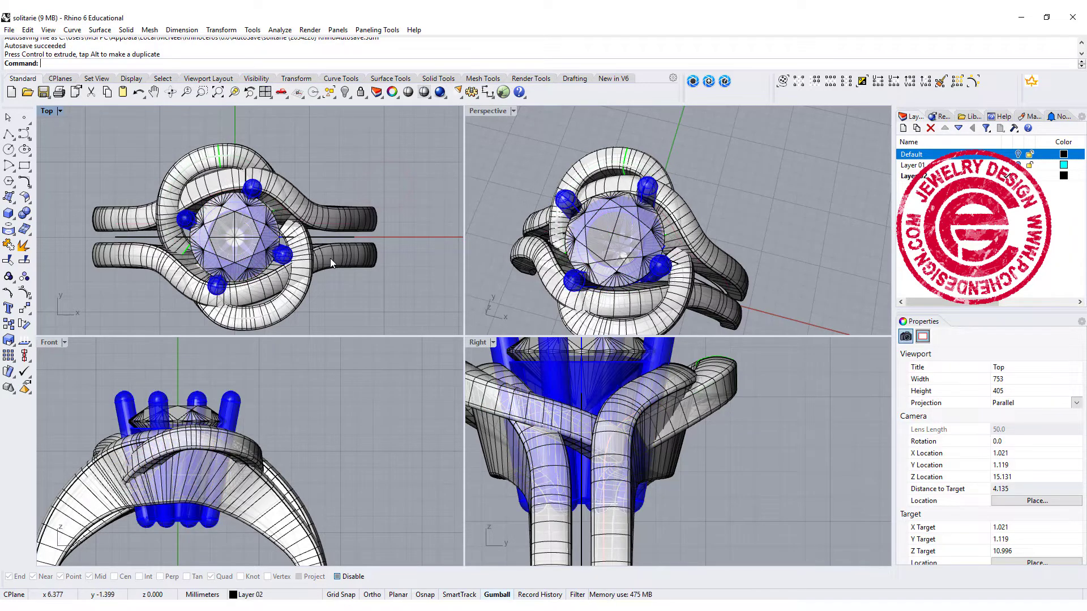
Step: Move the green section curve at the overlapping strand's end inward toward the stone in the Top view, and rotate it slightly
{"action": "double_click", "coordinate": [47, 111]}
{"action": "scroll", "coordinate": [271, 273], "scroll_direction": "up", "scroll_amount": 3}
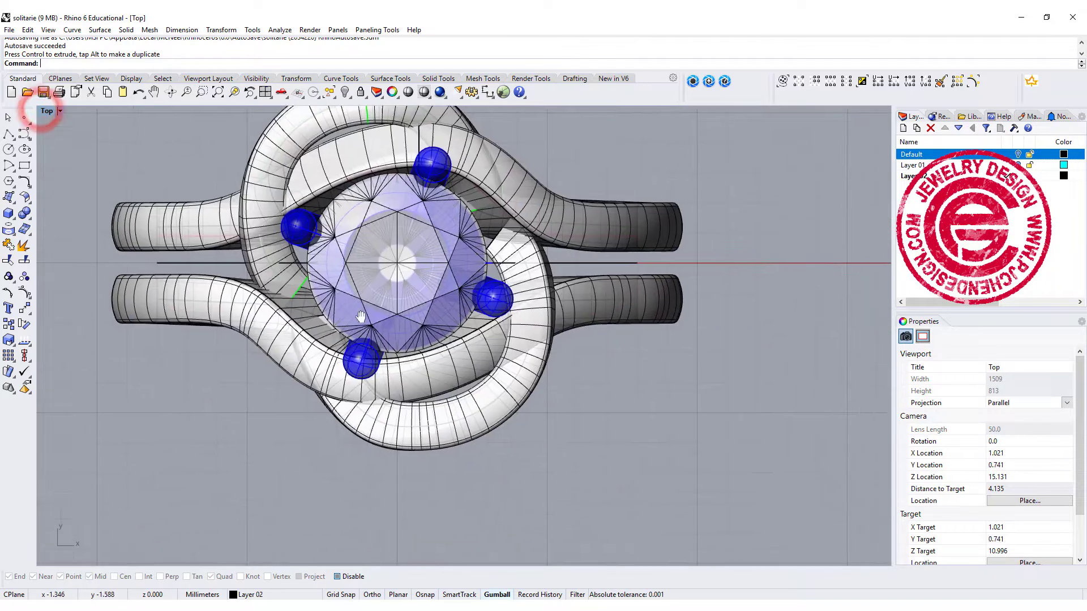
{"action": "left_click", "coordinate": [311, 287]}
{"action": "left_click", "coordinate": [312, 284]}
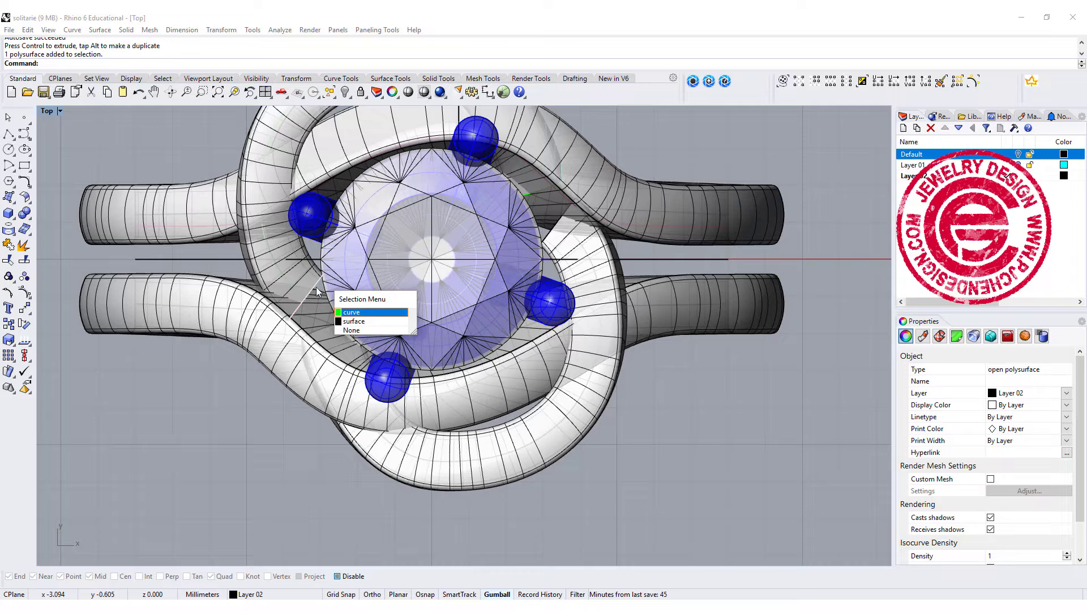
{"action": "left_click", "coordinate": [351, 312]}
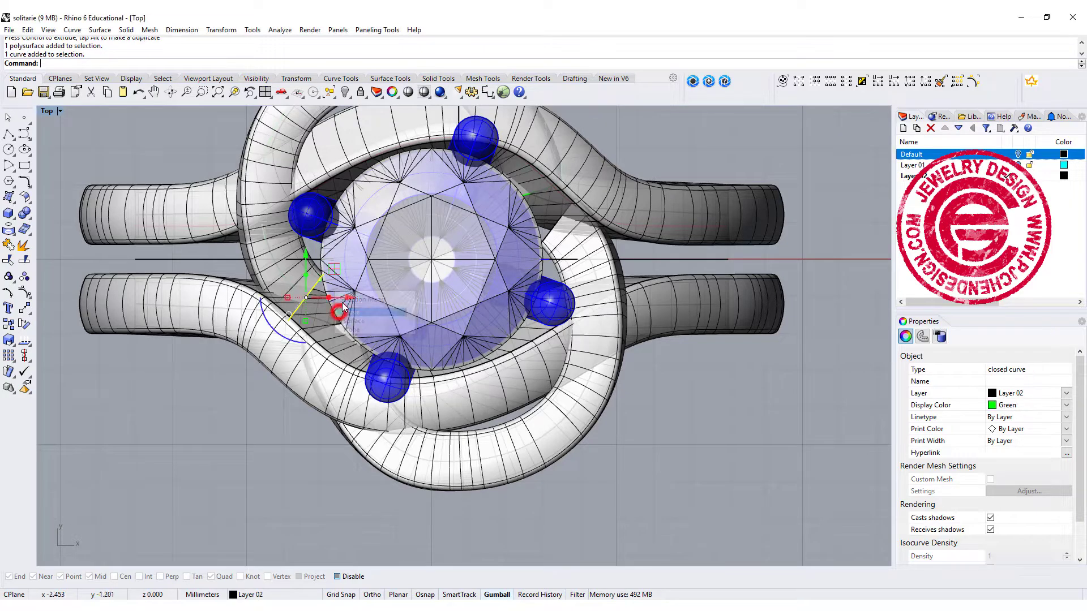
{"action": "left_click_drag", "start_coordinate": [331, 267], "coordinate": [374, 280]}
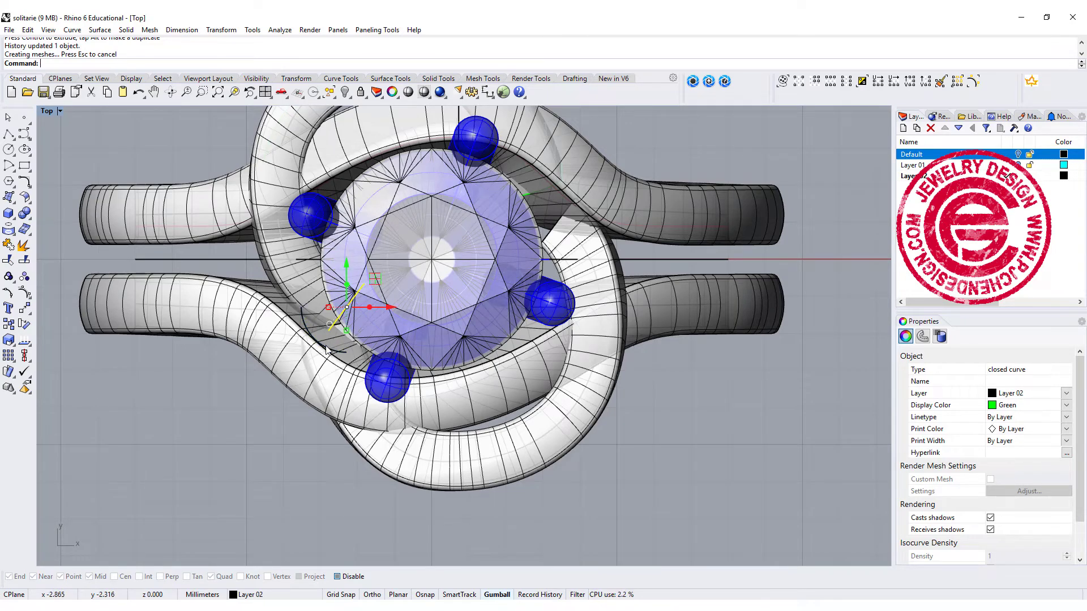
{"action": "left_click_drag", "start_coordinate": [327, 350], "coordinate": [332, 351]}
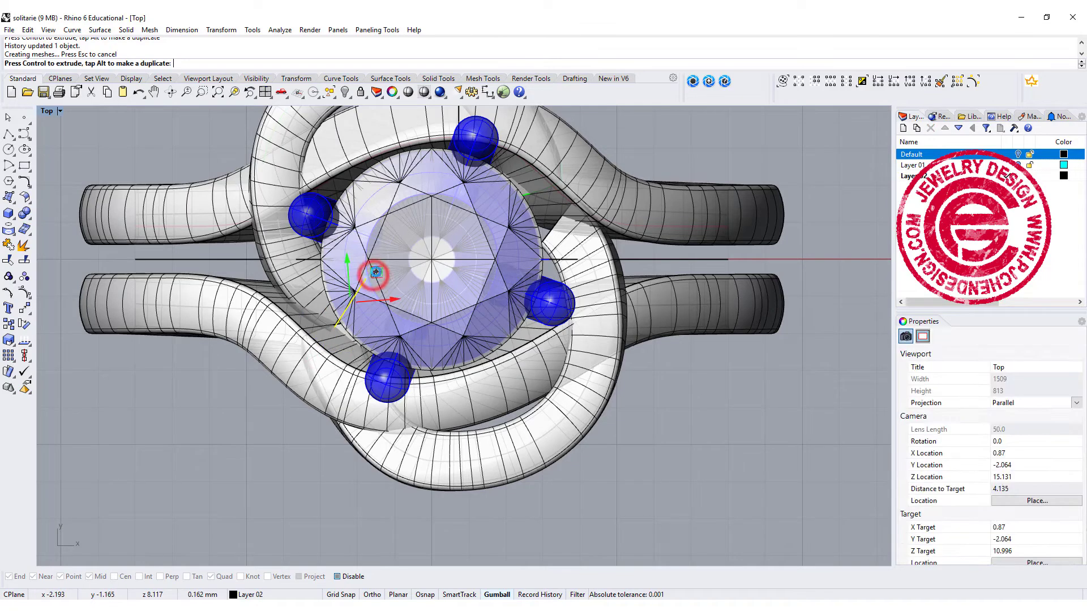
{"action": "left_click", "coordinate": [278, 155]}
{"action": "left_click", "coordinate": [272, 167]}
{"action": "left_click", "coordinate": [271, 172]}
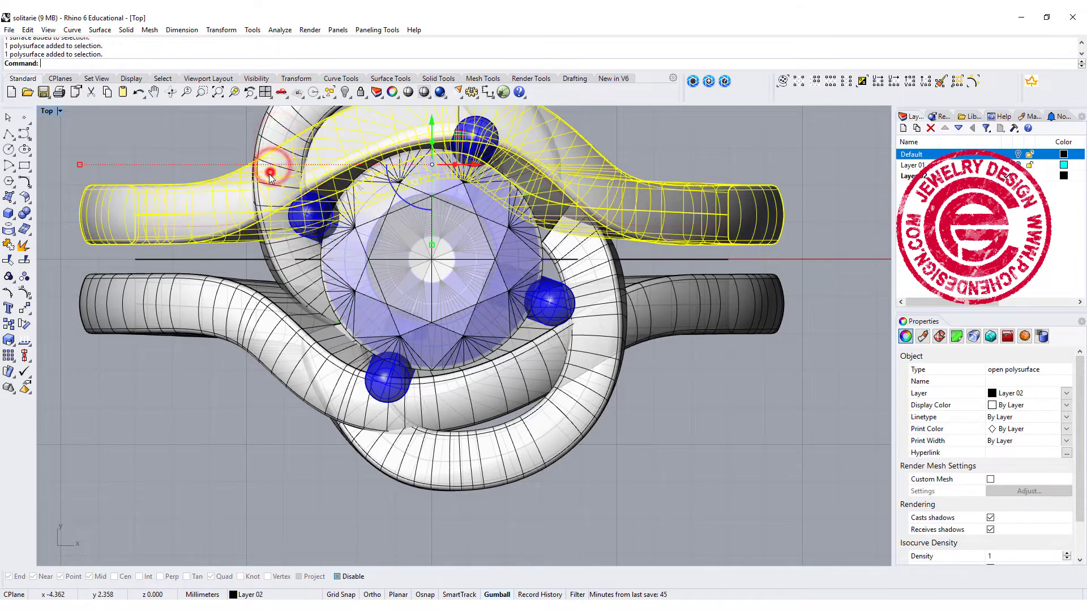
{"action": "left_click", "coordinate": [200, 137]}
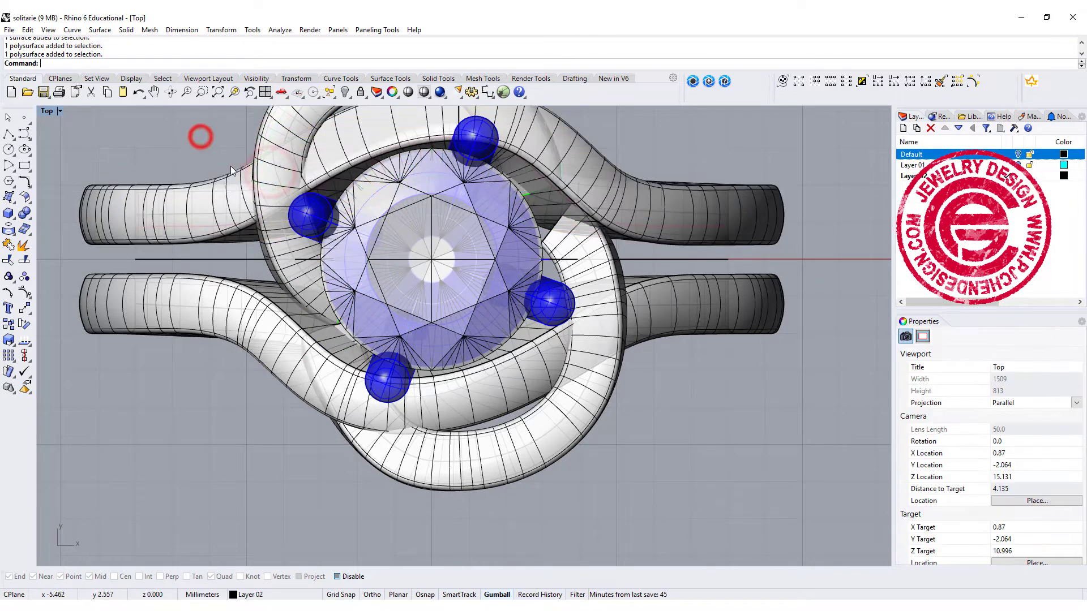
Step: Turn on the control points of the overlapping strand's rail curve and shift its outer points slightly outward along X in the Top view
{"action": "double_click", "coordinate": [47, 111]}
{"action": "right_click_drag", "start_coordinate": [150, 143], "coordinate": [154, 178]}
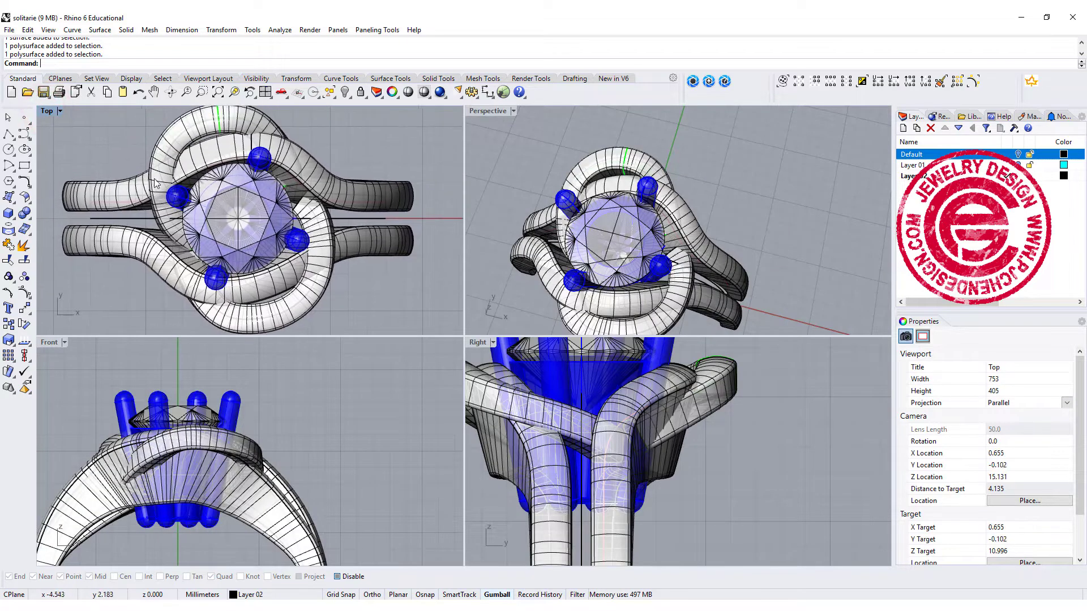
{"action": "right_click_drag", "start_coordinate": [634, 272], "coordinate": [673, 236]}
{"action": "scroll", "coordinate": [673, 236], "scroll_direction": "up", "scroll_amount": 4}
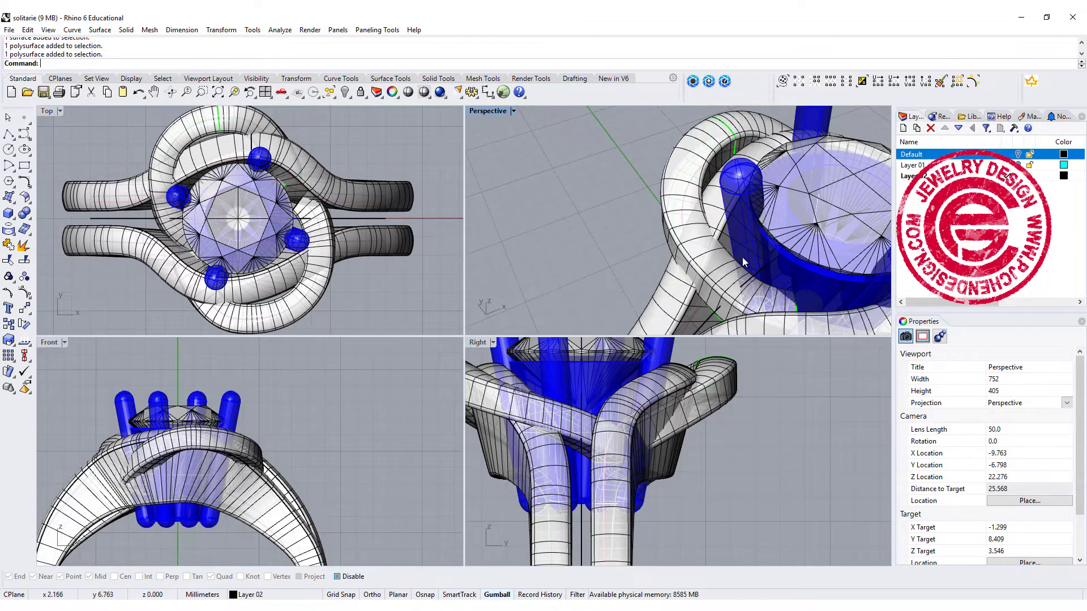
{"action": "right_click_drag", "start_coordinate": [742, 259], "coordinate": [733, 251]}
{"action": "left_click", "coordinate": [702, 285]}
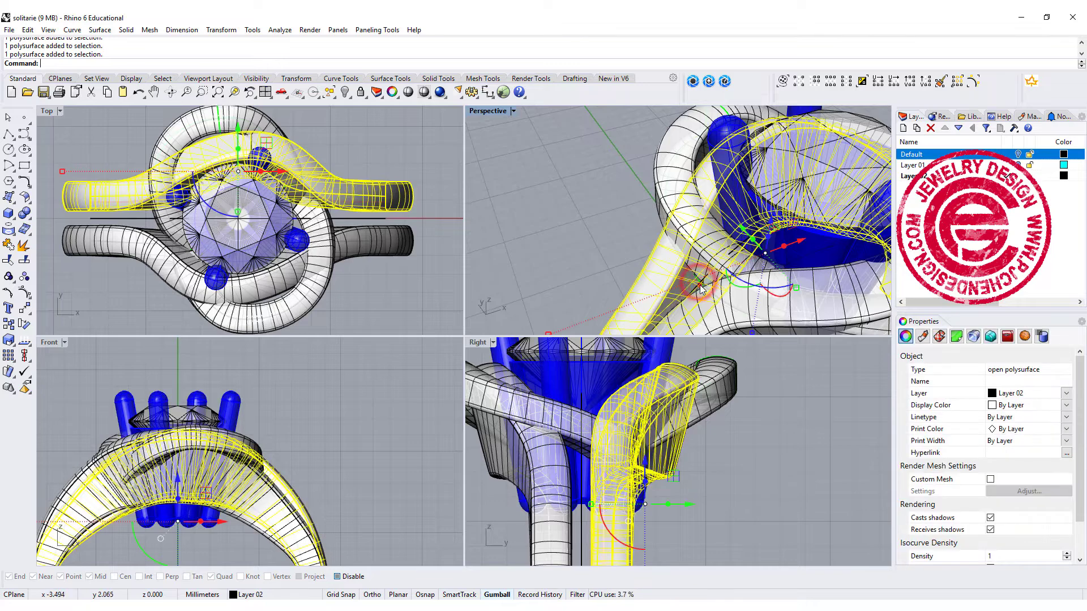
{"action": "left_click", "coordinate": [731, 313]}
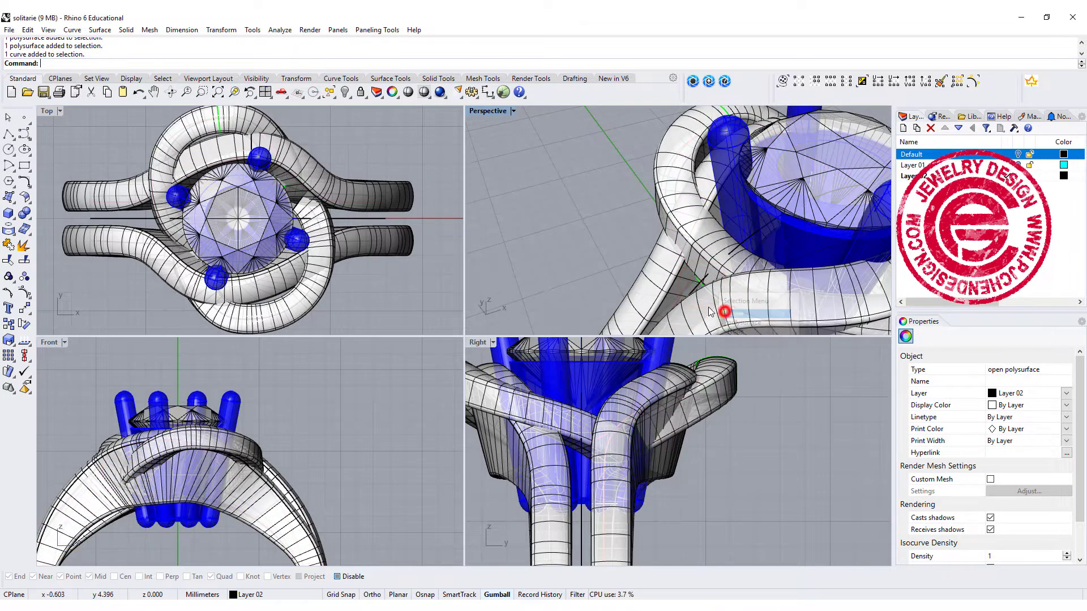
{"action": "left_click", "coordinate": [23, 276]}
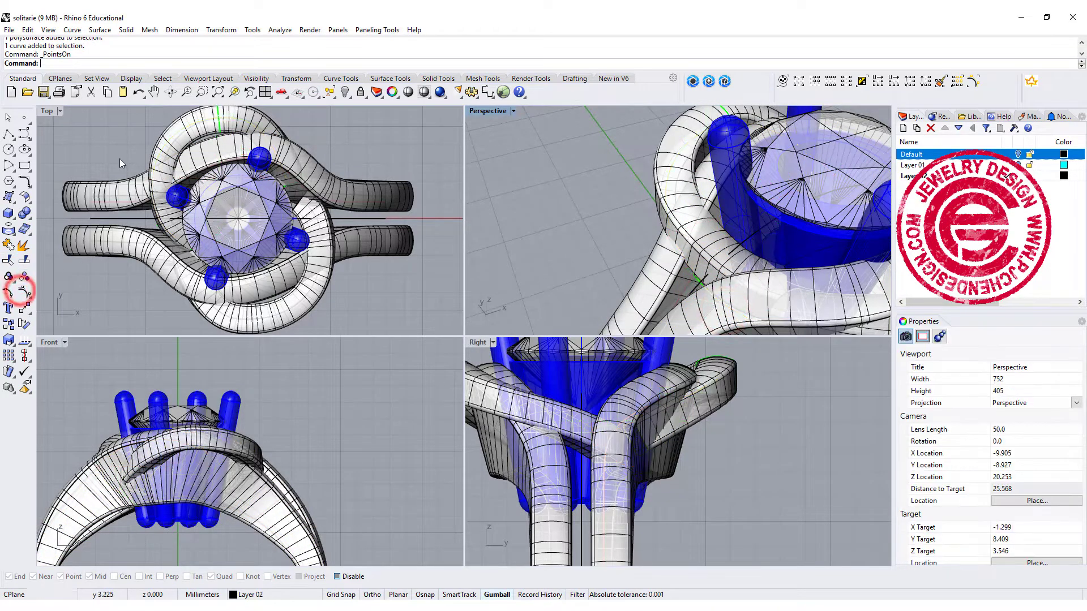
{"action": "left_click", "coordinate": [100, 153]}
{"action": "left_click_drag", "start_coordinate": [194, 180], "coordinate": [187, 181]}
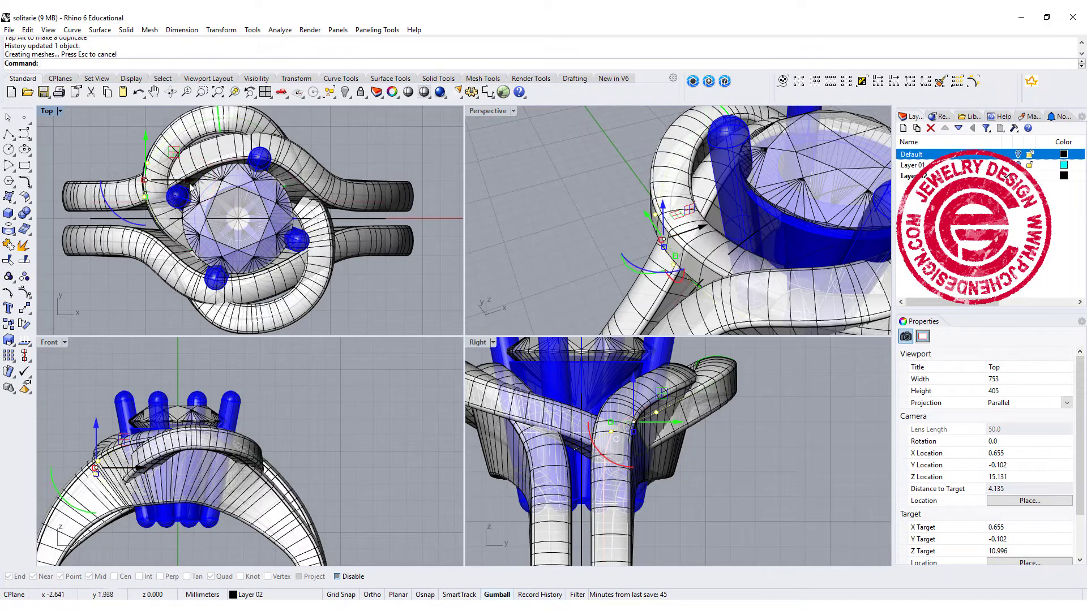
Step: Select one control point of the overlapping strand's rail curve in the Top view and move it slightly outward, away from the stone
{"action": "scroll", "coordinate": [169, 228], "scroll_direction": "up", "scroll_amount": 5}
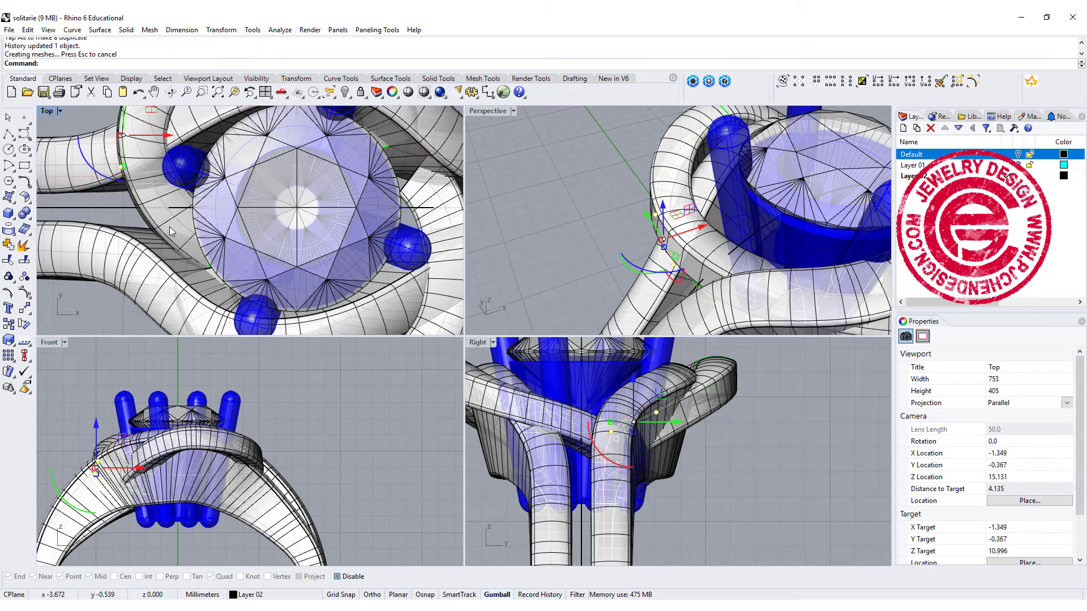
{"action": "left_click_drag", "start_coordinate": [102, 194], "coordinate": [260, 286]}
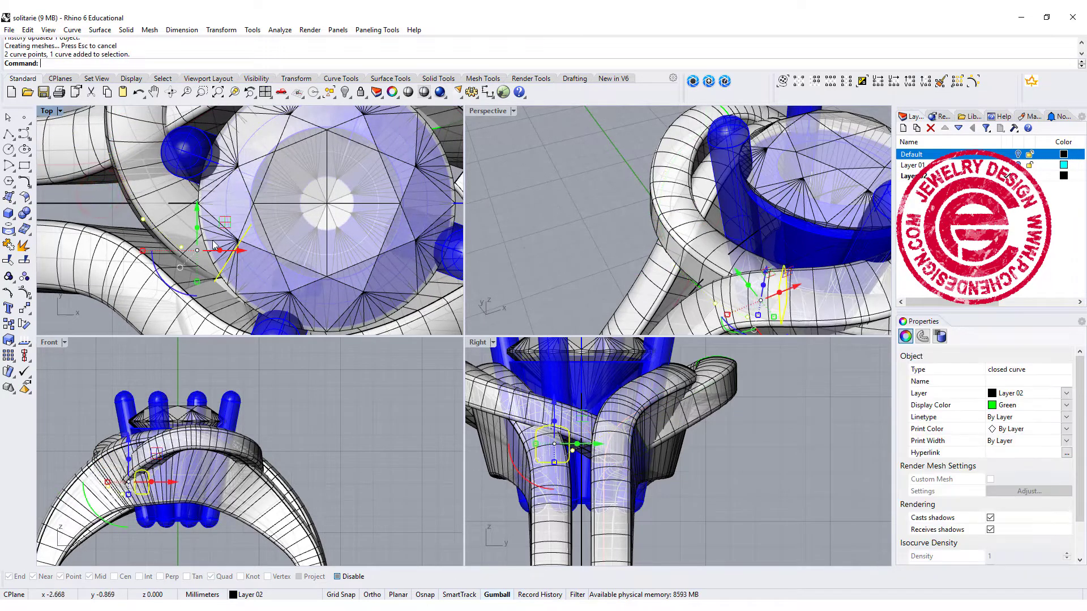
{"action": "left_click", "coordinate": [244, 237], "text": "ctrl"}
{"action": "left_click", "coordinate": [184, 247], "text": "ctrl"}
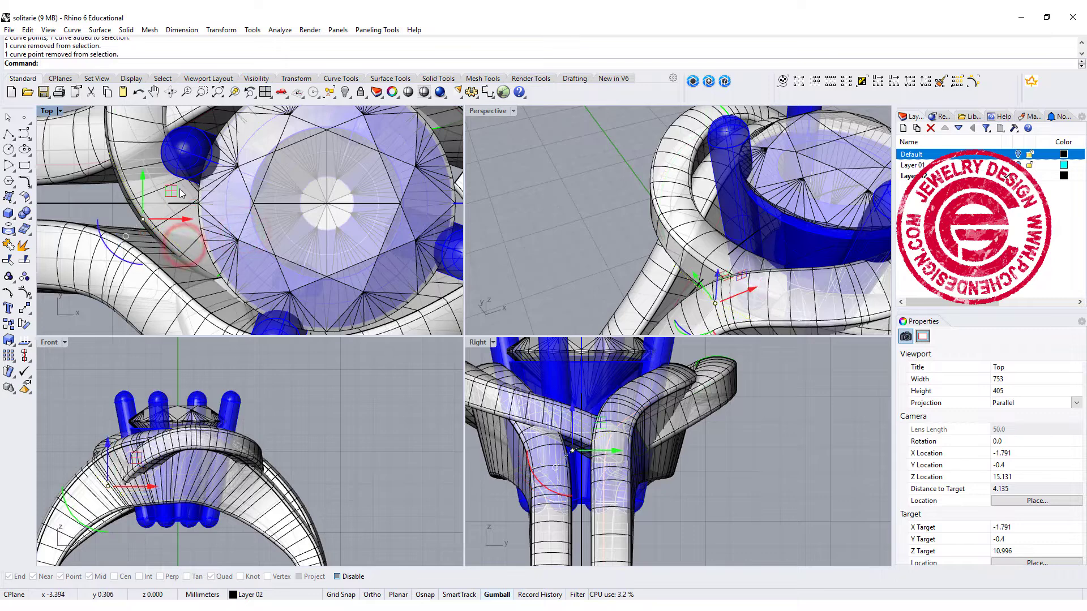
{"action": "left_click_drag", "start_coordinate": [181, 194], "coordinate": [168, 199]}
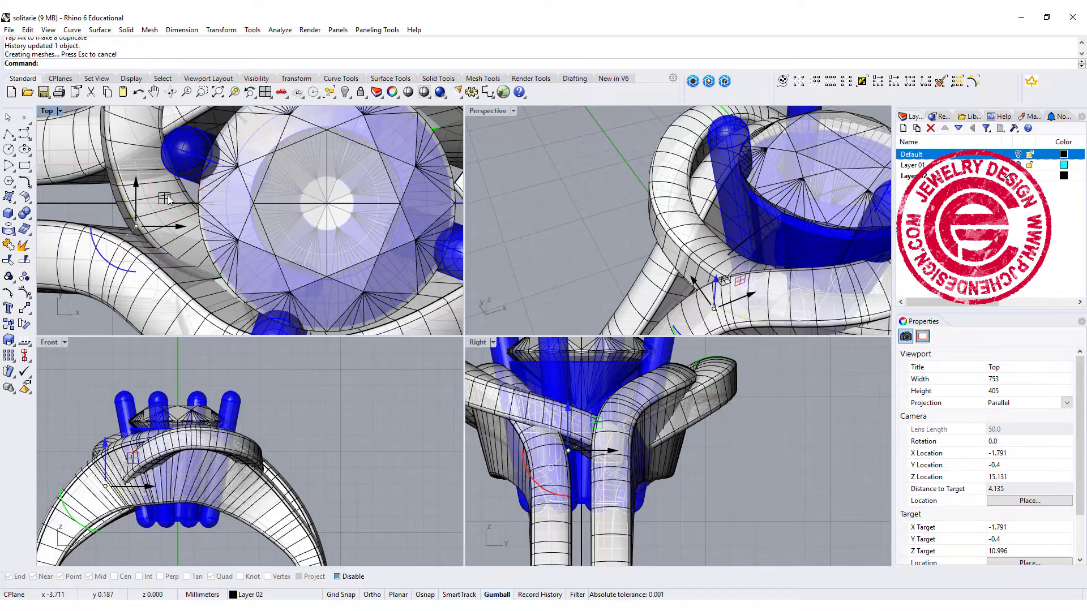
Step: Select the rail curve's neighbouring control point closer to the stone and shift it slightly along X in the Top view
{"action": "left_click", "coordinate": [213, 242]}
{"action": "left_click", "coordinate": [243, 303]}
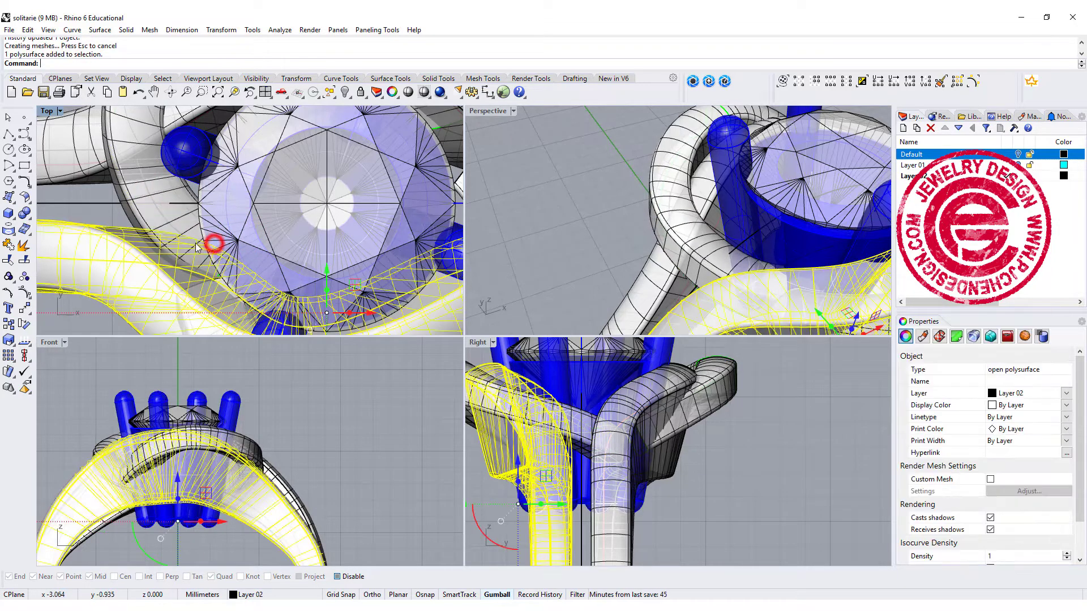
{"action": "left_click", "coordinate": [96, 209]}
{"action": "left_click_drag", "start_coordinate": [109, 208], "coordinate": [241, 270]}
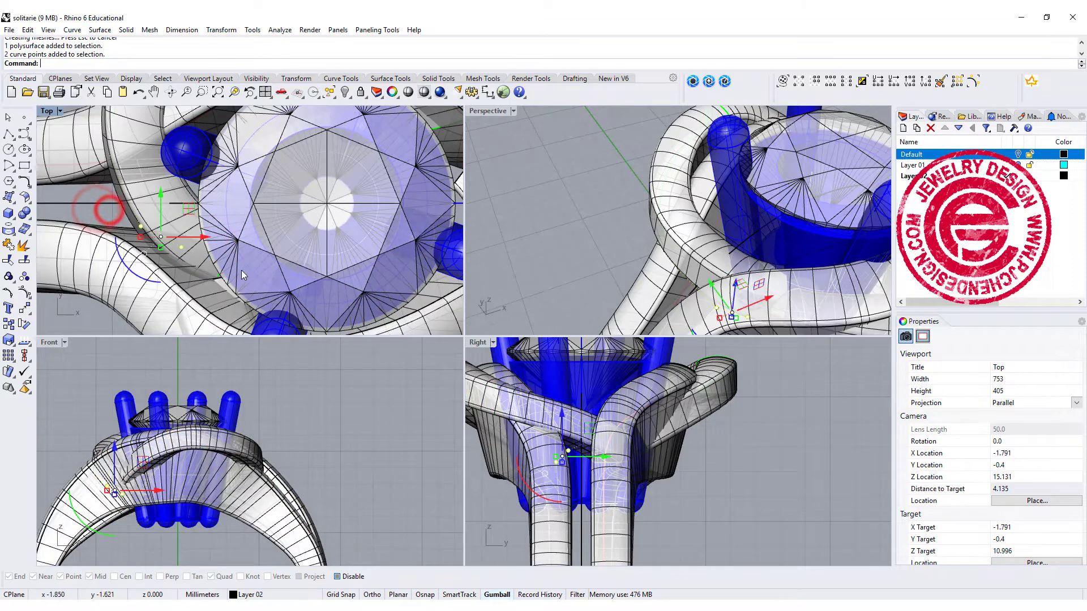
{"action": "left_click", "coordinate": [141, 226], "text": "ctrl"}
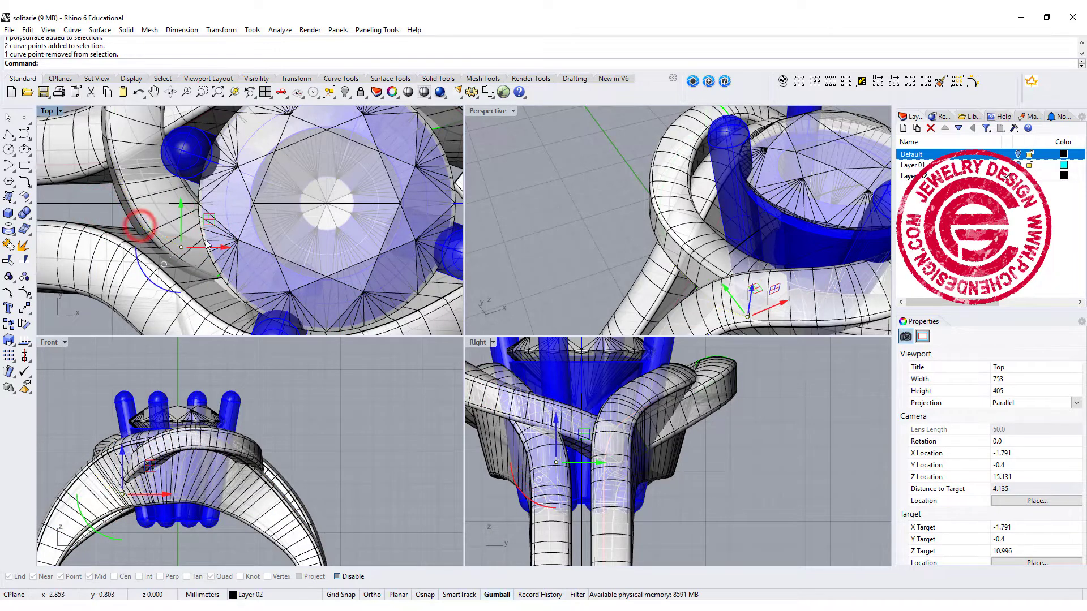
{"action": "left_click_drag", "start_coordinate": [229, 253], "coordinate": [231, 255]}
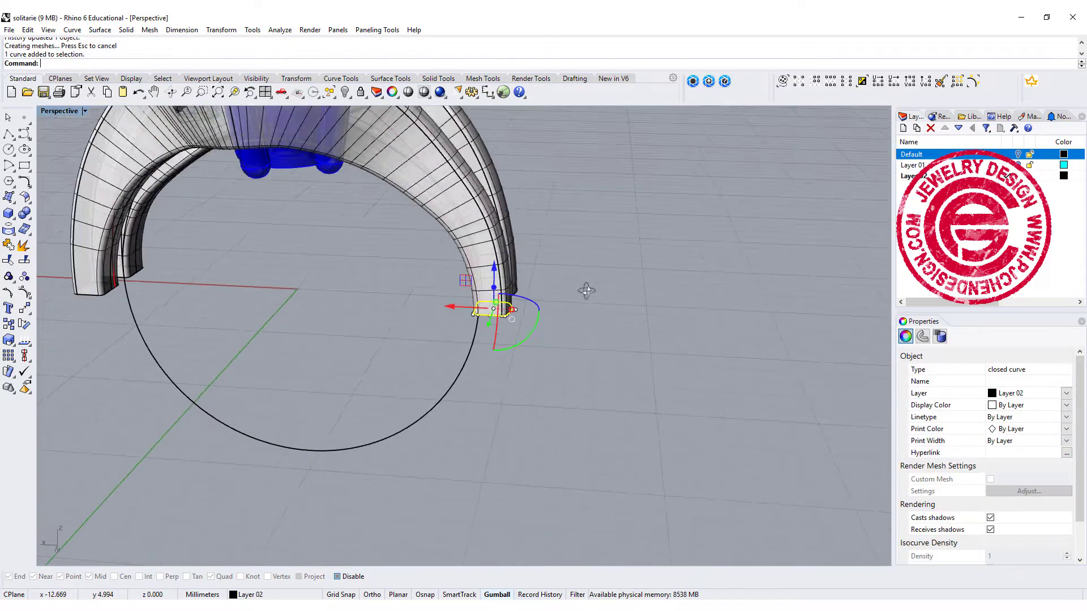
Step: Turn on object snaps and copy the band-end section curve from its inner edge to the bottom quadrant of the finger circle
{"action": "right_click_drag", "start_coordinate": [586, 291], "coordinate": [571, 306]}
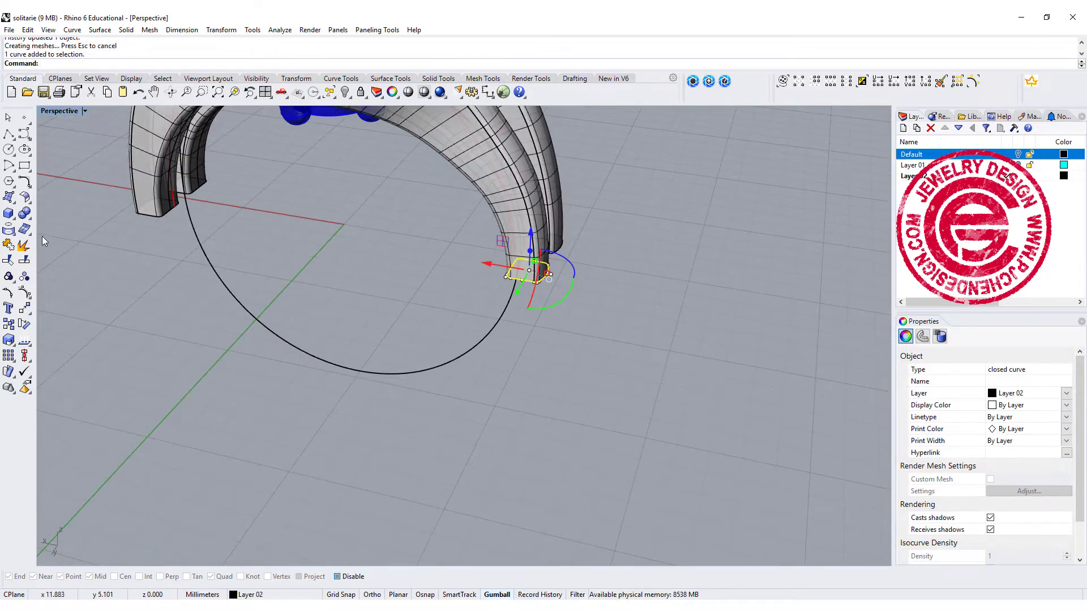
{"action": "left_click", "coordinate": [8, 323]}
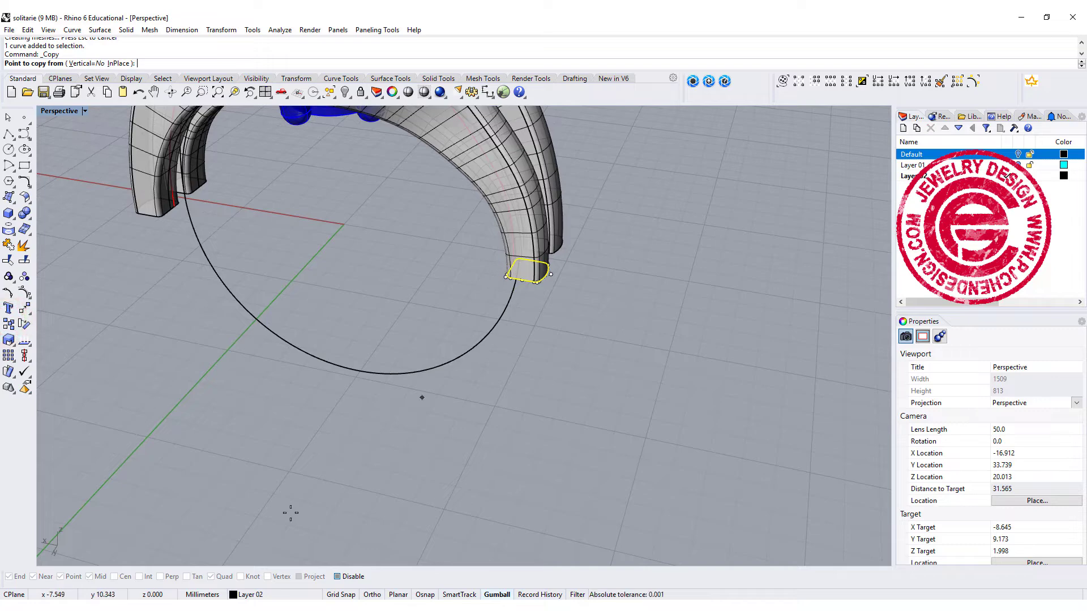
{"action": "left_click", "coordinate": [337, 576]}
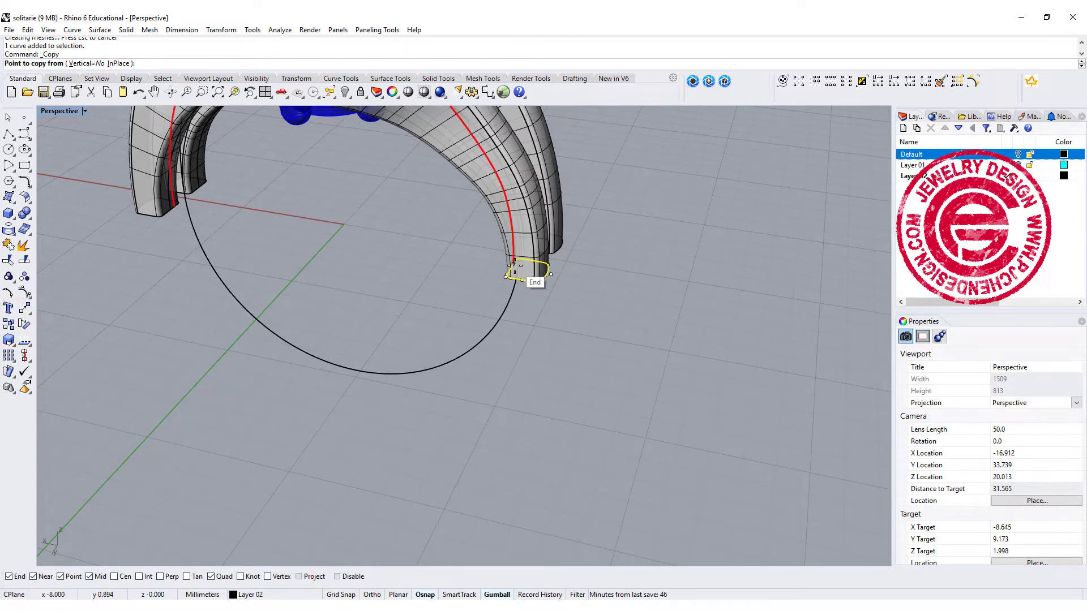
{"action": "left_click", "coordinate": [578, 247]}
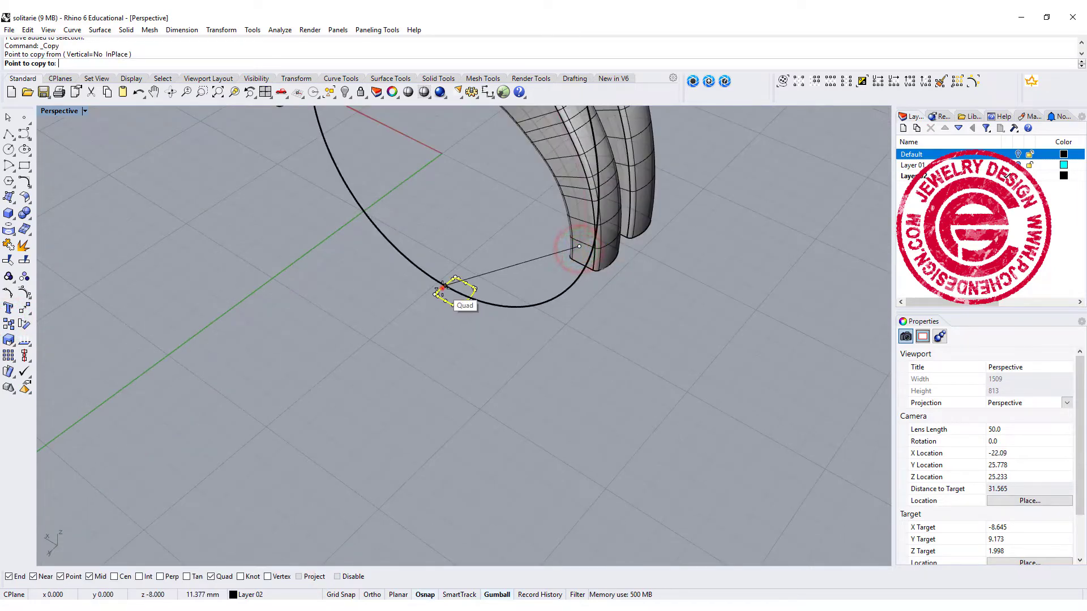
{"action": "left_click", "coordinate": [442, 288]}
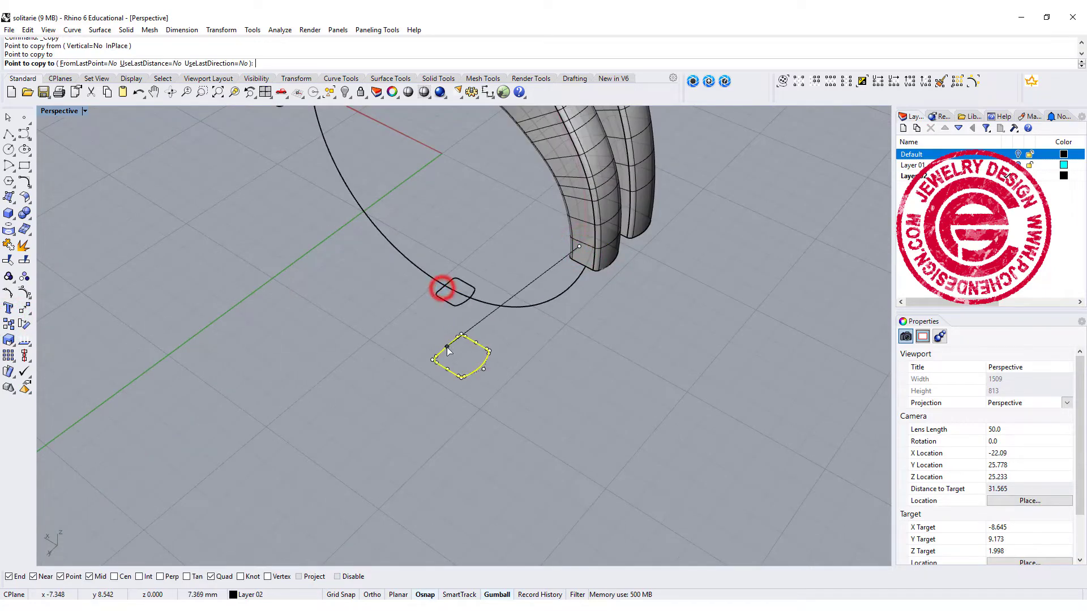
{"action": "right_click", "coordinate": [447, 348]}
Step: Rotate the copied section about the finger circle's bottom quadrant in the Front view with Copy=No, so that it stands vertically
{"action": "left_click", "coordinate": [447, 308]}
{"action": "left_click", "coordinate": [458, 307]}
{"action": "right_click_drag", "start_coordinate": [460, 309], "coordinate": [524, 303]}
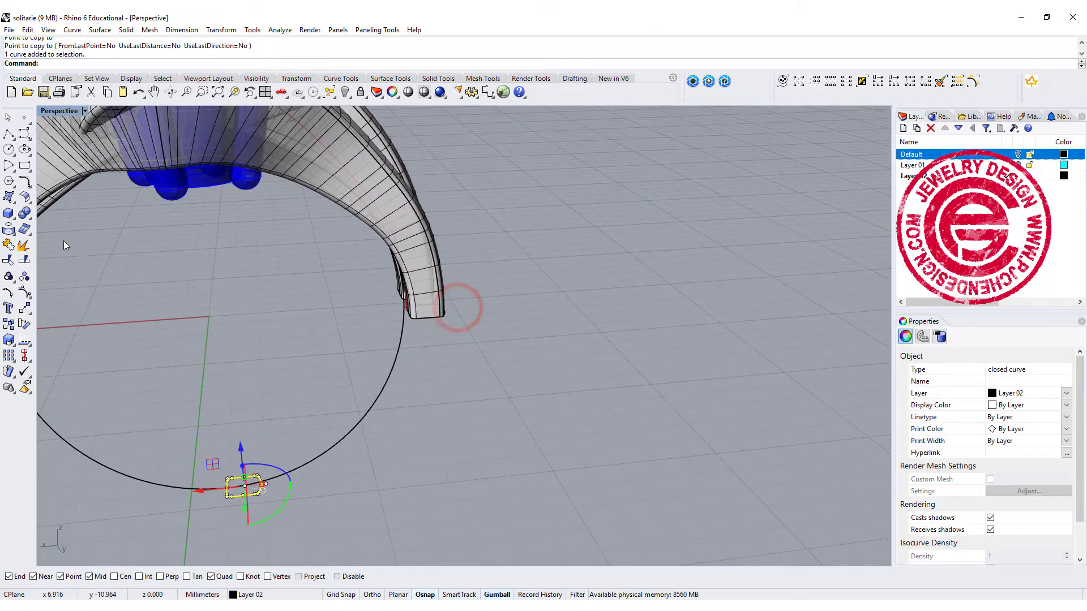
{"action": "double_click", "coordinate": [51, 114]}
{"action": "left_click", "coordinate": [25, 324]}
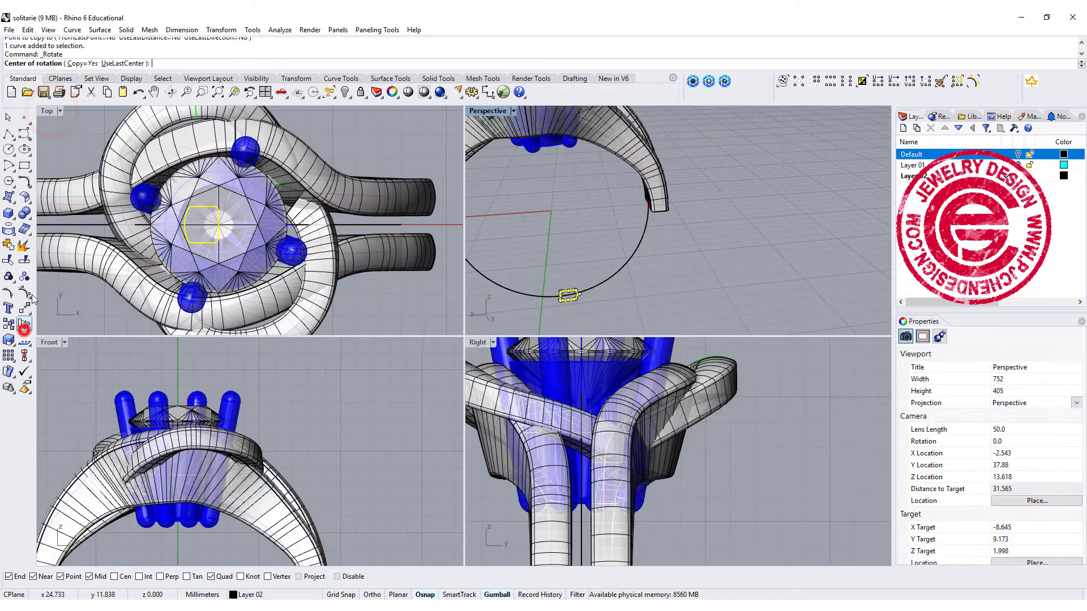
{"action": "left_click", "coordinate": [82, 63]}
{"action": "scroll", "coordinate": [283, 433], "scroll_direction": "down", "scroll_amount": 3}
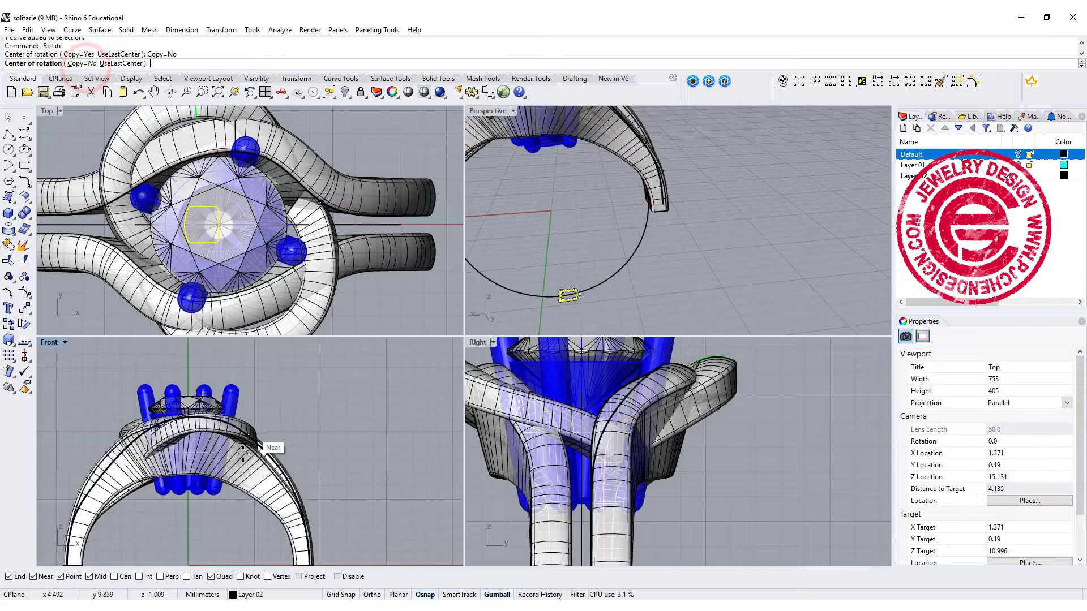
{"action": "right_click_drag", "start_coordinate": [261, 508], "coordinate": [257, 405]}
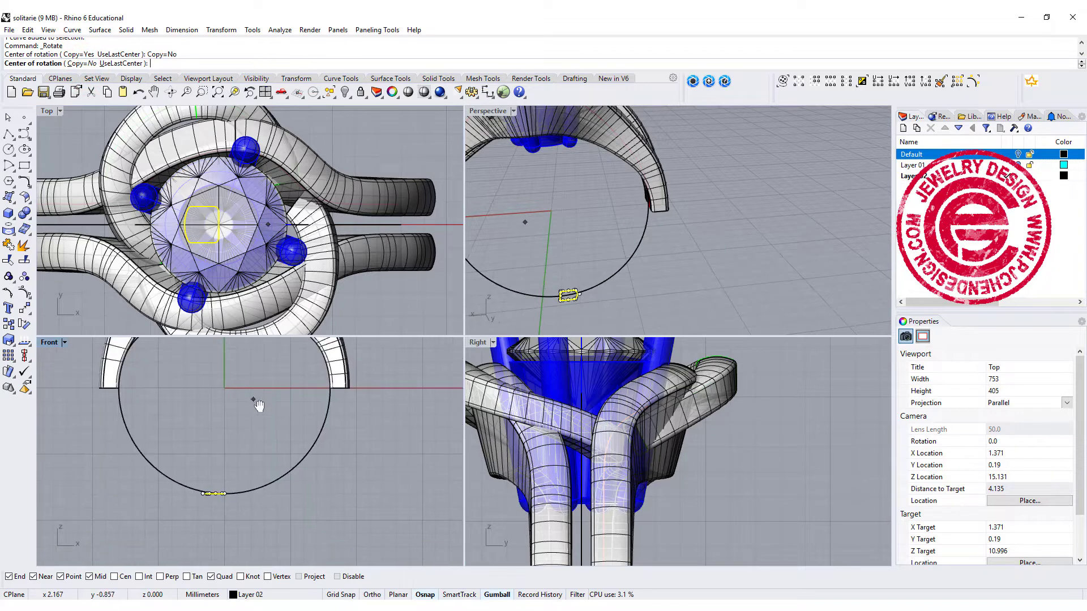
{"action": "left_click", "coordinate": [224, 493]}
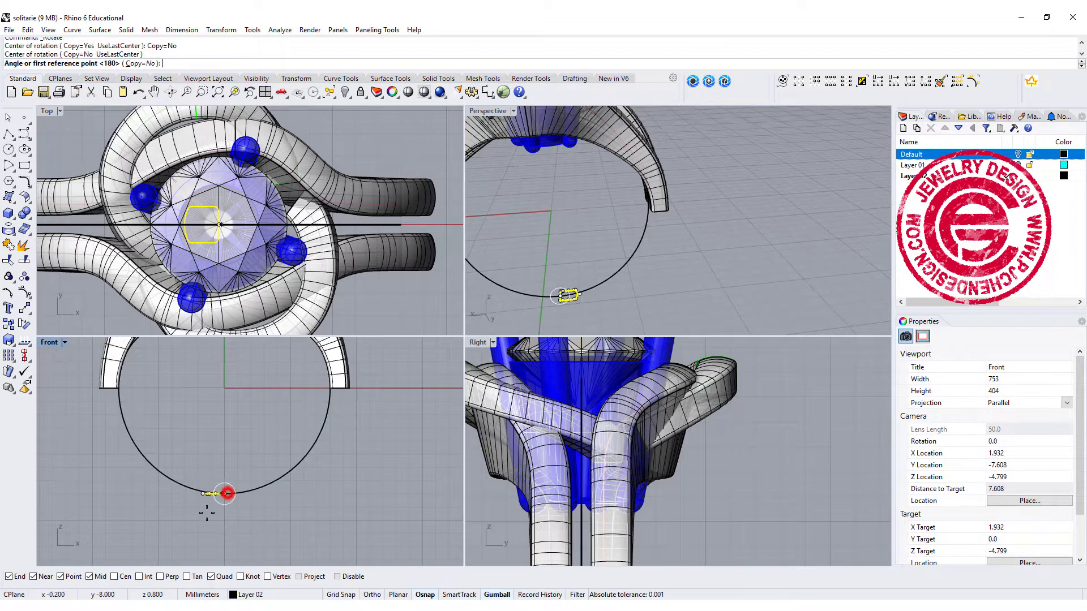
{"action": "left_click", "coordinate": [126, 483]}
{"action": "left_click", "coordinate": [123, 482]}
{"action": "double_click", "coordinate": [487, 111]}
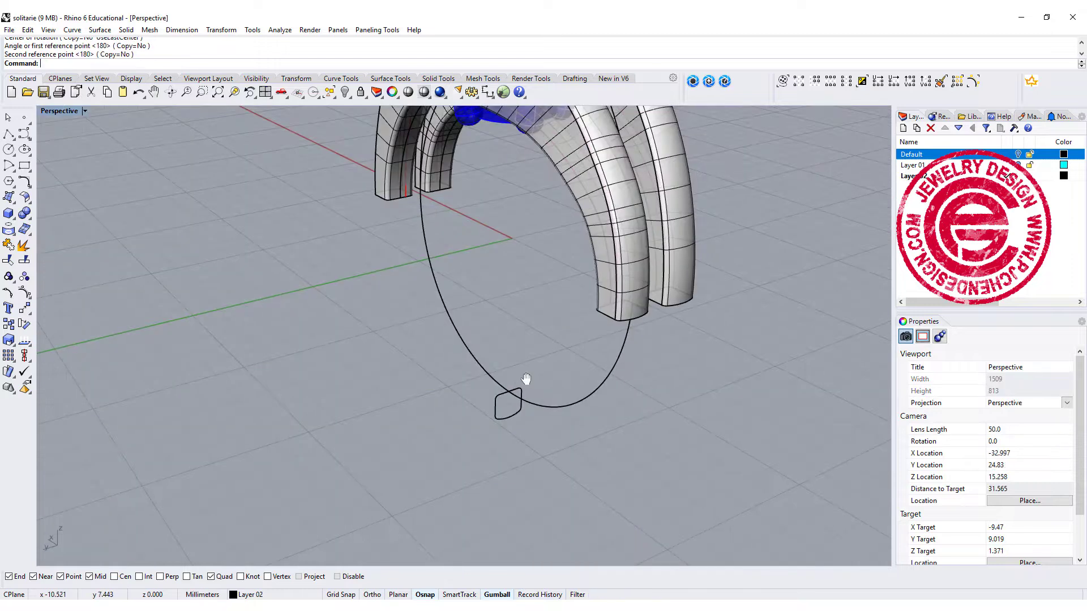
Step: Set up a Sweep 1 Rail along the finger circle through the section curves at one band end, the circle's bottom and the opposite band end
{"action": "left_click", "coordinate": [102, 30]}
{"action": "left_click", "coordinate": [113, 66]}
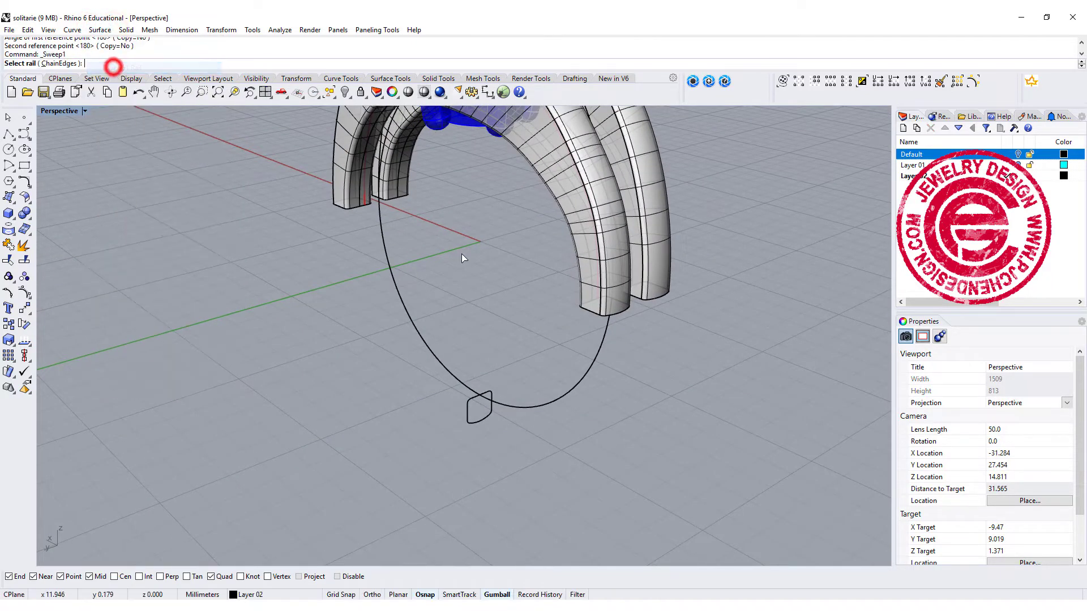
{"action": "left_click", "coordinate": [581, 380]}
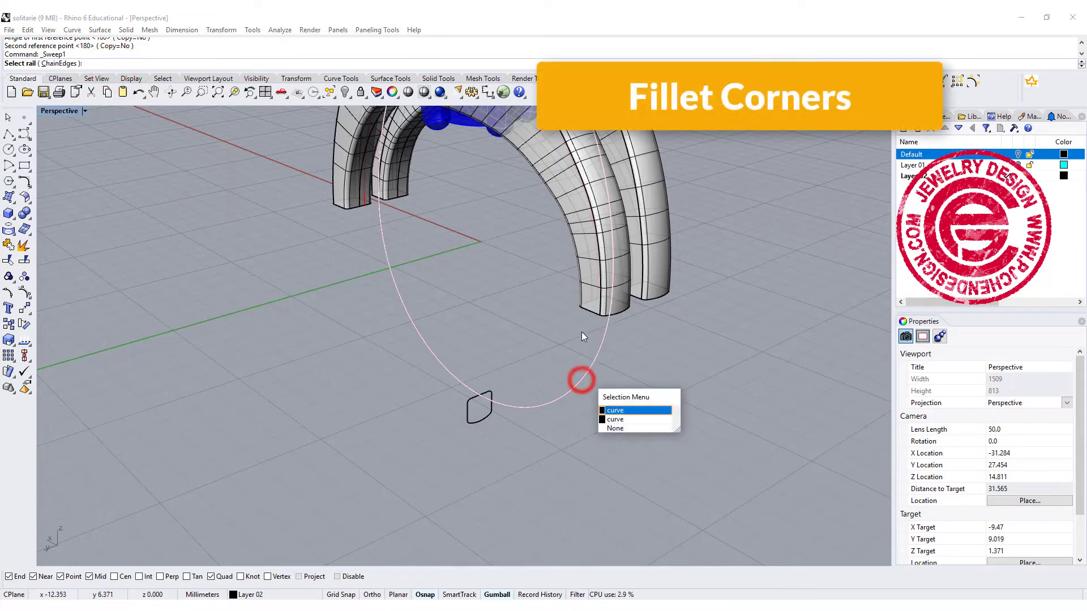
{"action": "left_click", "coordinate": [622, 408]}
{"action": "left_click", "coordinate": [596, 313]}
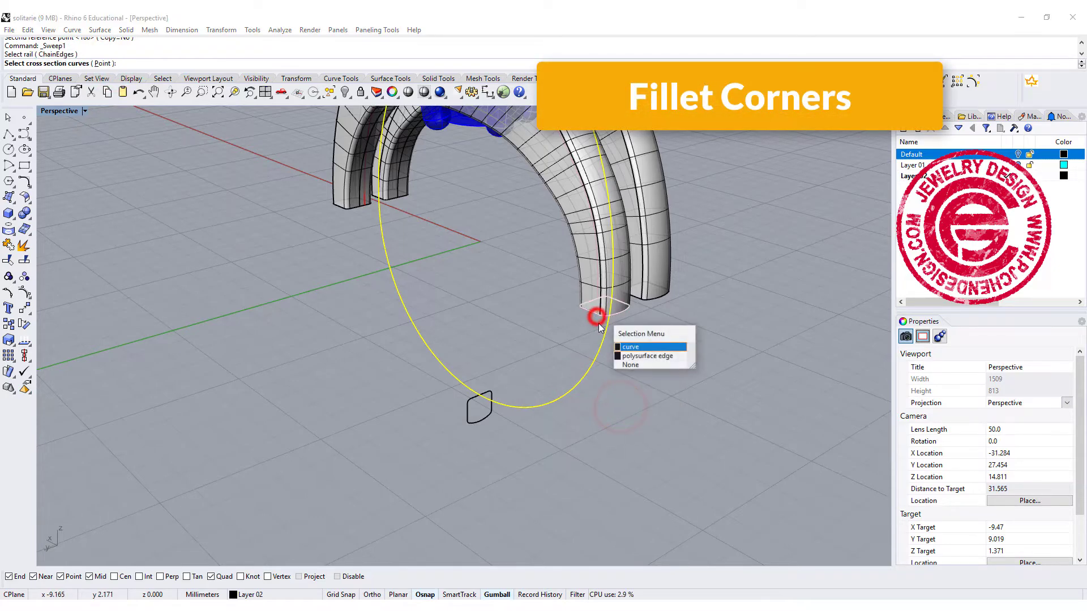
{"action": "left_click", "coordinate": [623, 348]}
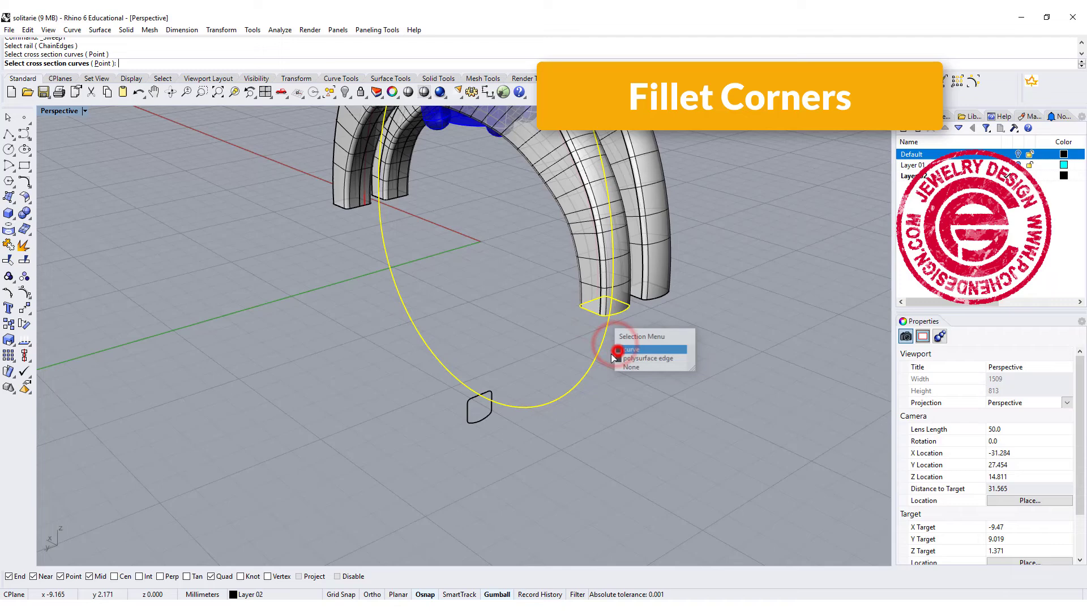
{"action": "left_click", "coordinate": [477, 422]}
{"action": "left_click", "coordinate": [354, 209]}
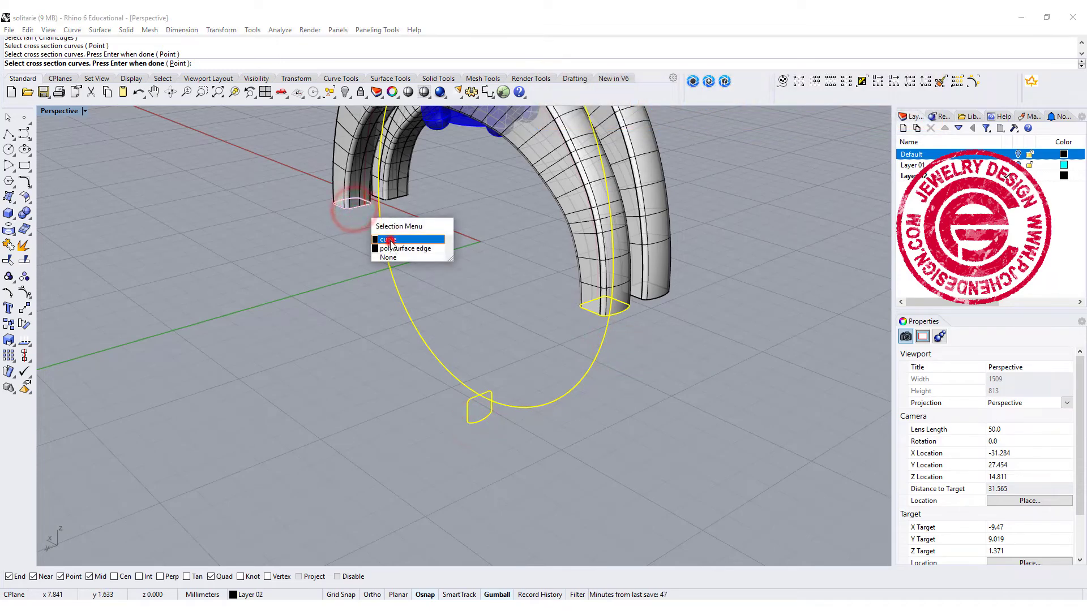
{"action": "left_click", "coordinate": [390, 242]}
{"action": "key", "text": "Return"}
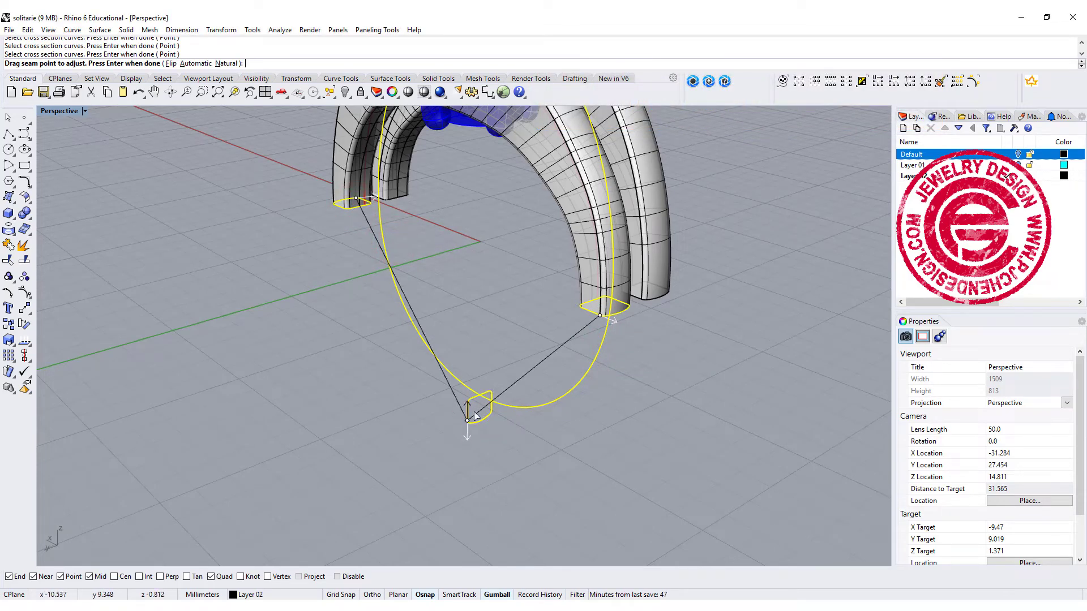
Step: Align the seam points of the three cross sections on their matching inner edges and complete the lower shank sweep
{"action": "left_click_drag", "start_coordinate": [467, 420], "coordinate": [478, 395]}
{"action": "left_click", "coordinate": [479, 395]}
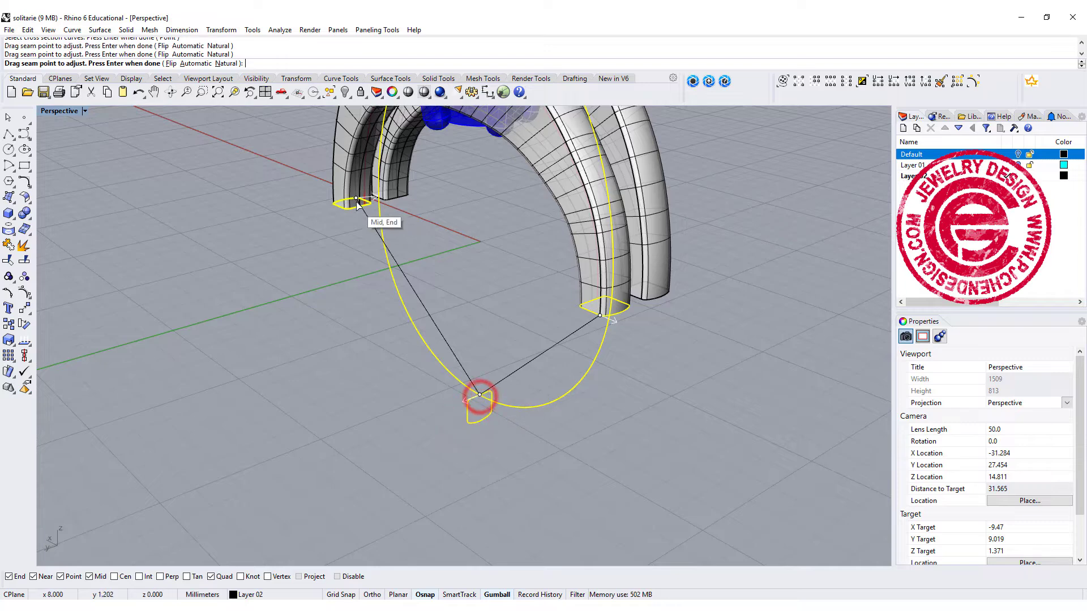
{"action": "left_click_drag", "start_coordinate": [356, 205], "coordinate": [360, 207]}
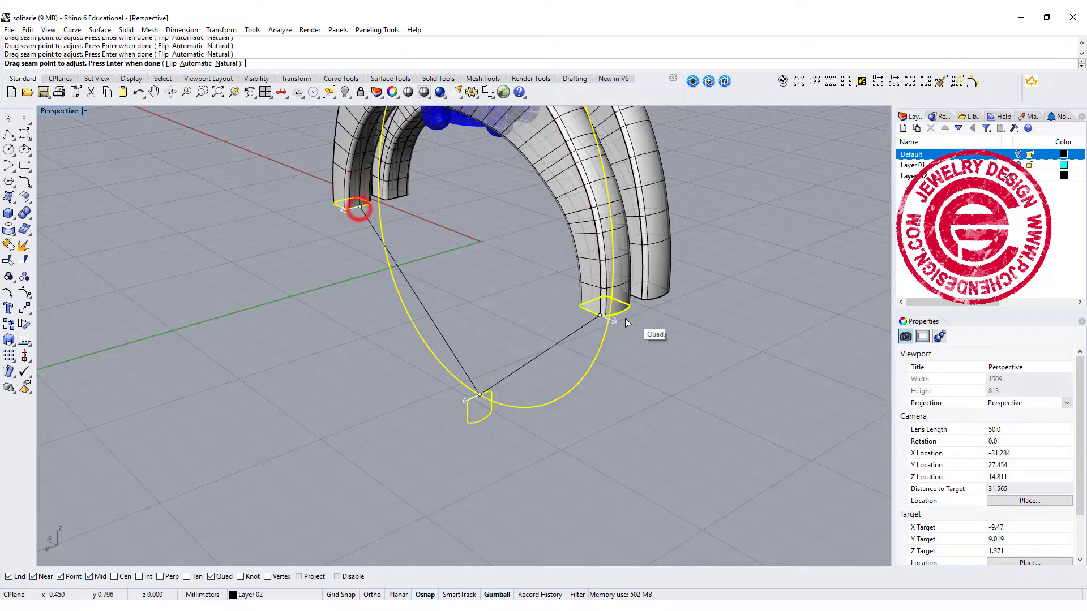
{"action": "left_click_drag", "start_coordinate": [600, 316], "coordinate": [591, 301]}
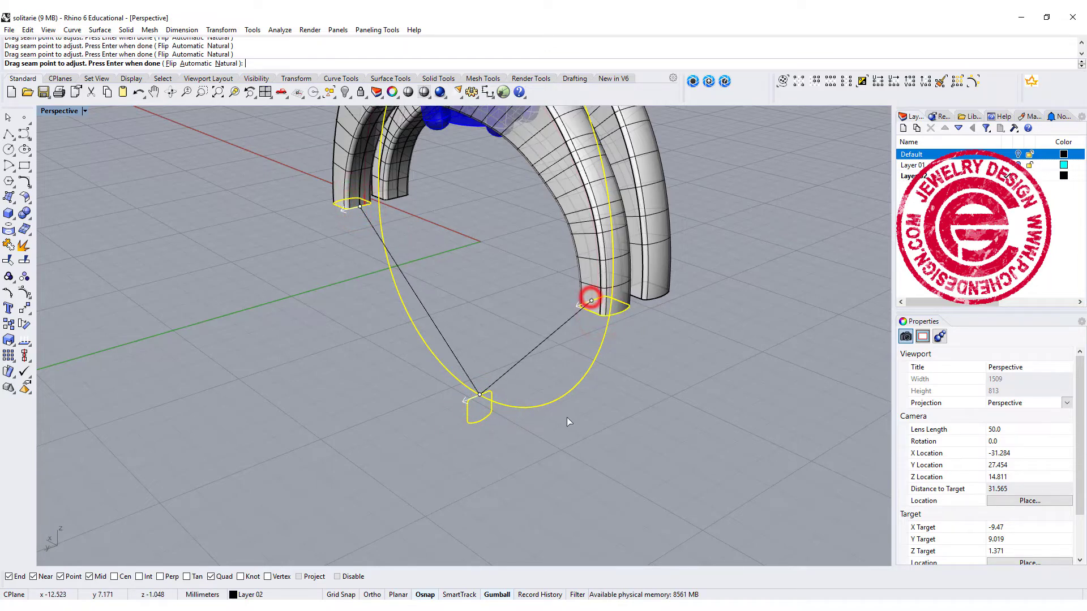
{"action": "key", "text": "Return"}
{"action": "key", "text": "Return"}
Step: Mirror the swept lower shank across the ring's vertical center axis in the Right view
{"action": "right_click_drag", "start_coordinate": [552, 433], "coordinate": [635, 465]}
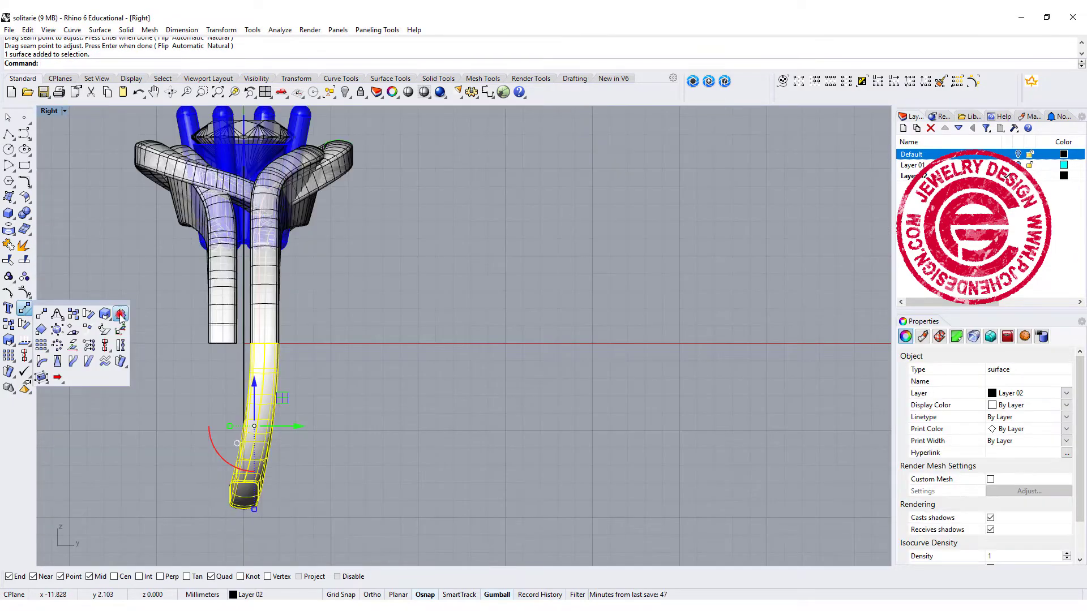
{"action": "left_click", "coordinate": [120, 314]}
{"action": "left_click", "coordinate": [238, 359]}
{"action": "left_click", "coordinate": [251, 420]}
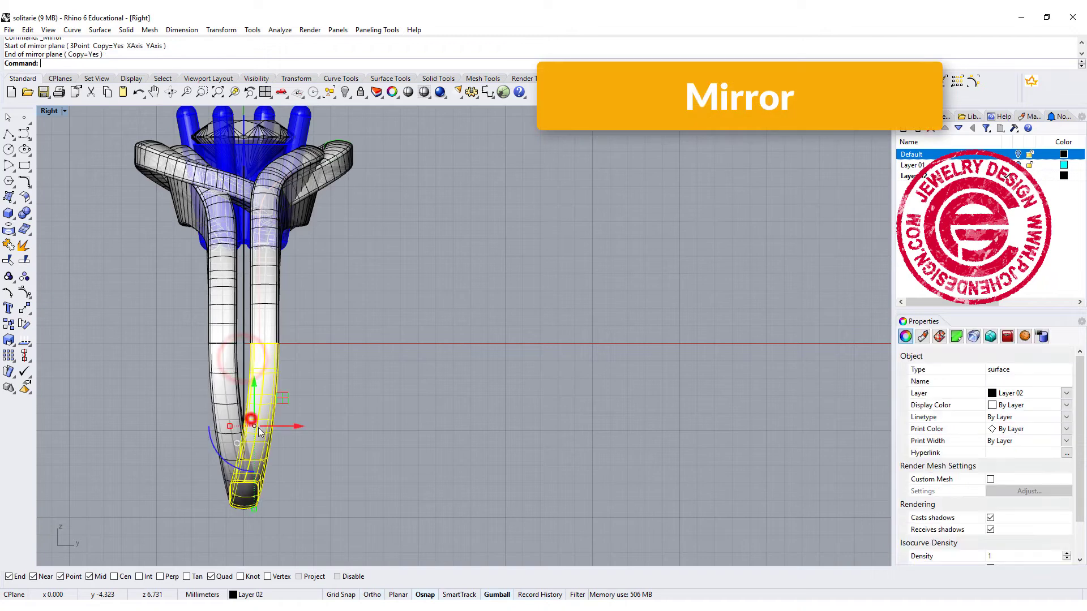
{"action": "left_click", "coordinate": [447, 419]}
{"action": "scroll", "coordinate": [168, 274], "scroll_direction": "down", "scroll_amount": 8}
{"action": "right_click_drag", "start_coordinate": [212, 267], "coordinate": [379, 304]}
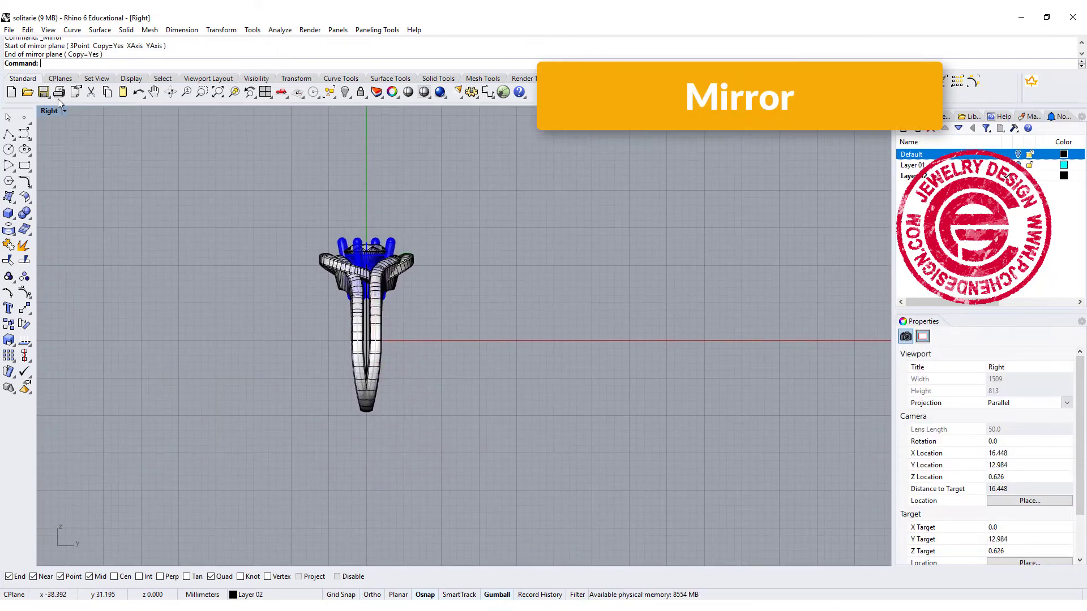
Step: Join each lower shank surface with its matching upper band in the Perspective view
{"action": "double_click", "coordinate": [49, 111]}
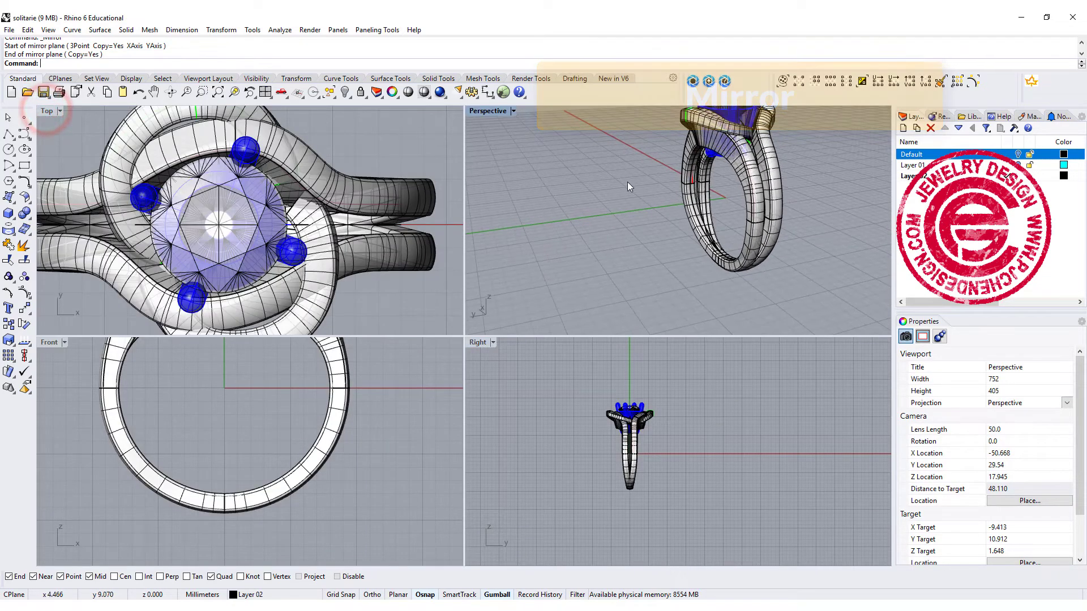
{"action": "key", "text": "ctrl+m"}
{"action": "left_click", "coordinate": [683, 366]}
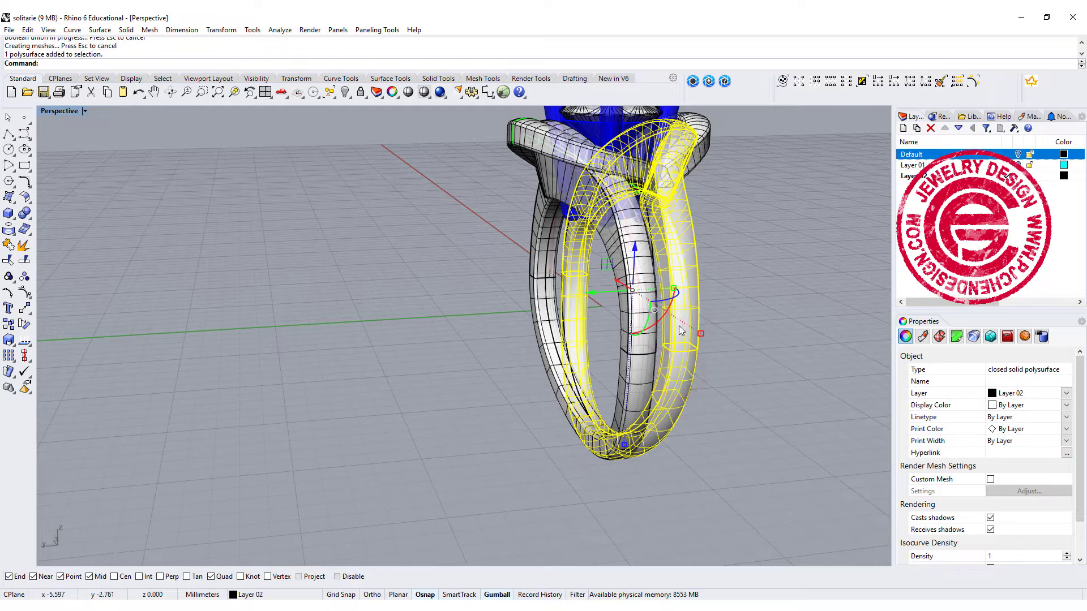
{"action": "left_click", "coordinate": [647, 374]}
{"action": "left_click", "coordinate": [647, 373], "text": "shift"}
{"action": "left_click", "coordinate": [638, 330], "text": "shift"}
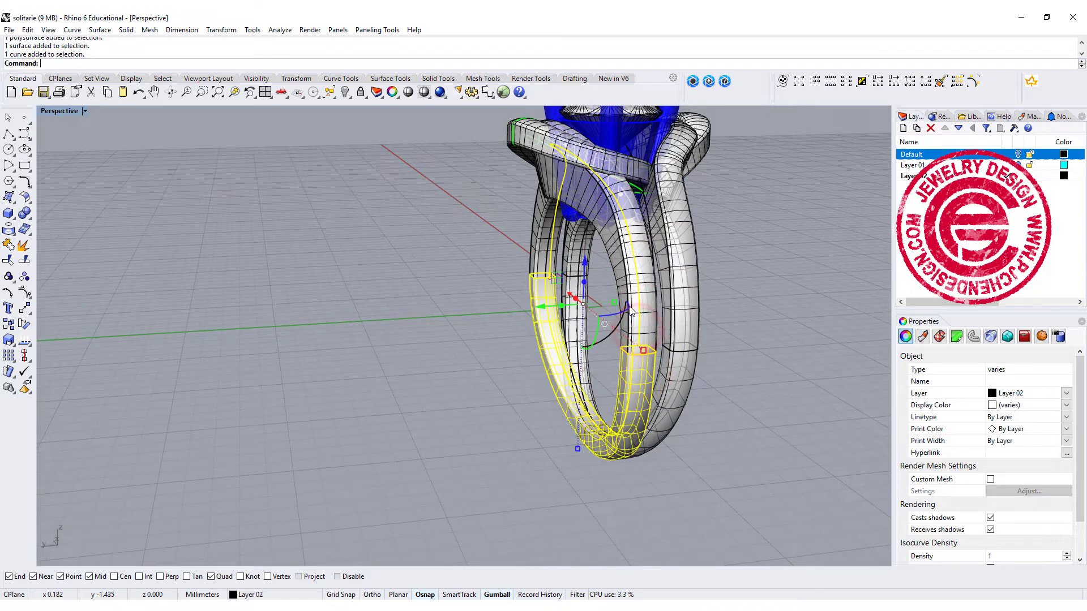
{"action": "left_click", "coordinate": [644, 305], "text": "shift"}
{"action": "key", "text": "ctrl+j"}
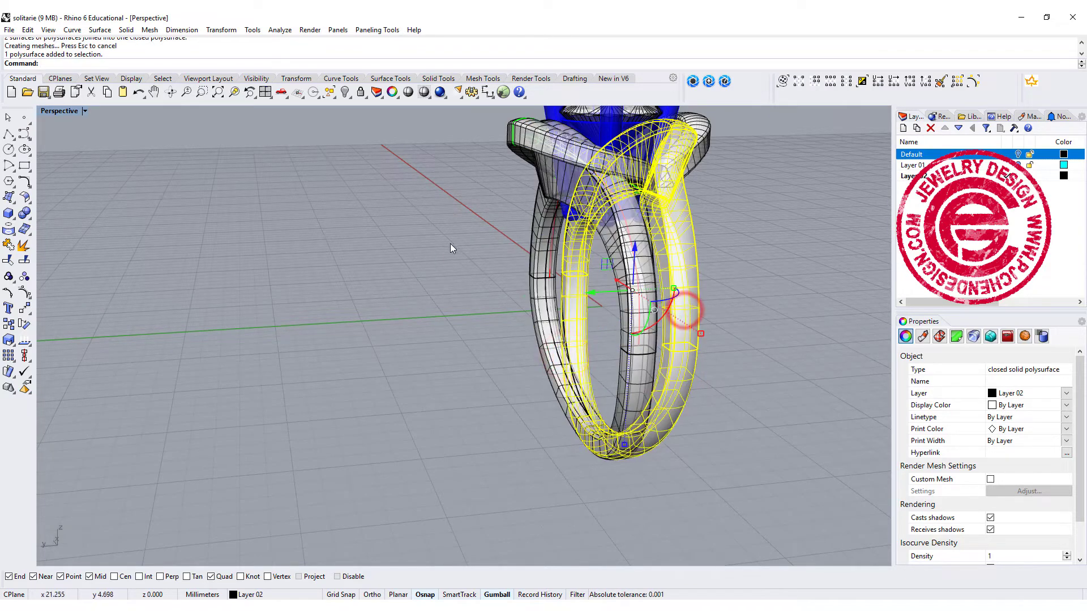
Step: Cap the open ends of the two remaining band surfaces that curl around the center stone
{"action": "right_click_drag", "start_coordinate": [451, 245], "coordinate": [497, 300]}
{"action": "left_click", "coordinate": [488, 304]}
{"action": "left_click", "coordinate": [277, 364]}
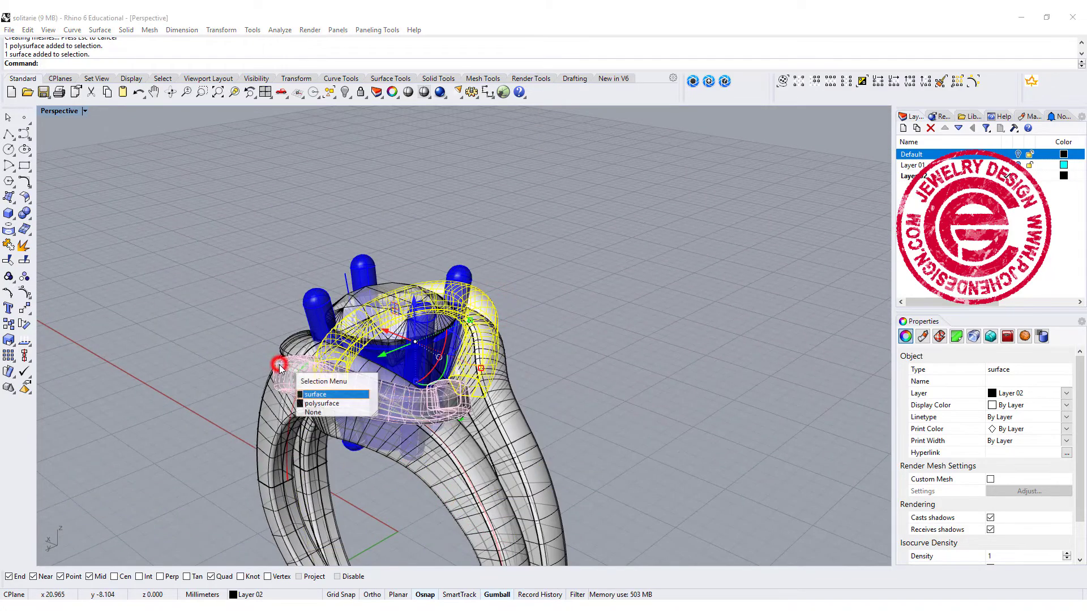
{"action": "left_click", "coordinate": [315, 394]}
{"action": "type", "text": "Cap"}
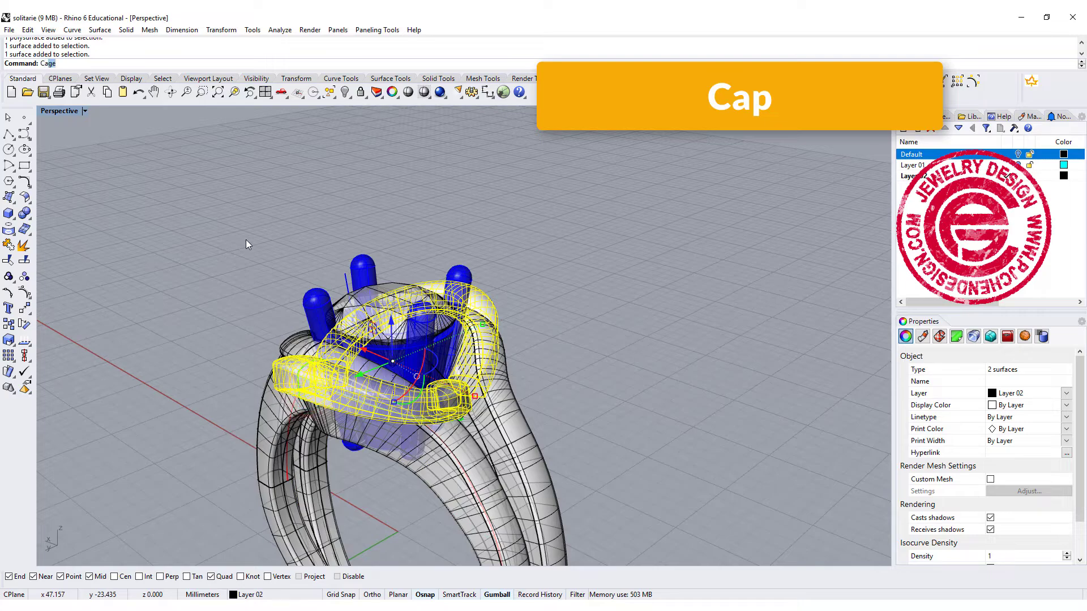
{"action": "key", "text": "Return"}
{"action": "left_click", "coordinate": [565, 352]}
Step: Examine the capped ring from the side and from above in the Perspective view
{"action": "right_click_drag", "start_coordinate": [623, 251], "coordinate": [467, 354]}
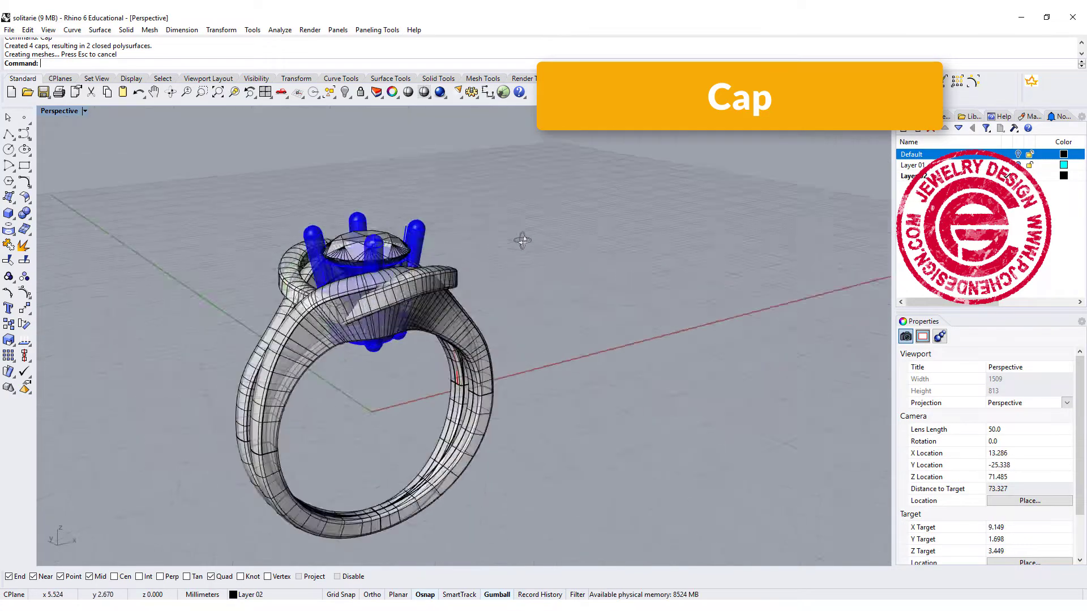
{"action": "right_click_drag", "start_coordinate": [522, 240], "coordinate": [387, 378]}
{"action": "scroll", "coordinate": [395, 340], "scroll_direction": "up", "scroll_amount": 4}
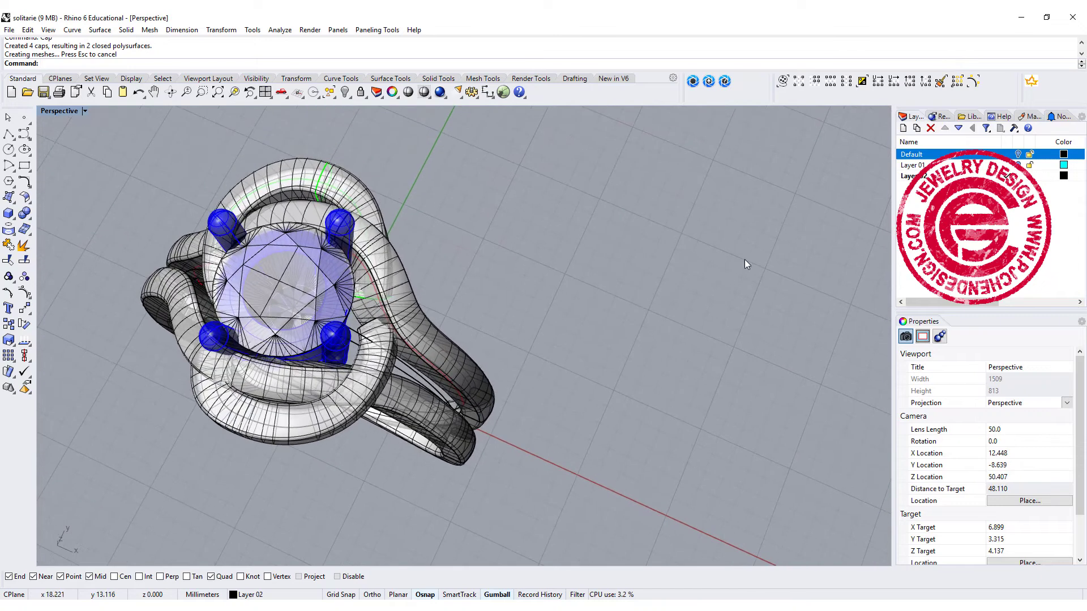
{"action": "left_click", "coordinate": [599, 185]}
{"action": "right_click_drag", "start_coordinate": [373, 261], "coordinate": [374, 218]}
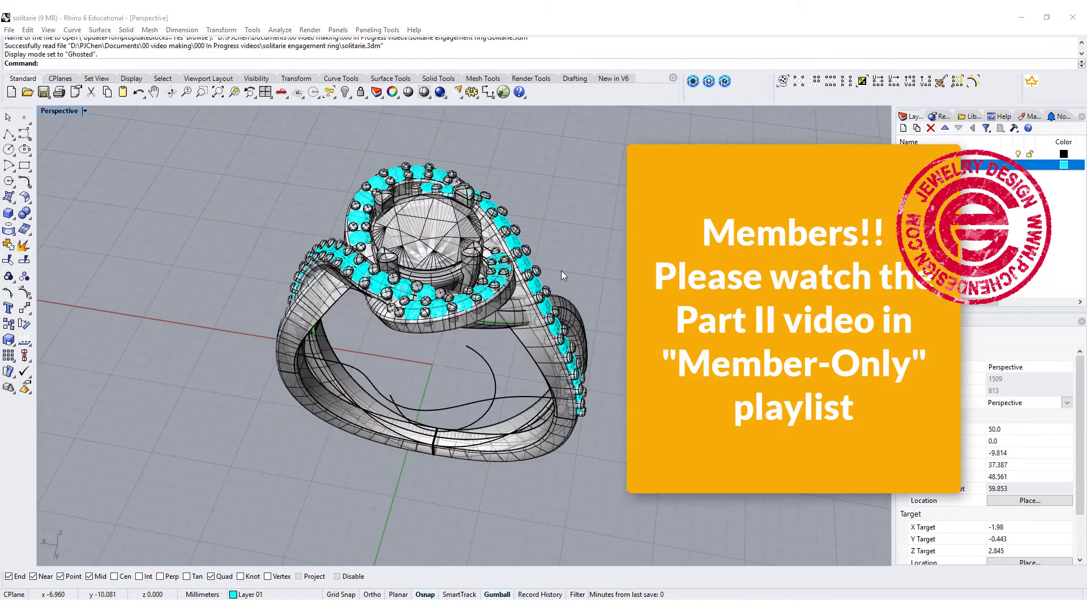
Step: Examine the finished pavé ring from several angles in Ghosted and Rendered display, including a close-up of the stones and prongs
{"action": "right_click_drag", "start_coordinate": [561, 271], "coordinate": [651, 308]}
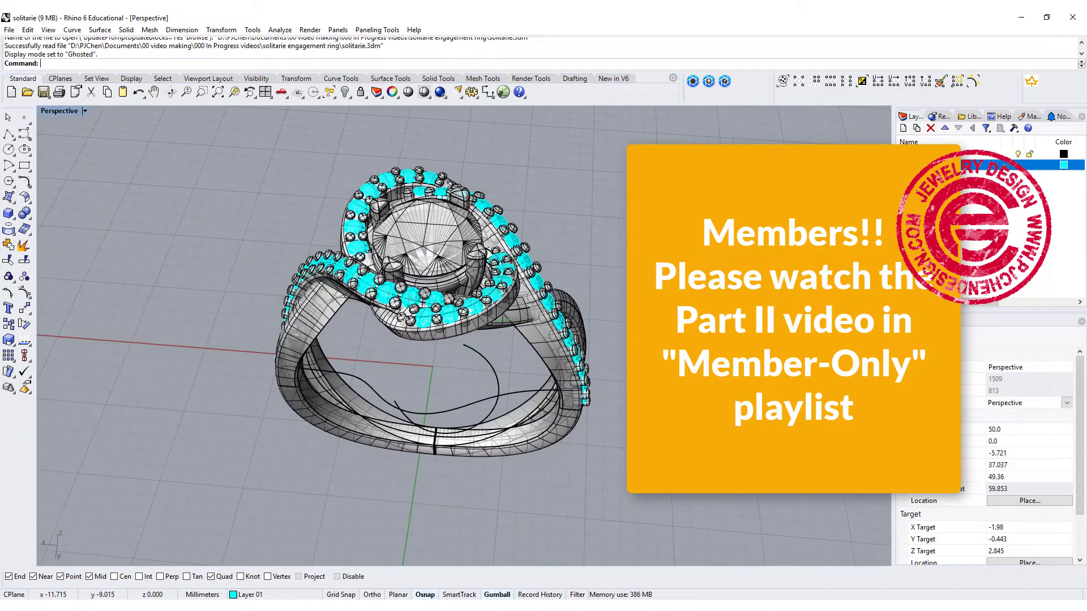
{"action": "scroll", "coordinate": [571, 288], "scroll_direction": "up", "scroll_amount": 2}
{"action": "right_click_drag", "start_coordinate": [570, 283], "coordinate": [554, 243]}
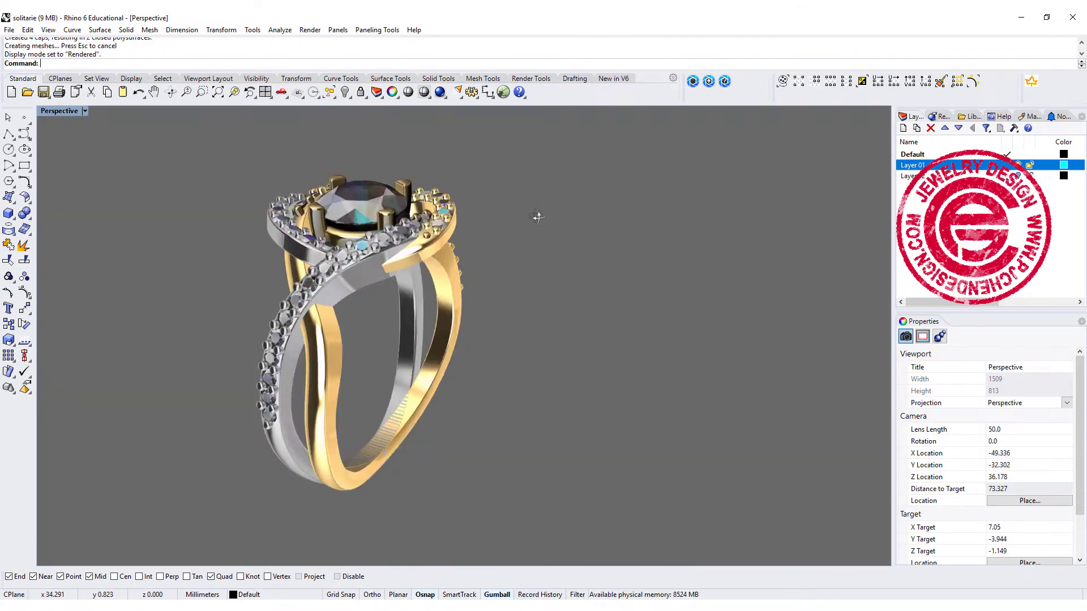
{"action": "right_click_drag", "start_coordinate": [521, 261], "coordinate": [418, 311]}
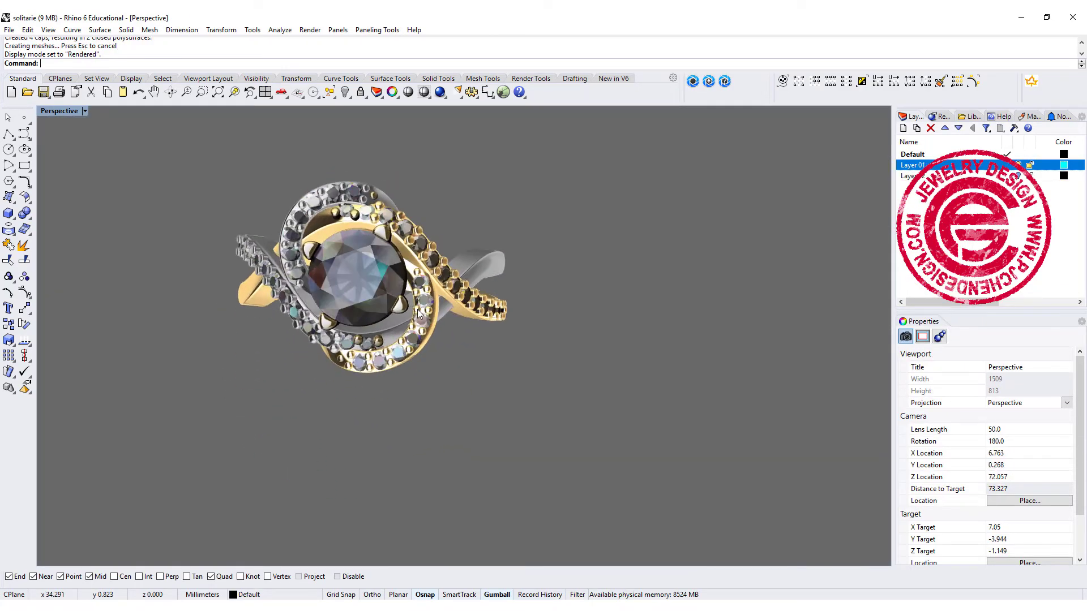
{"action": "scroll", "coordinate": [426, 276], "scroll_direction": "up", "scroll_amount": 3}
{"action": "scroll", "coordinate": [433, 270], "scroll_direction": "down", "scroll_amount": 1}
{"action": "right_click_drag", "start_coordinate": [437, 263], "coordinate": [439, 301], "text": "shift"}
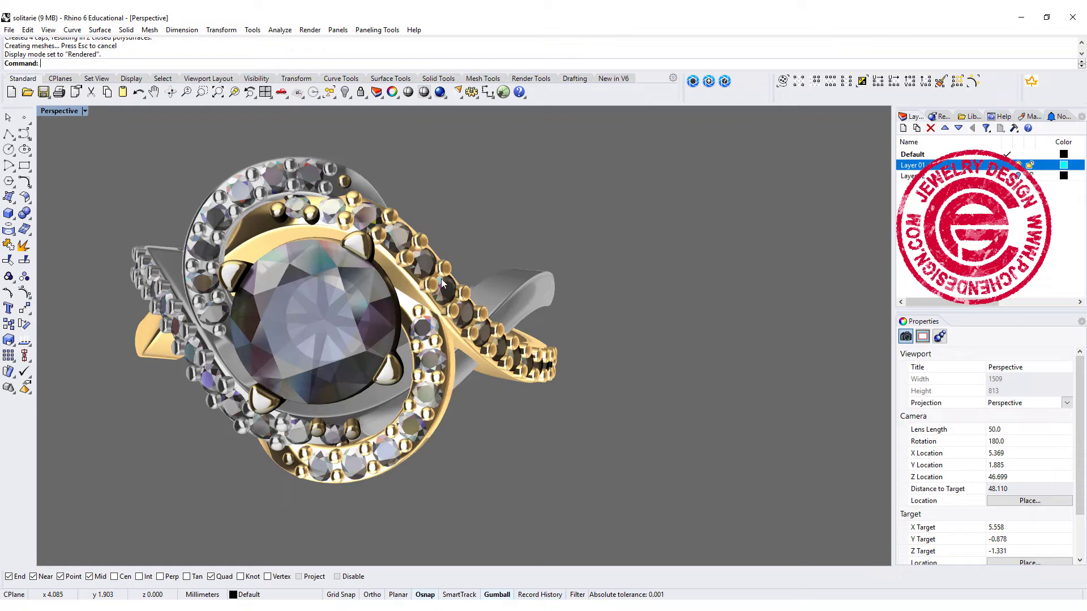
{"action": "right_click_drag", "start_coordinate": [491, 328], "coordinate": [596, 259]}
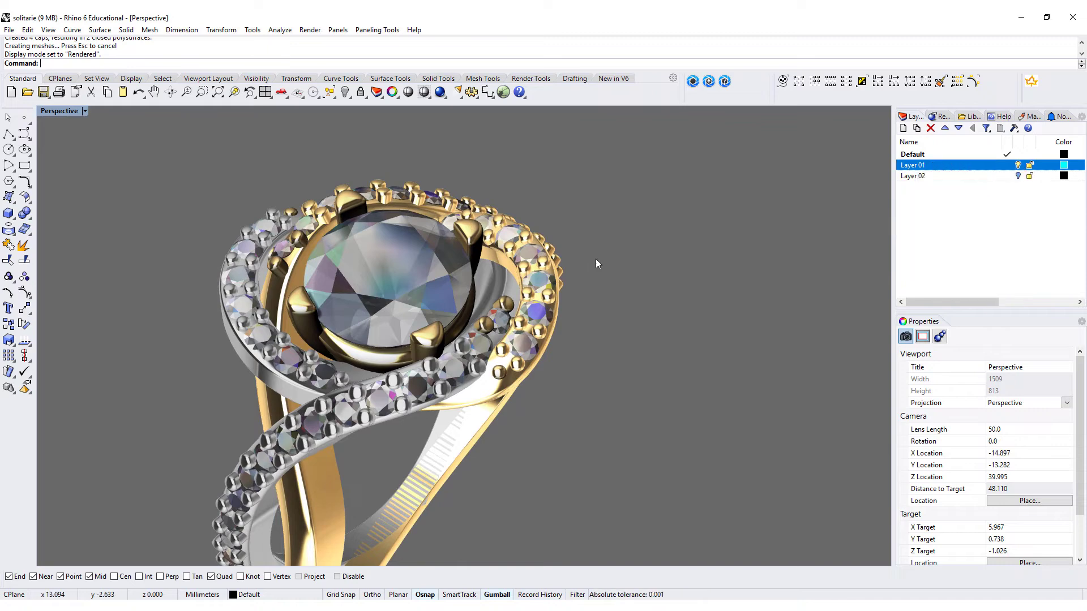